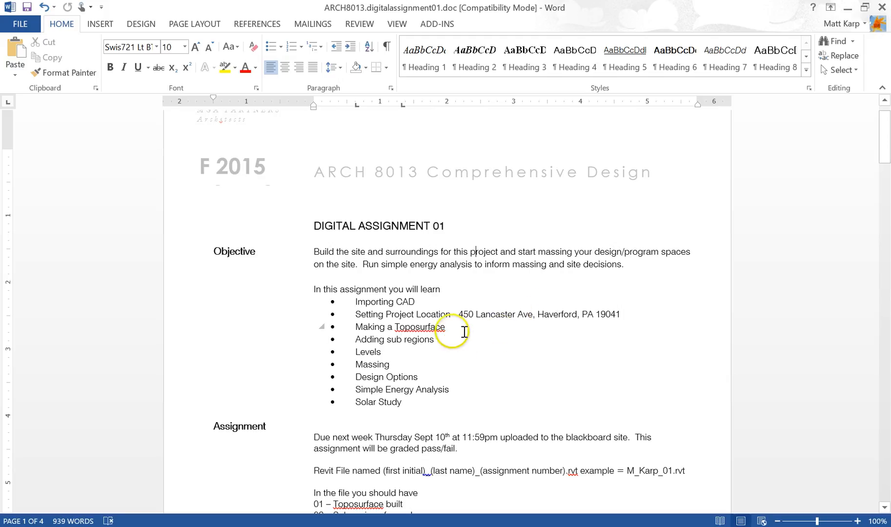
- Review the list of assignment topics in the Word document
{"action": "left_click", "coordinate": [390, 339]}
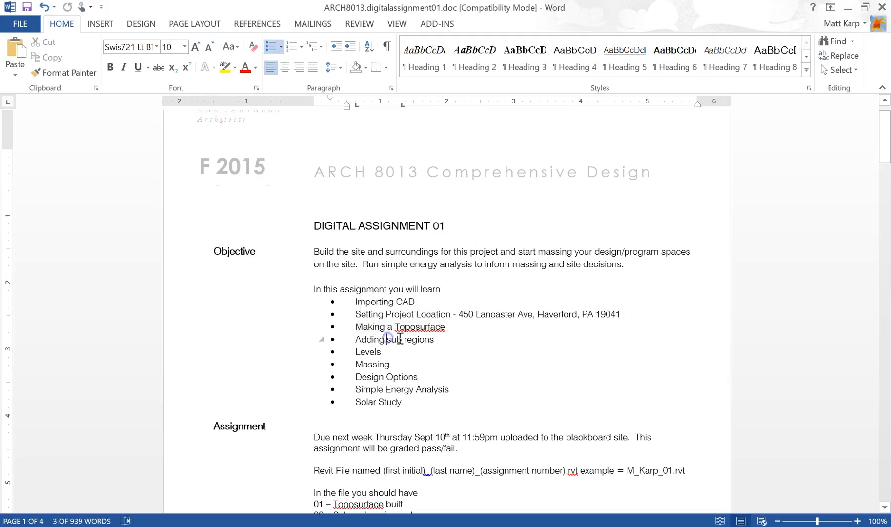
{"action": "left_click_drag", "start_coordinate": [414, 345], "coordinate": [362, 348]}
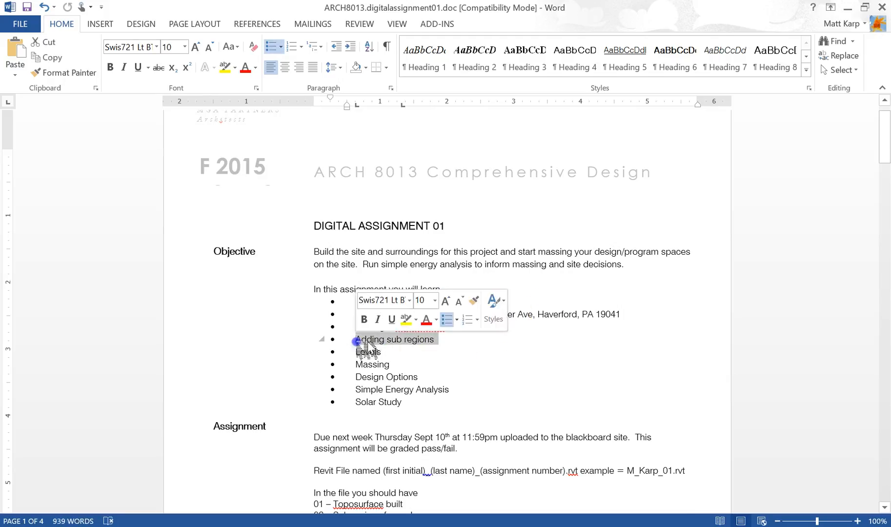
{"action": "left_click", "coordinate": [410, 340]}
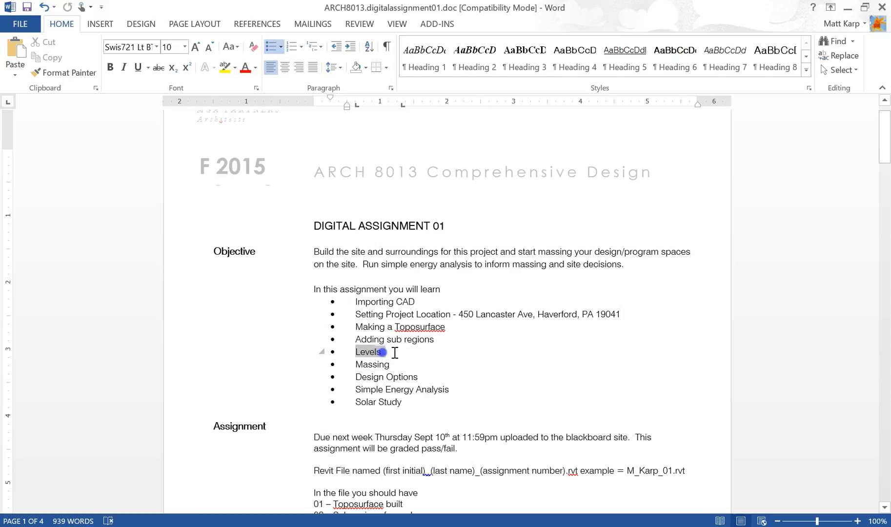
{"action": "left_click", "coordinate": [432, 366]}
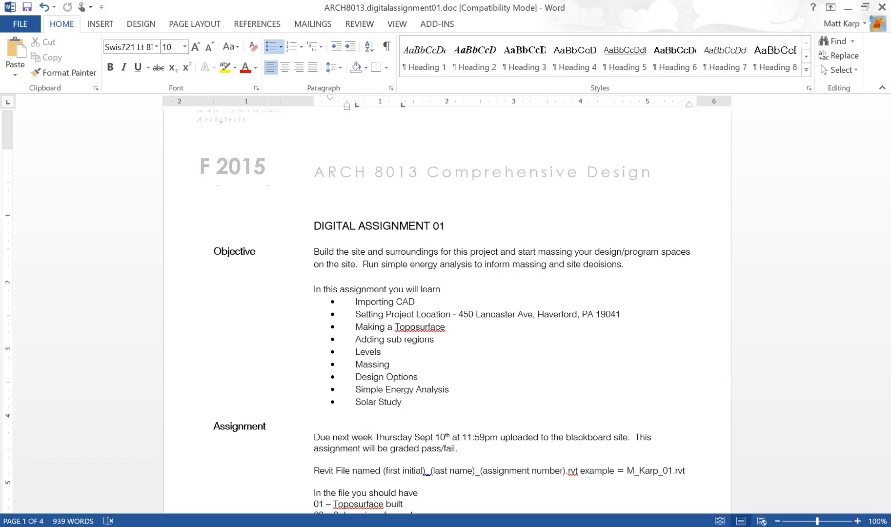
- Switch to Revit and create a new project from the Architectural Template
{"action": "left_click", "coordinate": [327, 526]}
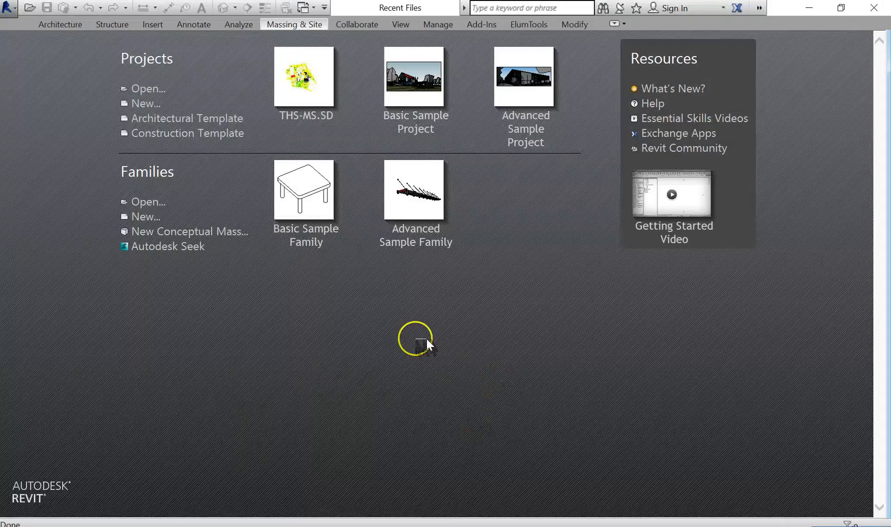
{"action": "left_click", "coordinate": [155, 104]}
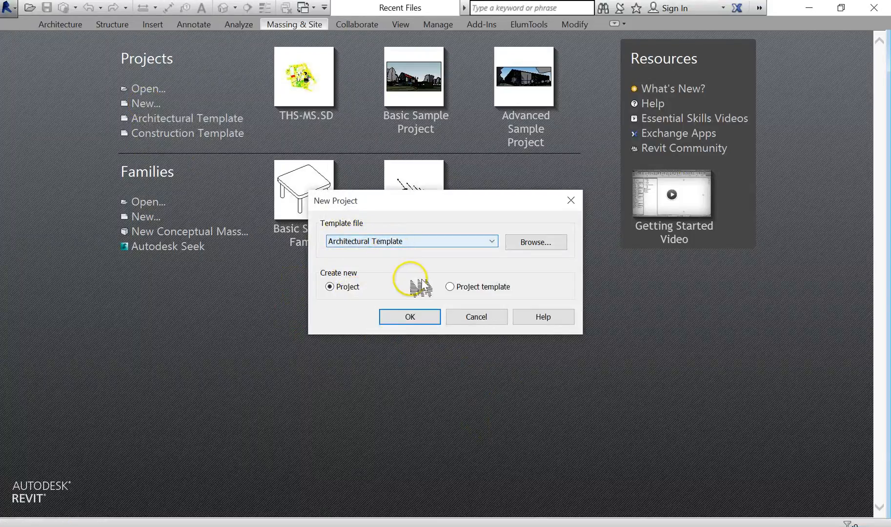
{"action": "left_click", "coordinate": [418, 317]}
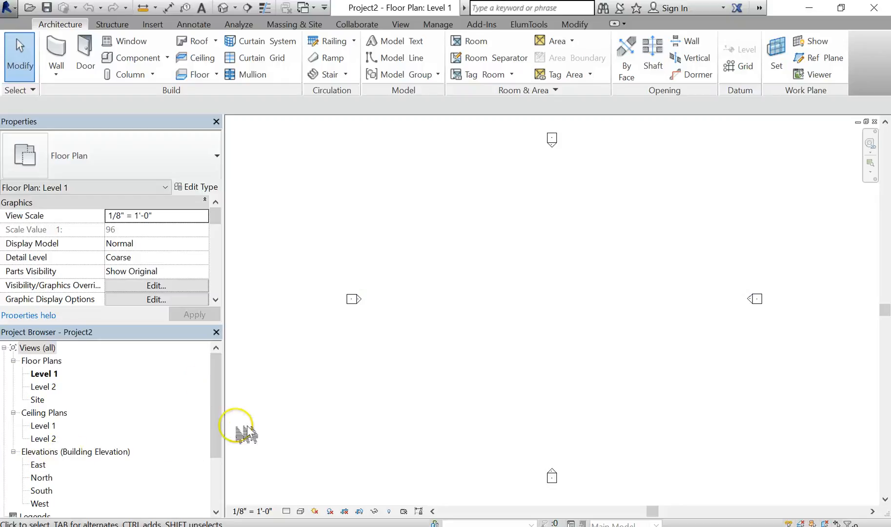
{"action": "scroll", "coordinate": [103, 464], "scroll_direction": "down", "scroll_amount": 1}
{"action": "scroll", "coordinate": [54, 441], "scroll_direction": "up", "scroll_amount": 1}
{"action": "left_click", "coordinate": [52, 425]}
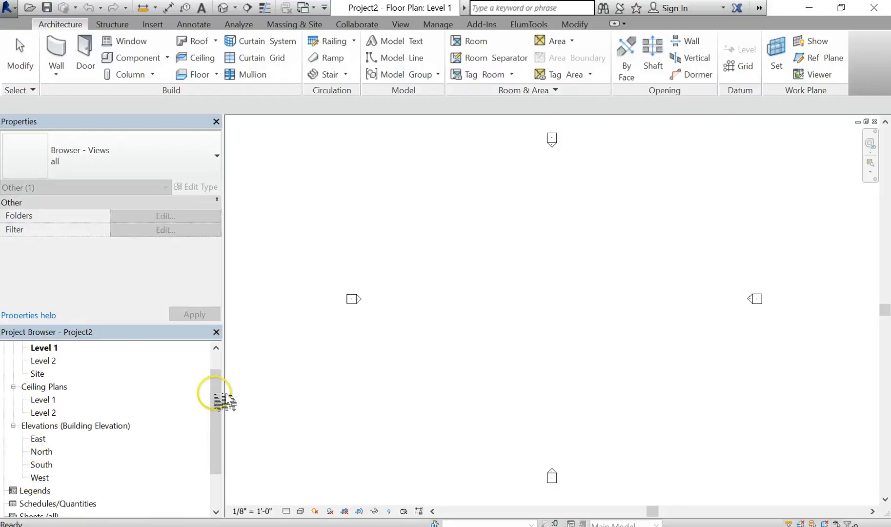
{"action": "left_click_drag", "start_coordinate": [219, 390], "coordinate": [220, 373]}
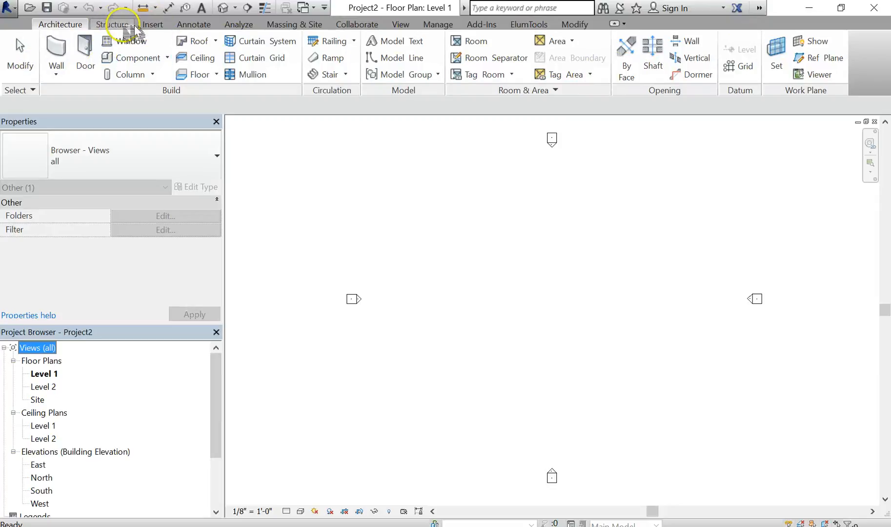
- Browse through the ribbon tabs to examine the available tools
{"action": "left_click", "coordinate": [114, 24]}
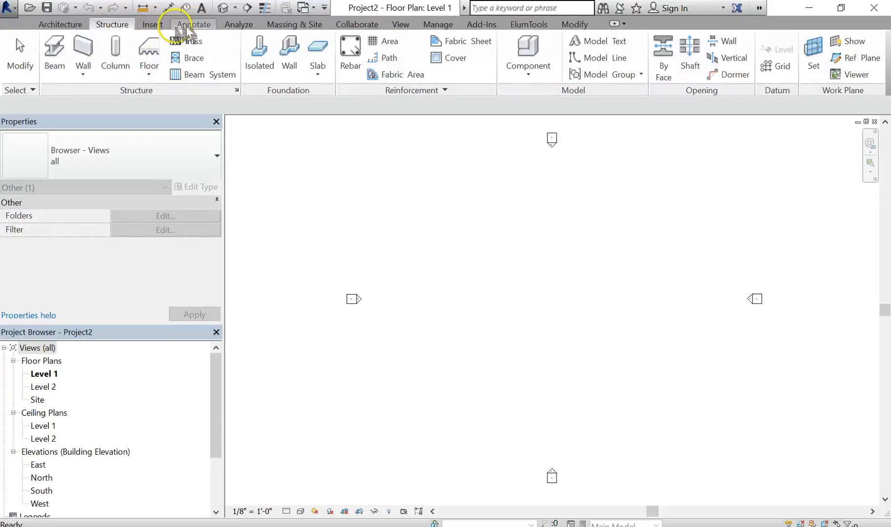
{"action": "left_click", "coordinate": [165, 24]}
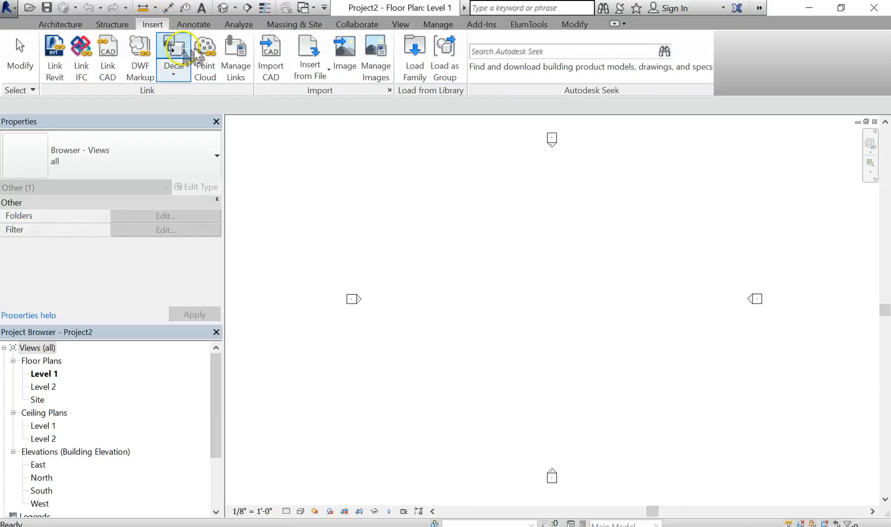
{"action": "left_click", "coordinate": [205, 24]}
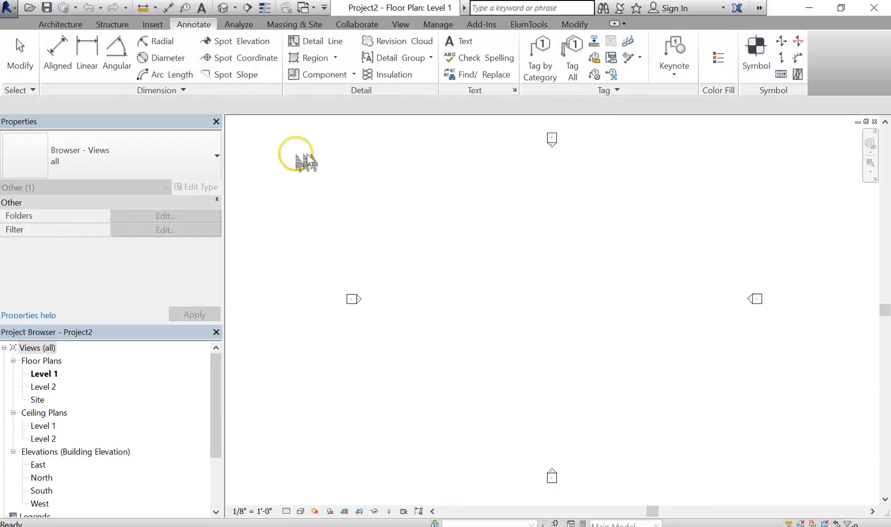
{"action": "left_click", "coordinate": [61, 23]}
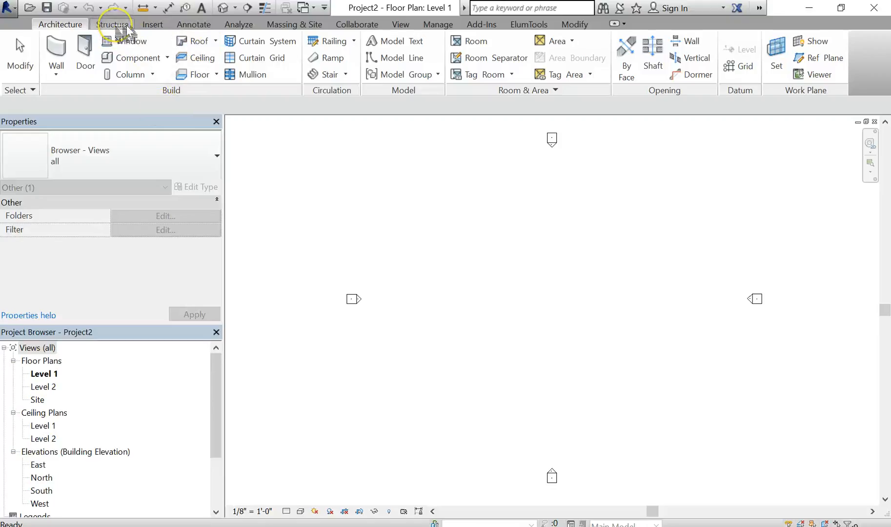
{"action": "left_click", "coordinate": [113, 25]}
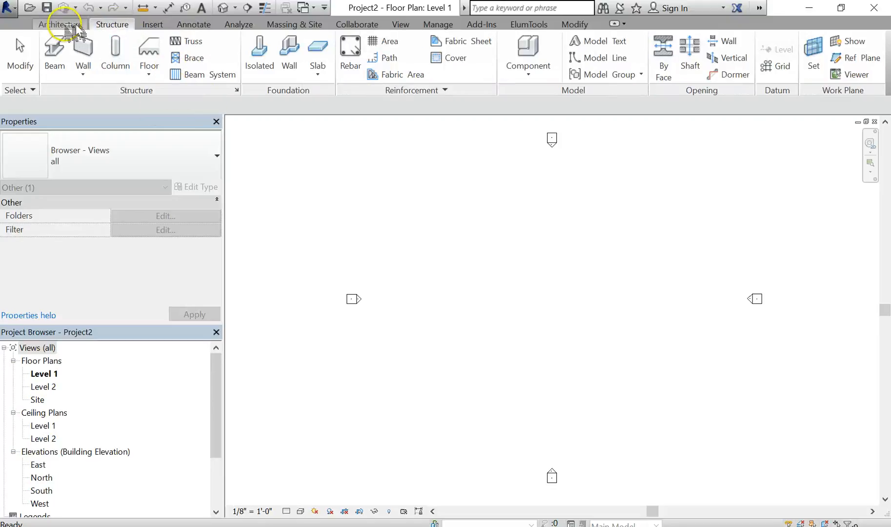
{"action": "left_click", "coordinate": [60, 25]}
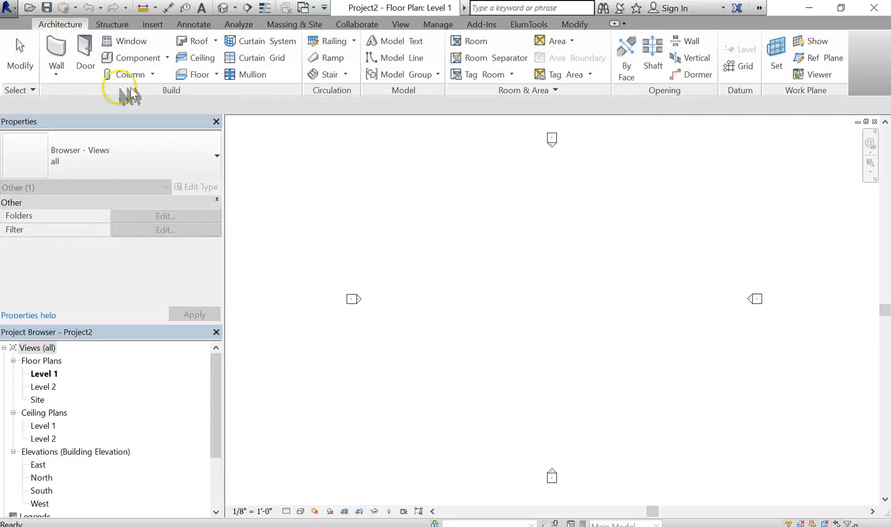
{"action": "left_click", "coordinate": [199, 25]}
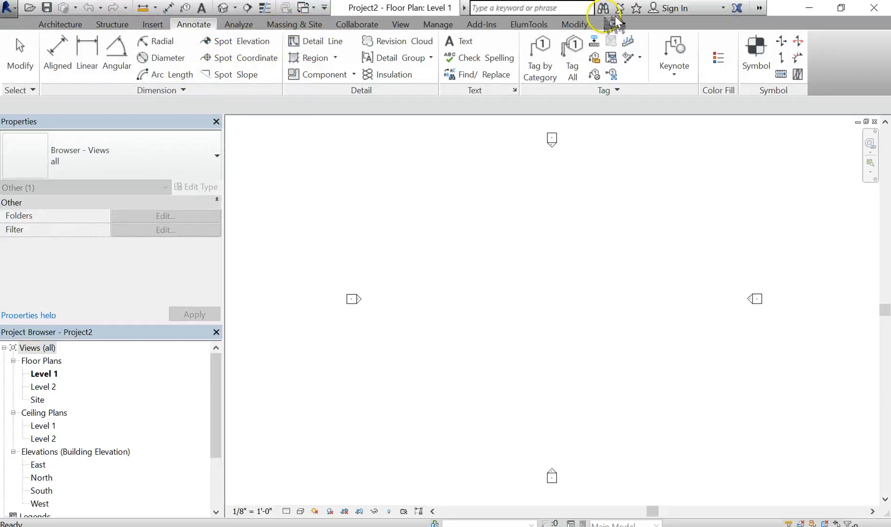
{"action": "left_click", "coordinate": [296, 25]}
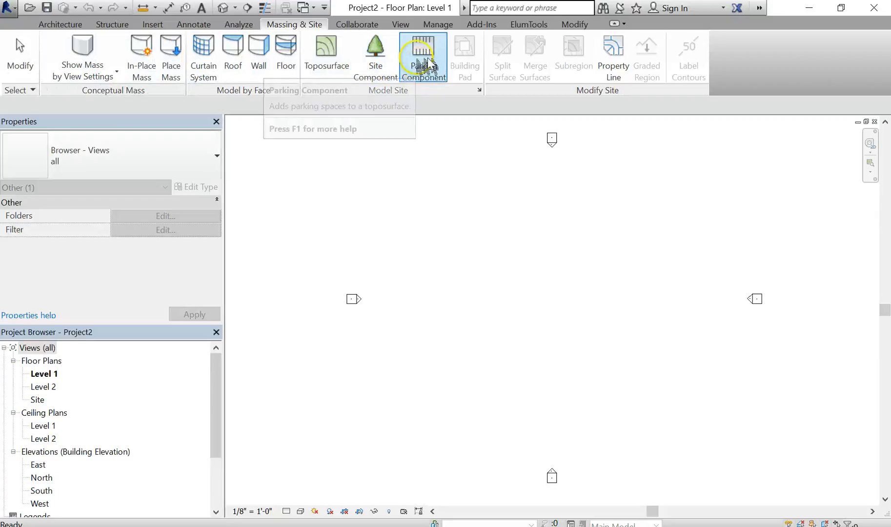
{"action": "left_click", "coordinate": [404, 24]}
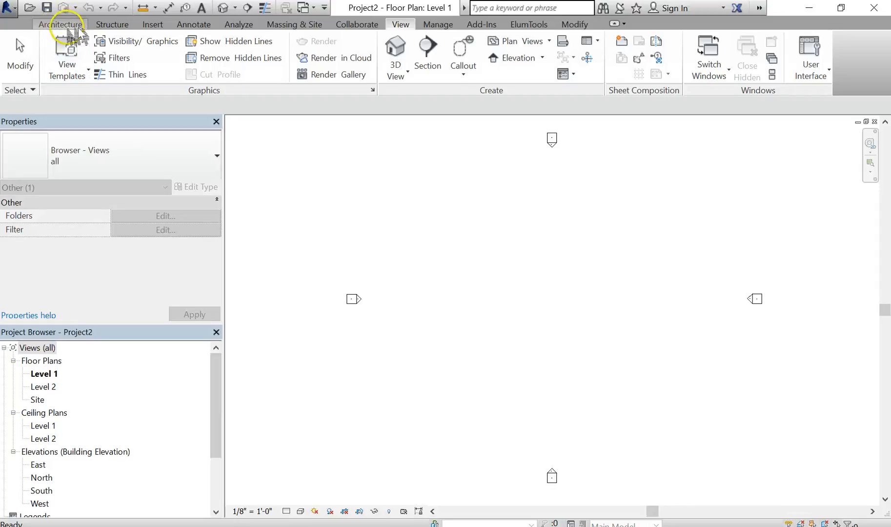
{"action": "left_click", "coordinate": [155, 25]}
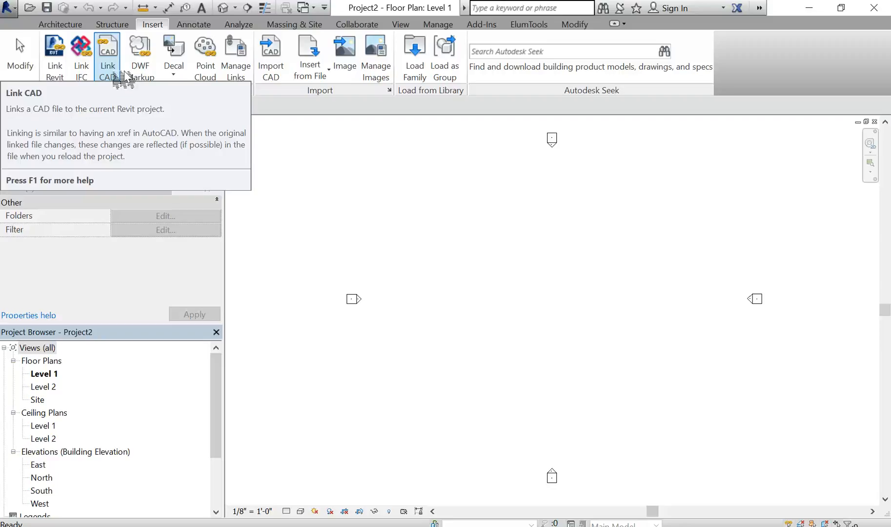
- Link the CAD file THS-SIMPLE.dwg into Level 1 with Auto - Origin to Origin positioning
{"action": "left_click", "coordinate": [108, 48]}
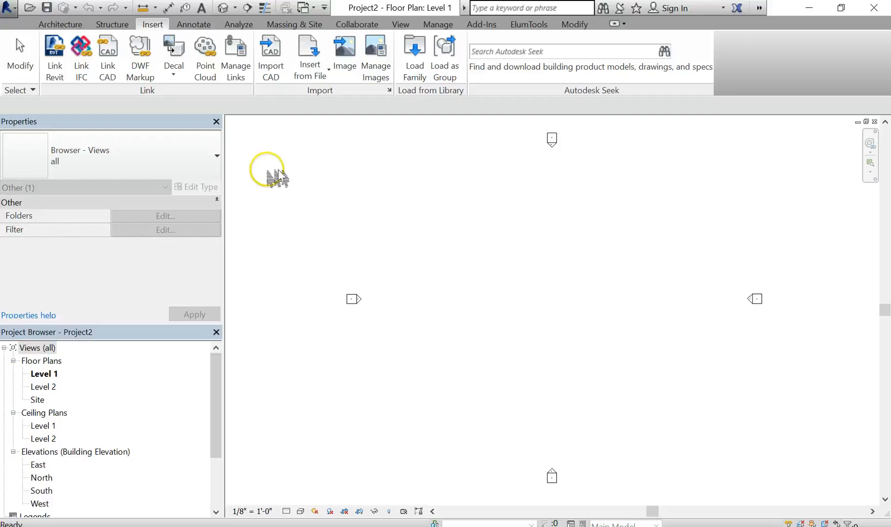
{"action": "left_click", "coordinate": [108, 52]}
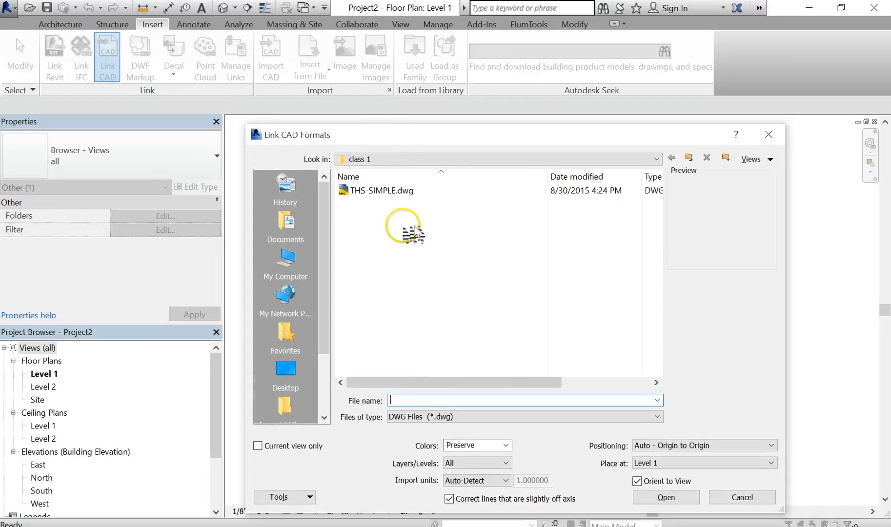
{"action": "left_click", "coordinate": [377, 191]}
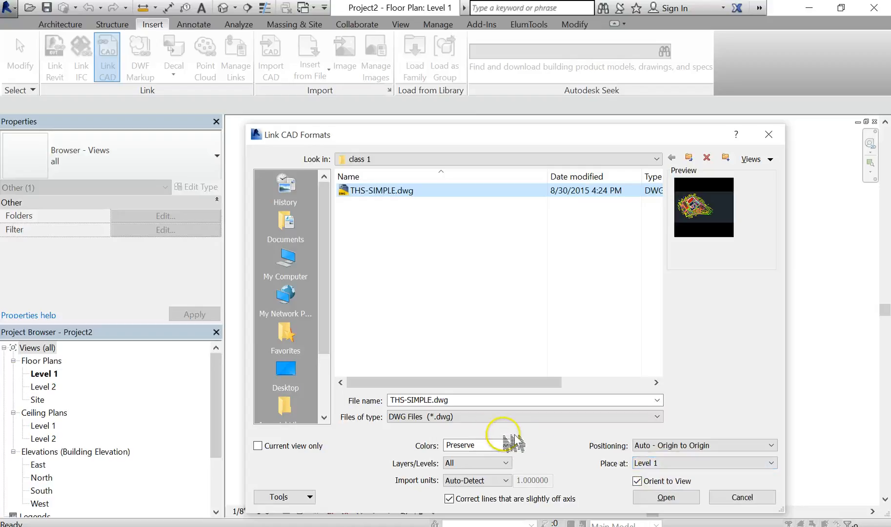
{"action": "left_click", "coordinate": [665, 497]}
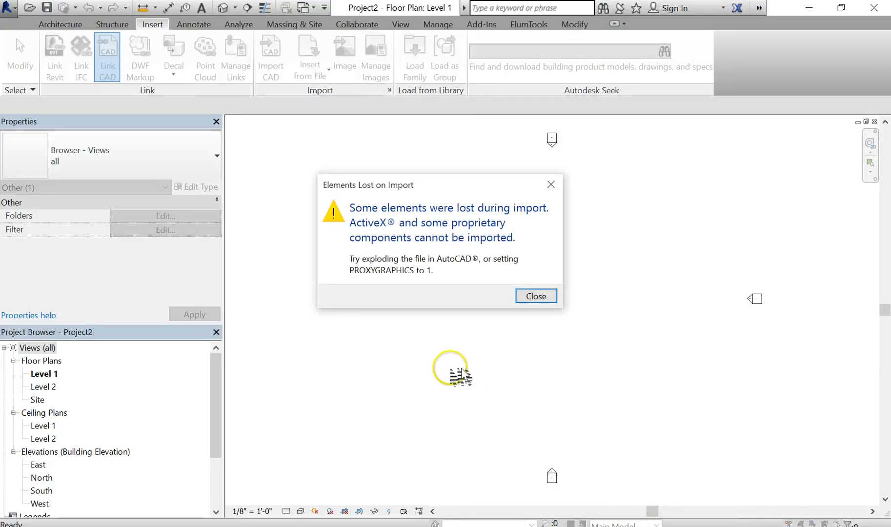
{"action": "left_click", "coordinate": [536, 297]}
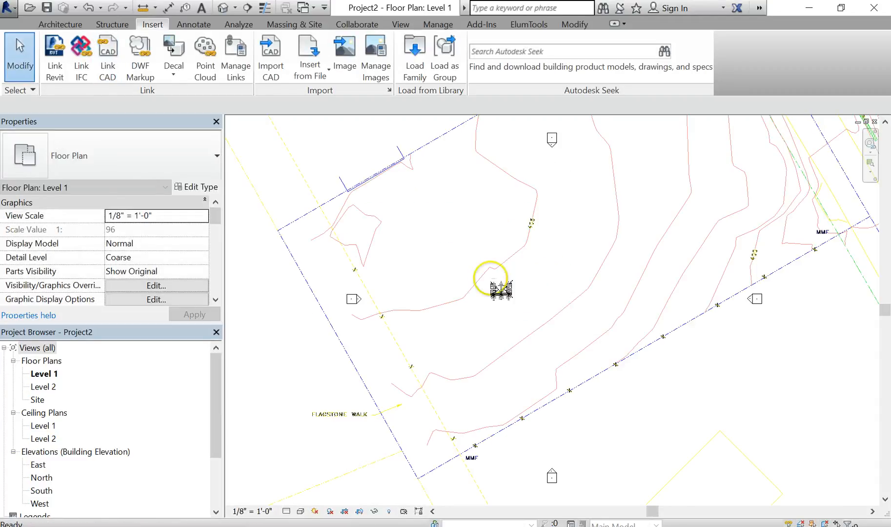
- Examine the linked site plan drawing across the whole site
{"action": "scroll", "coordinate": [491, 298], "scroll_direction": "down", "scroll_amount": 5}
{"action": "scroll", "coordinate": [490, 303], "scroll_direction": "down", "scroll_amount": 1}
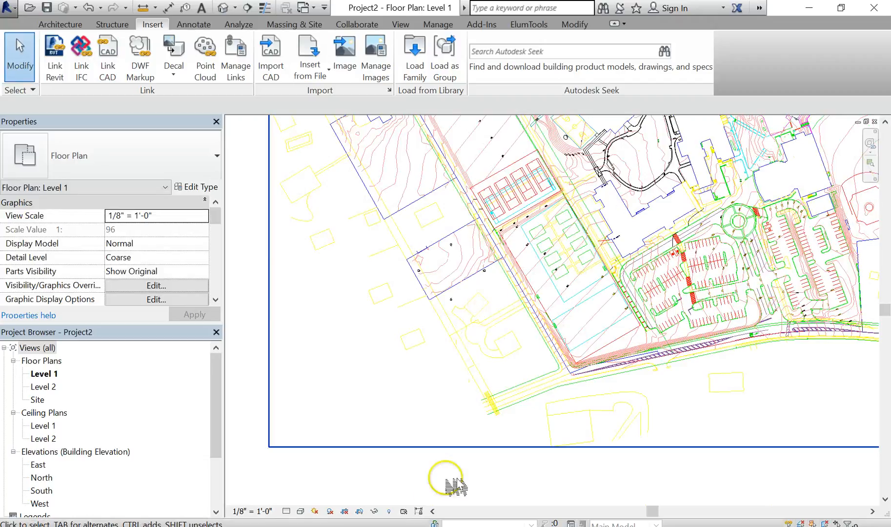
{"action": "scroll", "coordinate": [566, 352], "scroll_direction": "down", "scroll_amount": 2}
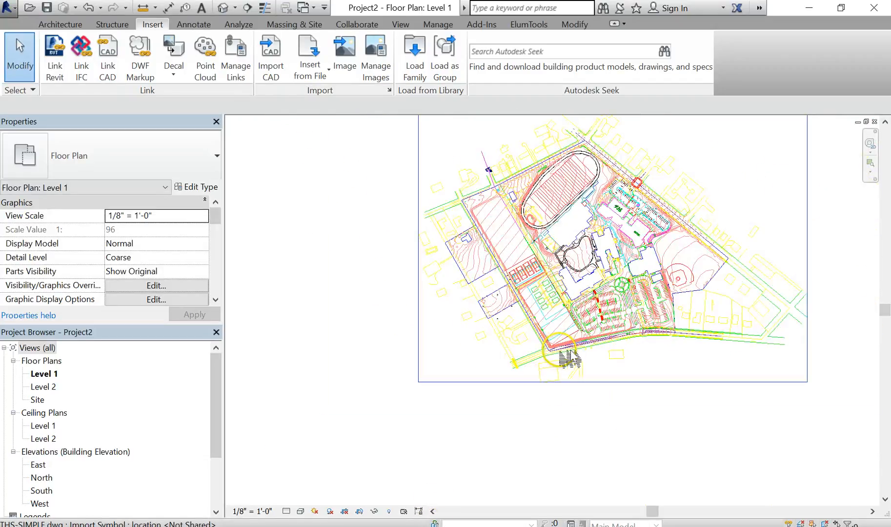
{"action": "scroll", "coordinate": [457, 388], "scroll_direction": "down", "scroll_amount": 1}
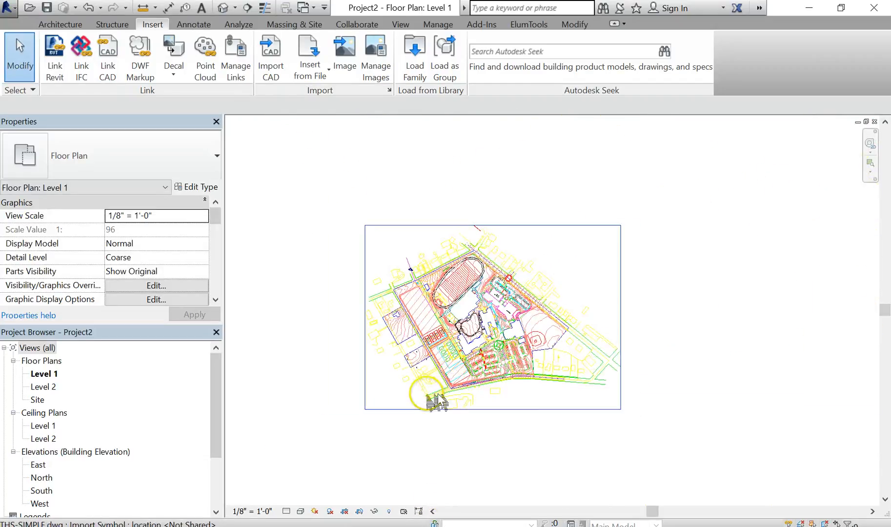
{"action": "scroll", "coordinate": [469, 386], "scroll_direction": "up", "scroll_amount": 1}
{"action": "scroll", "coordinate": [498, 373], "scroll_direction": "up", "scroll_amount": 1}
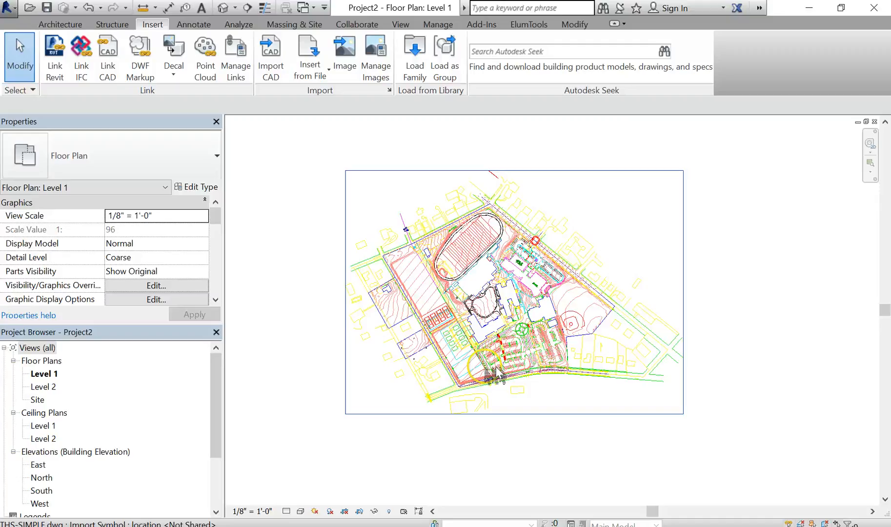
{"action": "scroll", "coordinate": [488, 372], "scroll_direction": "up", "scroll_amount": 2}
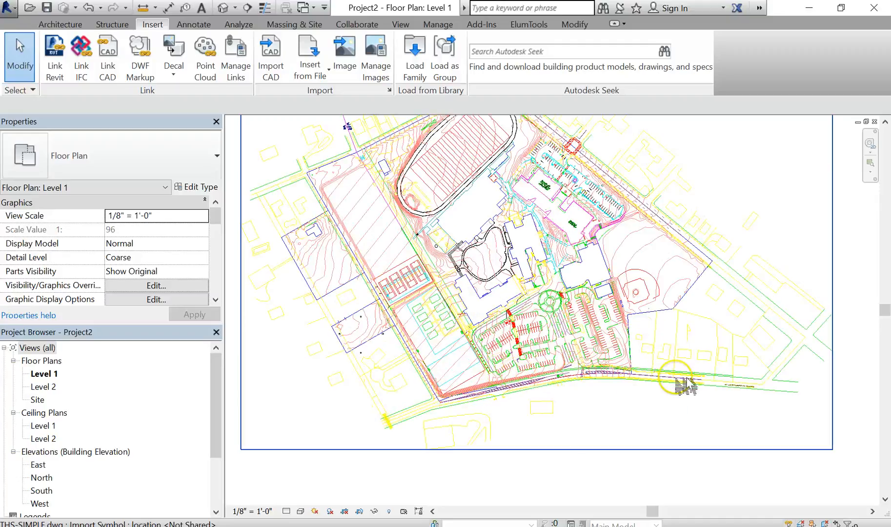
{"action": "scroll", "coordinate": [684, 383], "scroll_direction": "down", "scroll_amount": 2}
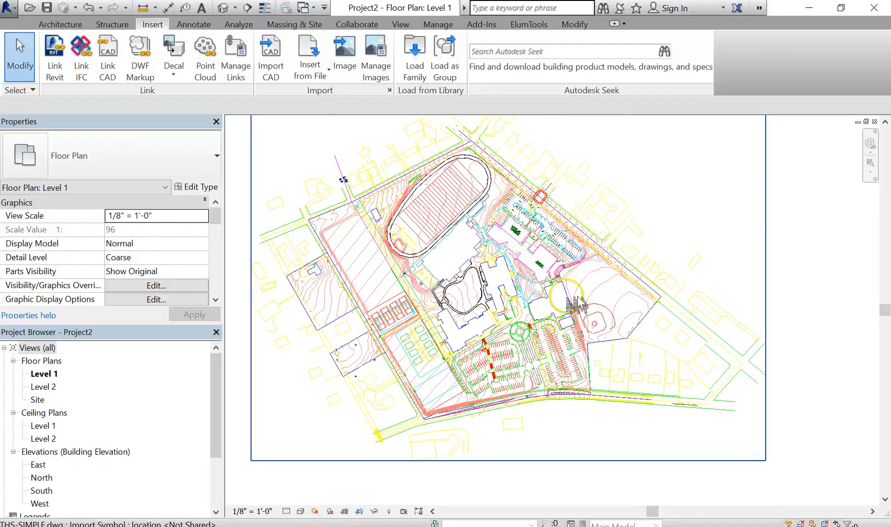
{"action": "scroll", "coordinate": [574, 344], "scroll_direction": "up", "scroll_amount": 1}
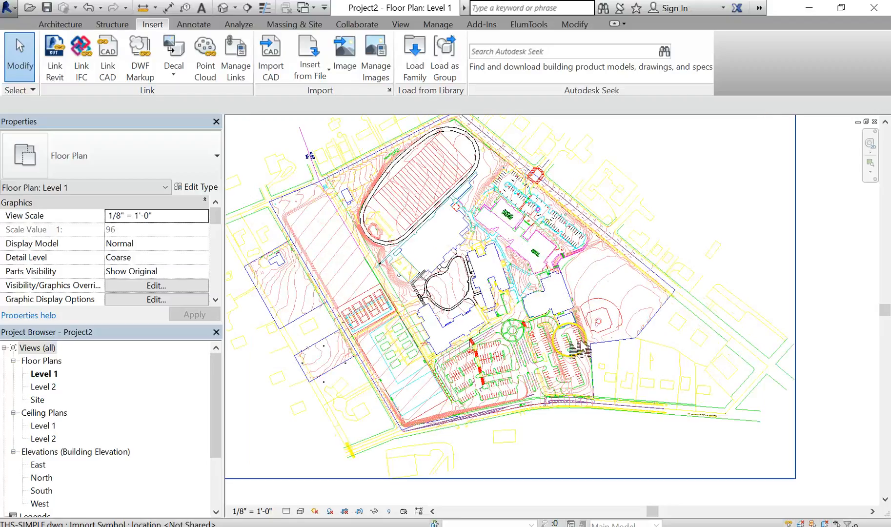
{"action": "scroll", "coordinate": [576, 322], "scroll_direction": "up", "scroll_amount": 1}
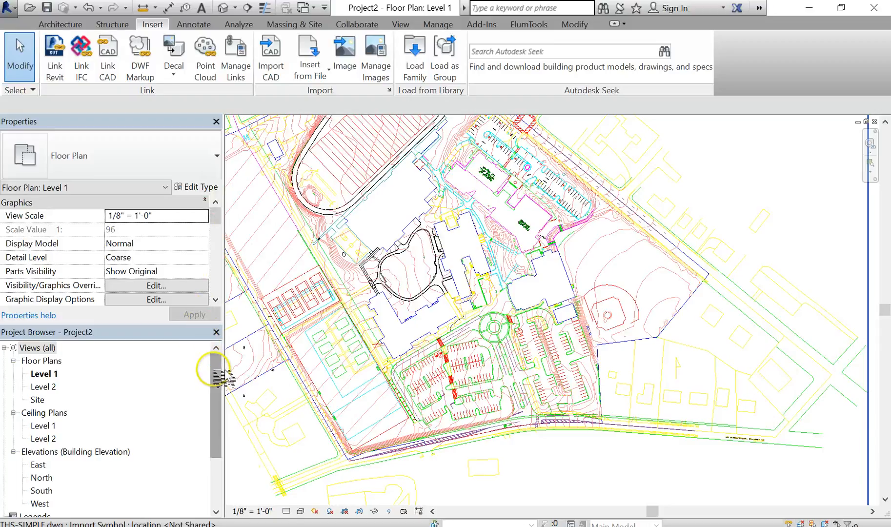
{"action": "mouse_move", "coordinate": [214, 370]}
{"action": "left_mouse_down"}
{"action": "mouse_move", "coordinate": [220, 405]}
{"action": "mouse_move", "coordinate": [222, 358]}
{"action": "left_mouse_up"}
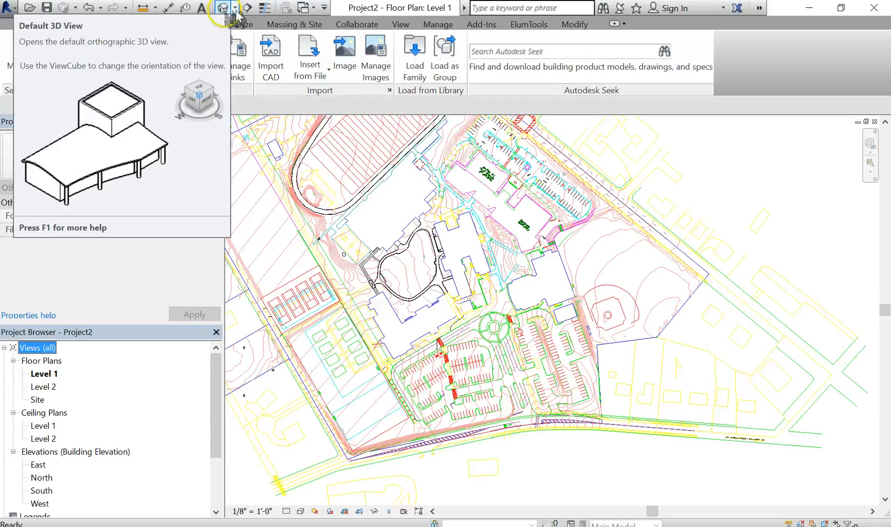
- Open the default 3D view of the project
{"action": "left_click", "coordinate": [400, 24]}
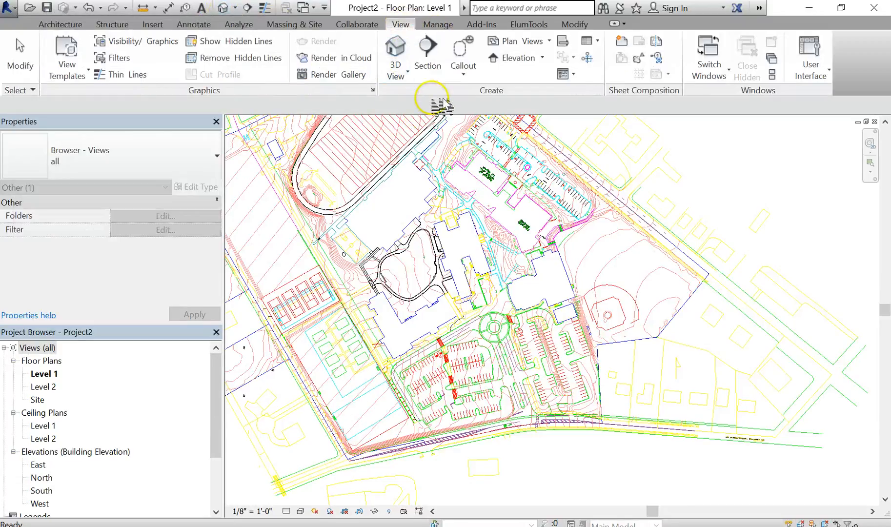
{"action": "left_click", "coordinate": [409, 71]}
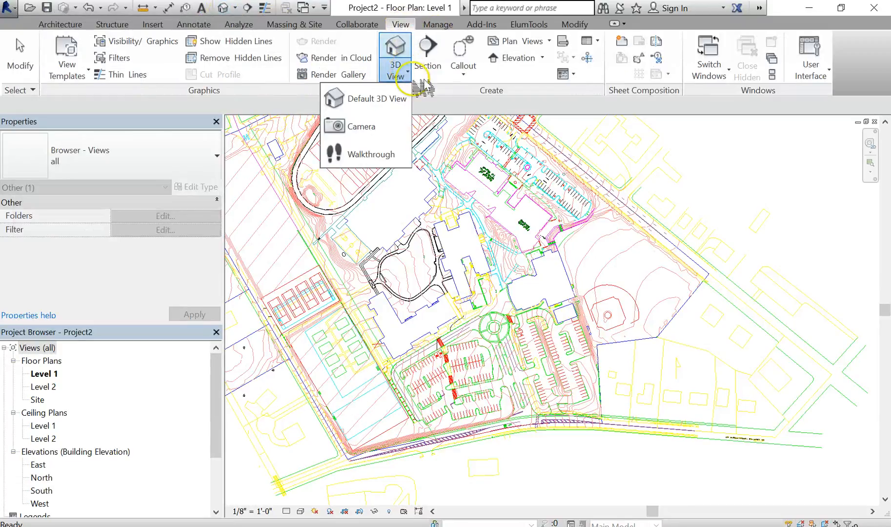
{"action": "left_click", "coordinate": [384, 100]}
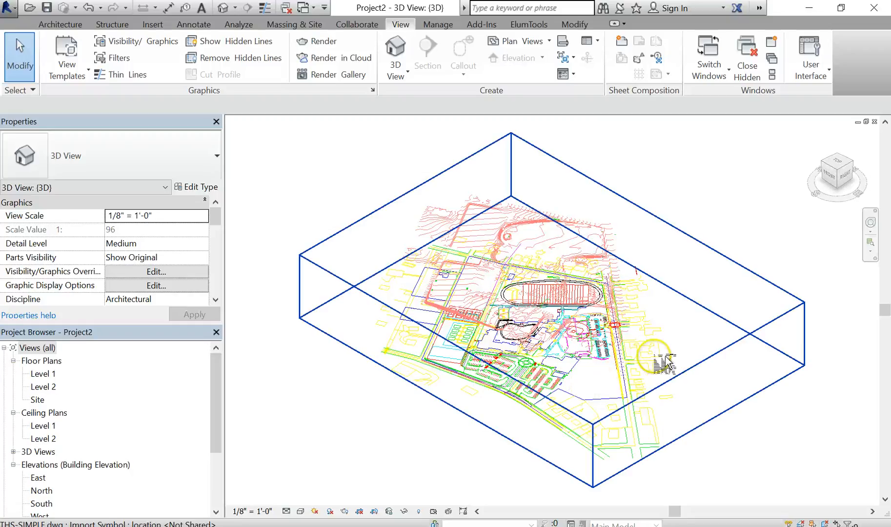
- Orbit and zoom around the linked site drawing in 3D to examine its elevated contour layers
{"action": "middle_click_drag", "start_coordinate": [649, 385], "coordinate": [688, 299], "text": "shift"}
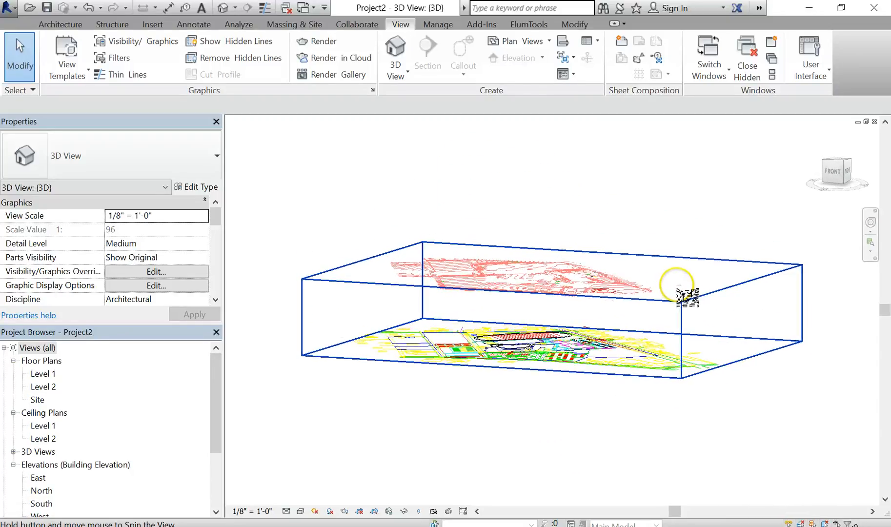
{"action": "scroll", "coordinate": [544, 376], "scroll_direction": "up", "scroll_amount": 4}
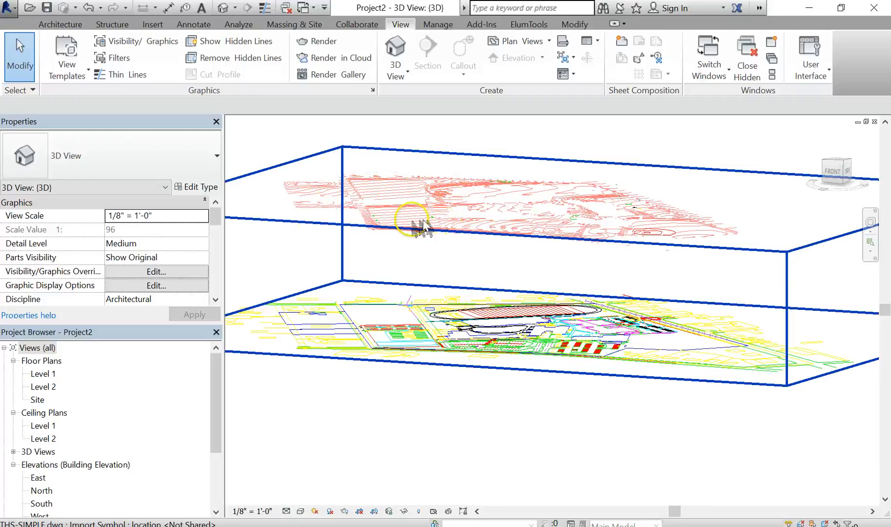
{"action": "scroll", "coordinate": [421, 225], "scroll_direction": "up", "scroll_amount": 2}
{"action": "scroll", "coordinate": [453, 260], "scroll_direction": "up", "scroll_amount": 4}
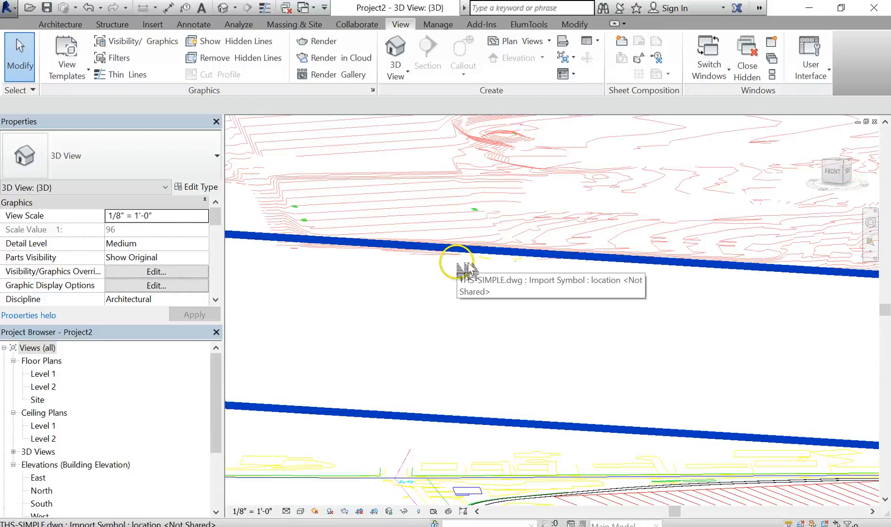
{"action": "middle_click_drag", "start_coordinate": [481, 303], "coordinate": [488, 336], "text": "shift"}
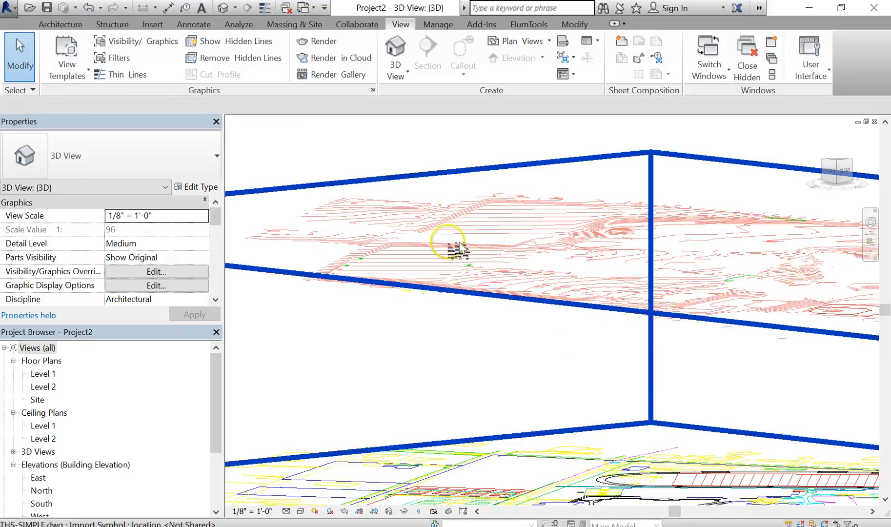
{"action": "scroll", "coordinate": [499, 256], "scroll_direction": "down", "scroll_amount": 4}
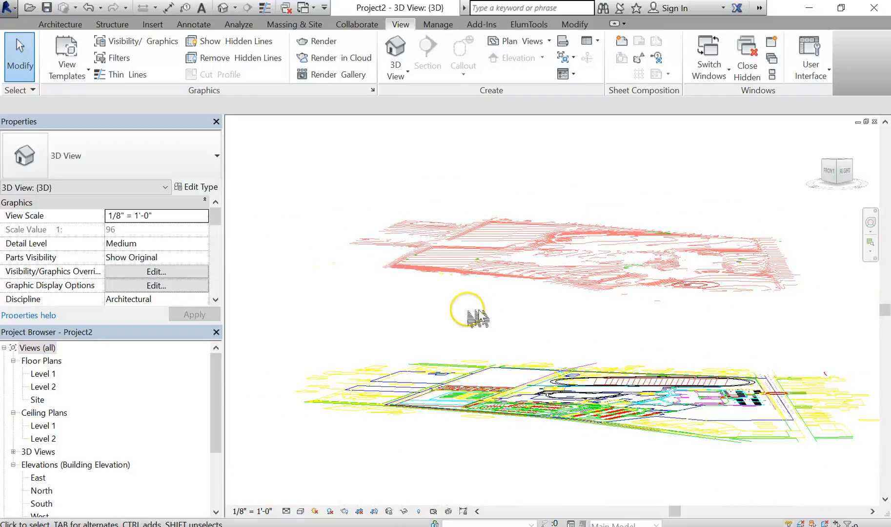
{"action": "middle_click_drag", "start_coordinate": [479, 318], "coordinate": [438, 325], "text": "shift"}
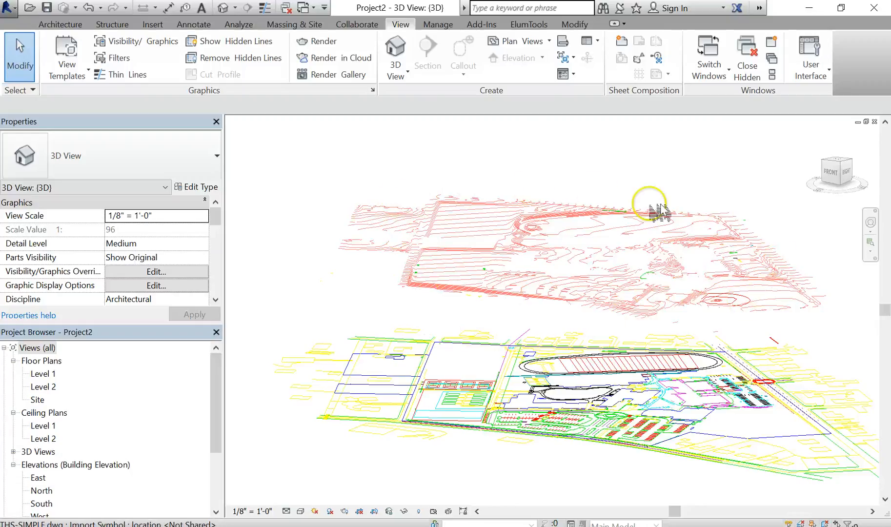
{"action": "scroll", "coordinate": [470, 298], "scroll_direction": "down", "scroll_amount": 1}
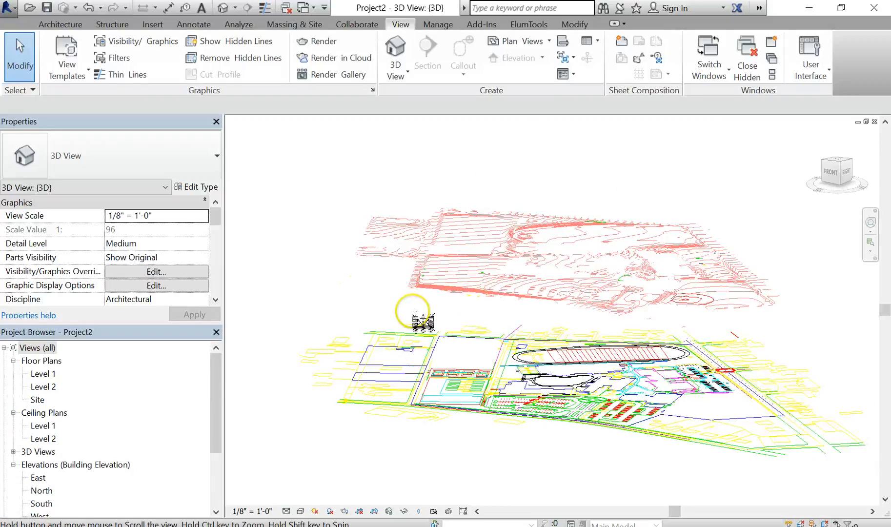
{"action": "middle_click_drag", "start_coordinate": [424, 322], "coordinate": [529, 356], "text": "shift"}
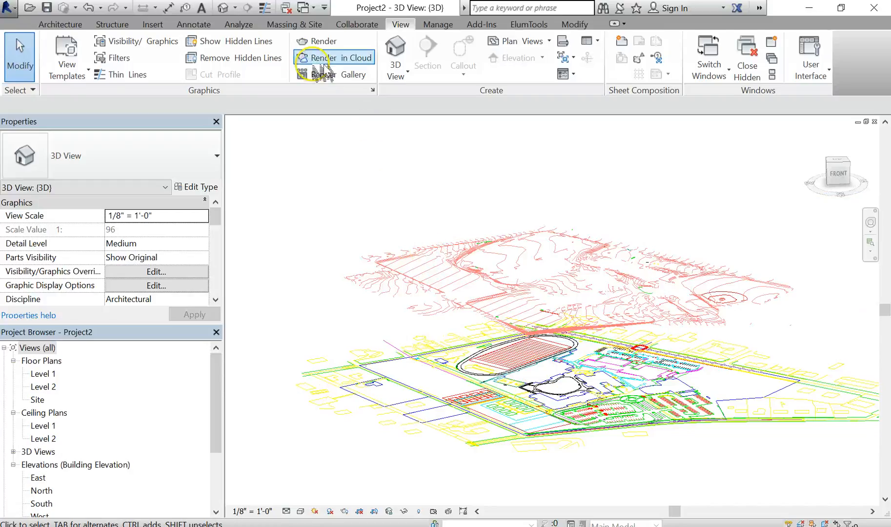
- Create a toposurface from the linked THS-SIMPLE.dwg import, adding points only from the TOPO layer
{"action": "left_click", "coordinate": [303, 24]}
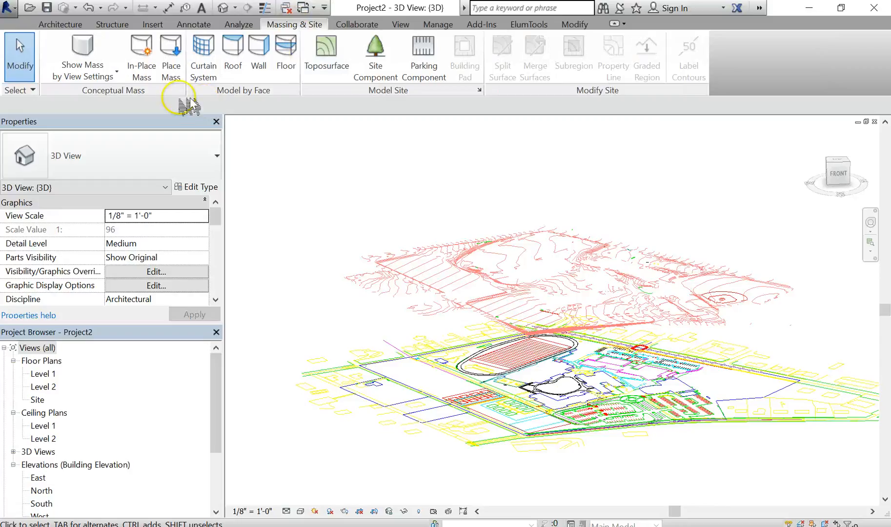
{"action": "left_click", "coordinate": [344, 55]}
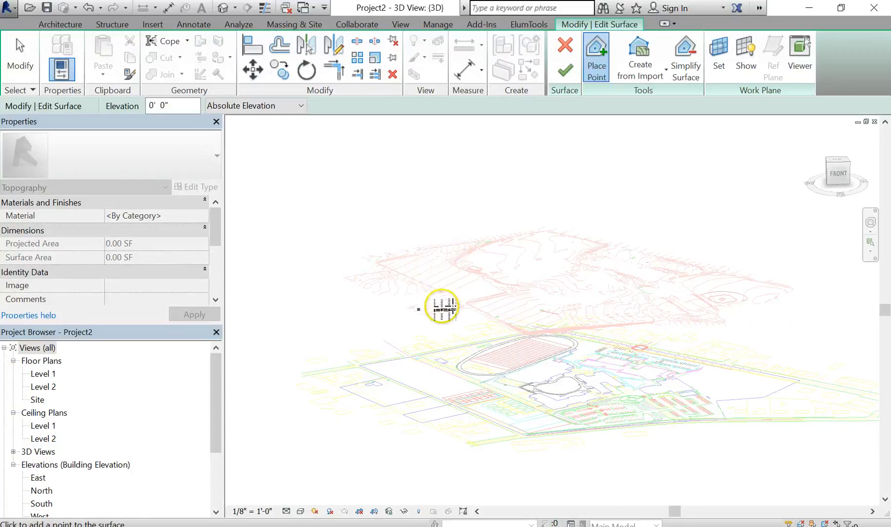
{"action": "left_click", "coordinate": [687, 314]}
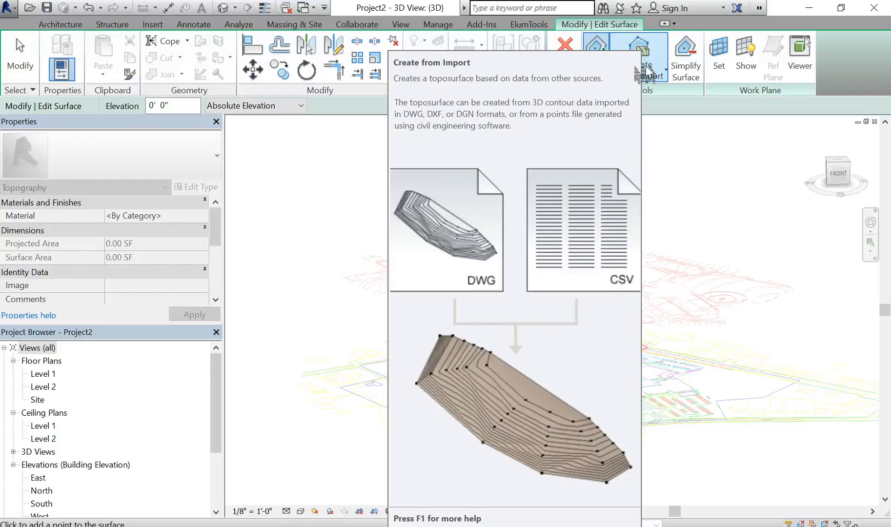
{"action": "left_click", "coordinate": [663, 74]}
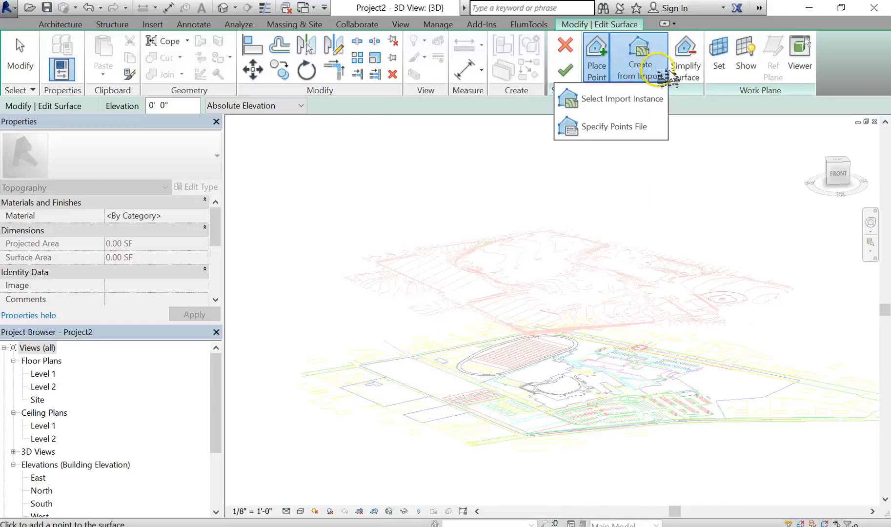
{"action": "left_click", "coordinate": [656, 100]}
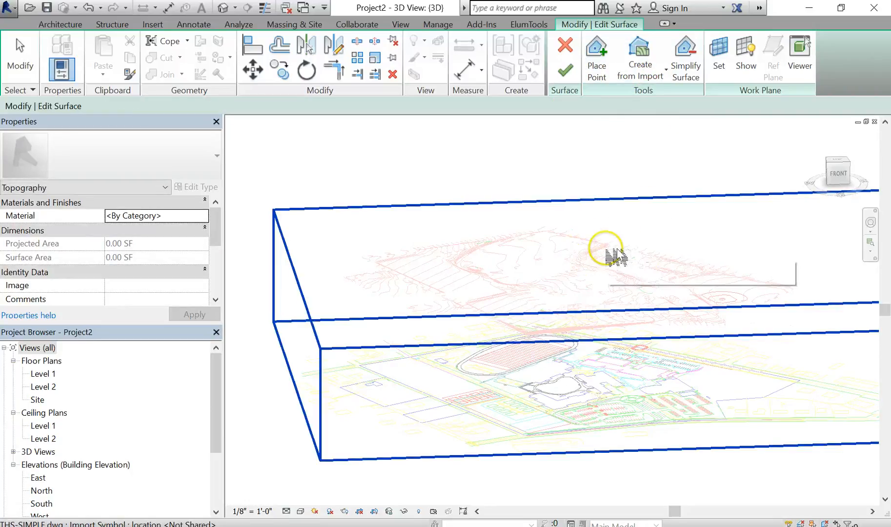
{"action": "left_click", "coordinate": [597, 274]}
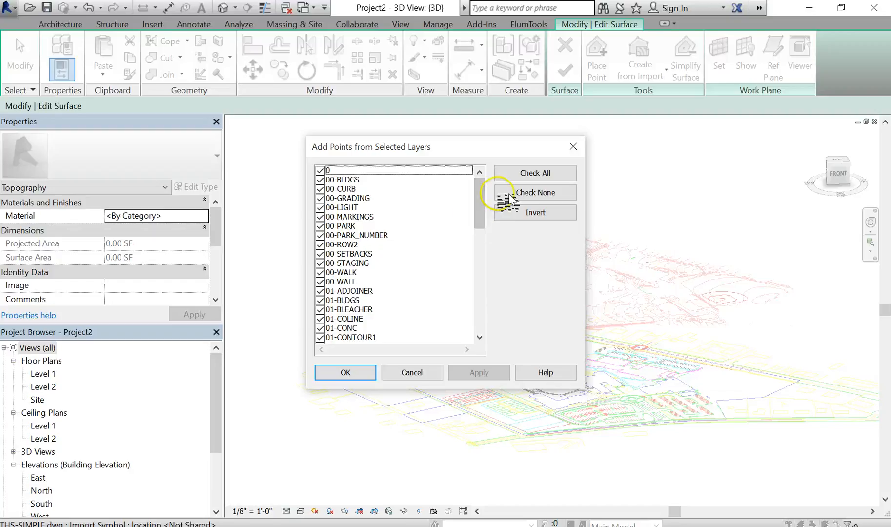
{"action": "left_click", "coordinate": [547, 196]}
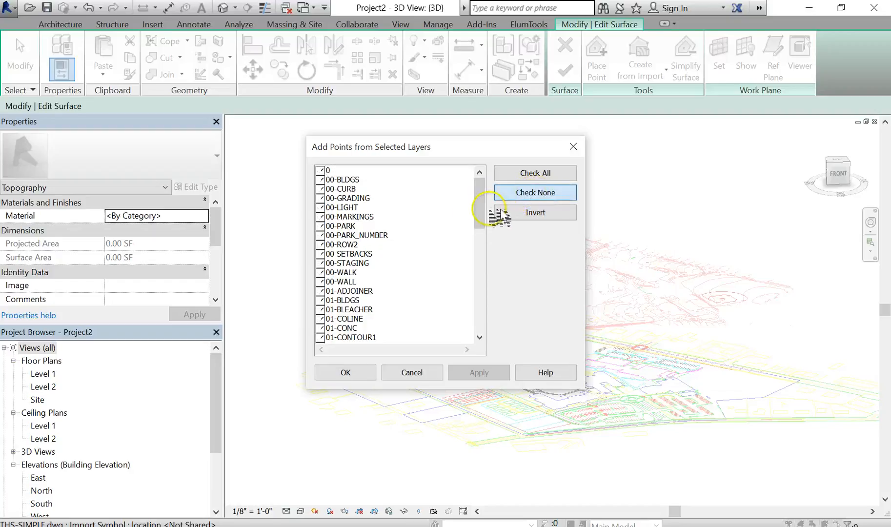
{"action": "left_click_drag", "start_coordinate": [479, 202], "coordinate": [481, 342]}
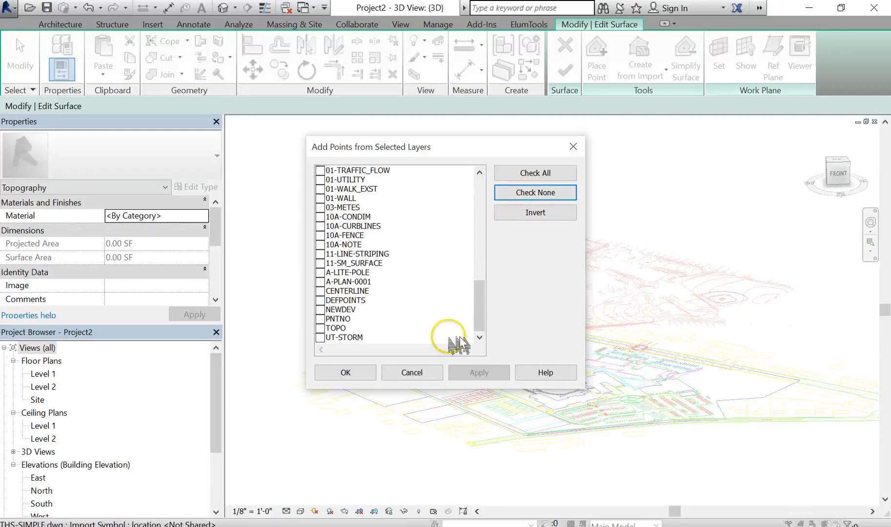
{"action": "left_click", "coordinate": [321, 329]}
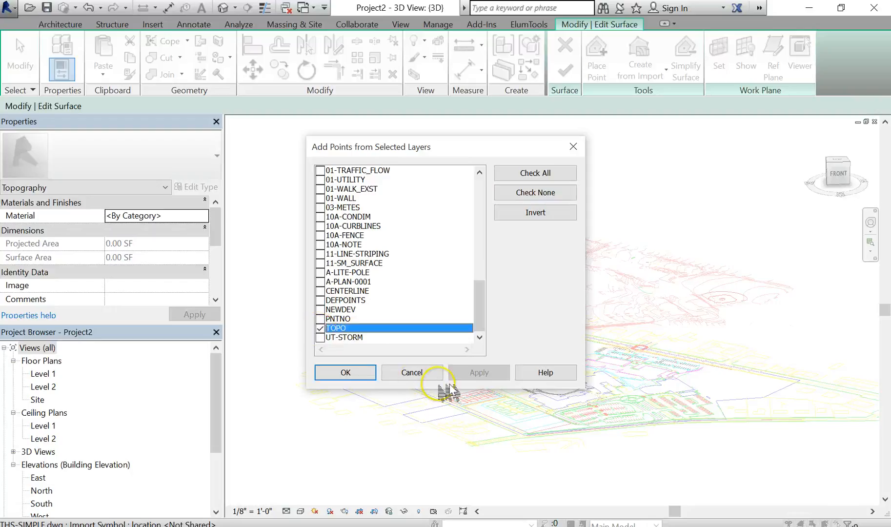
{"action": "left_click", "coordinate": [365, 377]}
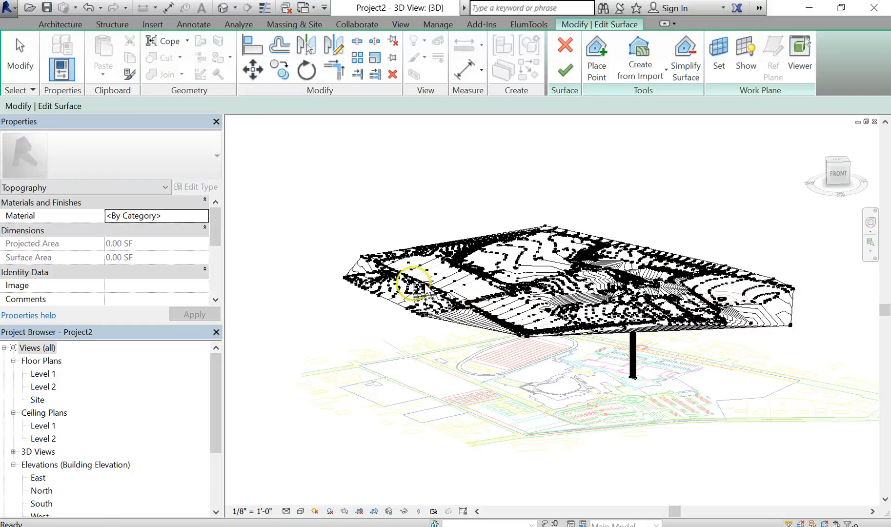
- Examine the generated toposurface points, including the vertical column of points below the surface
{"action": "scroll", "coordinate": [369, 304], "scroll_direction": "up", "scroll_amount": 4}
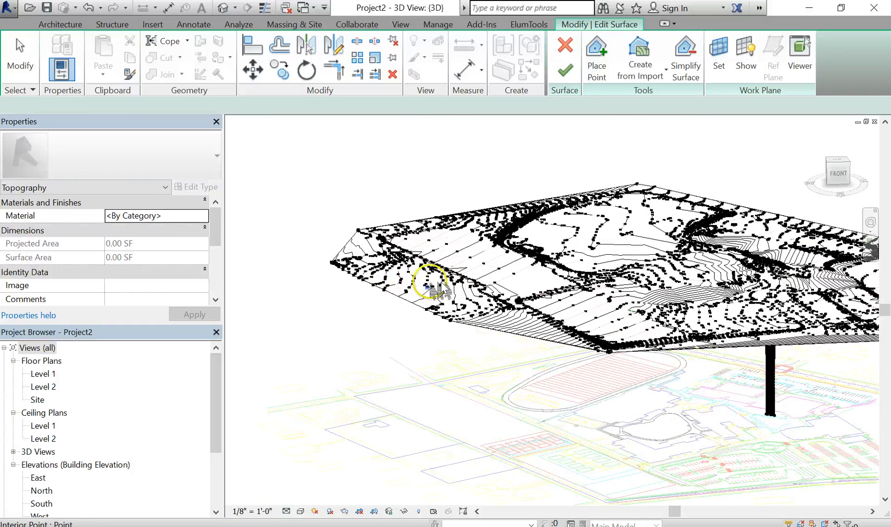
{"action": "scroll", "coordinate": [441, 288], "scroll_direction": "up", "scroll_amount": 5}
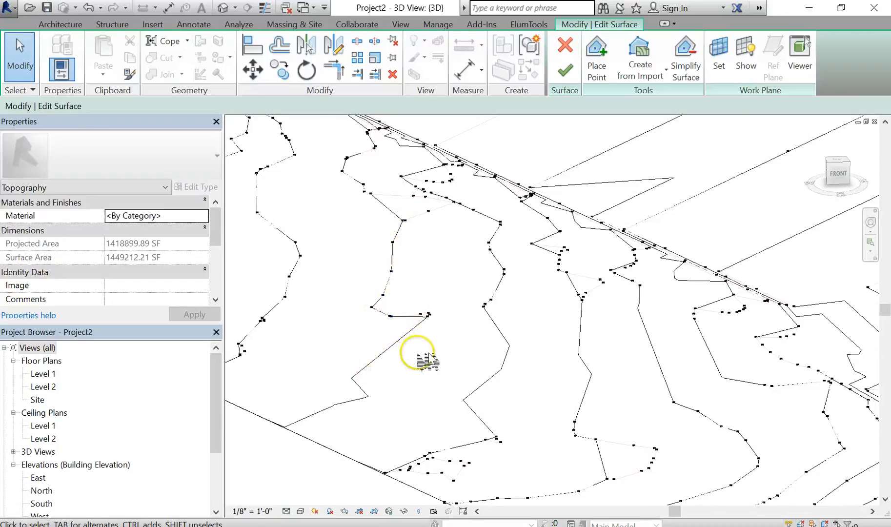
{"action": "scroll", "coordinate": [428, 360], "scroll_direction": "down", "scroll_amount": 3}
{"action": "scroll", "coordinate": [533, 359], "scroll_direction": "down", "scroll_amount": 4}
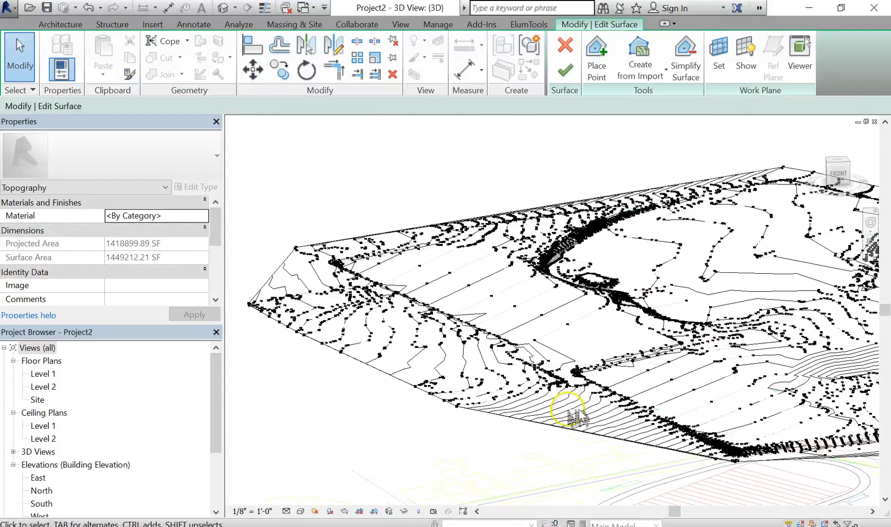
{"action": "scroll", "coordinate": [568, 409], "scroll_direction": "down", "scroll_amount": 1}
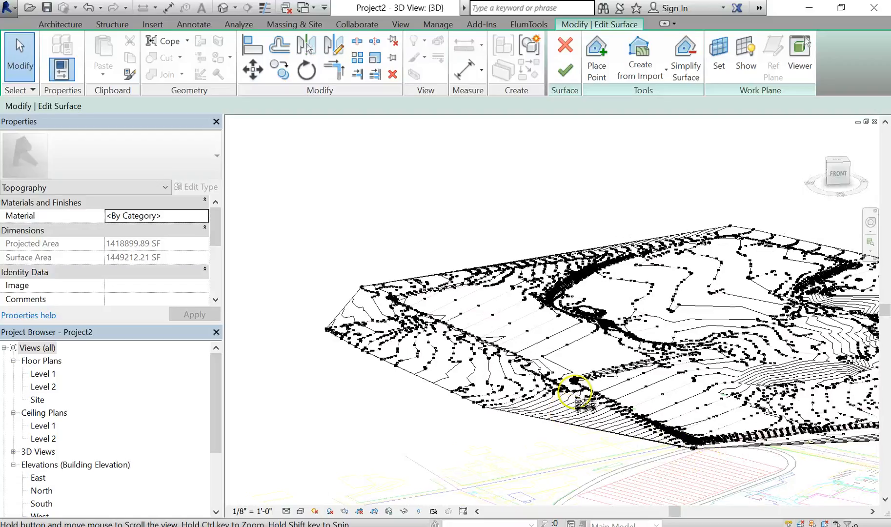
{"action": "scroll", "coordinate": [527, 366], "scroll_direction": "up", "scroll_amount": 3}
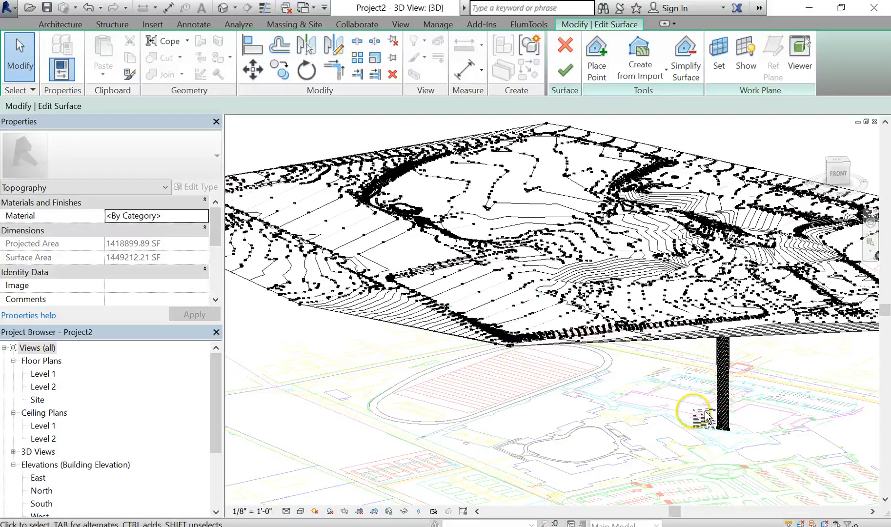
{"action": "middle_click_drag", "start_coordinate": [703, 417], "coordinate": [649, 394], "text": "shift"}
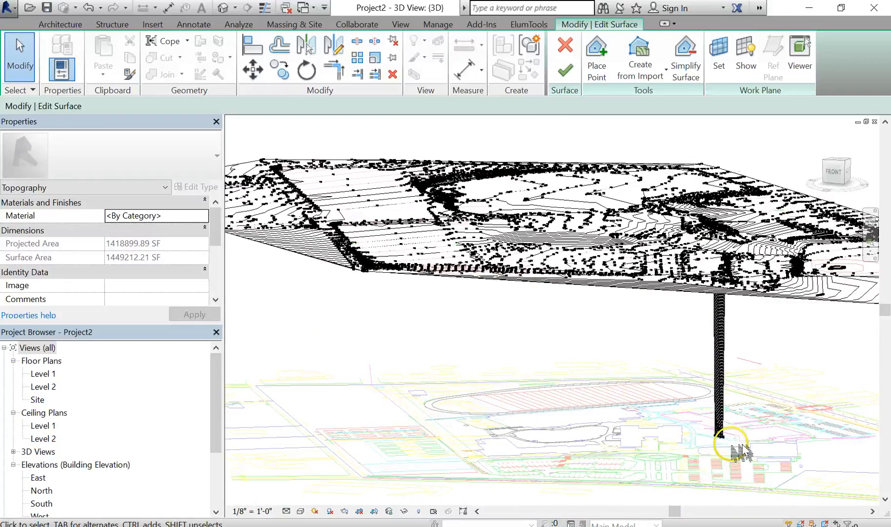
{"action": "scroll", "coordinate": [741, 452], "scroll_direction": "up", "scroll_amount": 6}
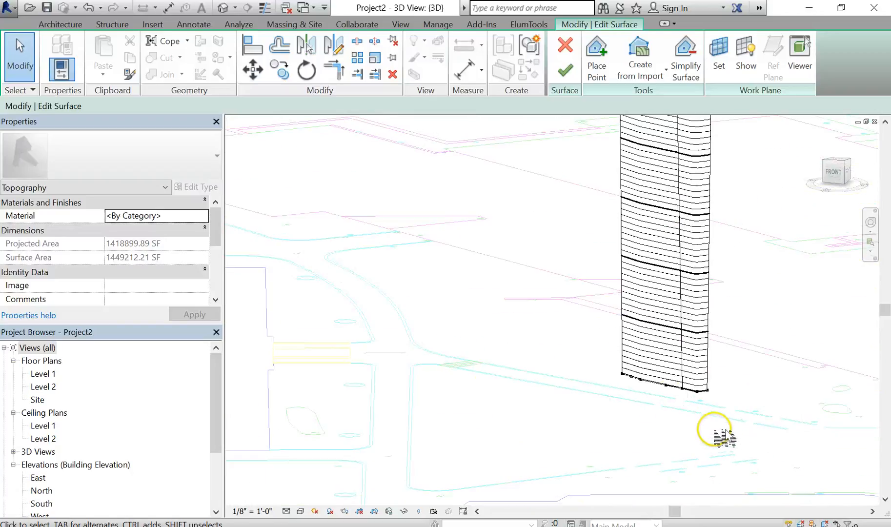
{"action": "scroll", "coordinate": [628, 380], "scroll_direction": "down", "scroll_amount": 1}
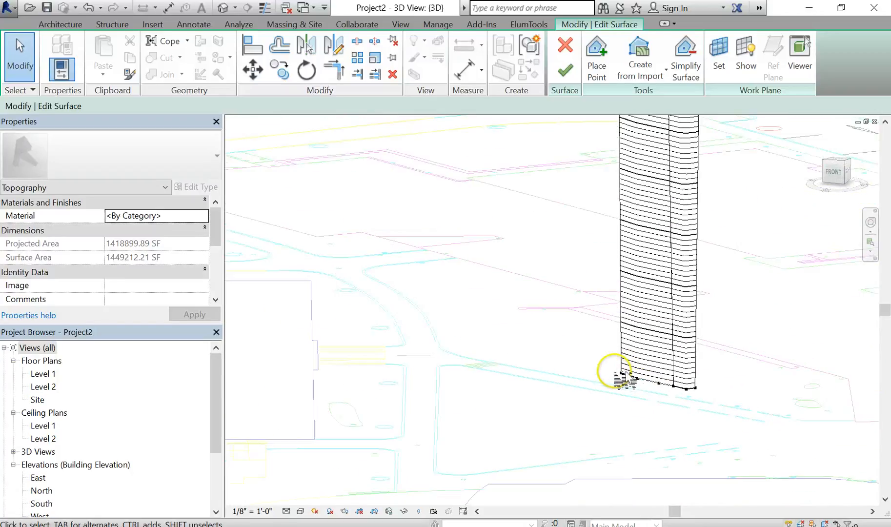
{"action": "scroll", "coordinate": [628, 380], "scroll_direction": "down", "scroll_amount": 1}
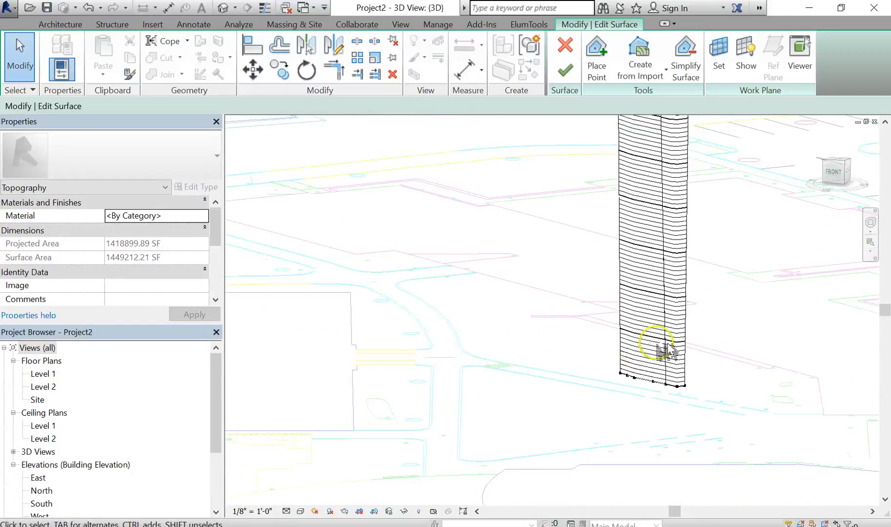
{"action": "scroll", "coordinate": [593, 337], "scroll_direction": "down", "scroll_amount": 2}
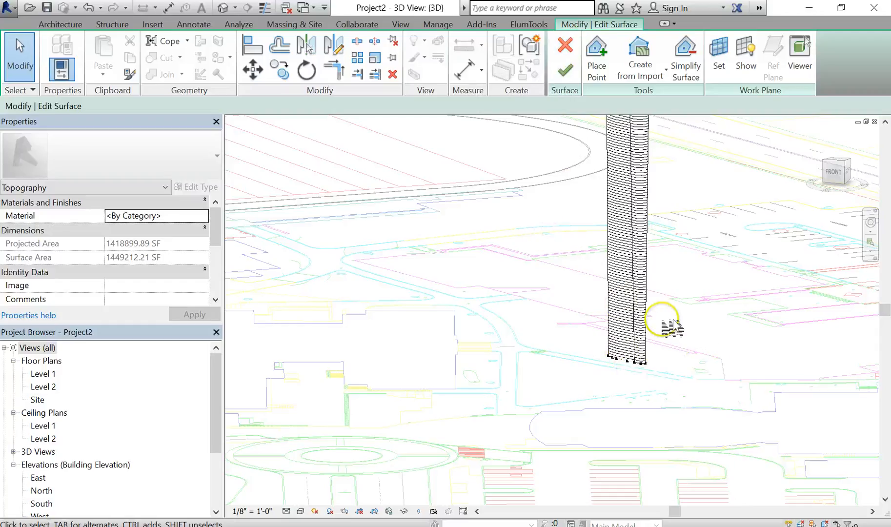
- Delete a stray point at the base of the vertical column of points
{"action": "scroll", "coordinate": [627, 363], "scroll_direction": "up", "scroll_amount": 3}
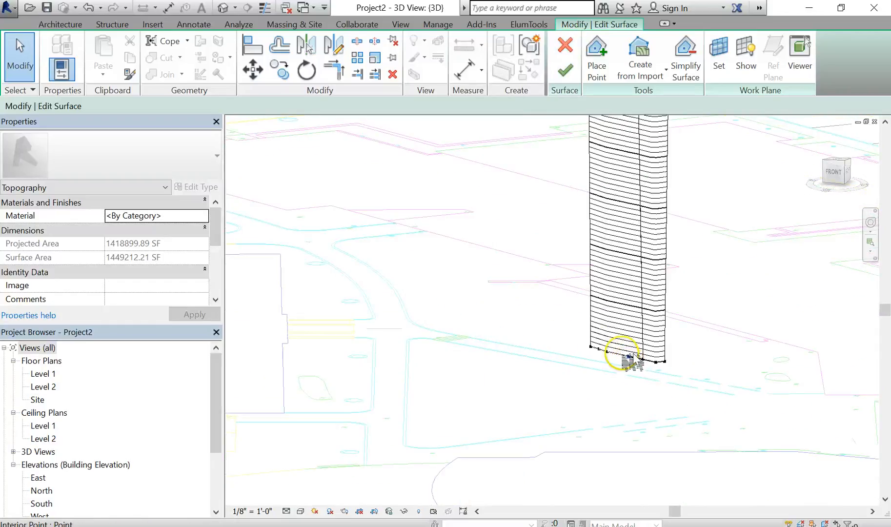
{"action": "left_click", "coordinate": [603, 347]}
{"action": "key", "text": "Delete"}
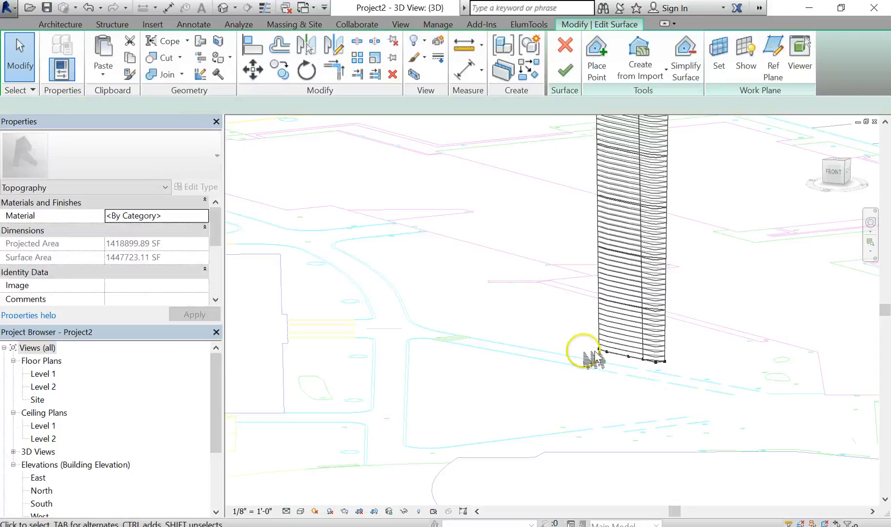
- Box-select and delete the remaining points at the base of the vertical column of points
{"action": "left_click_drag", "start_coordinate": [543, 311], "coordinate": [732, 410]}
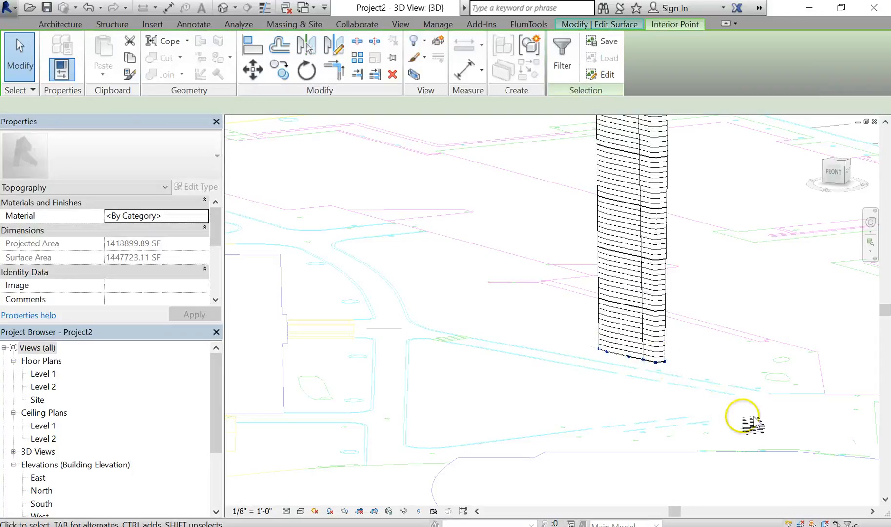
{"action": "scroll", "coordinate": [660, 371], "scroll_direction": "up", "scroll_amount": 2}
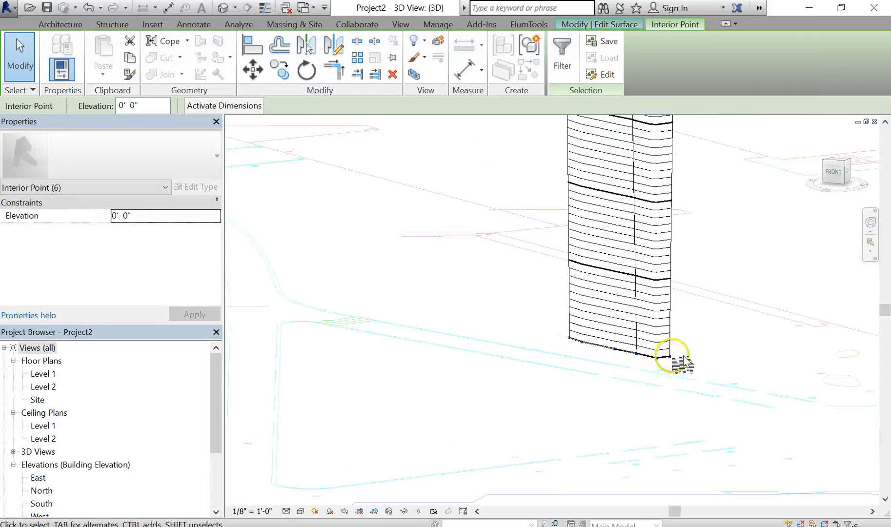
{"action": "scroll", "coordinate": [670, 363], "scroll_direction": "up", "scroll_amount": 2}
{"action": "scroll", "coordinate": [573, 337], "scroll_direction": "down", "scroll_amount": 4}
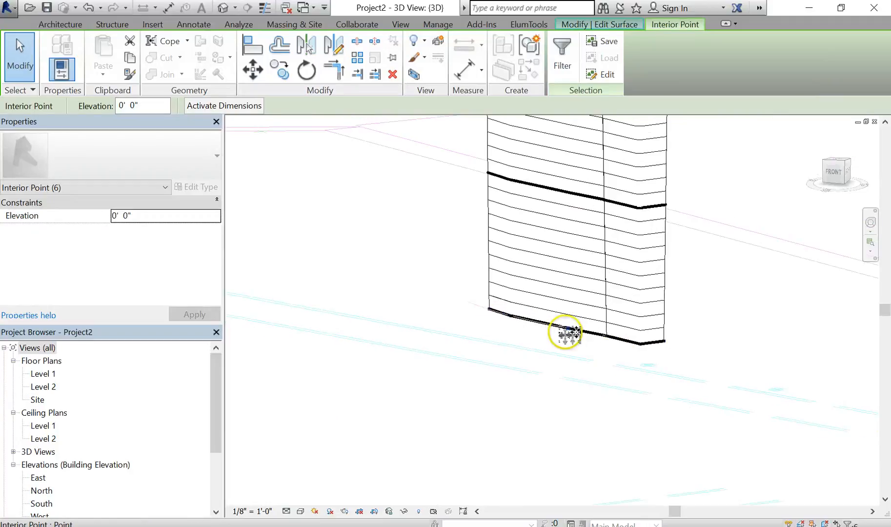
{"action": "key", "text": "Delete"}
{"action": "scroll", "coordinate": [576, 340], "scroll_direction": "down", "scroll_amount": 5}
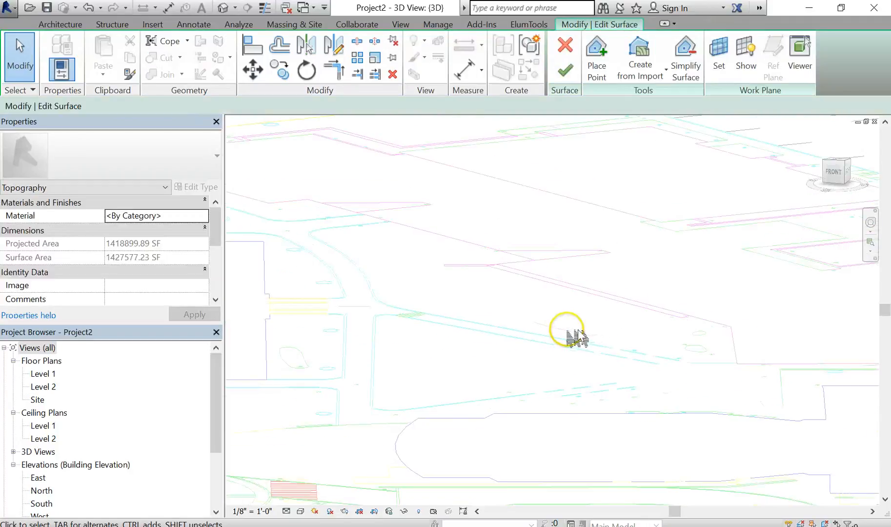
- Finish editing the toposurface
{"action": "middle_click_drag", "start_coordinate": [578, 284], "coordinate": [662, 355], "text": "shift"}
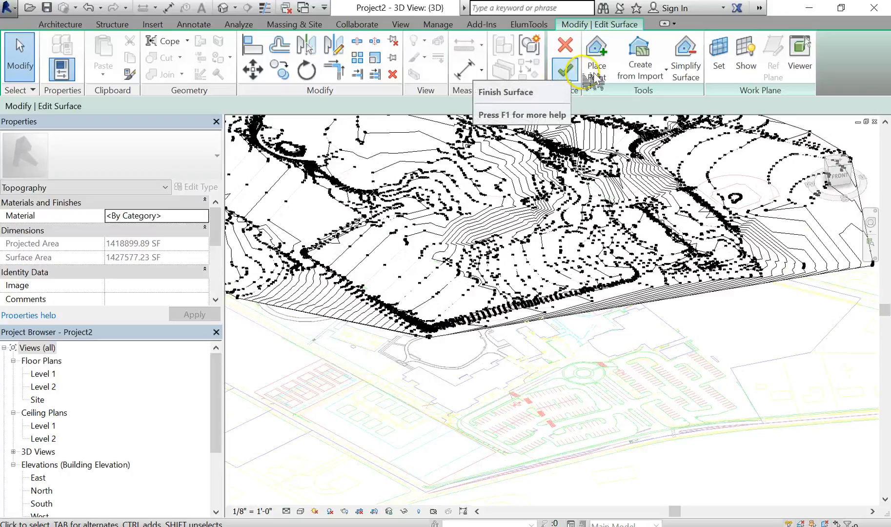
{"action": "middle_click_drag", "start_coordinate": [625, 259], "coordinate": [616, 251], "text": "shift"}
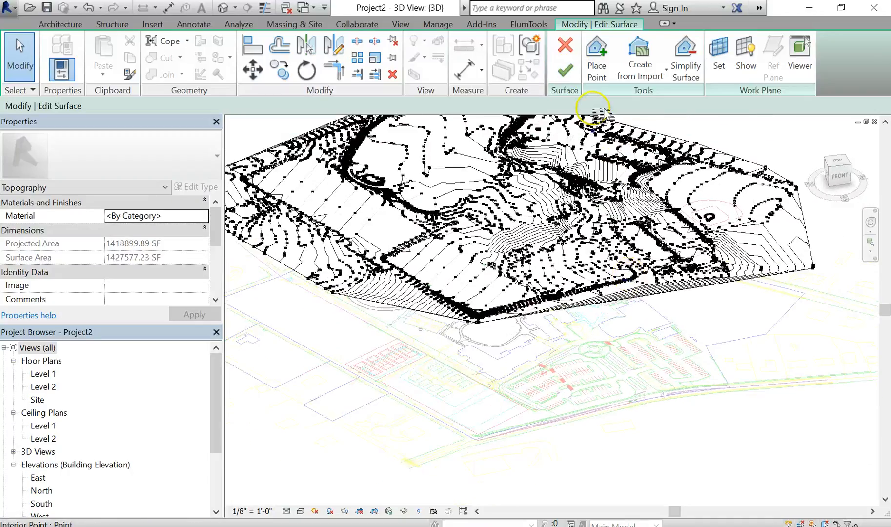
{"action": "left_click", "coordinate": [577, 71]}
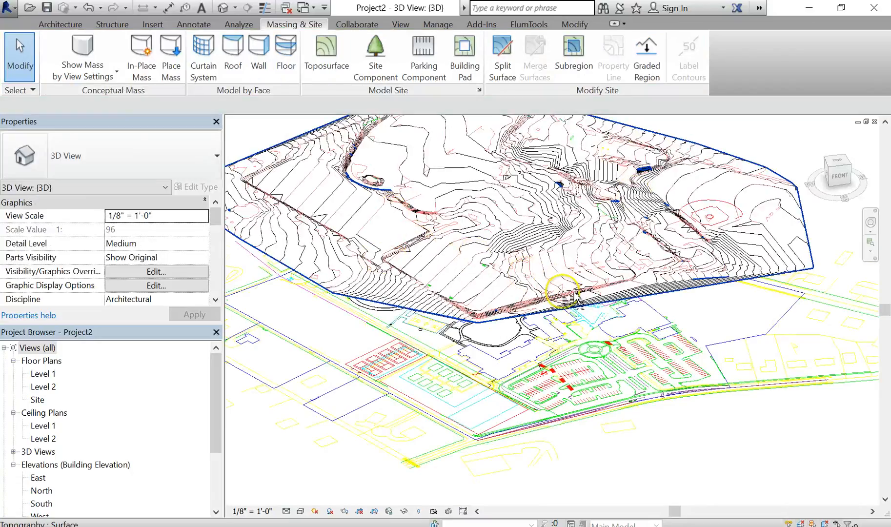
- Orbit and zoom around the finished toposurface to examine it above the linked site drawing
{"action": "middle_click_drag", "start_coordinate": [575, 297], "coordinate": [465, 212], "text": "shift"}
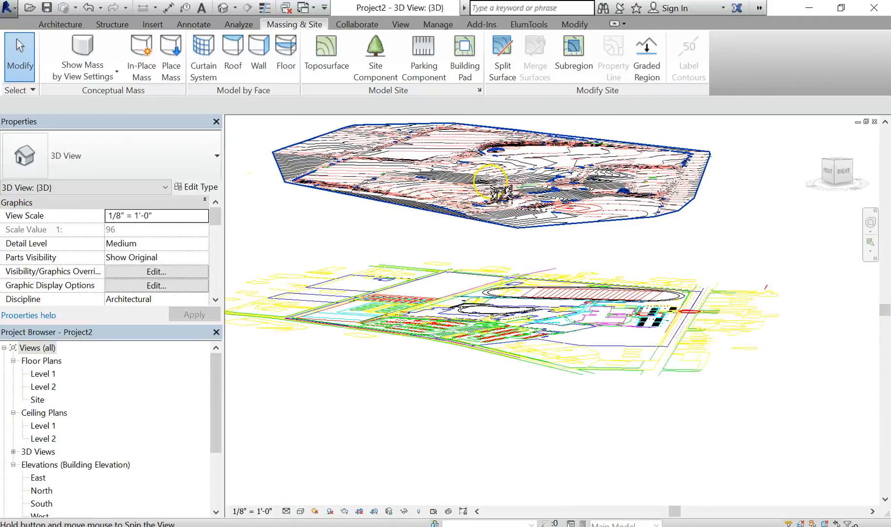
{"action": "middle_click_drag", "start_coordinate": [491, 181], "coordinate": [477, 189], "text": "shift"}
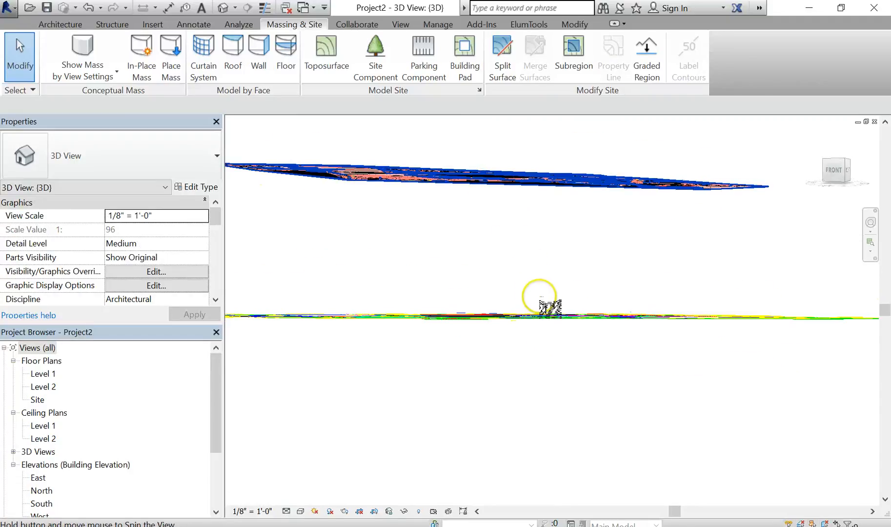
{"action": "middle_click_drag", "start_coordinate": [551, 307], "coordinate": [560, 374], "text": "shift"}
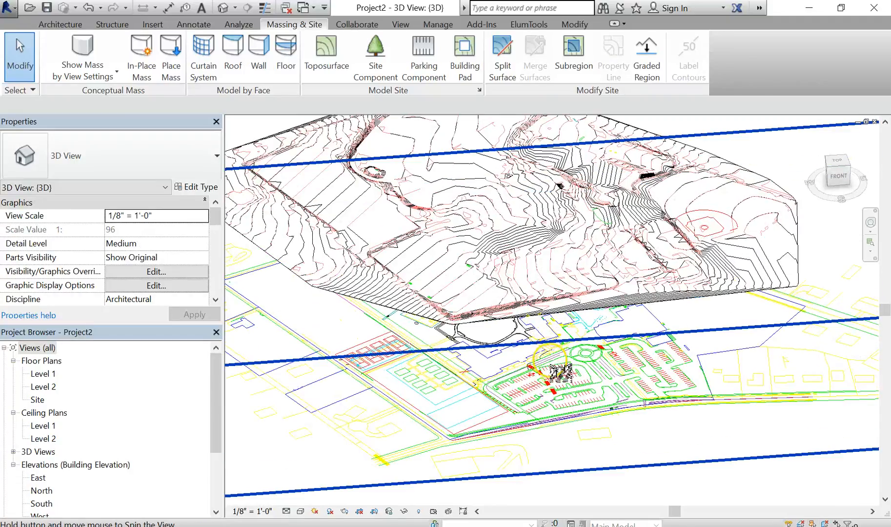
{"action": "left_click", "coordinate": [436, 271]}
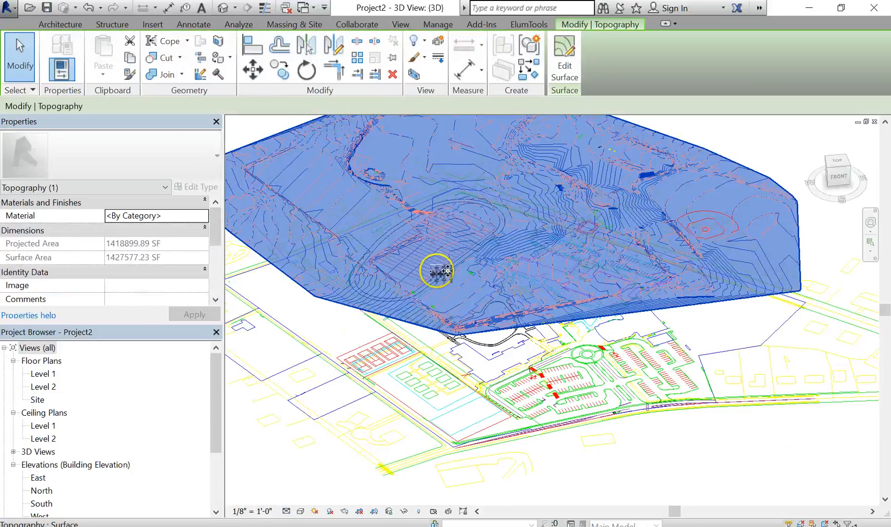
{"action": "middle_click_drag", "start_coordinate": [434, 267], "coordinate": [435, 271], "text": "shift"}
{"action": "left_click", "coordinate": [568, 430]}
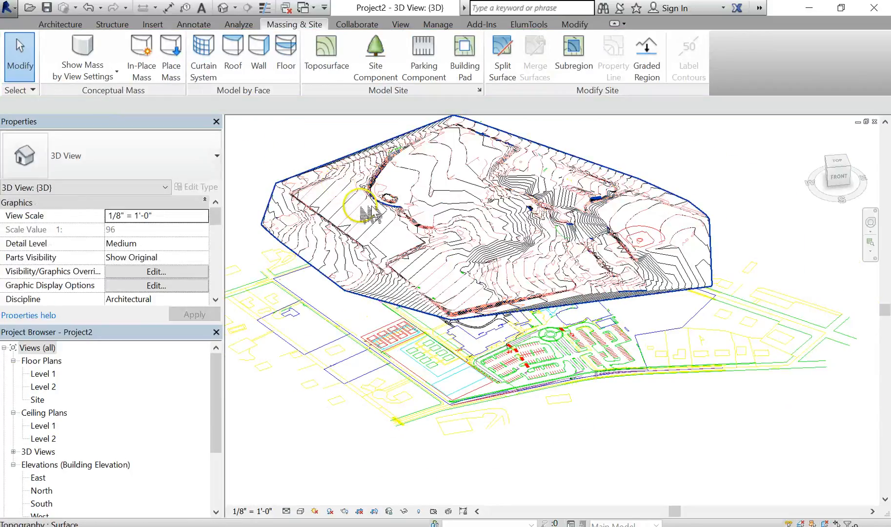
{"action": "middle_click_drag", "start_coordinate": [354, 209], "coordinate": [360, 215], "text": "shift"}
{"action": "scroll", "coordinate": [360, 215], "scroll_direction": "up", "scroll_amount": 2}
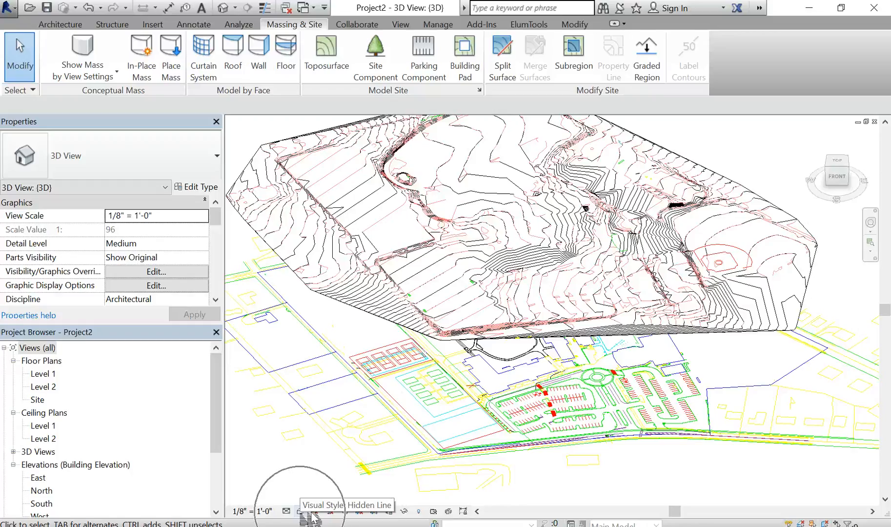
- Switch the 3D view's visual style to Shaded
{"action": "left_click", "coordinate": [311, 514]}
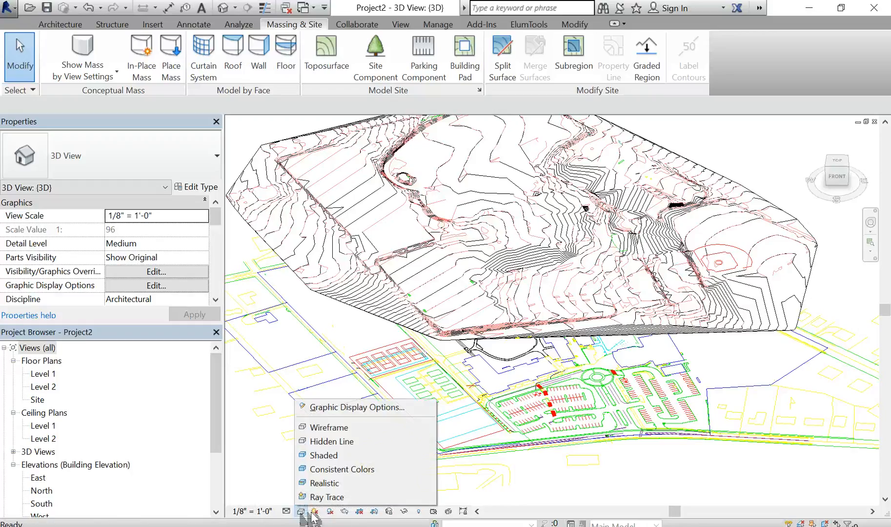
{"action": "left_click", "coordinate": [341, 442]}
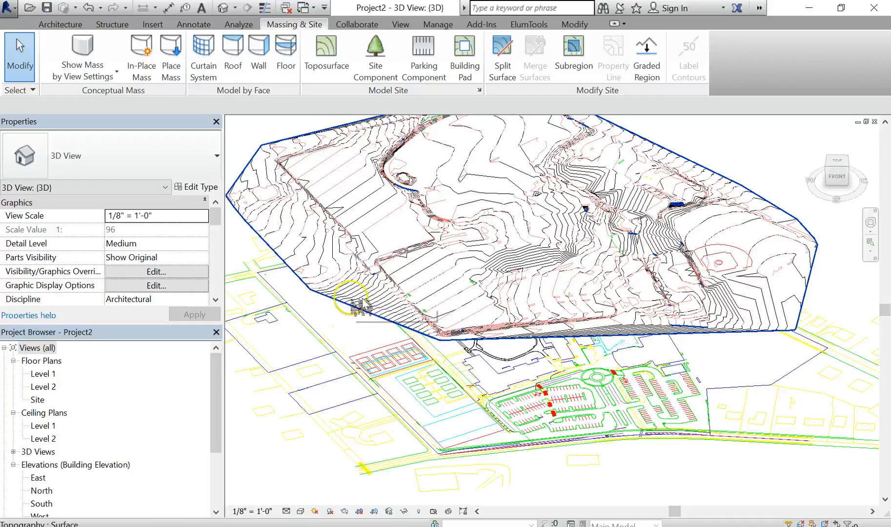
{"action": "left_click", "coordinate": [302, 511]}
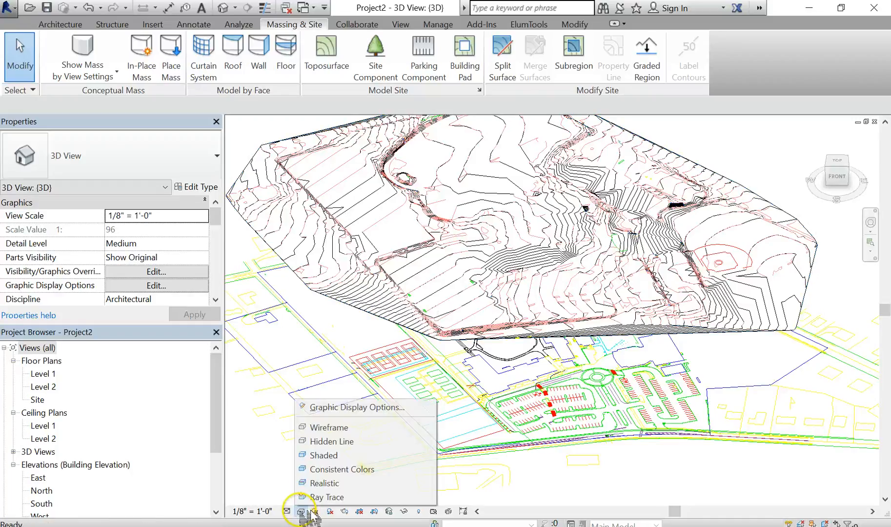
{"action": "left_click", "coordinate": [375, 456]}
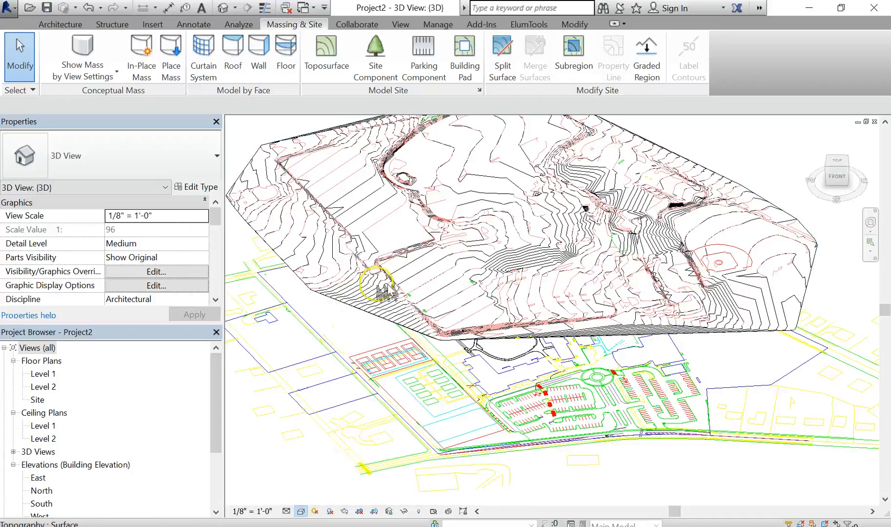
{"action": "scroll", "coordinate": [384, 317], "scroll_direction": "up", "scroll_amount": 4}
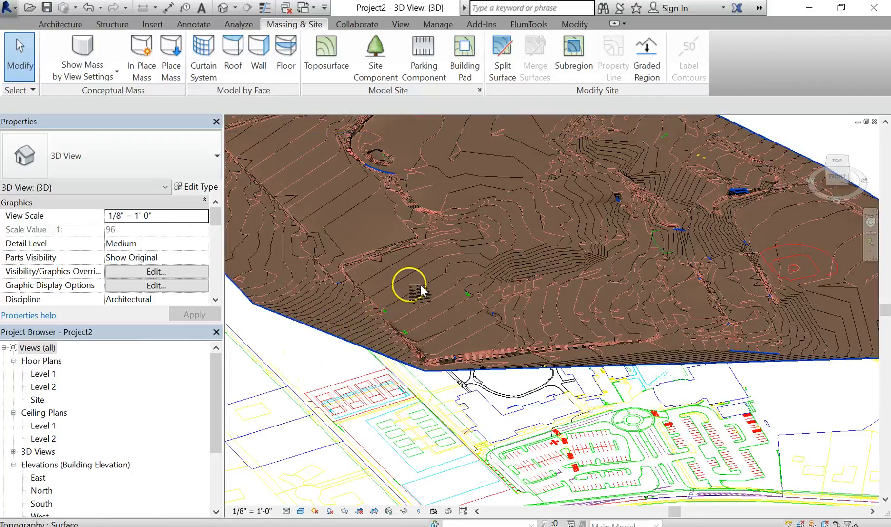
- Orbit and zoom around the shaded toposurface and the linked drawing beneath it
{"action": "left_click", "coordinate": [447, 332]}
{"action": "middle_click_drag", "start_coordinate": [415, 330], "coordinate": [496, 282], "text": "shift"}
{"action": "scroll", "coordinate": [429, 322], "scroll_direction": "down", "scroll_amount": 2}
{"action": "left_click", "coordinate": [527, 155]}
{"action": "scroll", "coordinate": [677, 243], "scroll_direction": "up", "scroll_amount": 2}
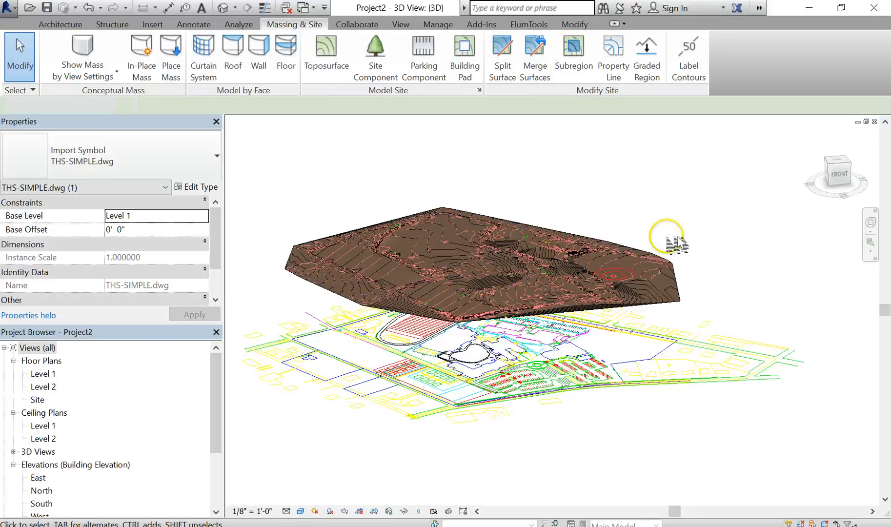
{"action": "scroll", "coordinate": [678, 288], "scroll_direction": "up", "scroll_amount": 3}
{"action": "left_click", "coordinate": [675, 288]}
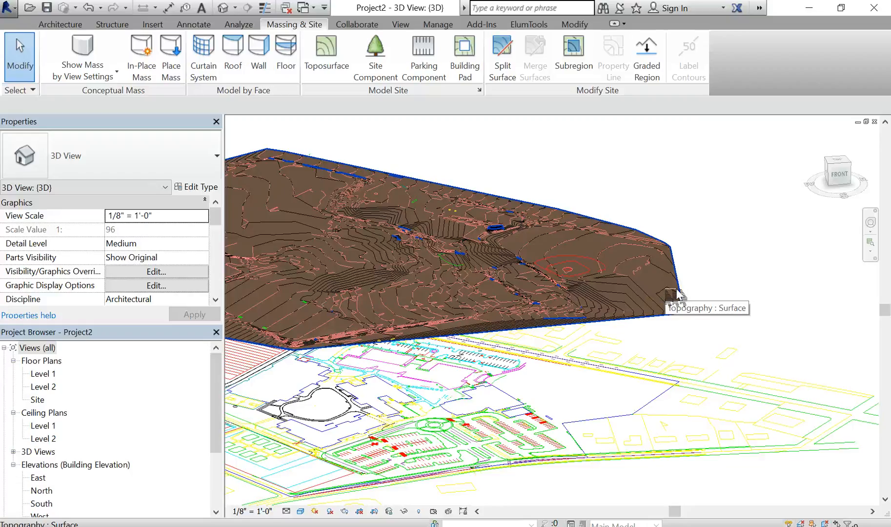
- Select the toposurface and open the Material Browser for its Material property
{"action": "left_click", "coordinate": [676, 292]}
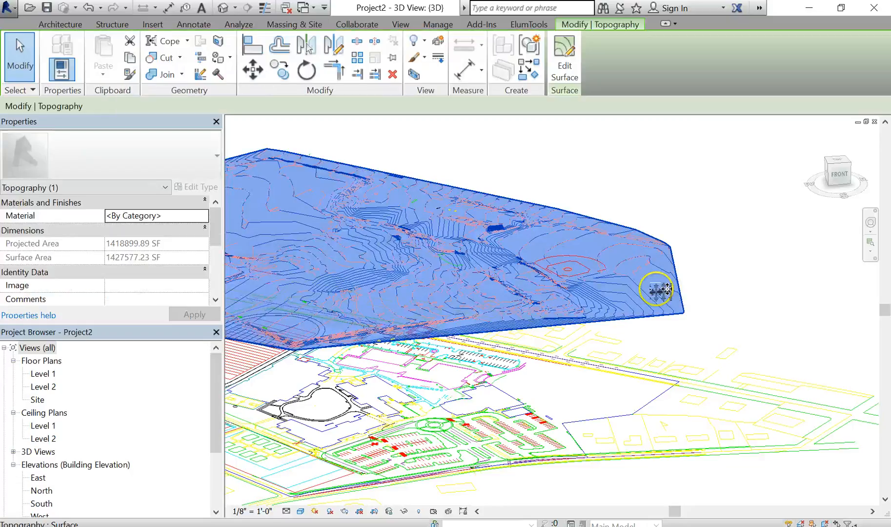
{"action": "middle_click_drag", "start_coordinate": [434, 298], "coordinate": [171, 222], "text": "shift"}
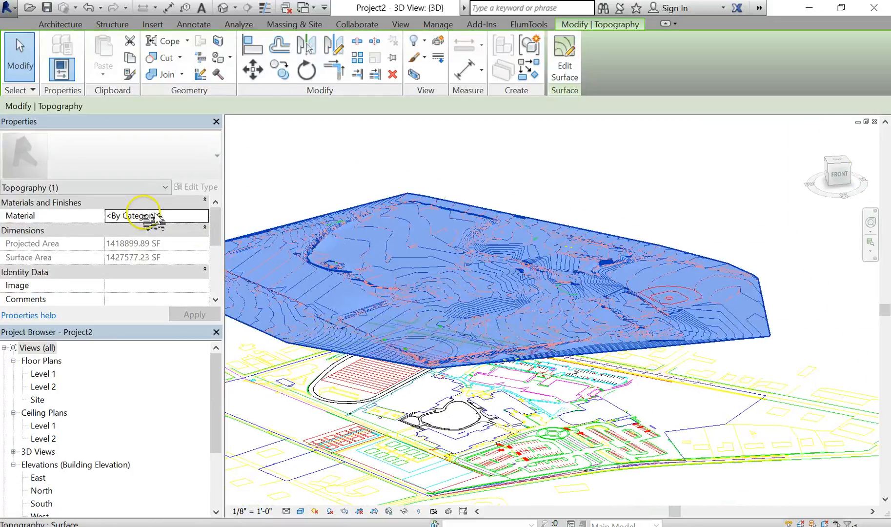
{"action": "left_click", "coordinate": [178, 220]}
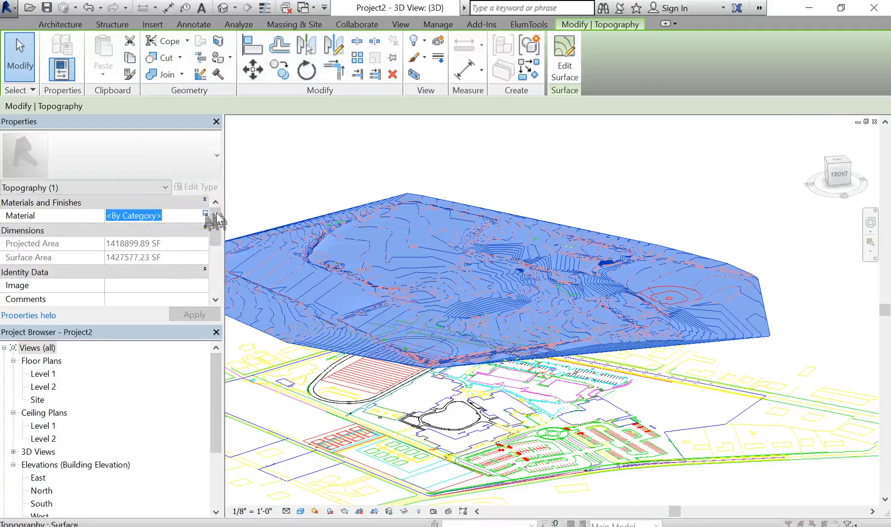
{"action": "left_click", "coordinate": [206, 215]}
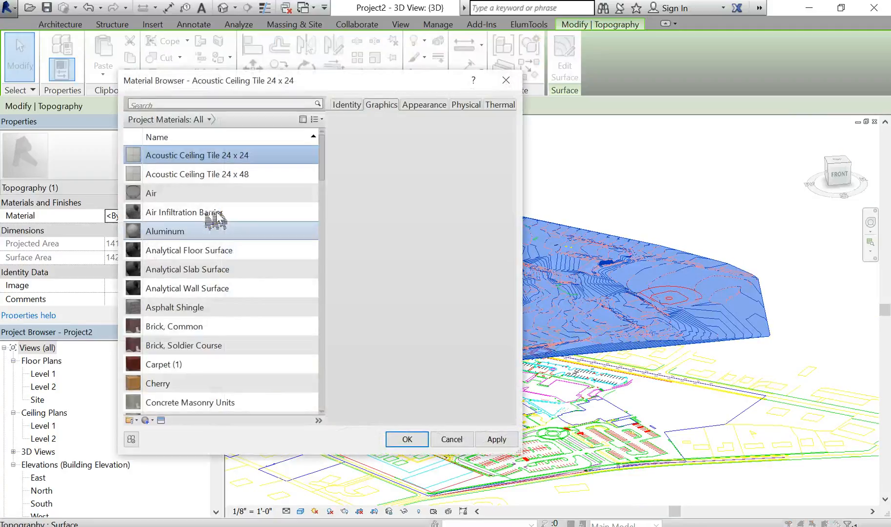
{"action": "left_click", "coordinate": [452, 439]}
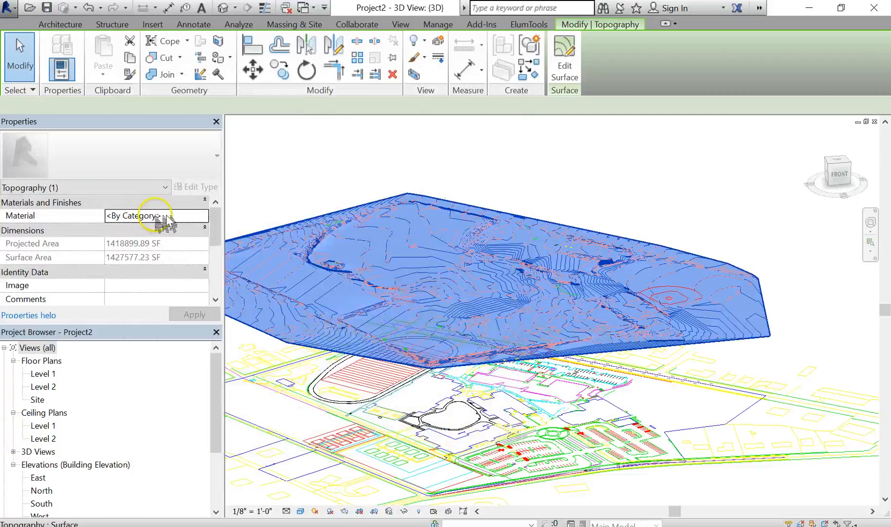
{"action": "left_click", "coordinate": [204, 219]}
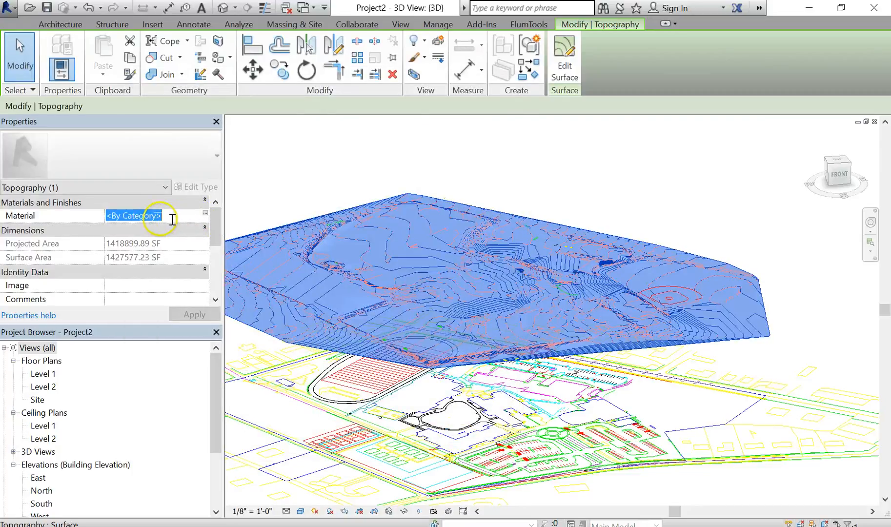
{"action": "left_click", "coordinate": [206, 214]}
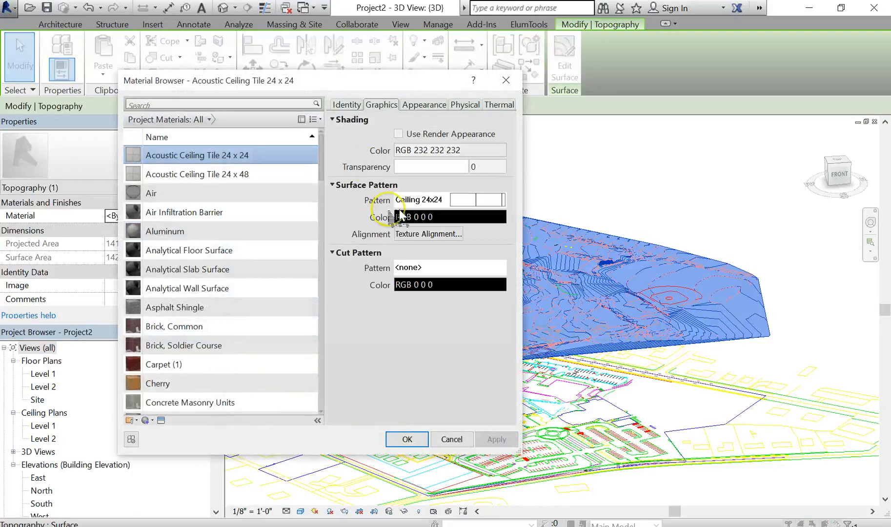
- Search the project materials for grass and site, and check the list's display options
{"action": "left_click", "coordinate": [259, 175]}
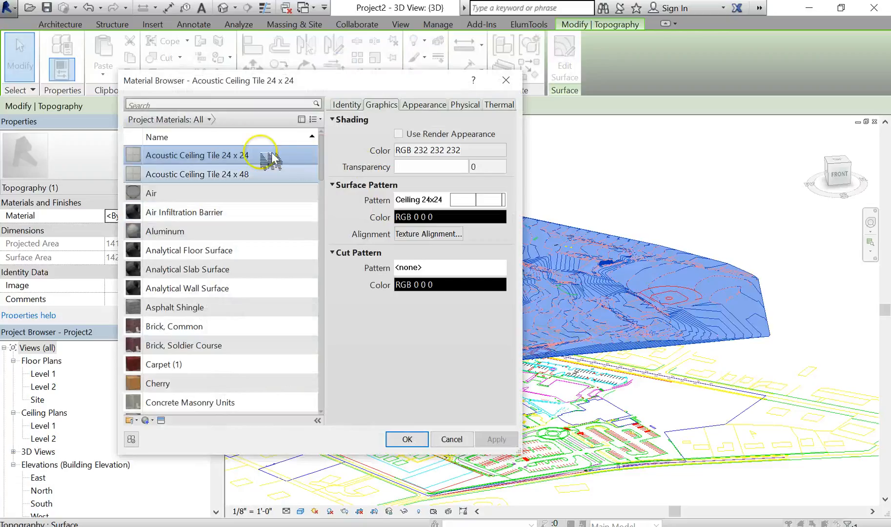
{"action": "left_click", "coordinate": [236, 106]}
{"action": "type", "text": "gras"}
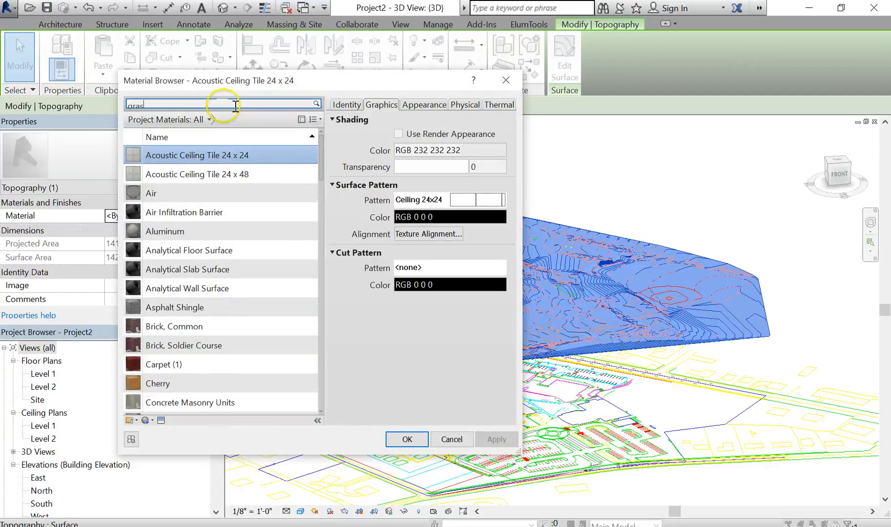
{"action": "type", "text": "s"}
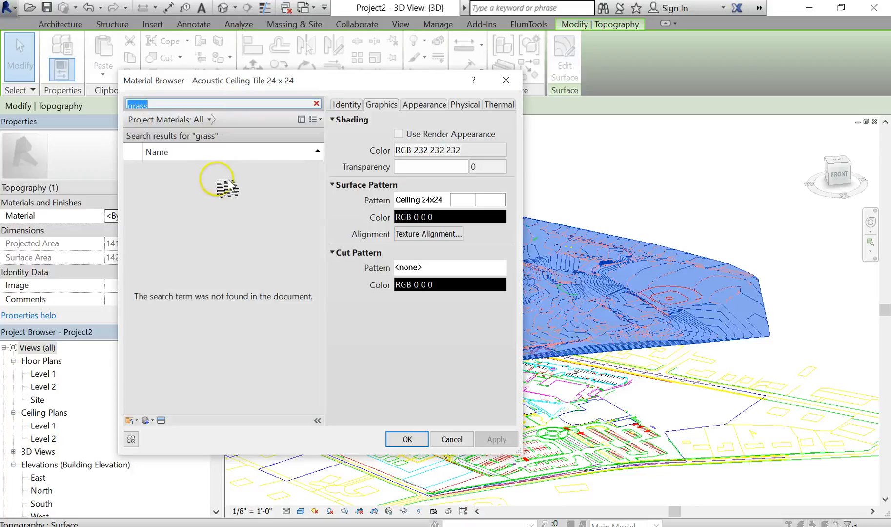
{"action": "left_click", "coordinate": [293, 104]}
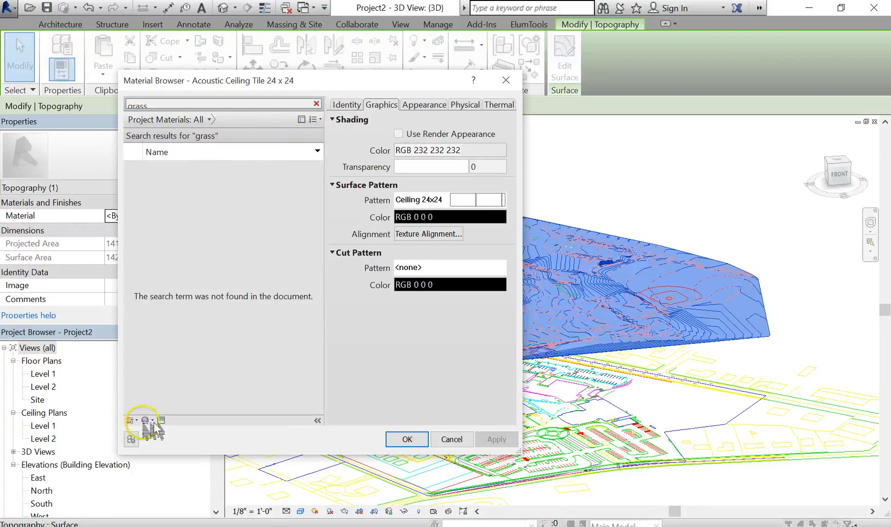
{"action": "left_click", "coordinate": [317, 103]}
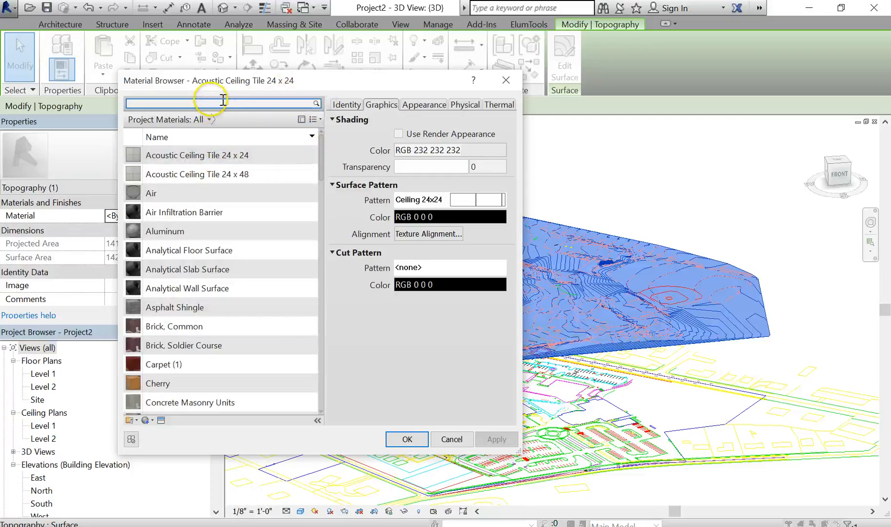
{"action": "type", "text": "site"}
{"action": "key", "text": "Return"}
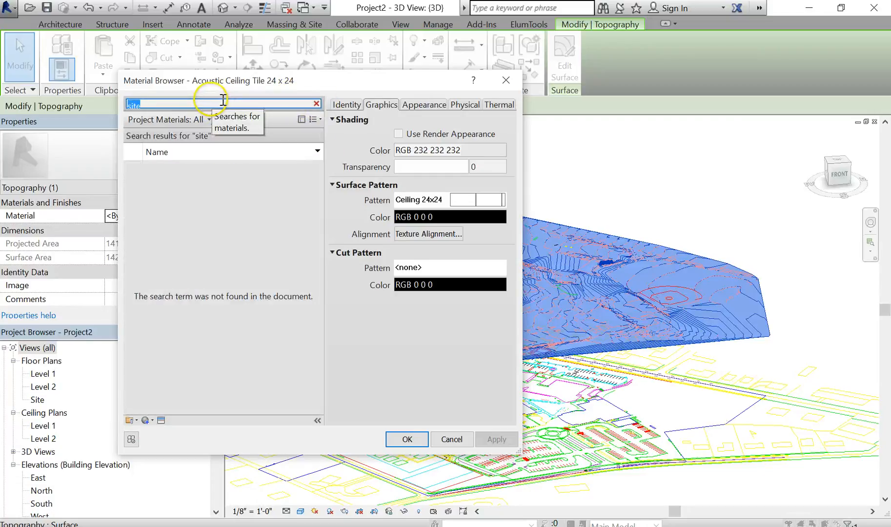
{"action": "left_click", "coordinate": [316, 104]}
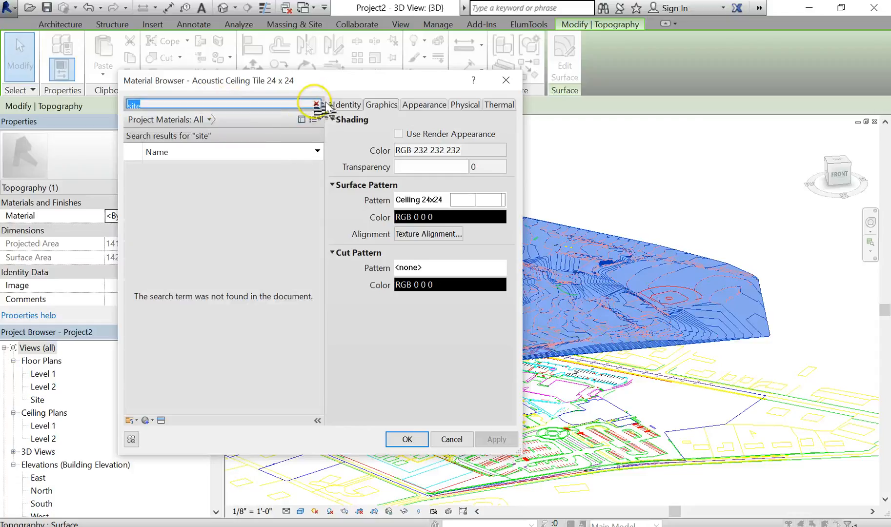
{"action": "left_click", "coordinate": [315, 119]}
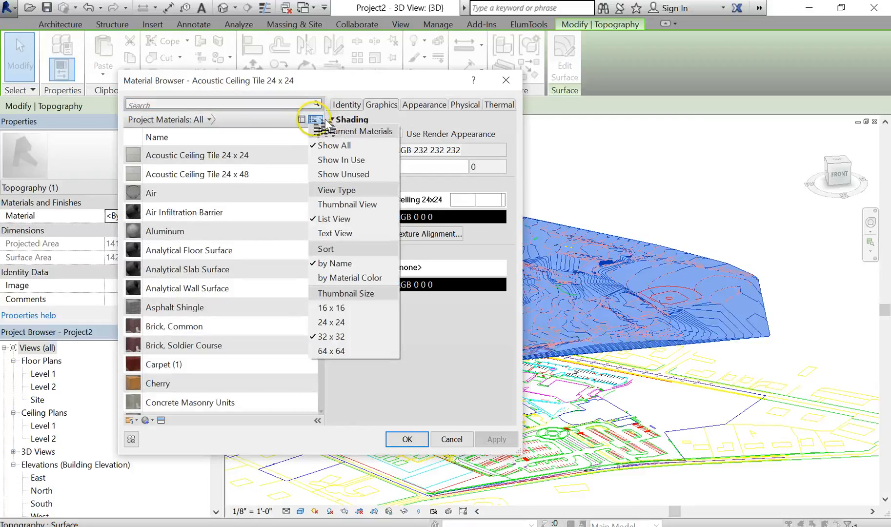
{"action": "left_click", "coordinate": [283, 122]}
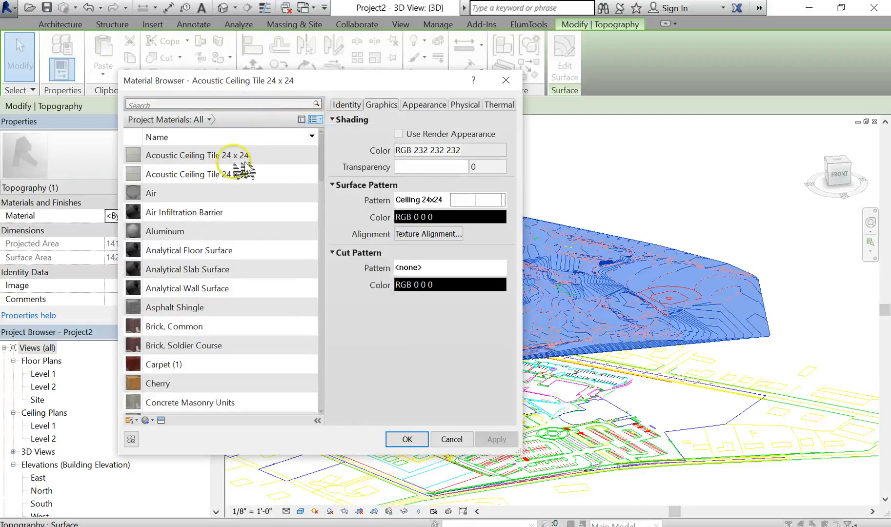
- Create a new material, assign it to the toposurface, and rename it GRASS
{"action": "left_click", "coordinate": [157, 421]}
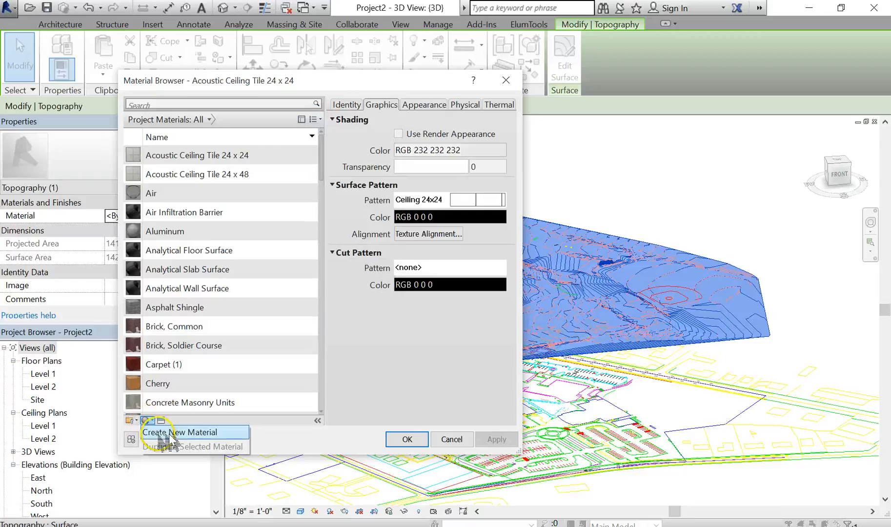
{"action": "left_click", "coordinate": [173, 436]}
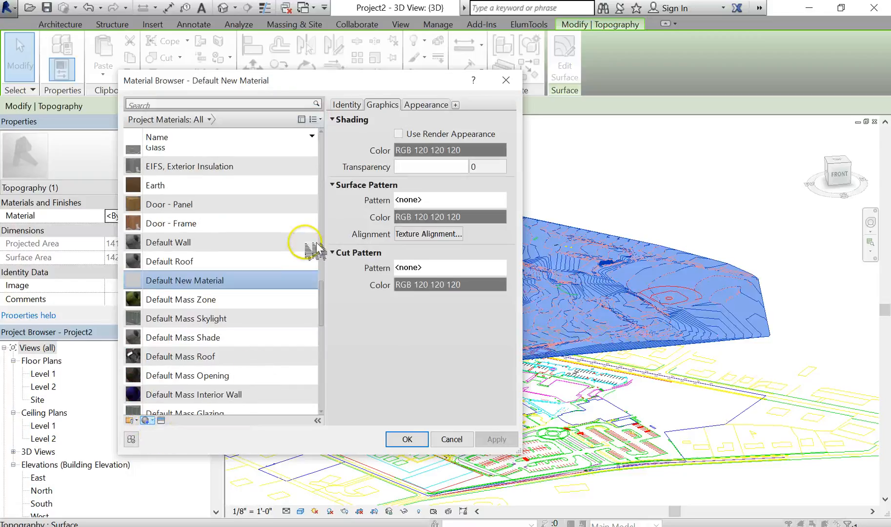
{"action": "double_click", "coordinate": [209, 287]}
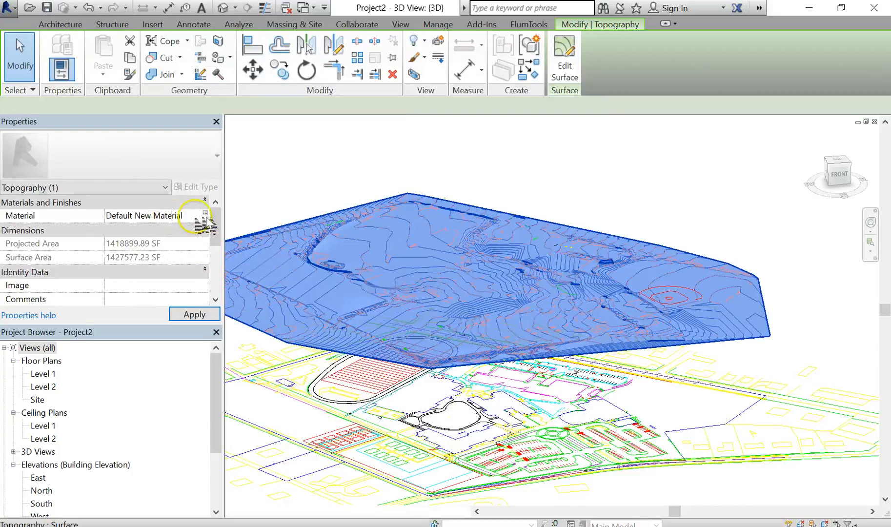
{"action": "left_click", "coordinate": [205, 214]}
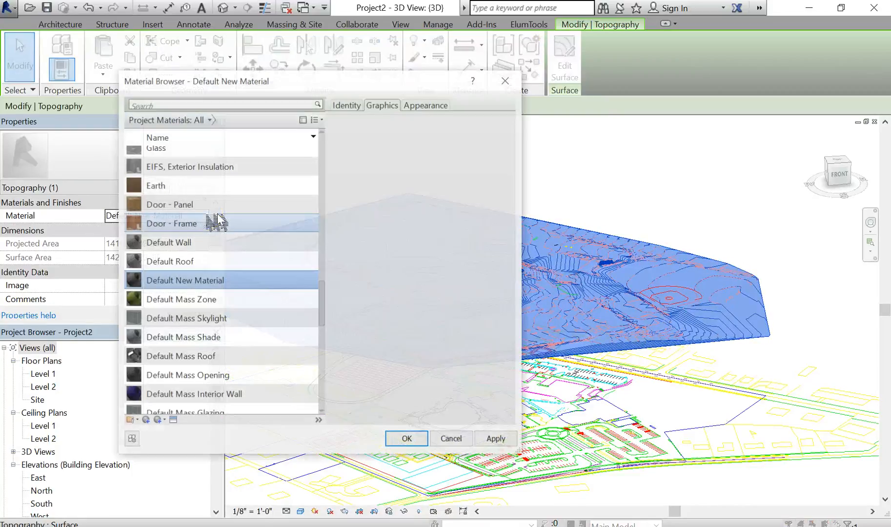
{"action": "scroll", "coordinate": [177, 379], "scroll_direction": "down", "scroll_amount": 1}
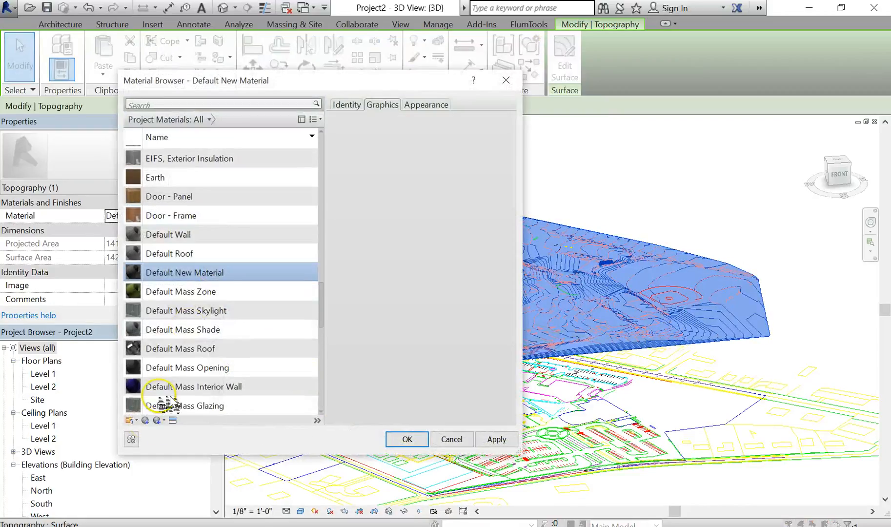
{"action": "right_click", "coordinate": [194, 273]}
{"action": "left_click", "coordinate": [215, 310]}
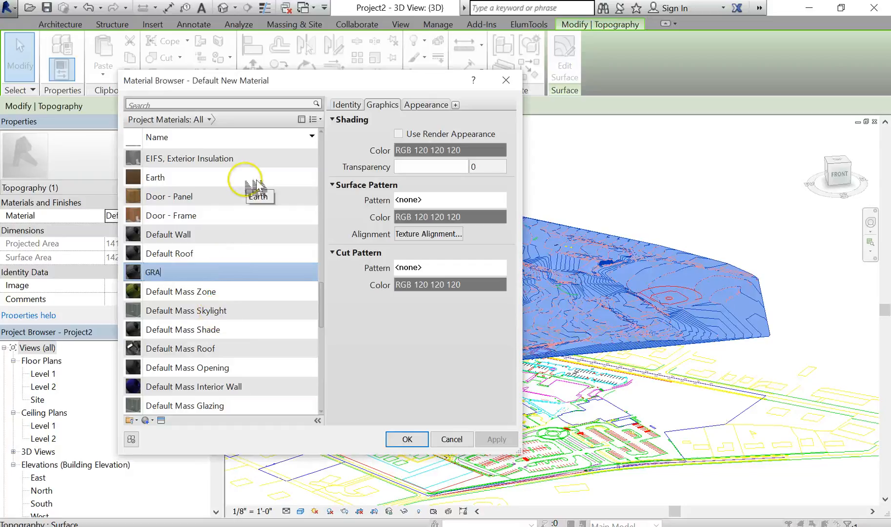
{"action": "type", "text": "GRASS"}
{"action": "key", "text": "Return"}
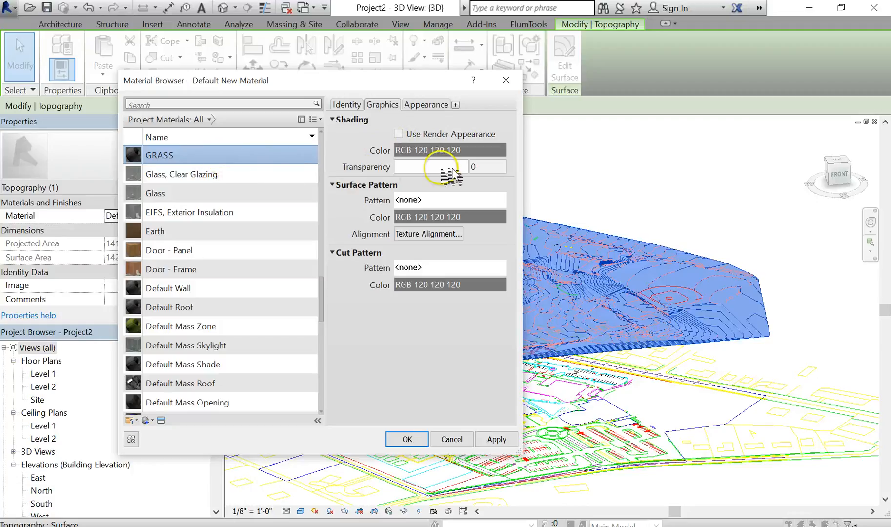
- Set the GRASS material's shading color to RGB 0 128 0 and apply it to the toposurface
{"action": "left_click", "coordinate": [424, 150]}
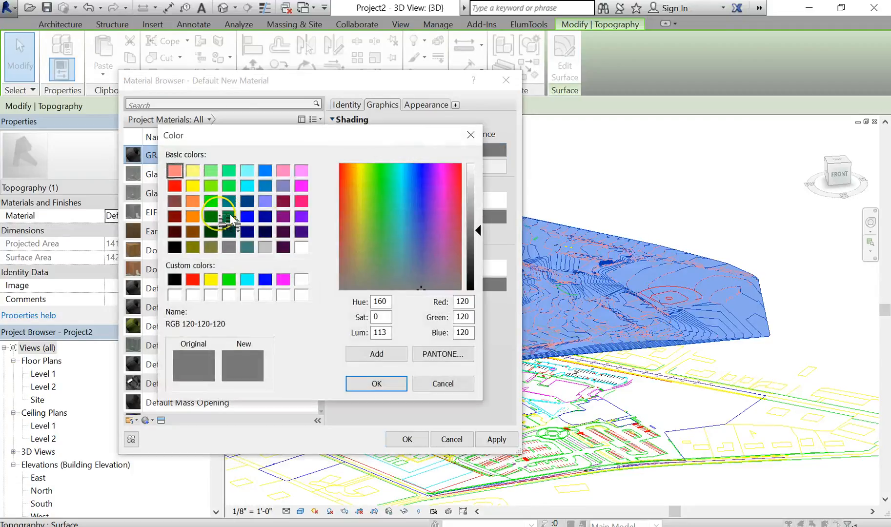
{"action": "left_click", "coordinate": [216, 220]}
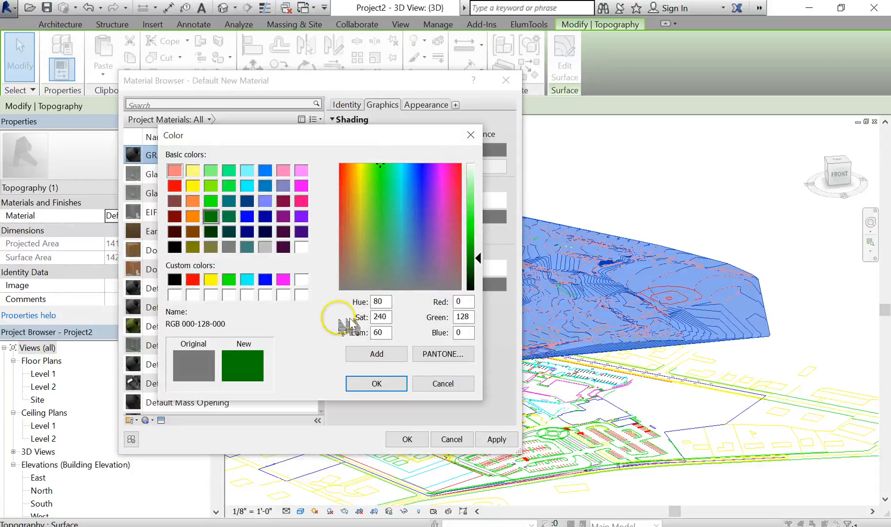
{"action": "left_click", "coordinate": [386, 385]}
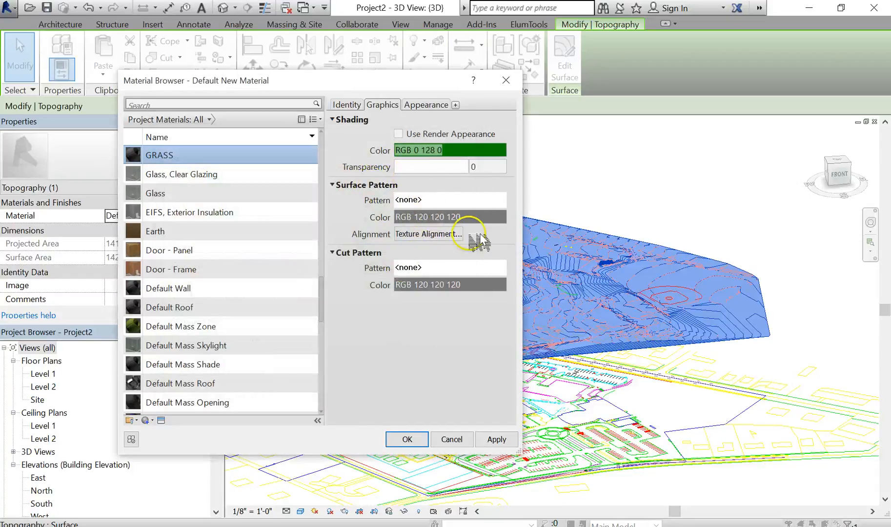
{"action": "left_click", "coordinate": [441, 104]}
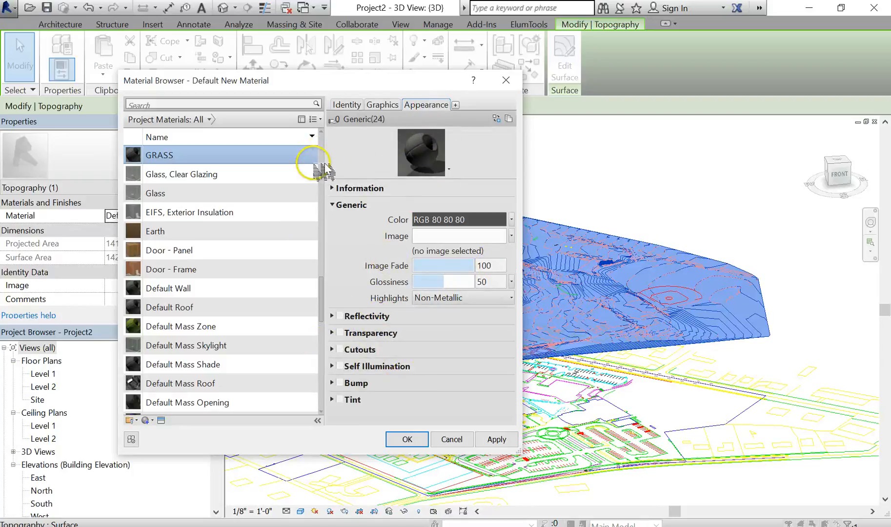
{"action": "left_click", "coordinate": [408, 440]}
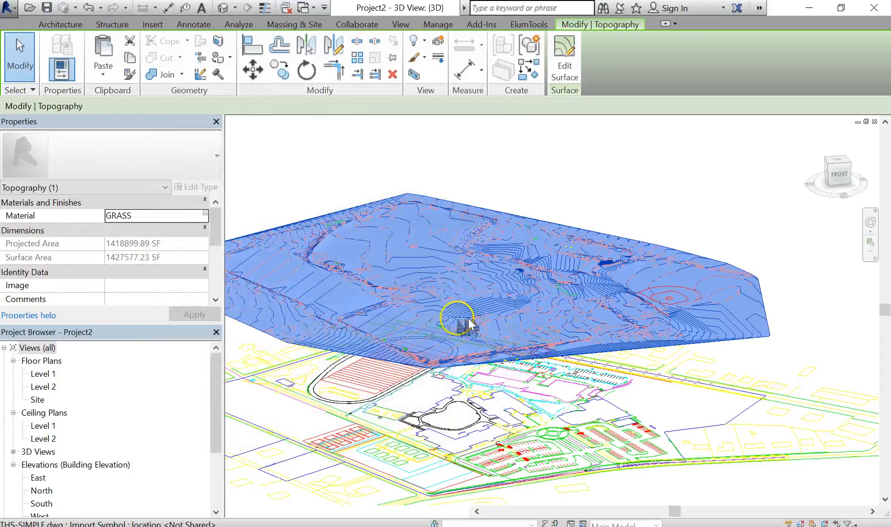
- Deselect the toposurface and inspect the green surface from above, zooming in on the site
{"action": "left_click", "coordinate": [568, 195]}
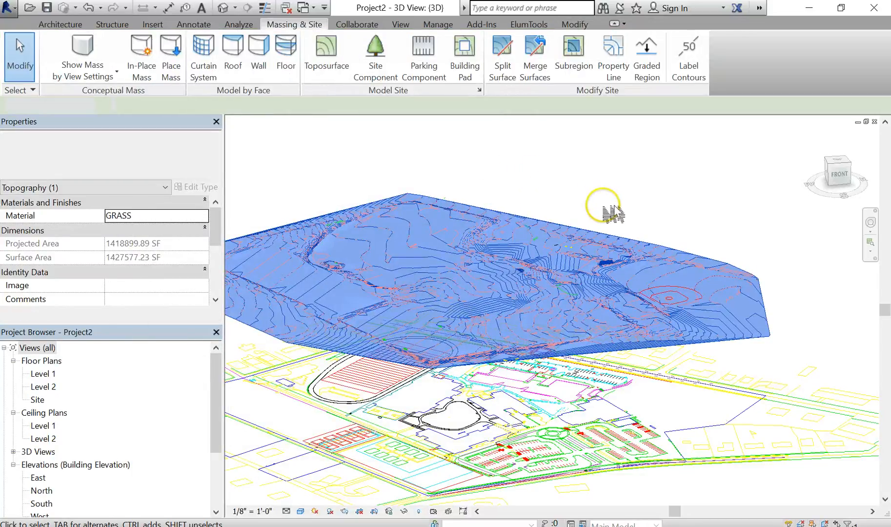
{"action": "left_click", "coordinate": [798, 337]}
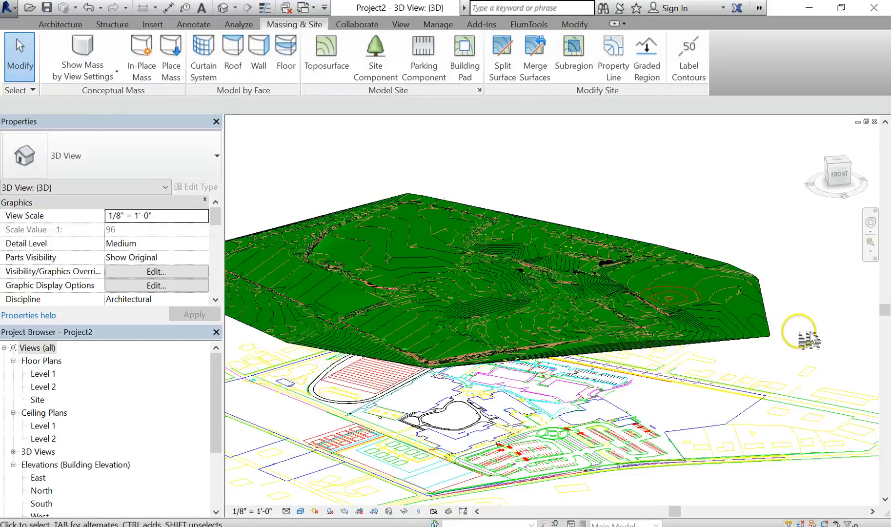
{"action": "middle_click_drag", "start_coordinate": [634, 288], "coordinate": [559, 214], "text": "shift"}
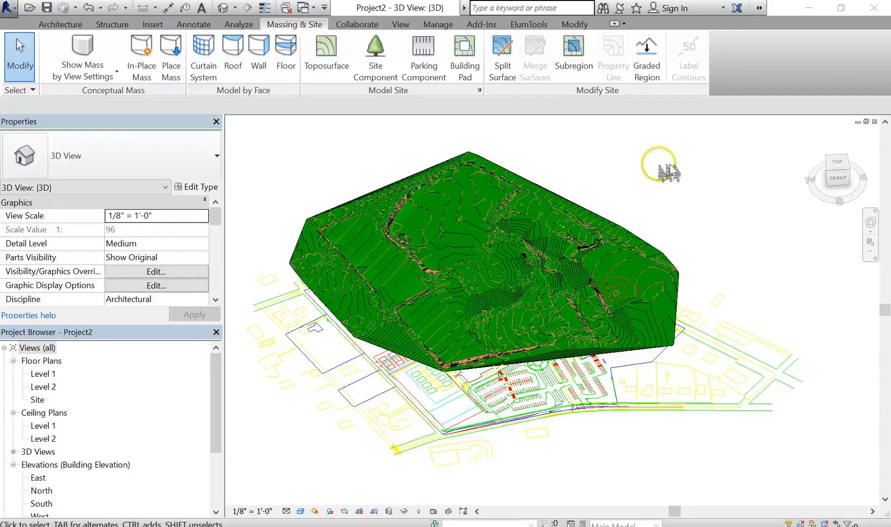
{"action": "scroll", "coordinate": [439, 215], "scroll_direction": "up", "scroll_amount": 2}
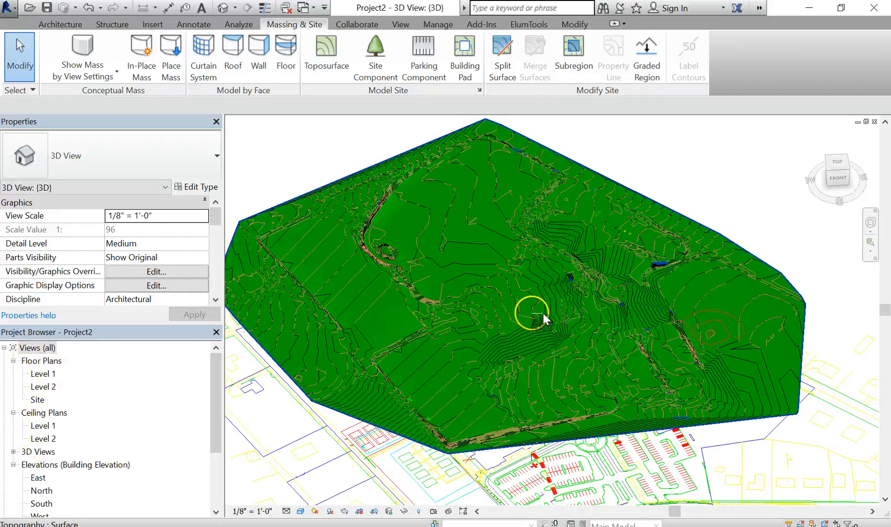
{"action": "scroll", "coordinate": [547, 252], "scroll_direction": "down", "scroll_amount": 4}
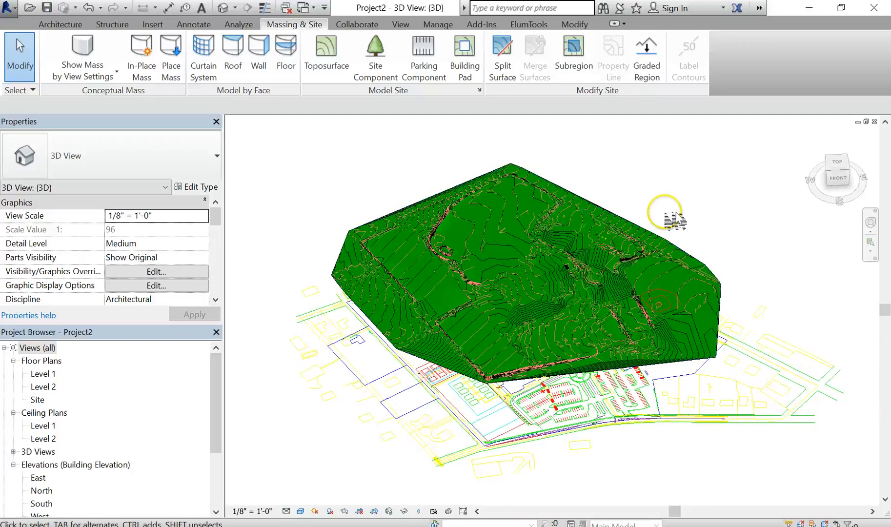
{"action": "middle_click_drag", "start_coordinate": [676, 222], "coordinate": [641, 209]}
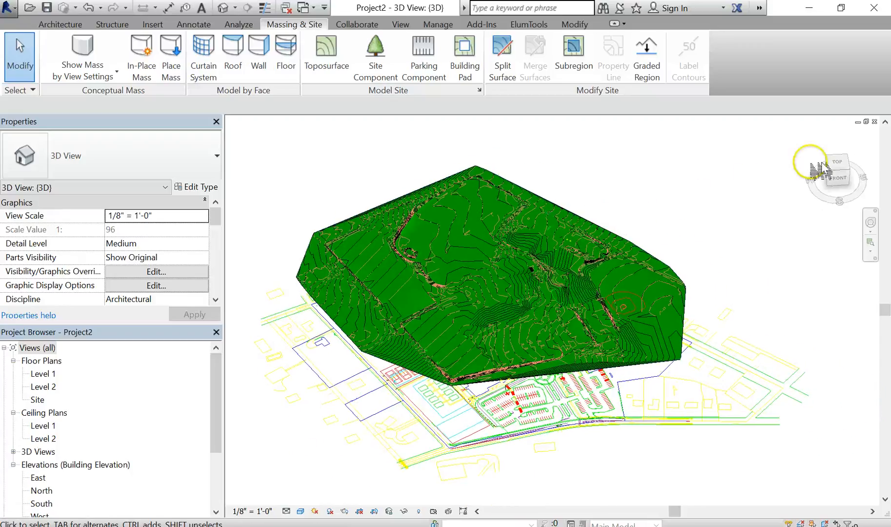
{"action": "left_click", "coordinate": [823, 171]}
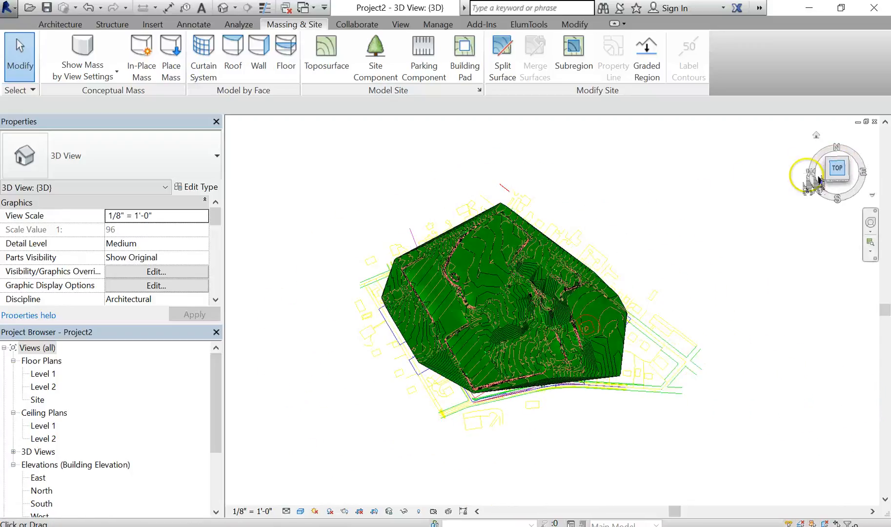
{"action": "scroll", "coordinate": [530, 291], "scroll_direction": "up", "scroll_amount": 3}
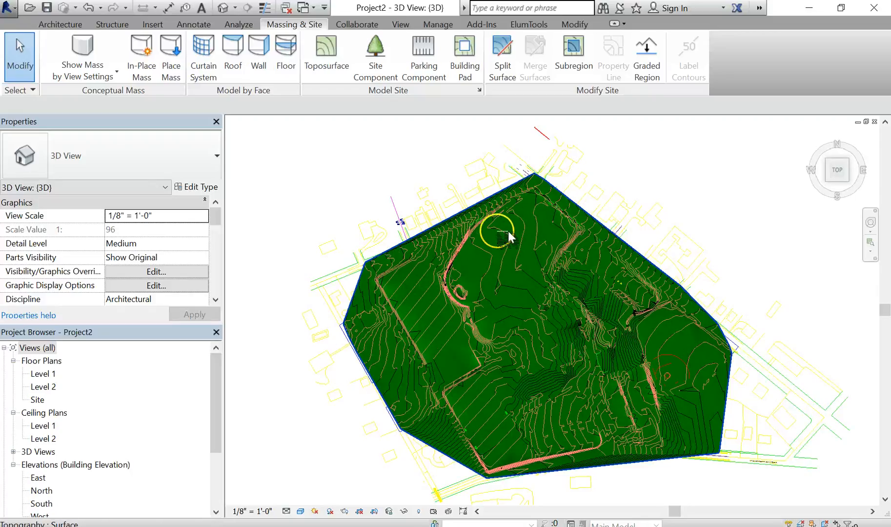
{"action": "scroll", "coordinate": [520, 261], "scroll_direction": "up", "scroll_amount": 2}
{"action": "scroll", "coordinate": [520, 260], "scroll_direction": "up", "scroll_amount": 1}
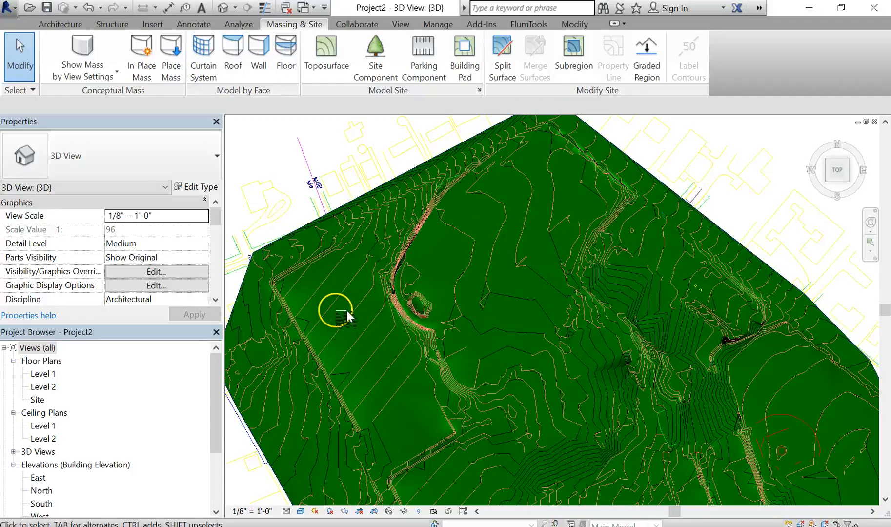
- Switch the 3D view's visual style to Wireframe
{"action": "left_click", "coordinate": [300, 511]}
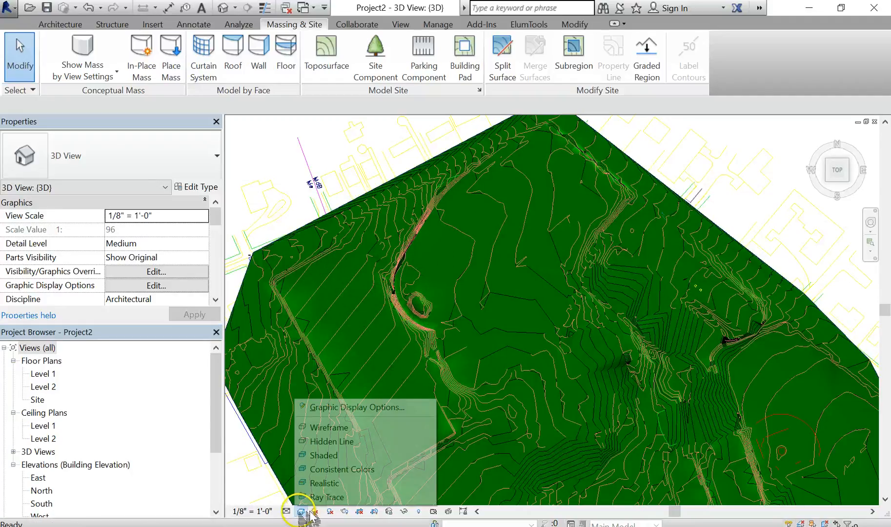
{"action": "left_click", "coordinate": [372, 428]}
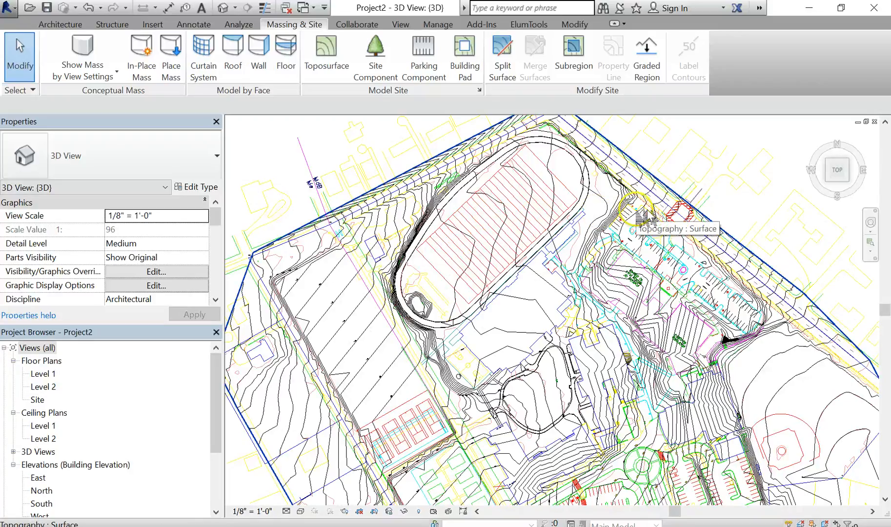
{"action": "left_click", "coordinate": [732, 212]}
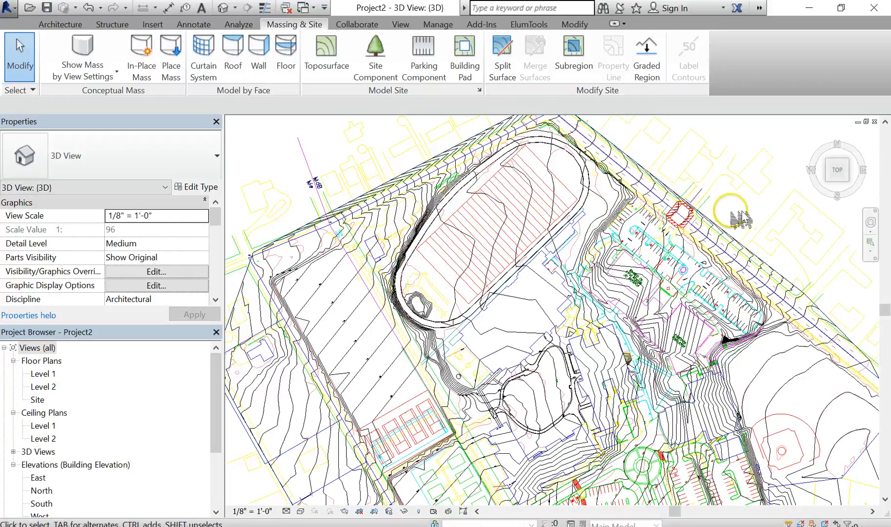
- Start the Subregion tool on the toposurface near the running track with the Line draw mode
{"action": "scroll", "coordinate": [534, 171], "scroll_direction": "up", "scroll_amount": 5}
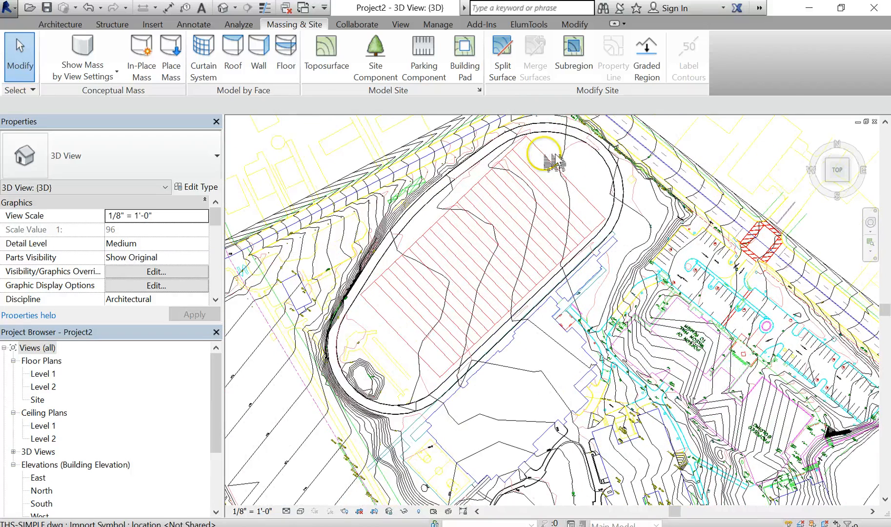
{"action": "middle_click_drag", "start_coordinate": [540, 160], "coordinate": [514, 192]}
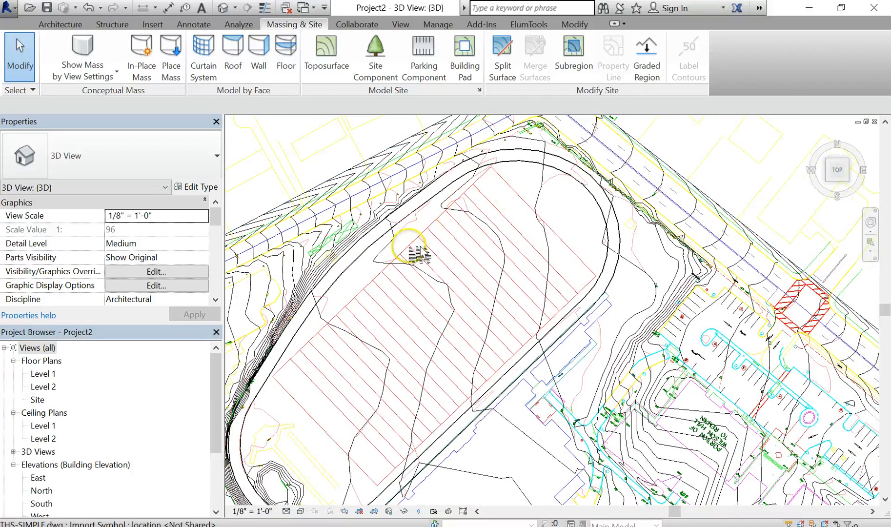
{"action": "left_click", "coordinate": [581, 50]}
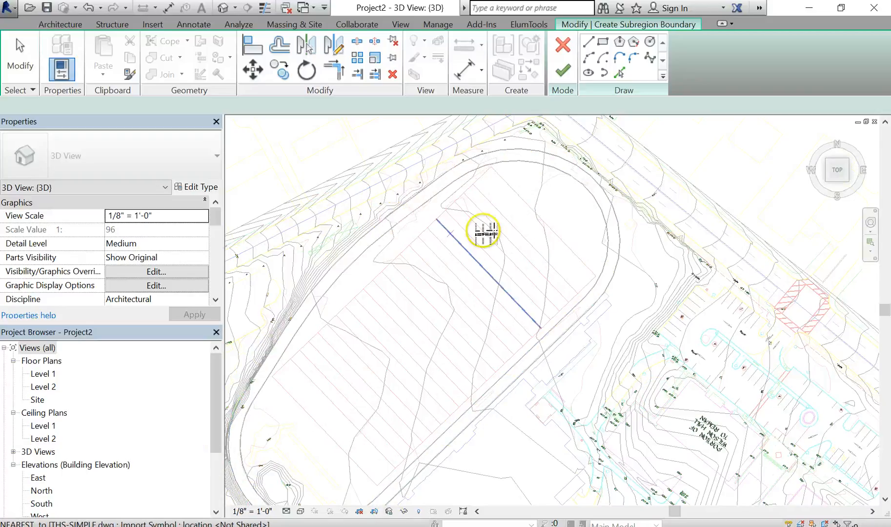
{"action": "key", "text": "l"}
{"action": "key", "text": "i"}
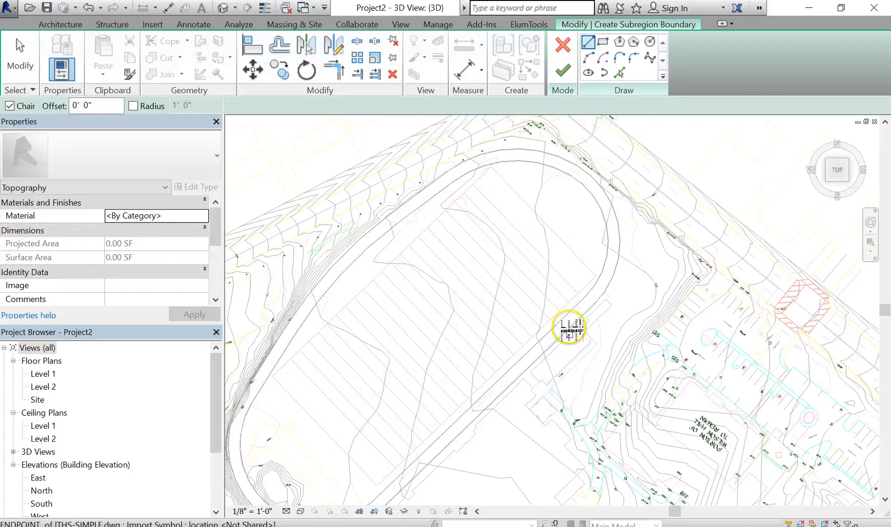
{"action": "scroll", "coordinate": [625, 207], "scroll_direction": "up", "scroll_amount": 2}
{"action": "middle_click_drag", "start_coordinate": [619, 235], "coordinate": [607, 246]}
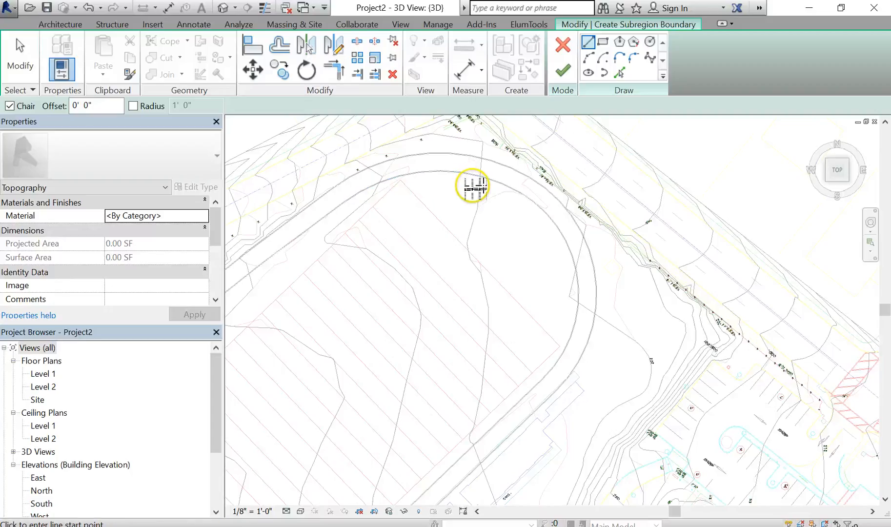
{"action": "scroll", "coordinate": [473, 186], "scroll_direction": "up", "scroll_amount": 3}
{"action": "scroll", "coordinate": [472, 186], "scroll_direction": "down", "scroll_amount": 3}
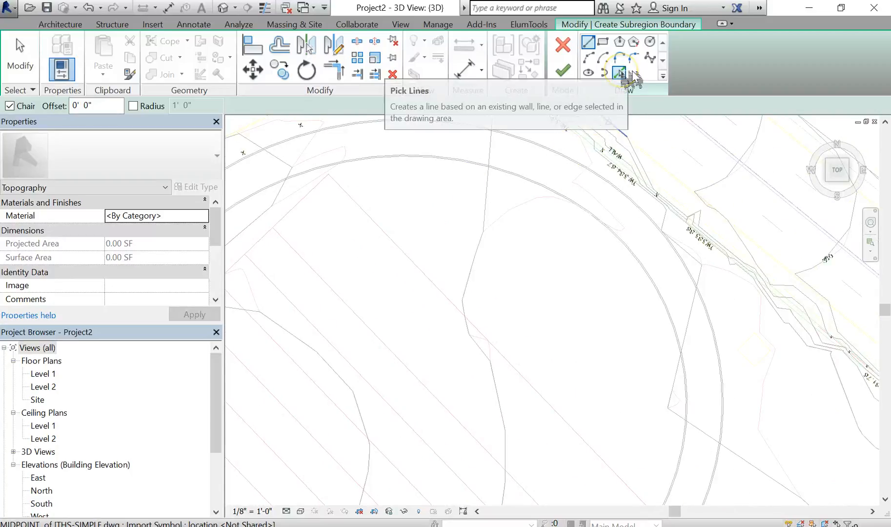
{"action": "left_click", "coordinate": [620, 73]}
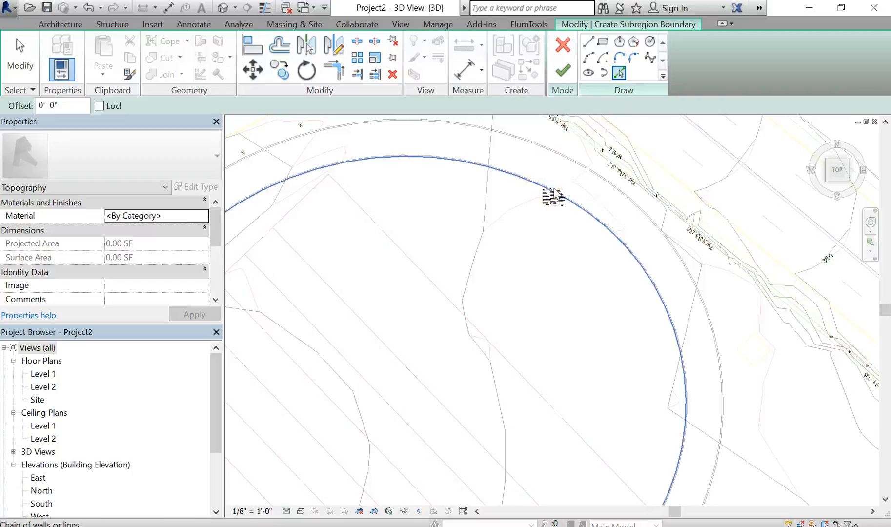
{"action": "scroll", "coordinate": [553, 198], "scroll_direction": "down", "scroll_amount": 4}
{"action": "scroll", "coordinate": [554, 200], "scroll_direction": "down", "scroll_amount": 3}
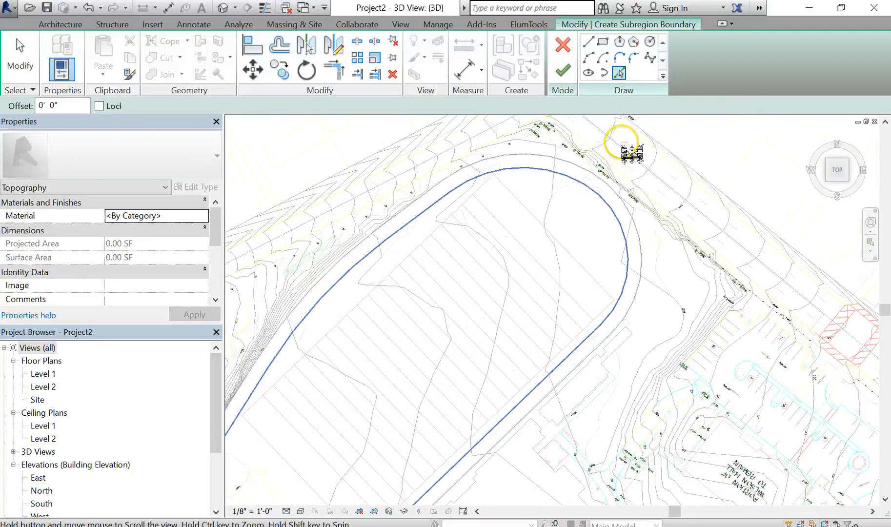
{"action": "key", "text": "Escape"}
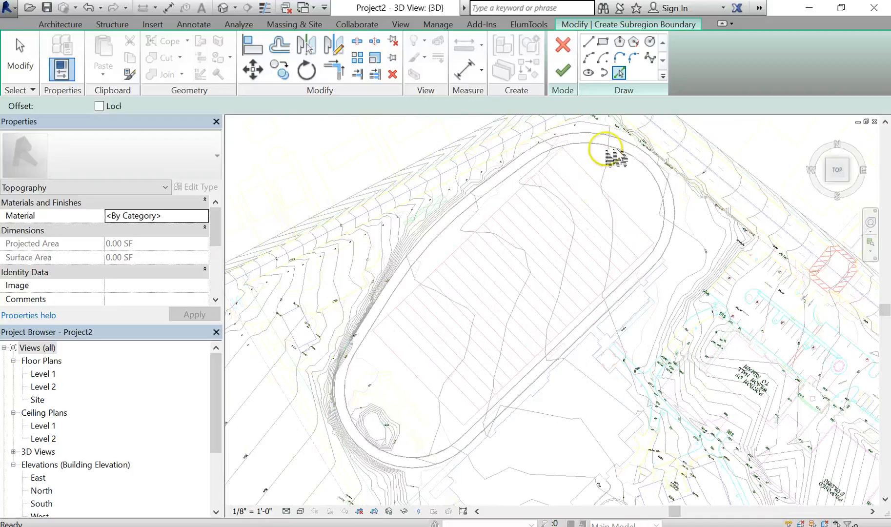
- Pick the running track's inner edge lines from the linked CAD drawing as a chained subregion boundary
{"action": "scroll", "coordinate": [605, 158], "scroll_direction": "up", "scroll_amount": 2}
{"action": "scroll", "coordinate": [608, 156], "scroll_direction": "up", "scroll_amount": 1}
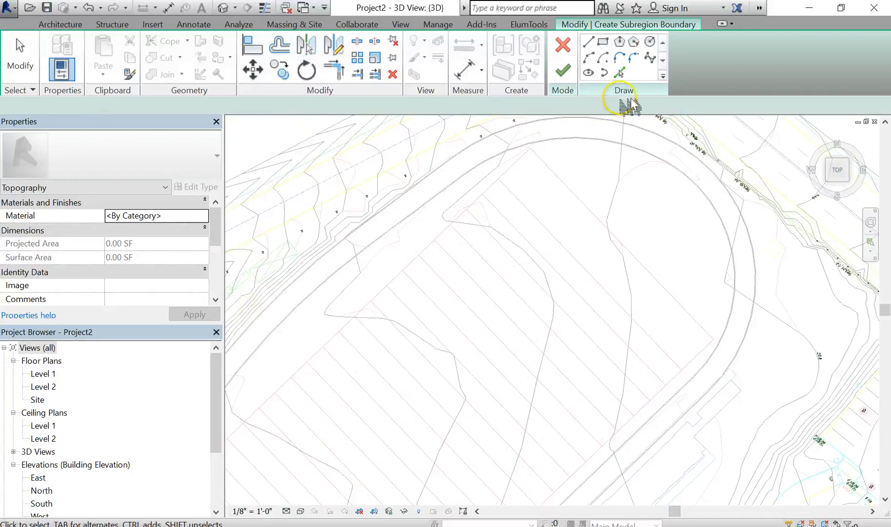
{"action": "left_click", "coordinate": [619, 73]}
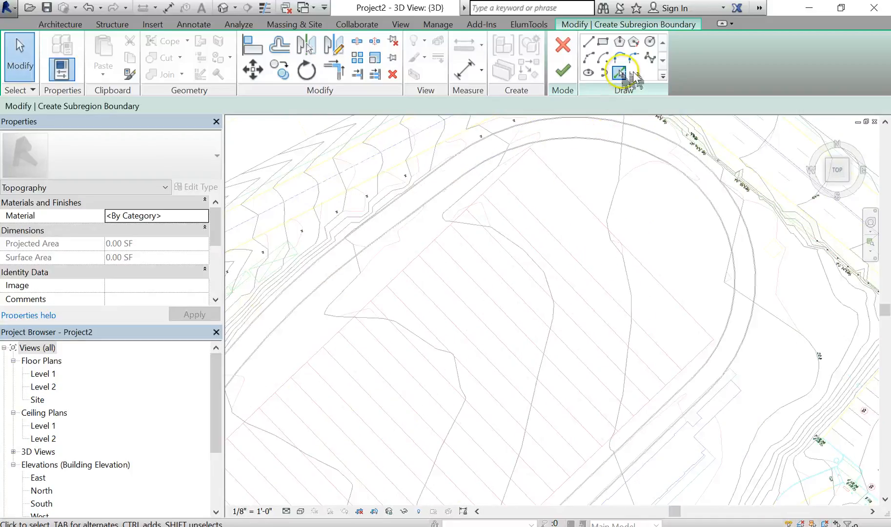
{"action": "left_click", "coordinate": [605, 147]}
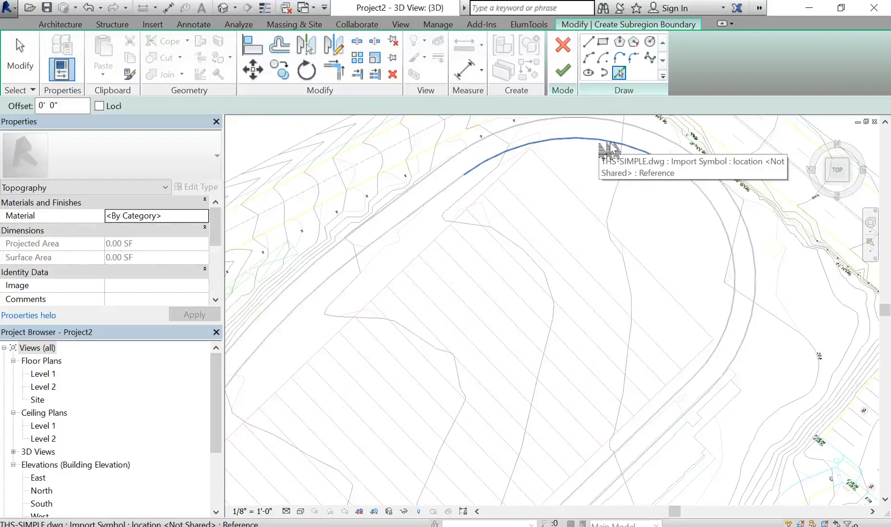
{"action": "key", "text": "Tab"}
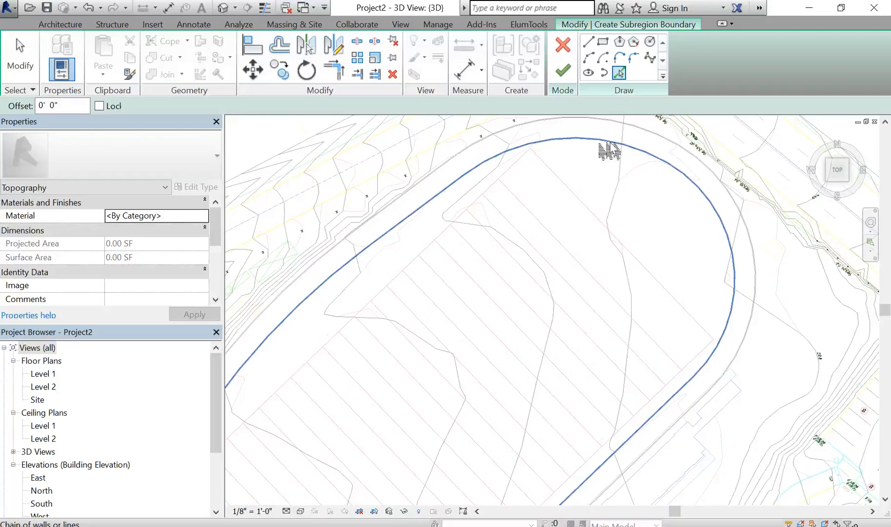
{"action": "scroll", "coordinate": [605, 174], "scroll_direction": "down", "scroll_amount": 2}
{"action": "middle_click_drag", "start_coordinate": [612, 206], "coordinate": [623, 178]}
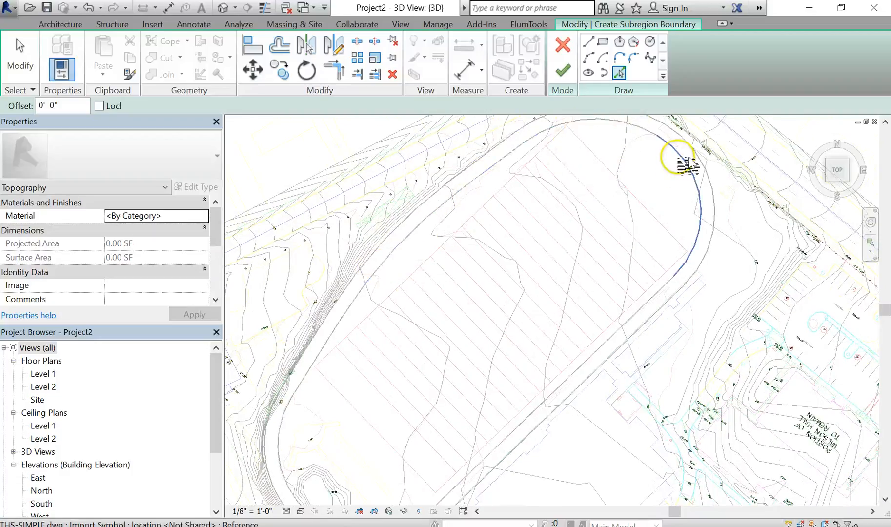
{"action": "scroll", "coordinate": [597, 131], "scroll_direction": "up", "scroll_amount": 3}
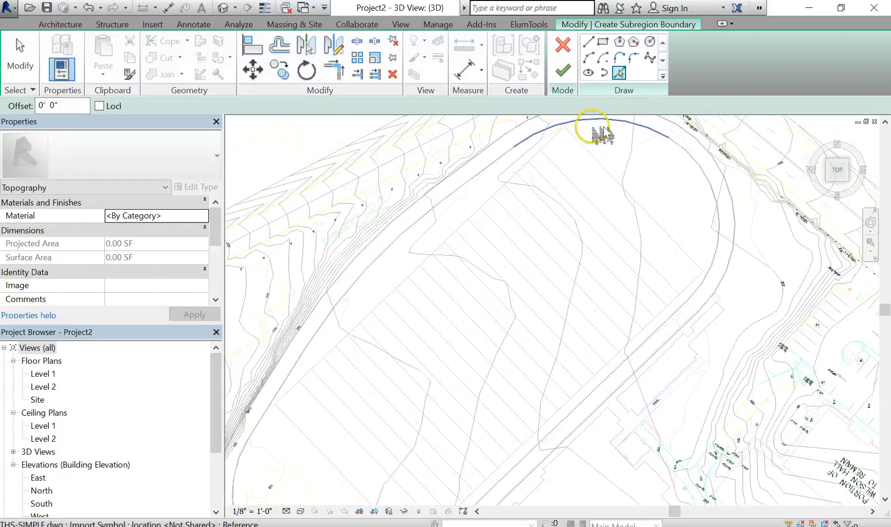
{"action": "scroll", "coordinate": [669, 183], "scroll_direction": "up", "scroll_amount": 5}
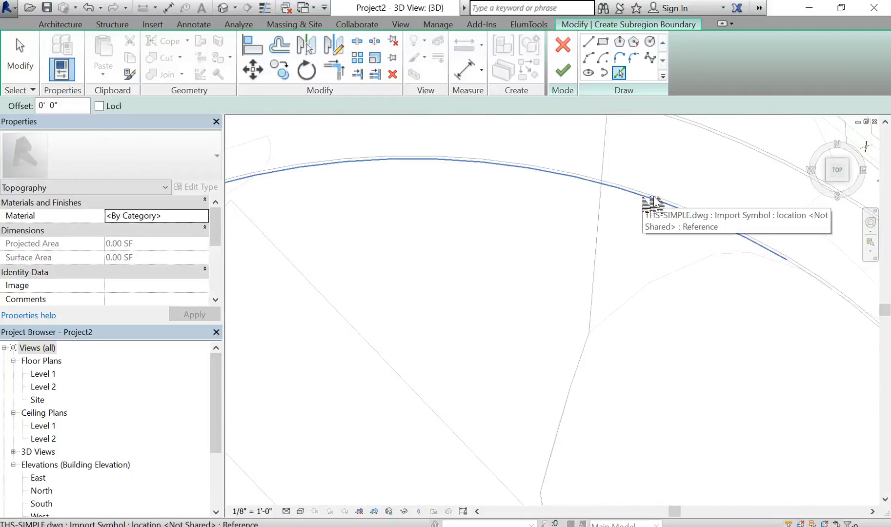
{"action": "key", "text": "Tab"}
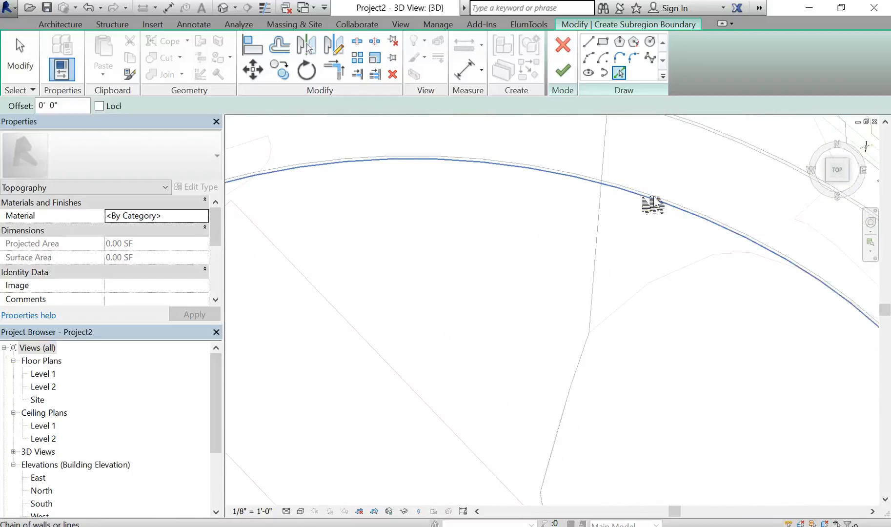
{"action": "left_click", "coordinate": [653, 205]}
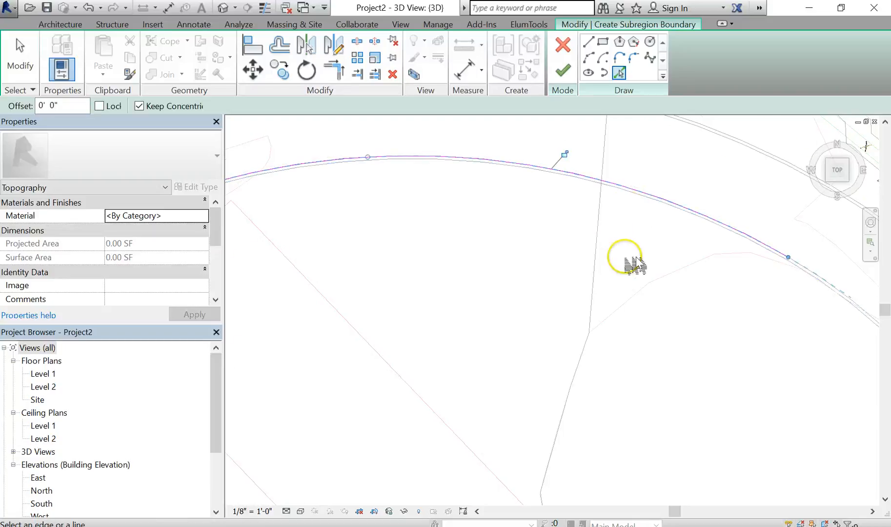
- Pick the remaining chain of the track's inner edge so the boundary forms a closed loop around the field
{"action": "scroll", "coordinate": [625, 257], "scroll_direction": "down", "scroll_amount": 2}
{"action": "middle_click_drag", "start_coordinate": [626, 257], "coordinate": [613, 174]}
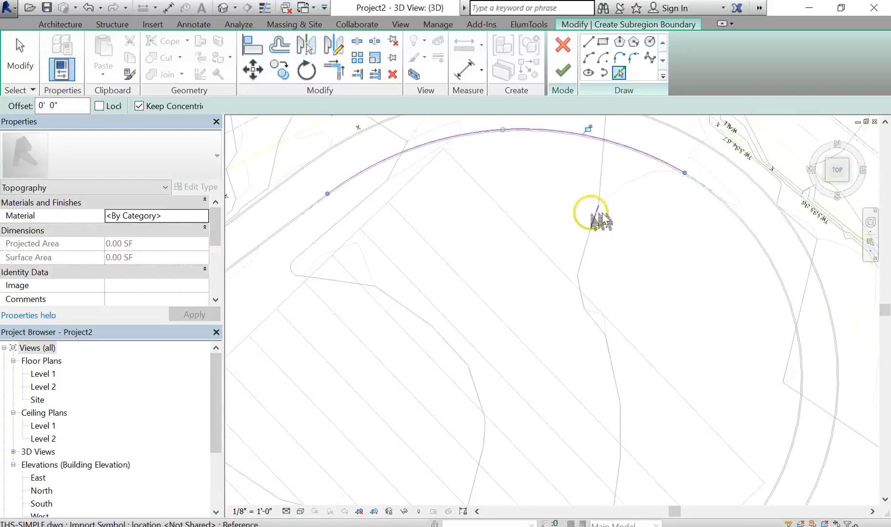
{"action": "middle_click_drag", "start_coordinate": [592, 258], "coordinate": [605, 270]}
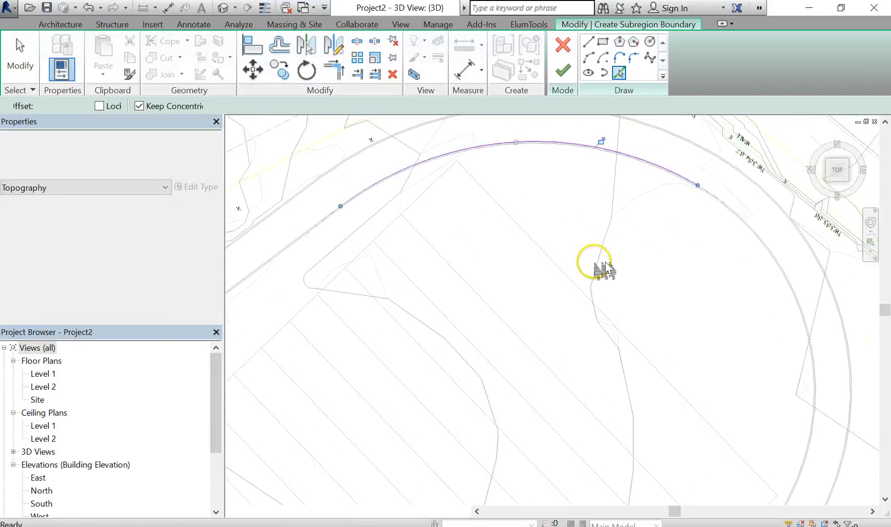
{"action": "scroll", "coordinate": [559, 177], "scroll_direction": "up", "scroll_amount": 4}
{"action": "left_click", "coordinate": [620, 75]}
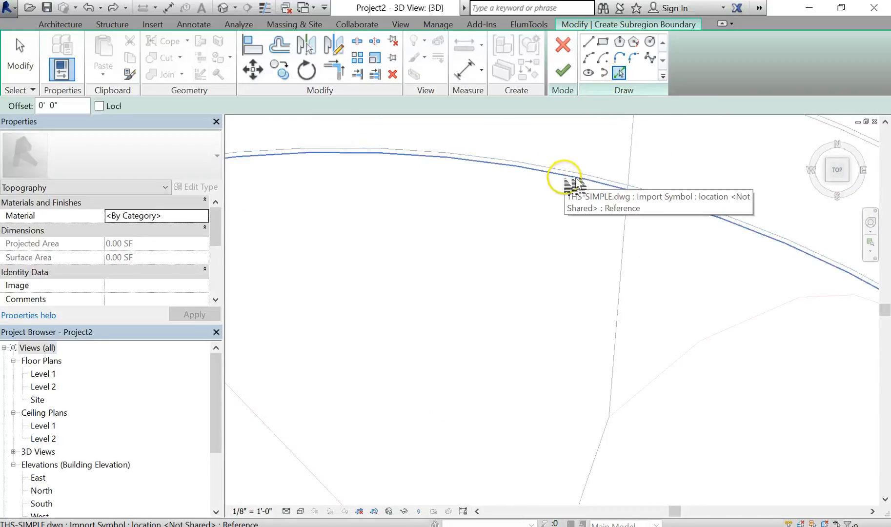
{"action": "key", "text": "Tab"}
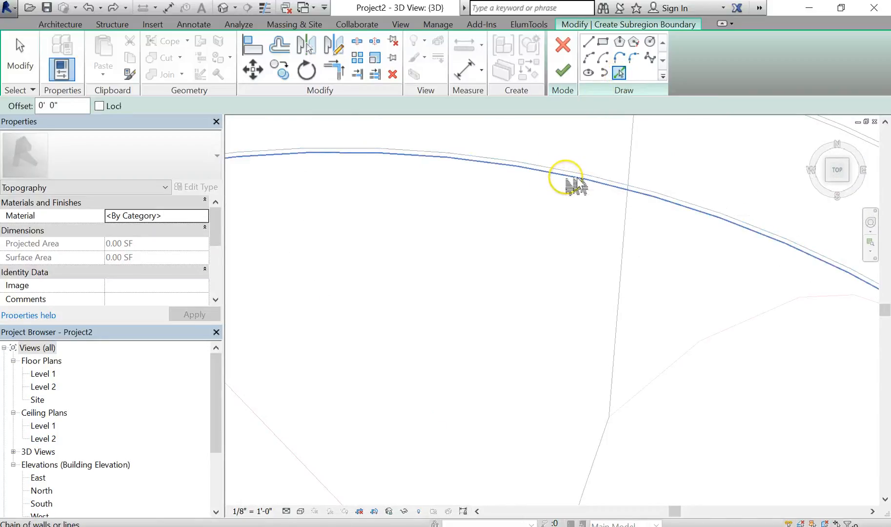
{"action": "left_click", "coordinate": [577, 185]}
{"action": "scroll", "coordinate": [578, 196], "scroll_direction": "down", "scroll_amount": 1}
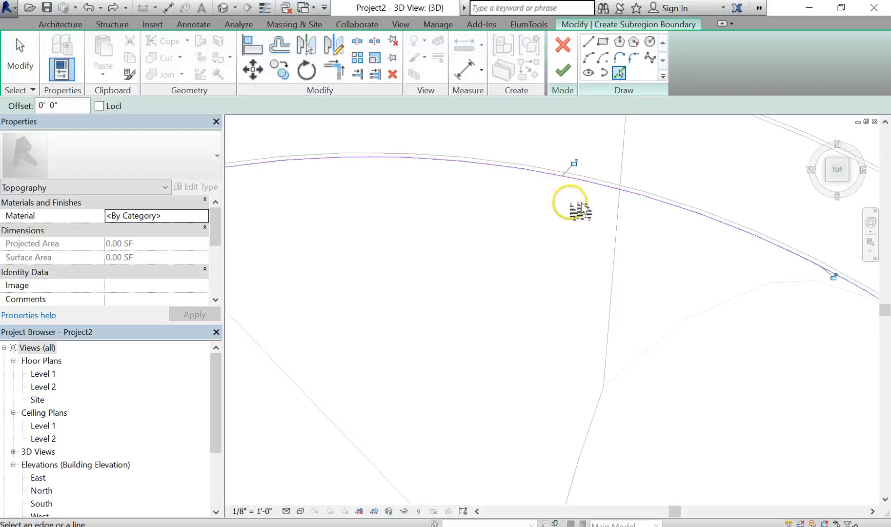
{"action": "scroll", "coordinate": [598, 244], "scroll_direction": "down", "scroll_amount": 4}
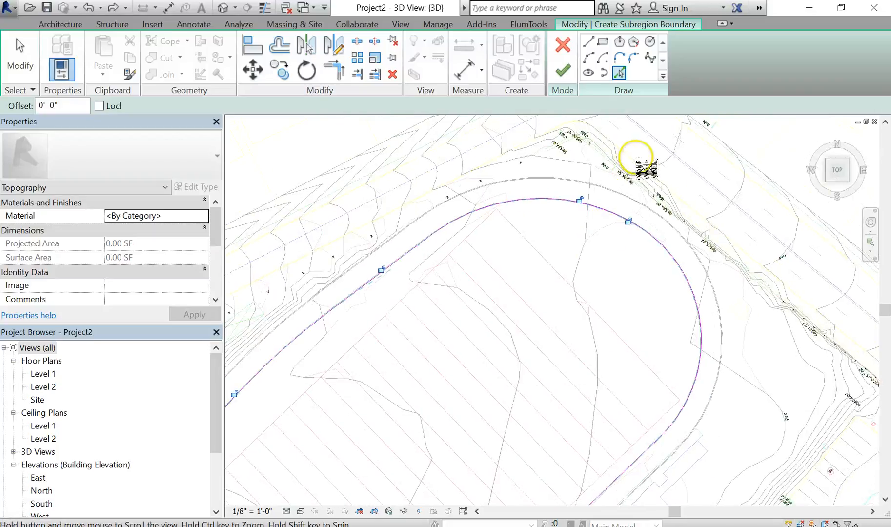
{"action": "scroll", "coordinate": [640, 178], "scroll_direction": "down", "scroll_amount": 1}
{"action": "middle_click_drag", "start_coordinate": [621, 278], "coordinate": [671, 217]}
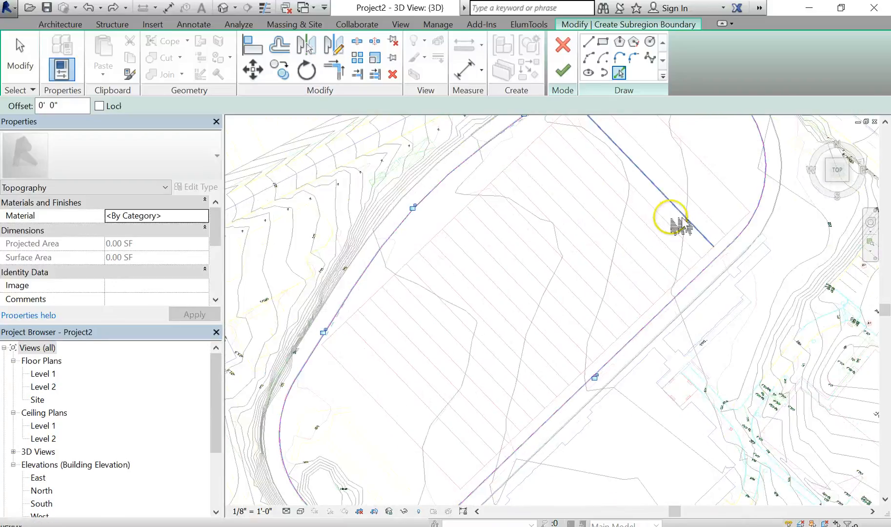
{"action": "scroll", "coordinate": [680, 224], "scroll_direction": "down", "scroll_amount": 2}
{"action": "scroll", "coordinate": [385, 486], "scroll_direction": "up", "scroll_amount": 2}
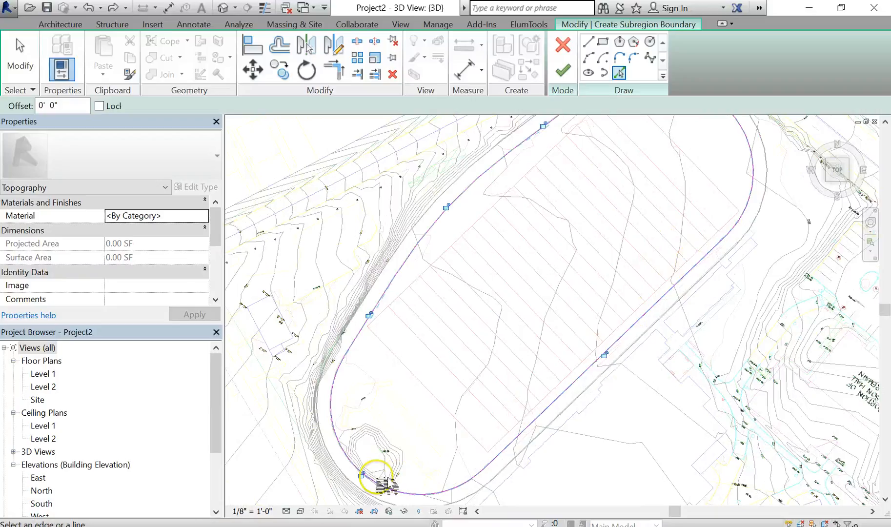
{"action": "mouse_move", "coordinate": [502, 228]}
{"action": "middle_mouse_down"}
{"action": "mouse_move", "coordinate": [420, 328]}
{"action": "mouse_move", "coordinate": [353, 366]}
{"action": "middle_mouse_up"}
{"action": "scroll", "coordinate": [588, 170], "scroll_direction": "up", "scroll_amount": 4}
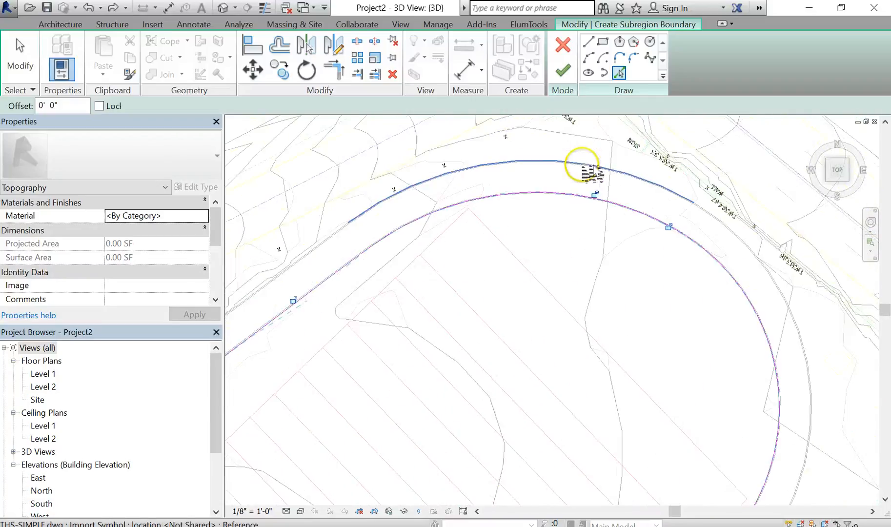
{"action": "scroll", "coordinate": [593, 172], "scroll_direction": "up", "scroll_amount": 3}
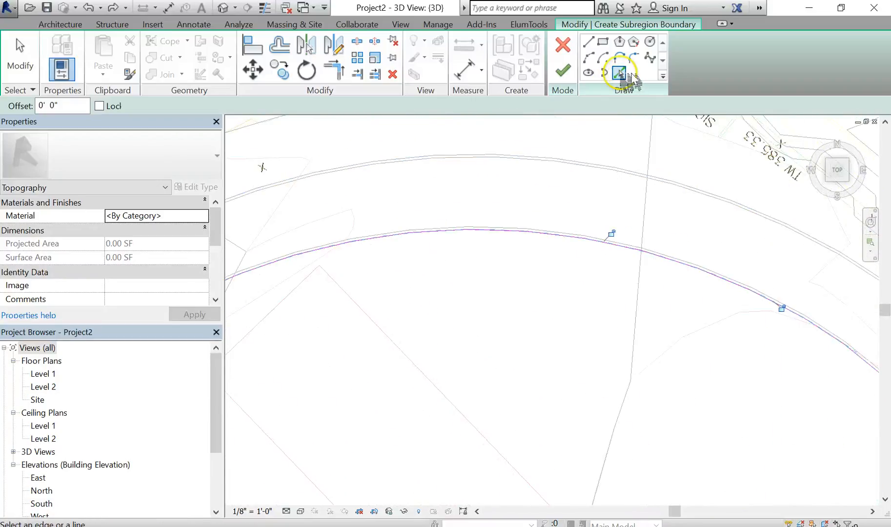
{"action": "left_click", "coordinate": [588, 42]}
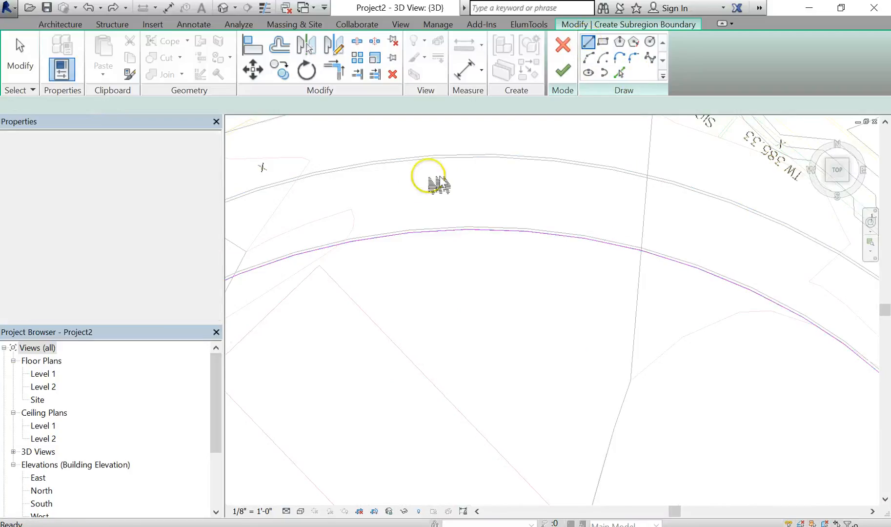
{"action": "left_click", "coordinate": [421, 185]}
{"action": "left_click", "coordinate": [532, 183]}
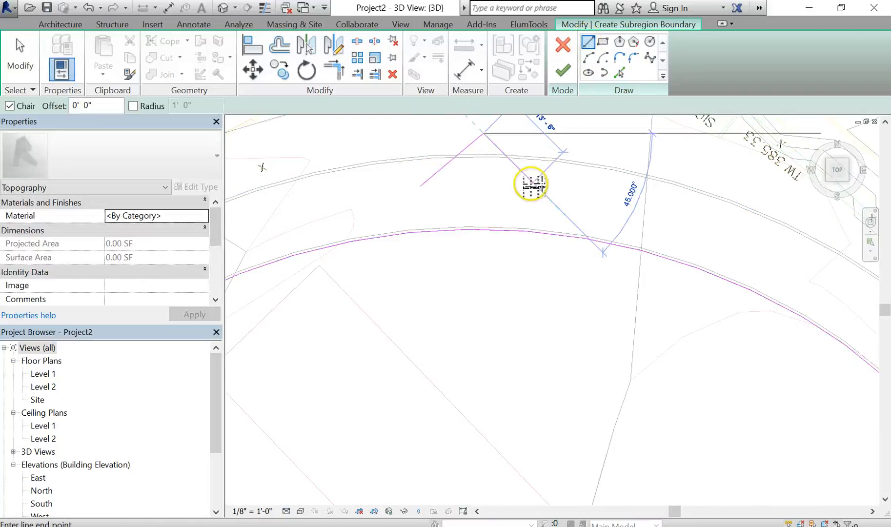
{"action": "left_click", "coordinate": [621, 142]}
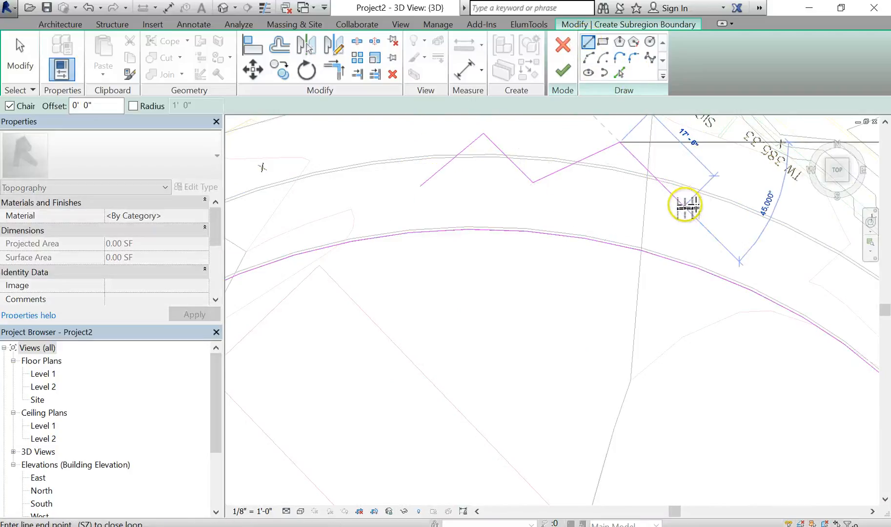
{"action": "key", "text": "Escape"}
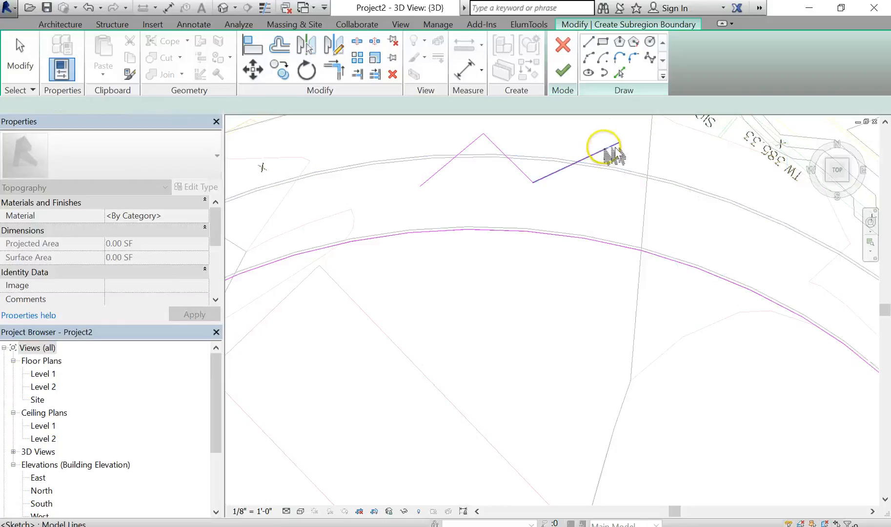
{"action": "key", "text": "Escape"}
{"action": "left_click", "coordinate": [530, 182]}
{"action": "key", "text": "Delete"}
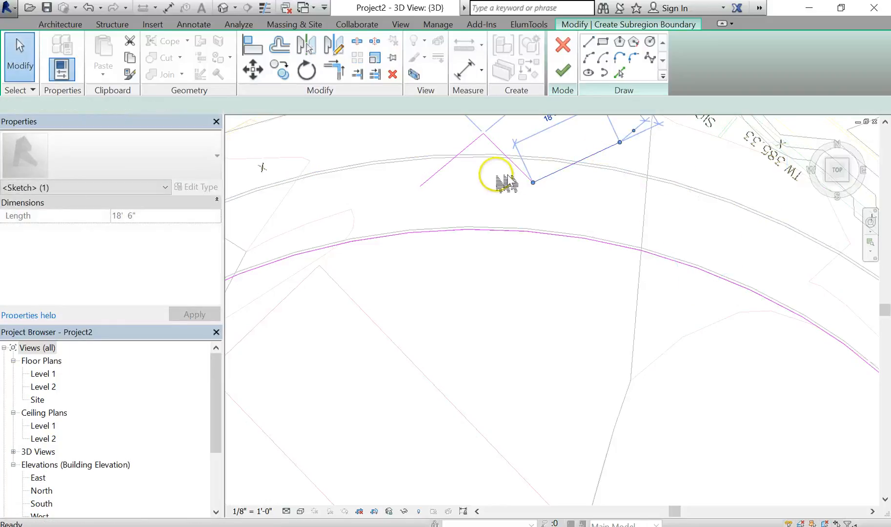
{"action": "left_click", "coordinate": [520, 171]}
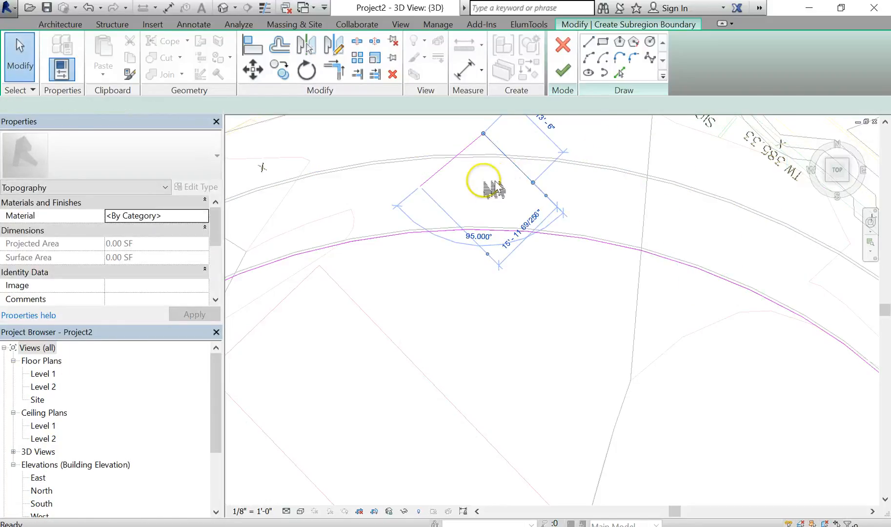
{"action": "key", "text": "Delete"}
{"action": "left_click", "coordinate": [448, 178]}
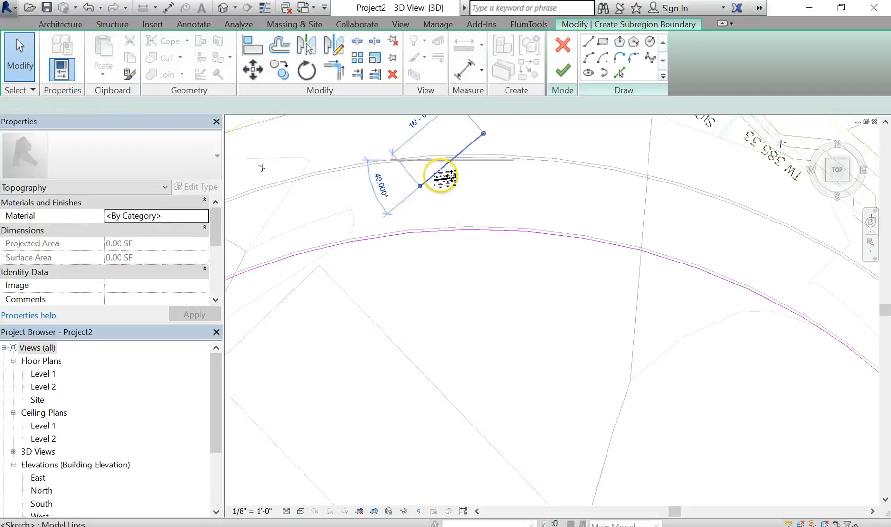
{"action": "key", "text": "Delete"}
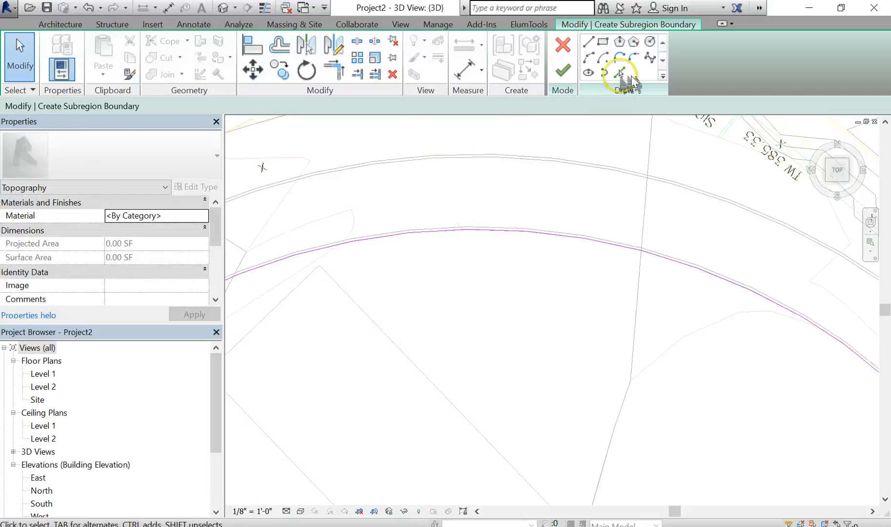
- Pick the track's outer edge chain from the CAD drawing as a second subregion boundary loop
{"action": "left_click", "coordinate": [620, 73]}
{"action": "left_click", "coordinate": [510, 155]}
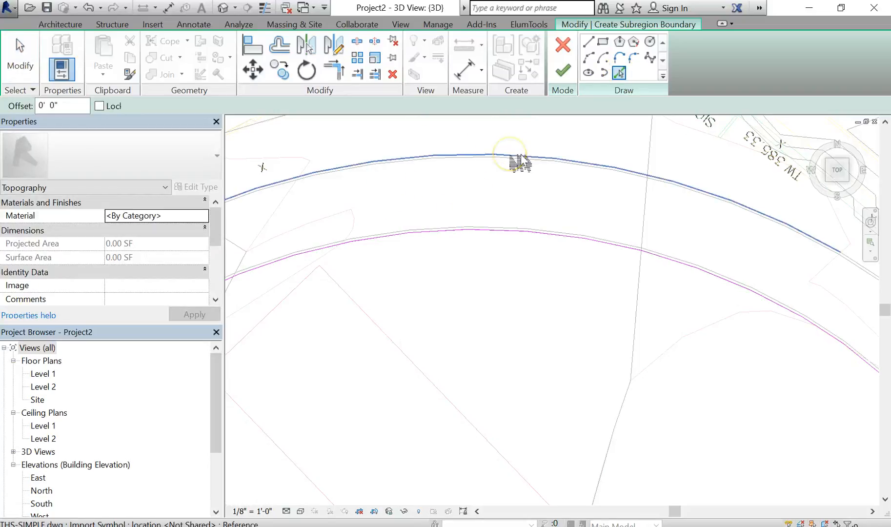
{"action": "left_click", "coordinate": [520, 156]}
{"action": "left_click", "coordinate": [520, 156]}
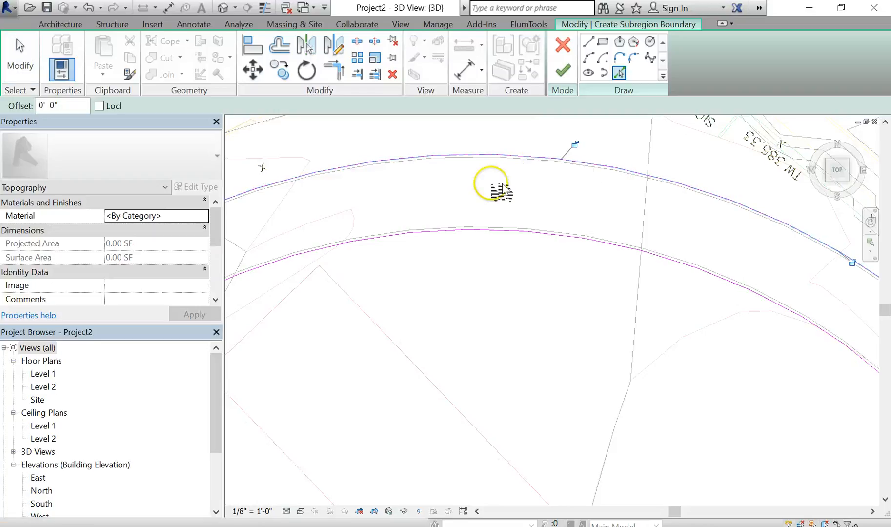
{"action": "scroll", "coordinate": [512, 208], "scroll_direction": "down", "scroll_amount": 3}
{"action": "middle_click_drag", "start_coordinate": [512, 209], "coordinate": [655, 168]}
{"action": "scroll", "coordinate": [630, 213], "scroll_direction": "down", "scroll_amount": 6}
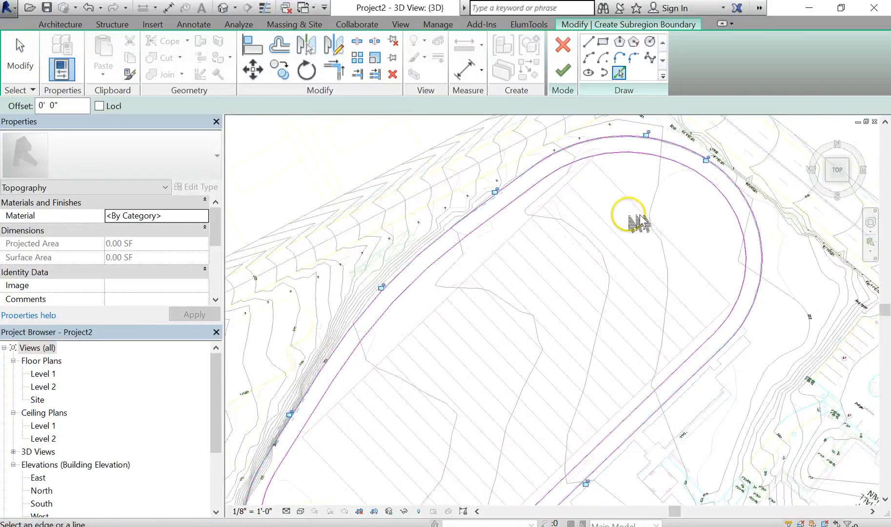
- Finish the running track subregion and switch the 3D view to shaded display
{"action": "left_click", "coordinate": [564, 72]}
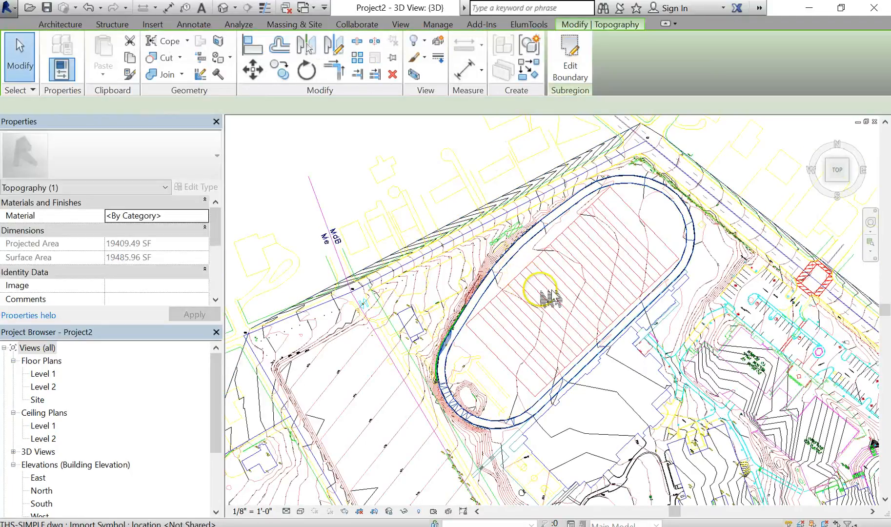
{"action": "scroll", "coordinate": [544, 293], "scroll_direction": "down", "scroll_amount": 3}
{"action": "middle_click_drag", "start_coordinate": [552, 313], "coordinate": [556, 200], "text": "shift"}
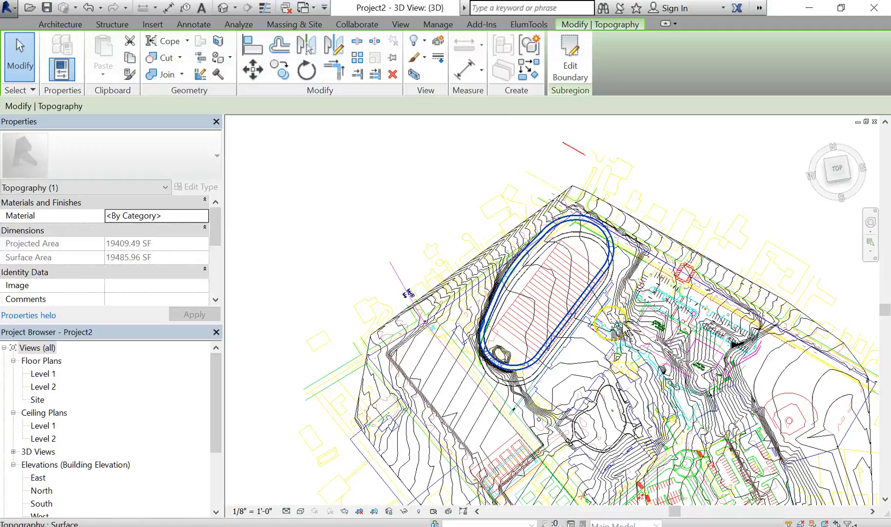
{"action": "middle_click_drag", "start_coordinate": [615, 325], "coordinate": [629, 256], "text": "shift"}
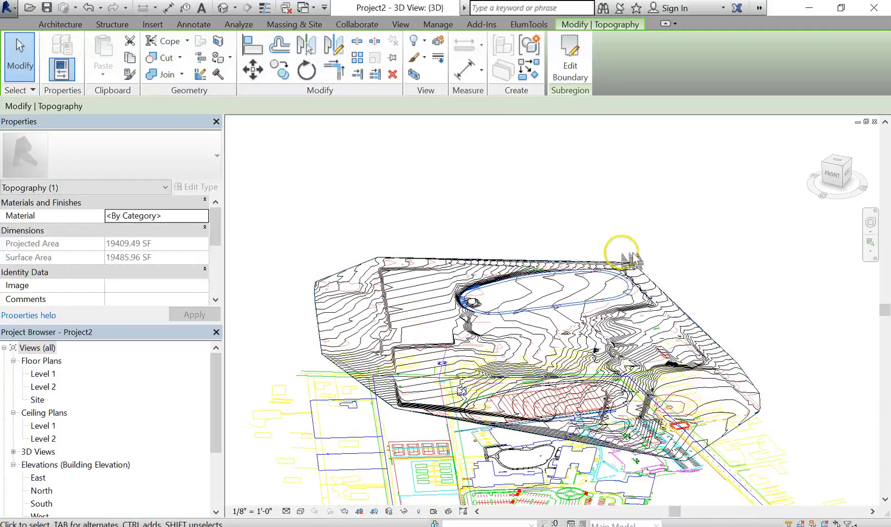
{"action": "key", "text": "s"}
{"action": "key", "text": "d"}
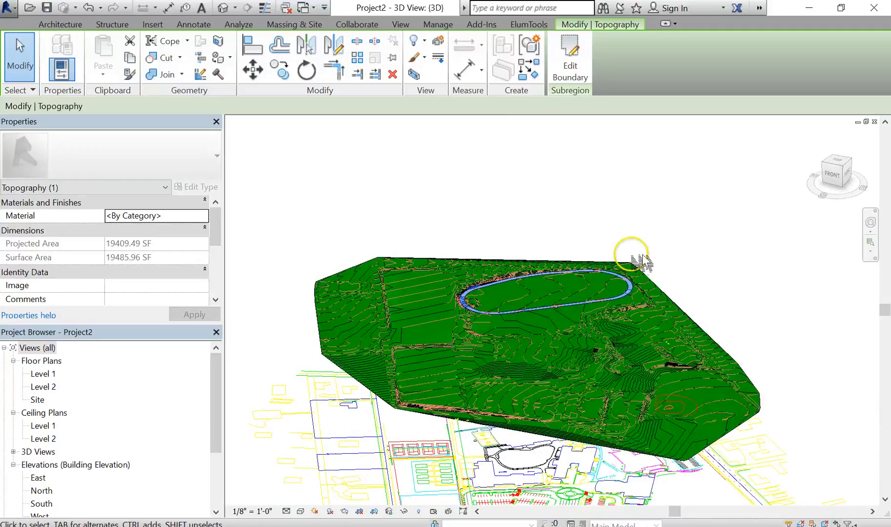
{"action": "key", "text": "Escape"}
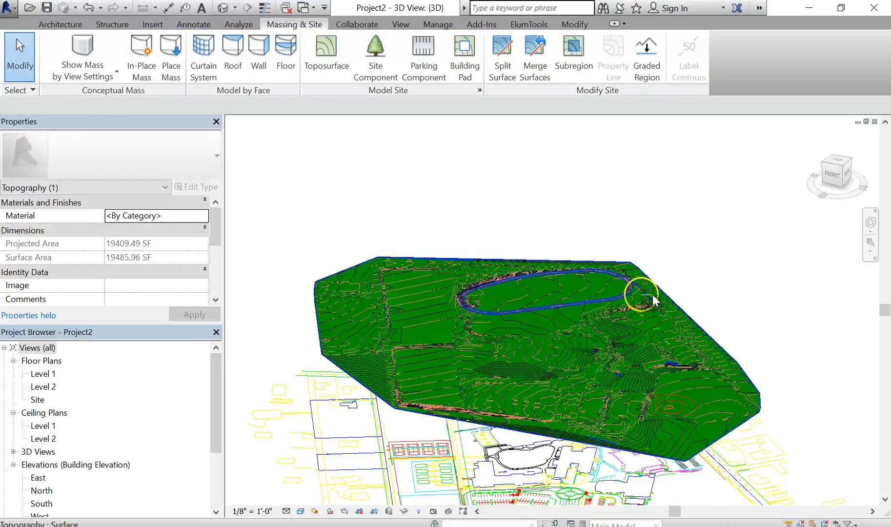
- Orbit and zoom around the 3D site to inspect the track subregion and the area around the circular feature
{"action": "scroll", "coordinate": [644, 295], "scroll_direction": "up", "scroll_amount": 6}
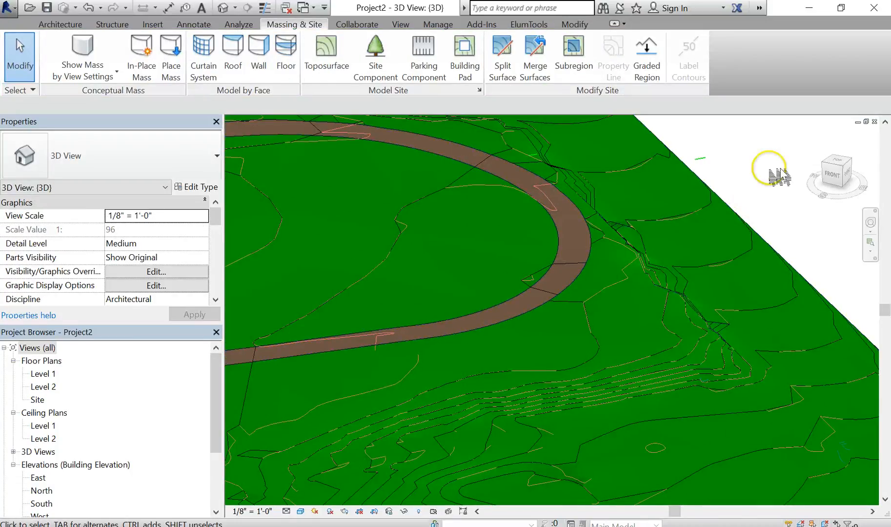
{"action": "scroll", "coordinate": [774, 181], "scroll_direction": "down", "scroll_amount": 3}
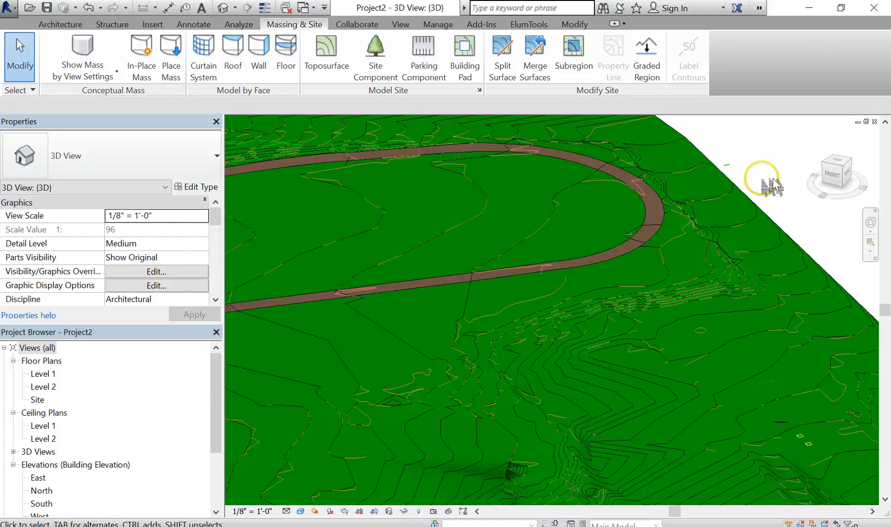
{"action": "scroll", "coordinate": [773, 185], "scroll_direction": "down", "scroll_amount": 3}
{"action": "middle_click_drag", "start_coordinate": [773, 189], "coordinate": [753, 272], "text": "shift"}
{"action": "scroll", "coordinate": [759, 274], "scroll_direction": "down", "scroll_amount": 4}
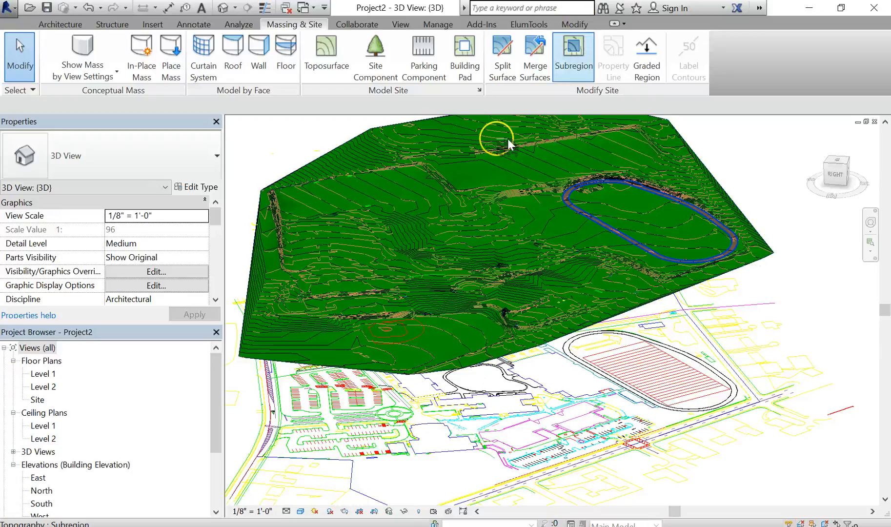
{"action": "scroll", "coordinate": [398, 349], "scroll_direction": "up", "scroll_amount": 6}
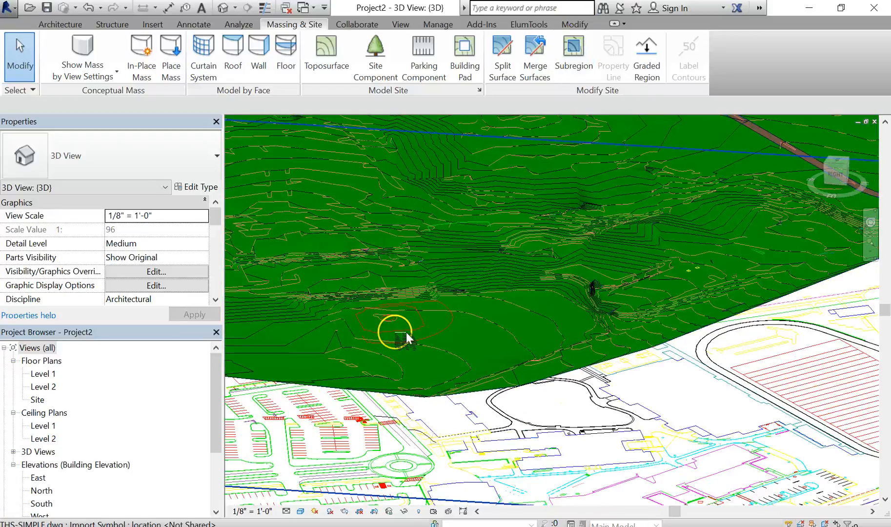
{"action": "middle_click_drag", "start_coordinate": [404, 338], "coordinate": [471, 365]}
{"action": "scroll", "coordinate": [460, 346], "scroll_direction": "up", "scroll_amount": 4}
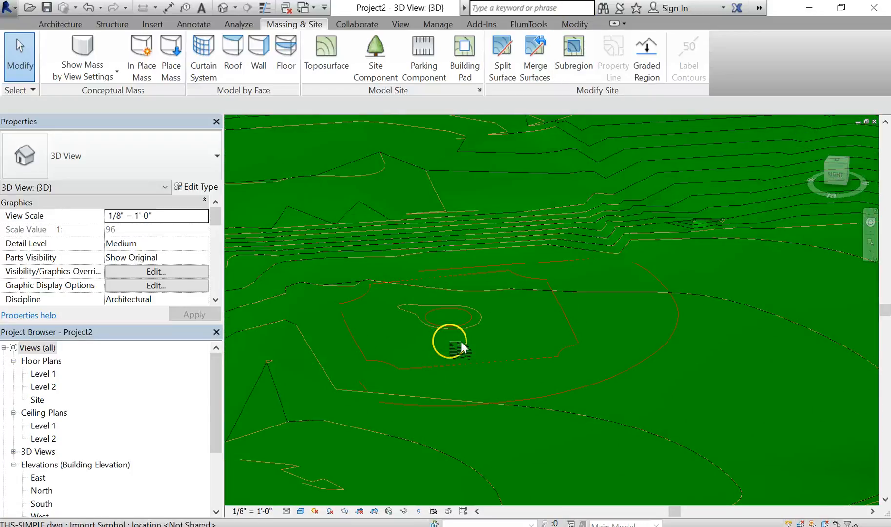
{"action": "scroll", "coordinate": [404, 354], "scroll_direction": "up", "scroll_amount": 3}
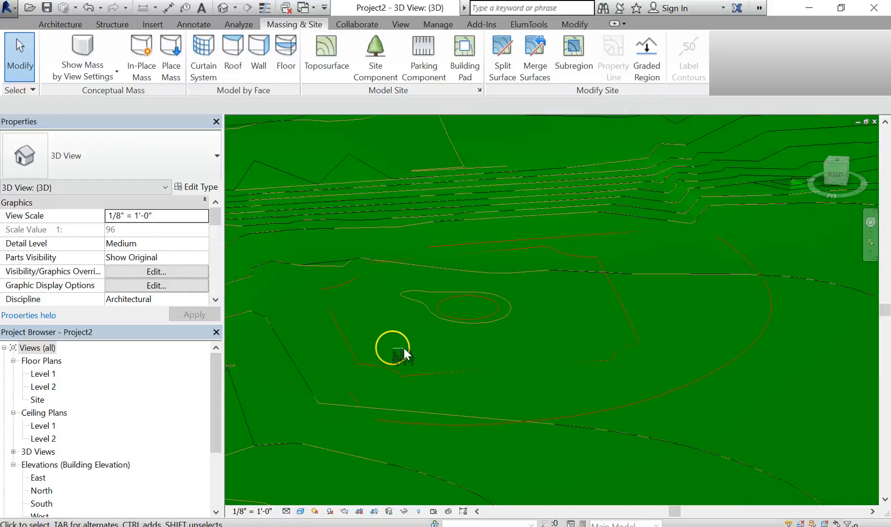
{"action": "scroll", "coordinate": [347, 300], "scroll_direction": "up", "scroll_amount": 3}
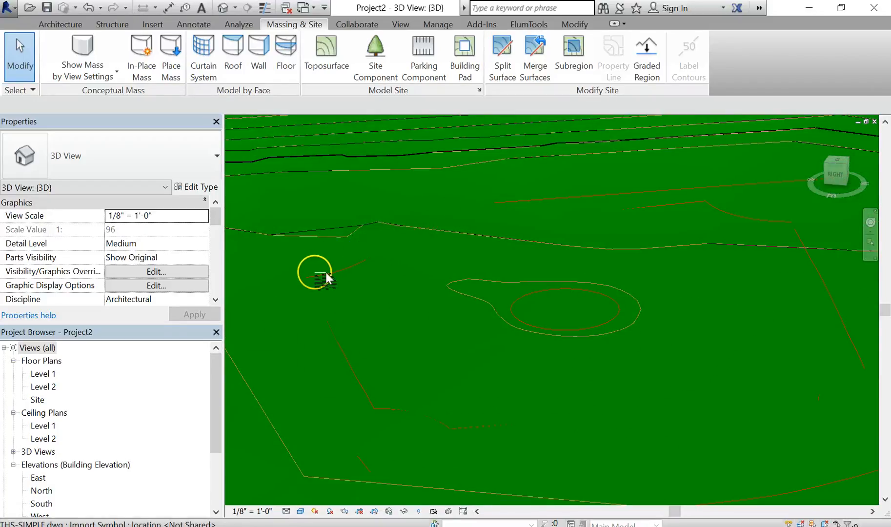
{"action": "scroll", "coordinate": [605, 266], "scroll_direction": "down", "scroll_amount": 3}
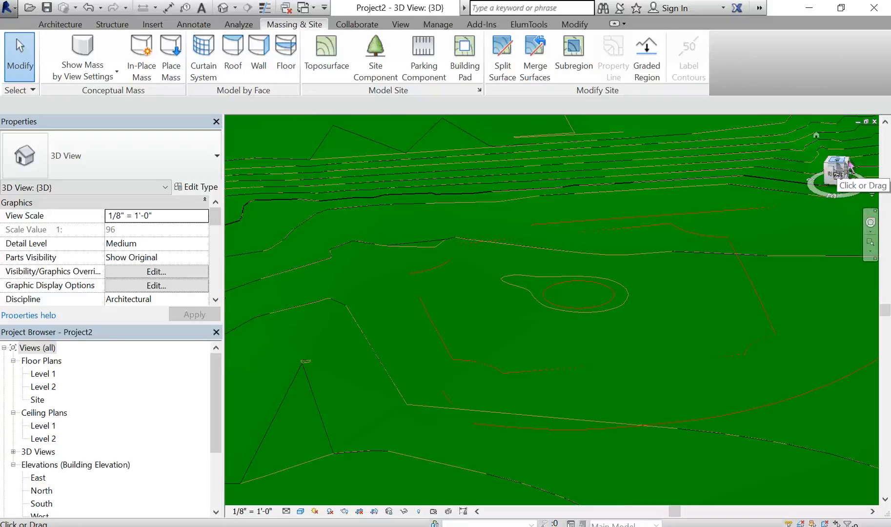
{"action": "left_click", "coordinate": [849, 166]}
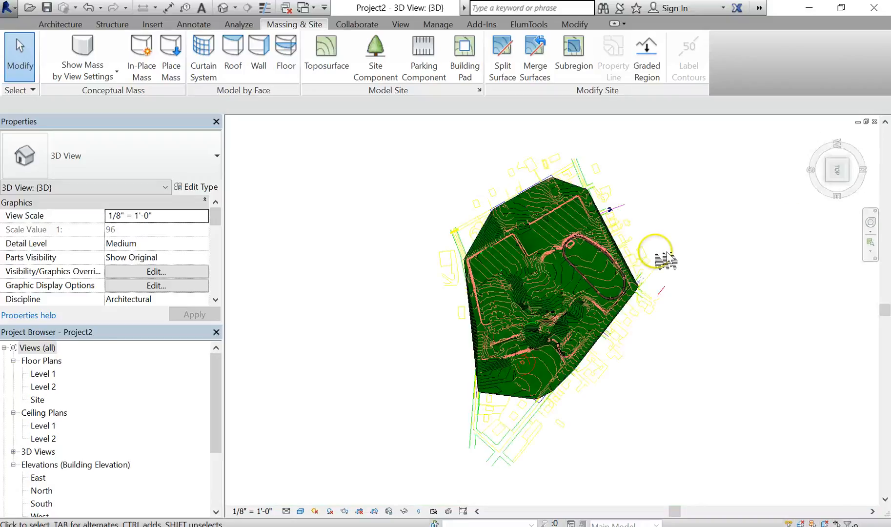
{"action": "scroll", "coordinate": [559, 358], "scroll_direction": "up", "scroll_amount": 5}
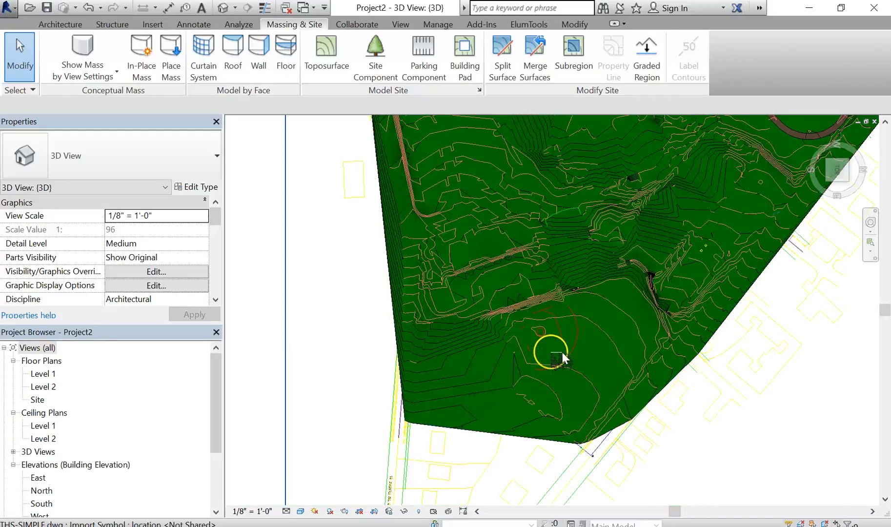
{"action": "scroll", "coordinate": [561, 353], "scroll_direction": "up", "scroll_amount": 1}
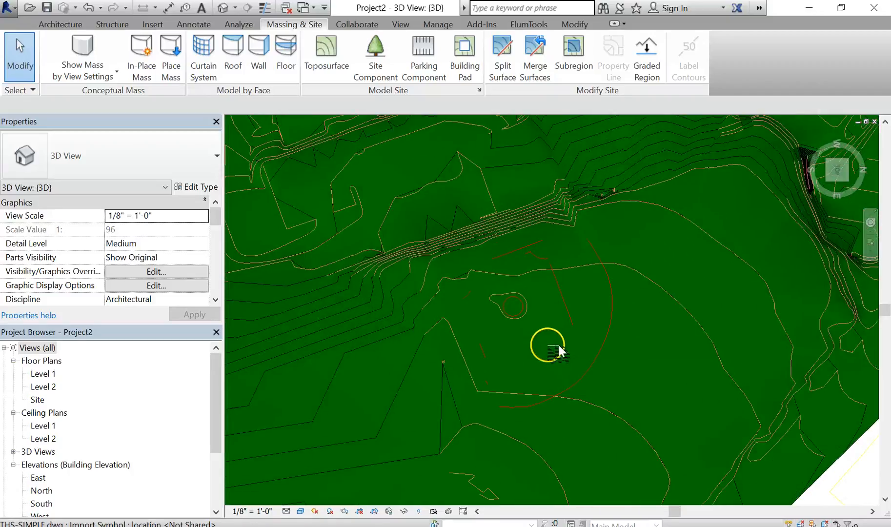
- Switch the 3D view's visual style to Wireframe
{"action": "left_click", "coordinate": [302, 512]}
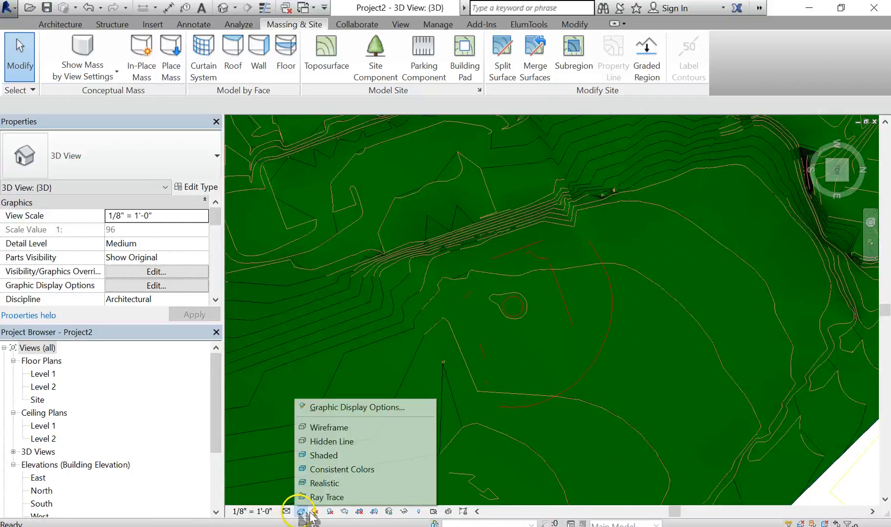
{"action": "left_click", "coordinate": [367, 428]}
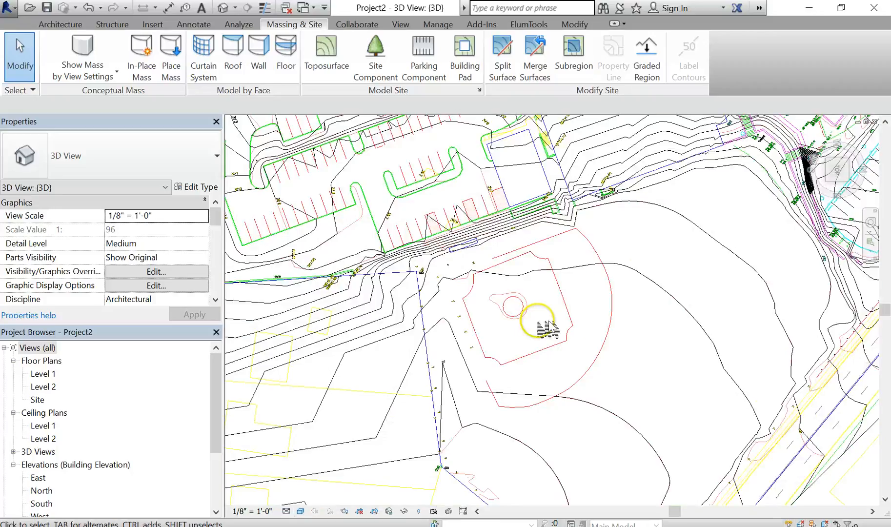
{"action": "scroll", "coordinate": [546, 326], "scroll_direction": "up", "scroll_amount": 5}
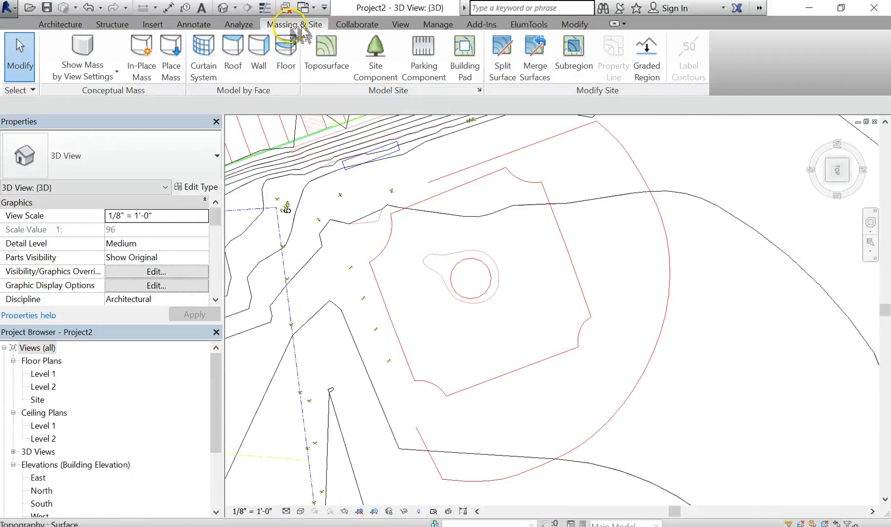
- Start a new Subregion with the Line tool and draw a boundary line along the upper edge of the polygonal area around the circular feature
{"action": "left_click", "coordinate": [574, 47]}
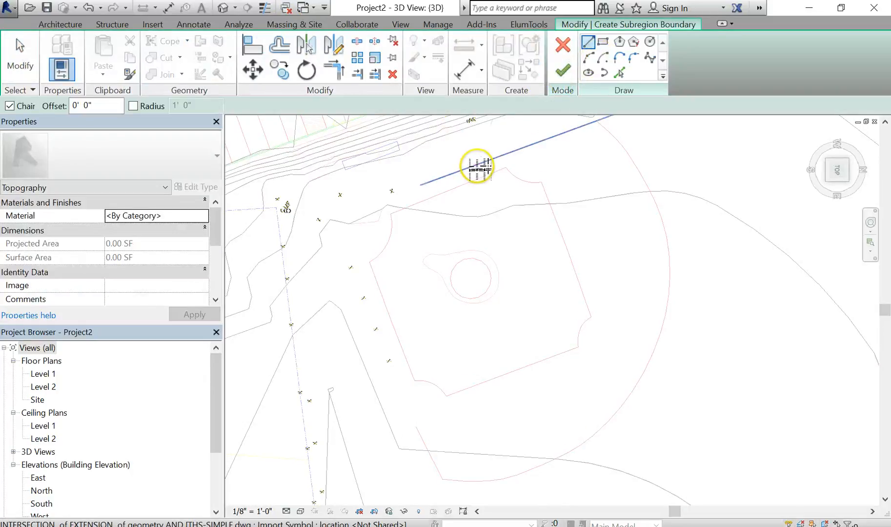
{"action": "scroll", "coordinate": [477, 167], "scroll_direction": "up", "scroll_amount": 2}
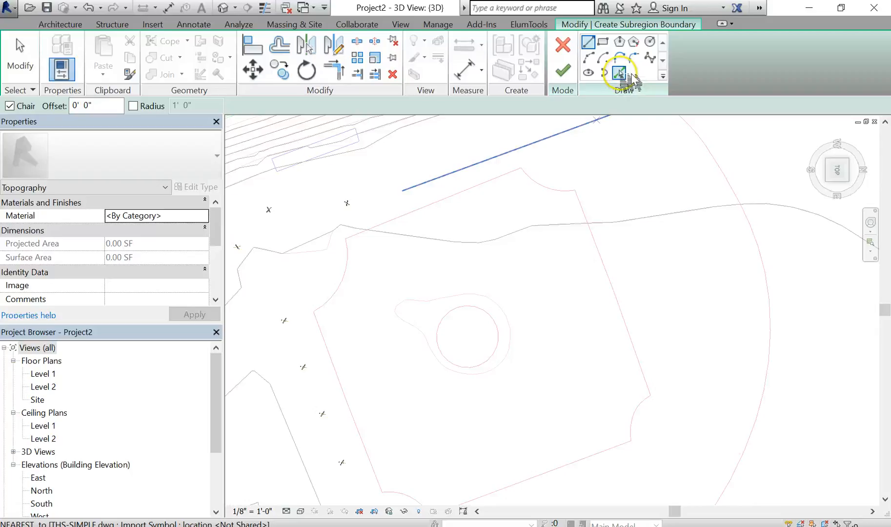
{"action": "left_click", "coordinate": [589, 42]}
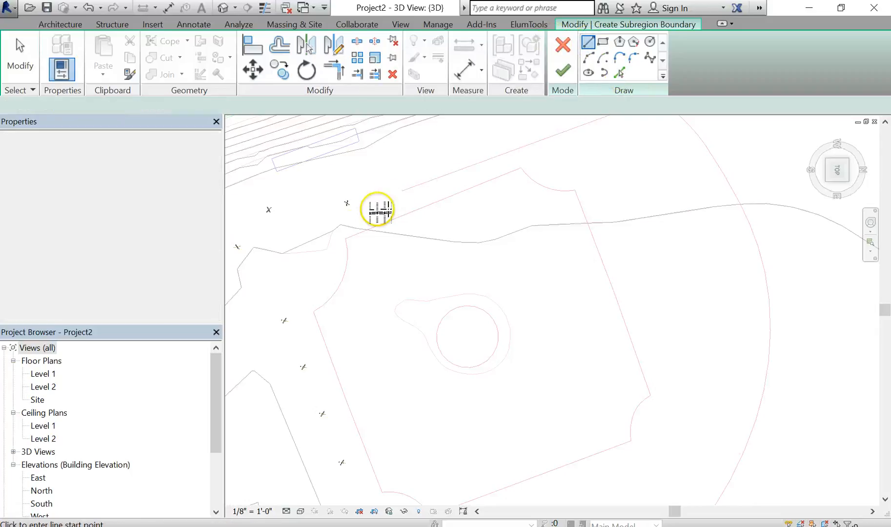
{"action": "left_click", "coordinate": [346, 238]}
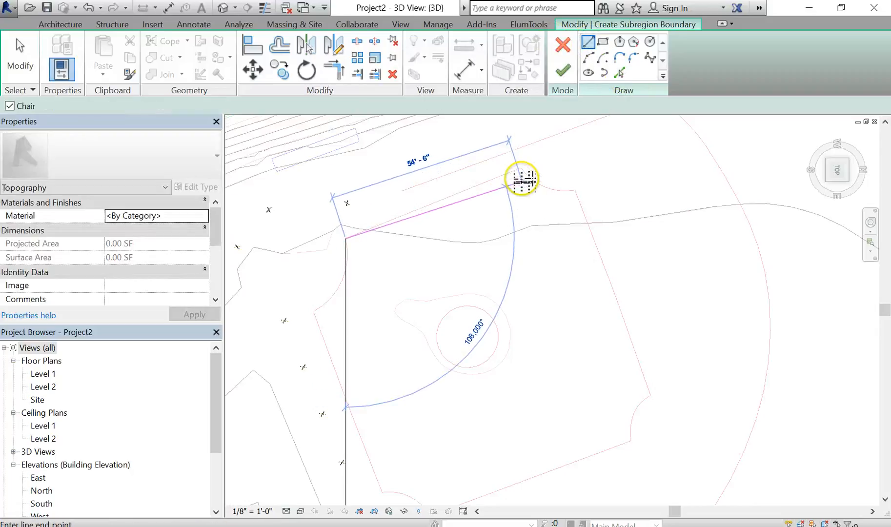
{"action": "scroll", "coordinate": [522, 179], "scroll_direction": "up", "scroll_amount": 2}
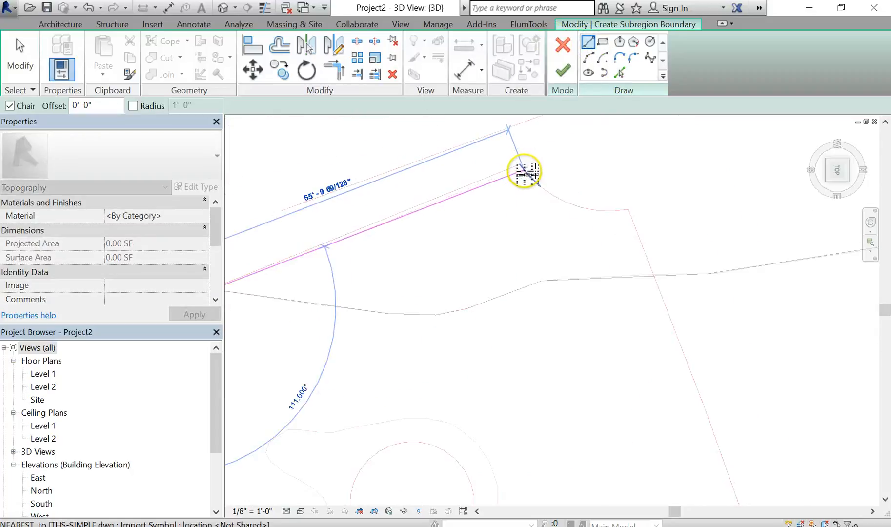
{"action": "scroll", "coordinate": [522, 166], "scroll_direction": "up", "scroll_amount": 2}
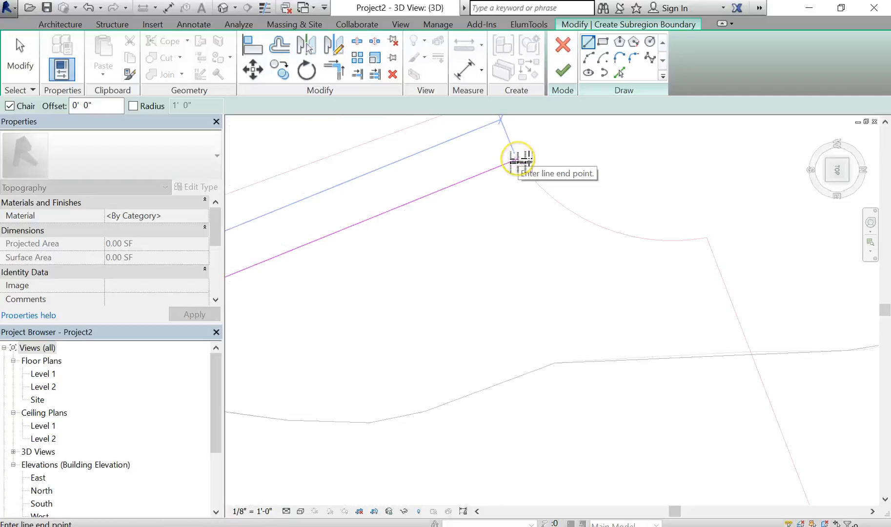
{"action": "left_click", "coordinate": [519, 159]}
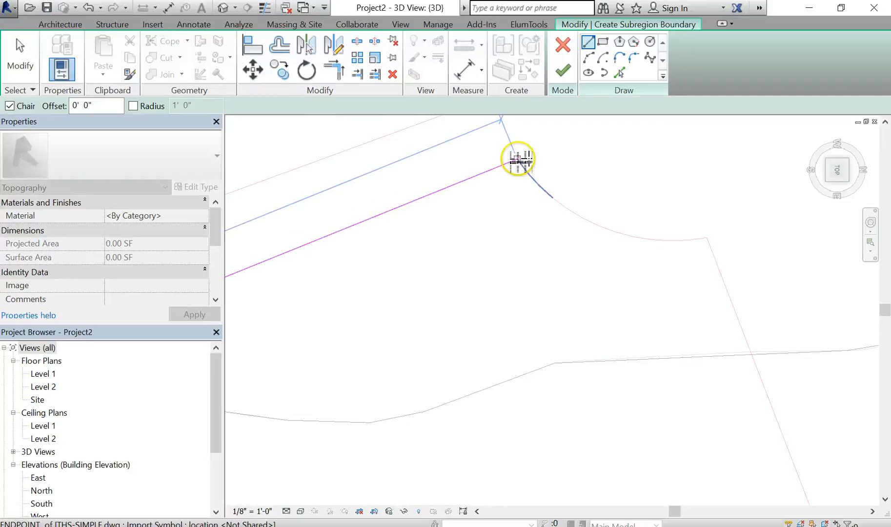
{"action": "left_click", "coordinate": [519, 161]}
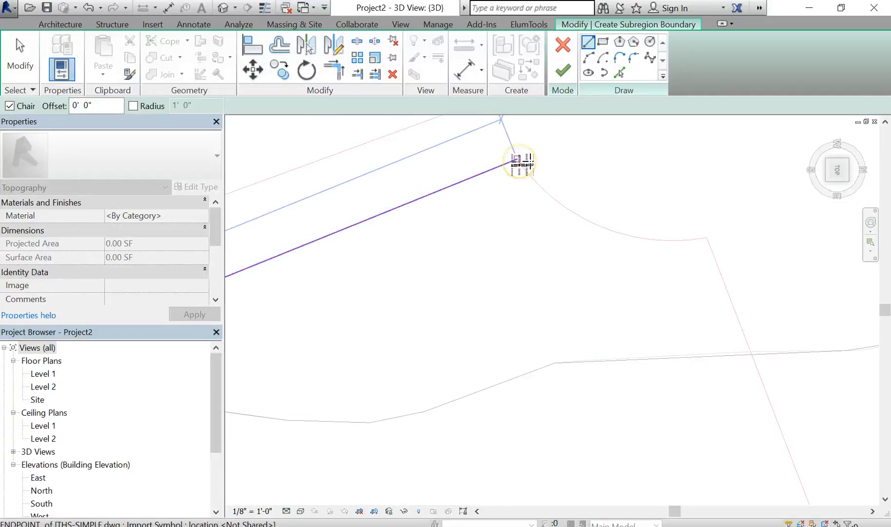
{"action": "left_click", "coordinate": [521, 161]}
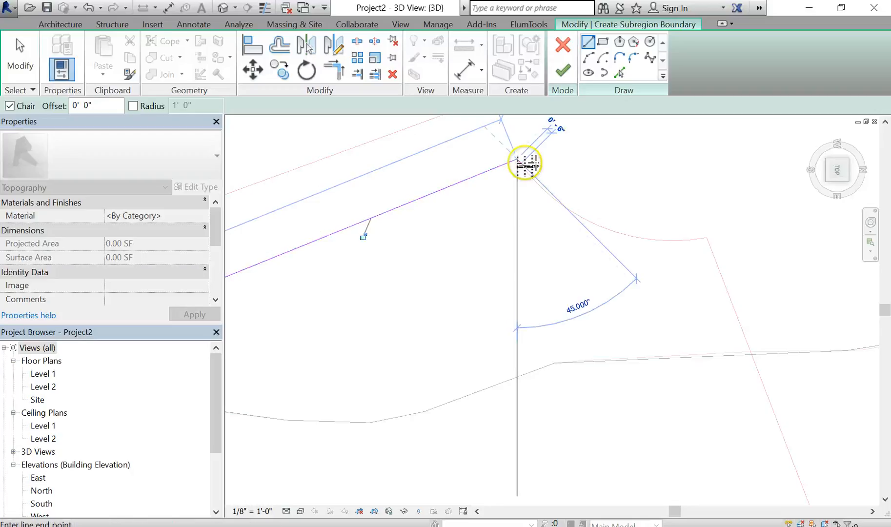
{"action": "scroll", "coordinate": [550, 253], "scroll_direction": "down", "scroll_amount": 4}
{"action": "middle_click_drag", "start_coordinate": [603, 216], "coordinate": [621, 191]}
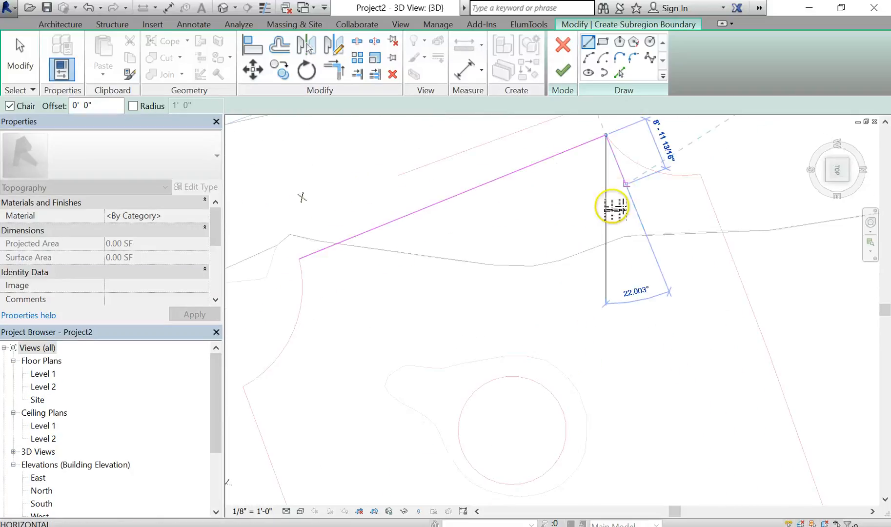
{"action": "key", "text": "Escape"}
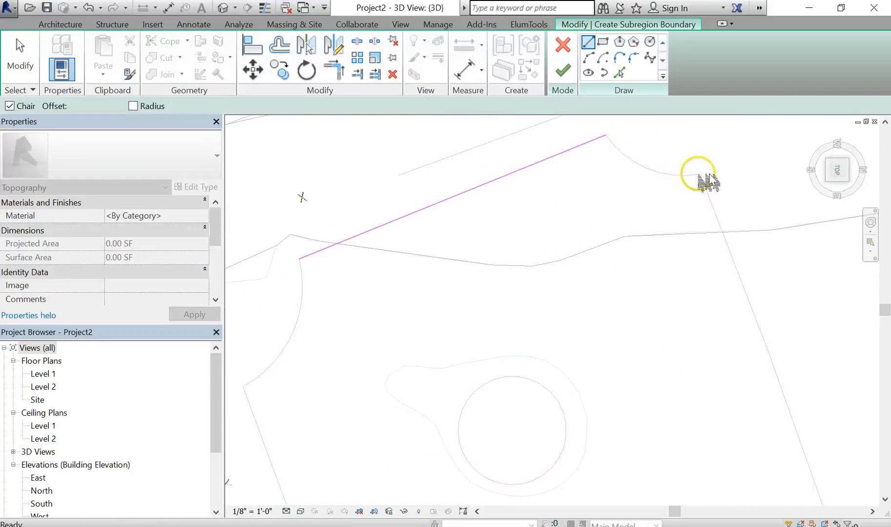
{"action": "left_click", "coordinate": [708, 179]}
{"action": "scroll", "coordinate": [712, 265], "scroll_direction": "down", "scroll_amount": 3}
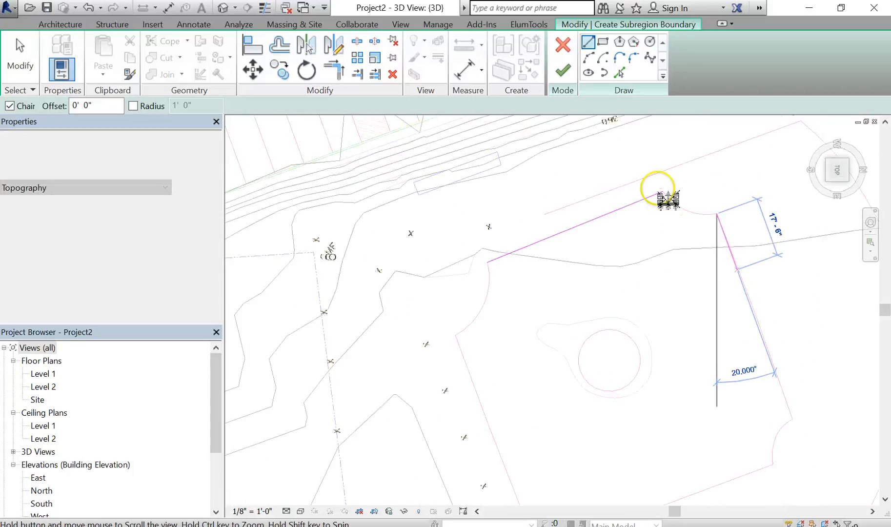
{"action": "middle_click_drag", "start_coordinate": [741, 271], "coordinate": [653, 183]}
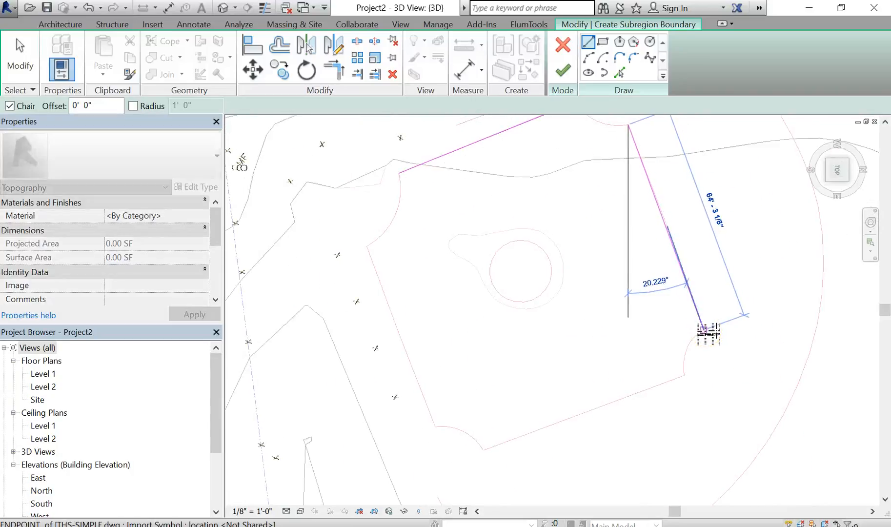
{"action": "left_click", "coordinate": [707, 333]}
{"action": "scroll", "coordinate": [703, 349], "scroll_direction": "up", "scroll_amount": 5}
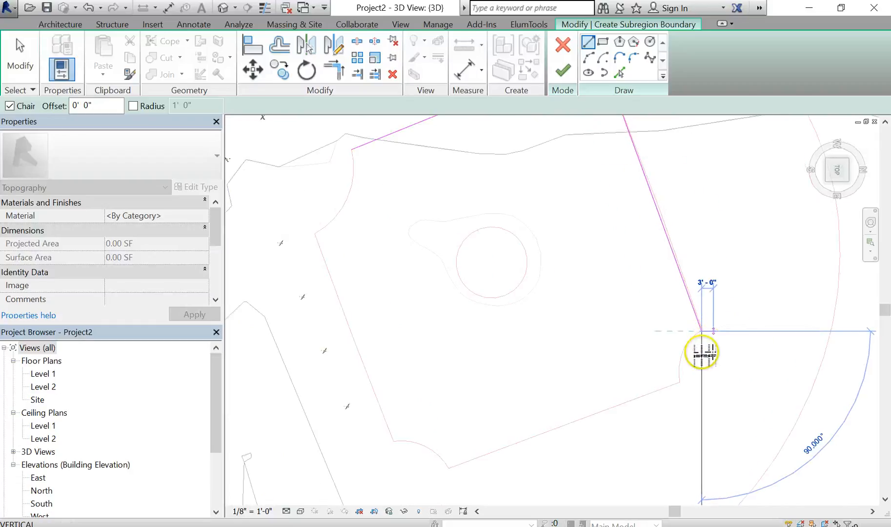
{"action": "scroll", "coordinate": [700, 298], "scroll_direction": "up", "scroll_amount": 4}
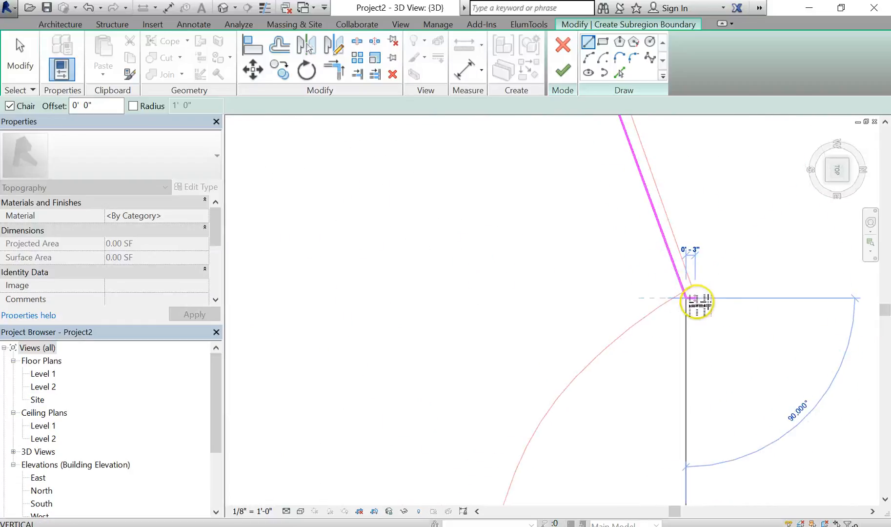
{"action": "key", "text": "Escape"}
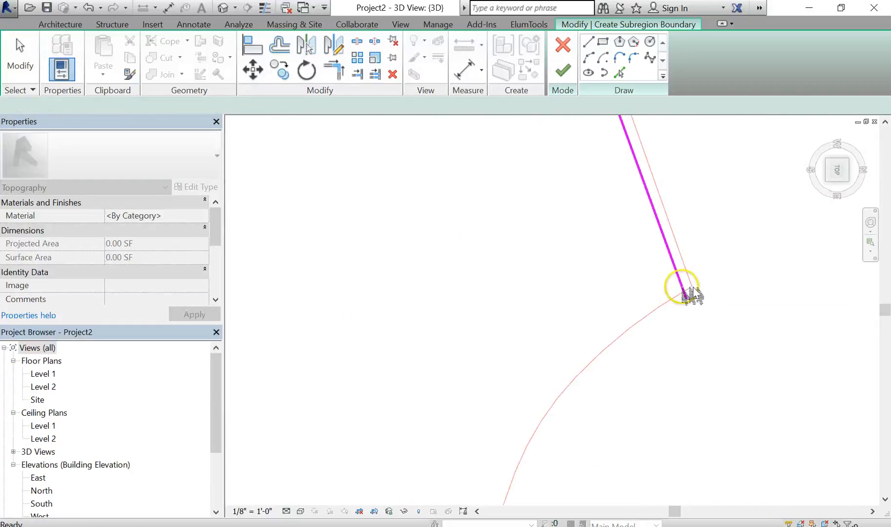
{"action": "left_click", "coordinate": [689, 293]}
{"action": "key", "text": "Delete"}
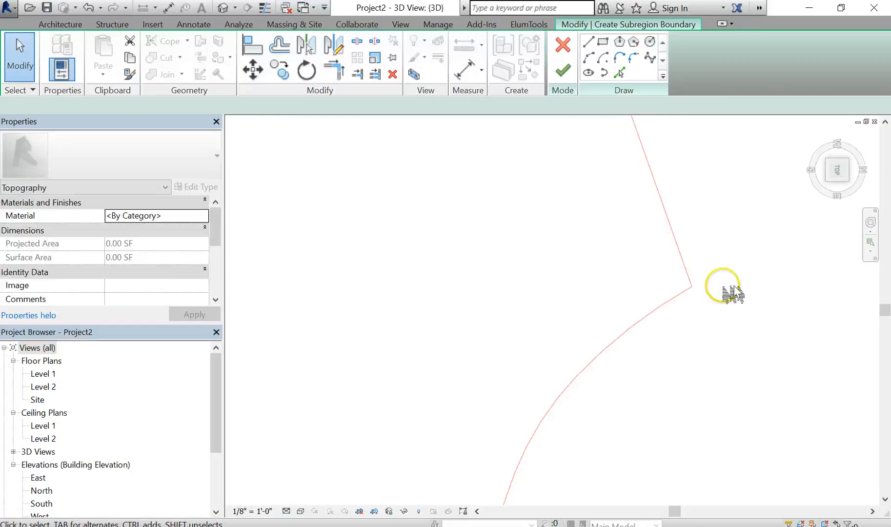
- Draw a boundary line about 64 ft long down the right edge of the polygonal area around the circular feature
{"action": "scroll", "coordinate": [669, 299], "scroll_direction": "down", "scroll_amount": 3}
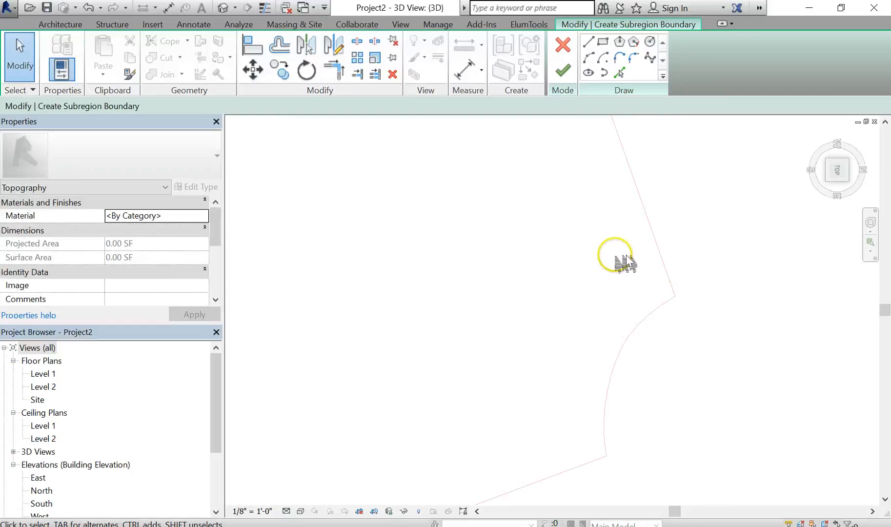
{"action": "scroll", "coordinate": [627, 263], "scroll_direction": "down", "scroll_amount": 6}
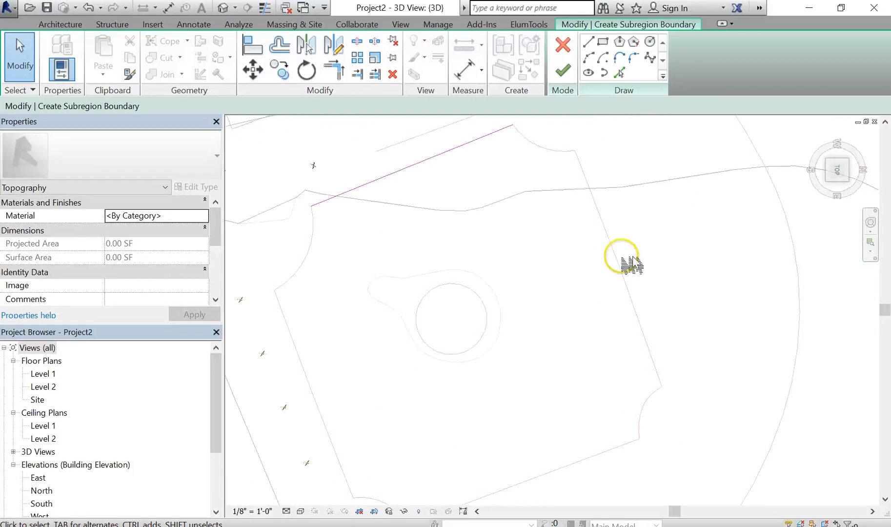
{"action": "left_click", "coordinate": [589, 43]}
{"action": "left_click", "coordinate": [578, 151]}
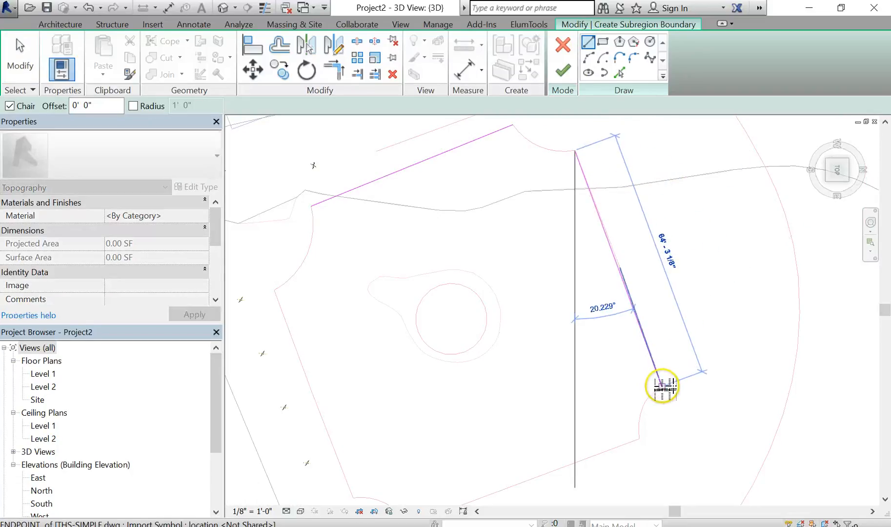
{"action": "left_click", "coordinate": [662, 386]}
{"action": "scroll", "coordinate": [717, 355], "scroll_direction": "down", "scroll_amount": 2}
{"action": "middle_click_drag", "start_coordinate": [707, 367], "coordinate": [752, 298]}
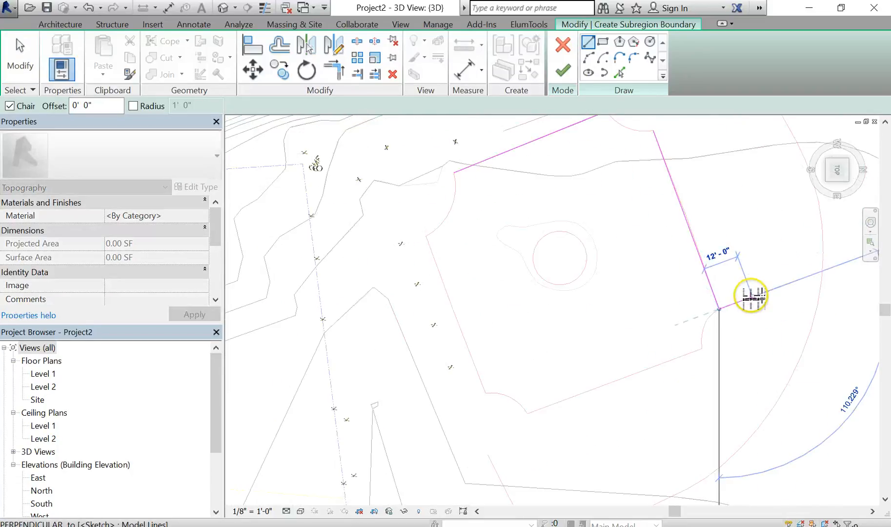
{"action": "key", "text": "Escape"}
- Draw boundary lines along the lower edge, about 64 ft, and the left edge, about 57 ft, of the polygonal area
{"action": "left_click", "coordinate": [702, 350]}
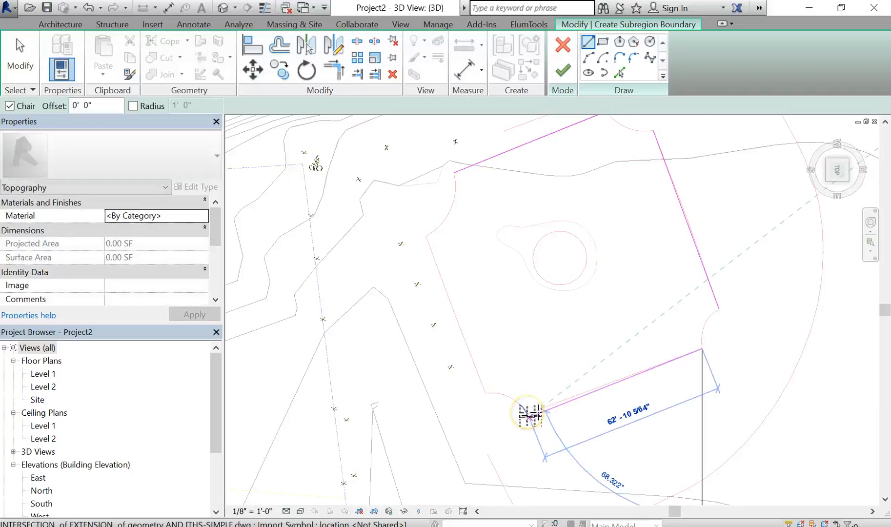
{"action": "left_click", "coordinate": [528, 414]}
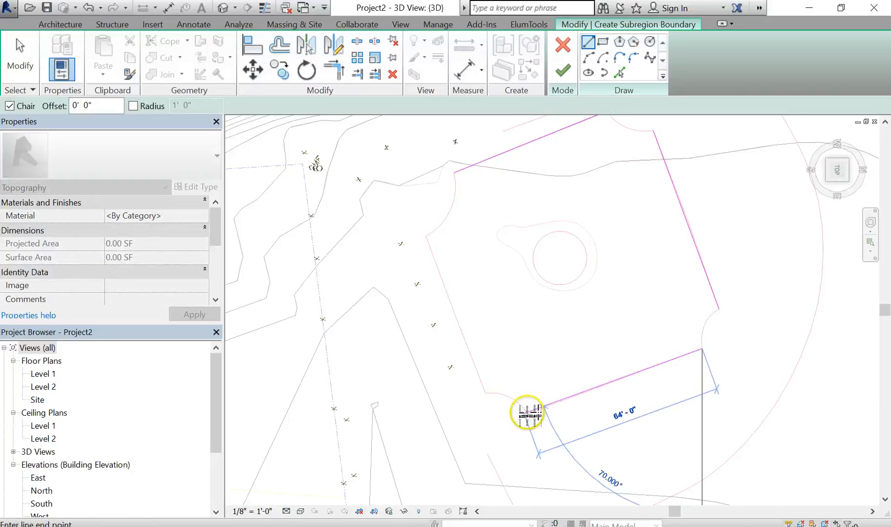
{"action": "left_click", "coordinate": [529, 414]}
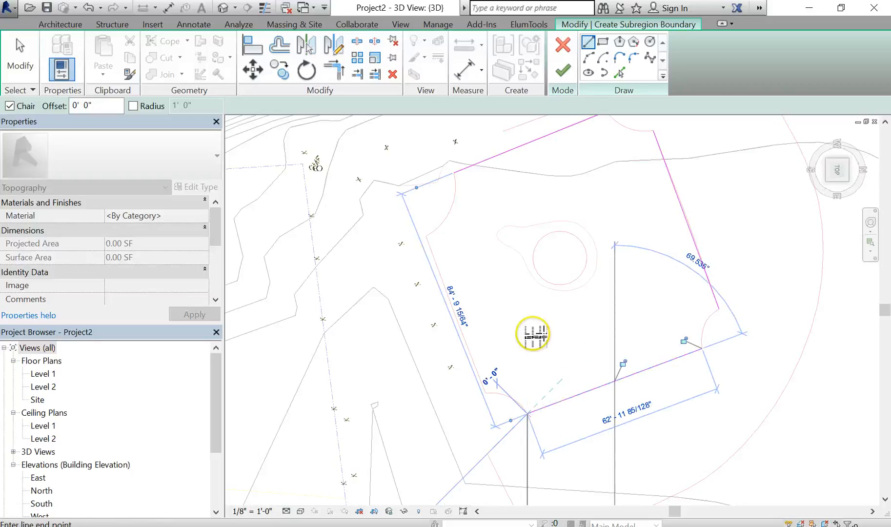
{"action": "key", "text": "Escape"}
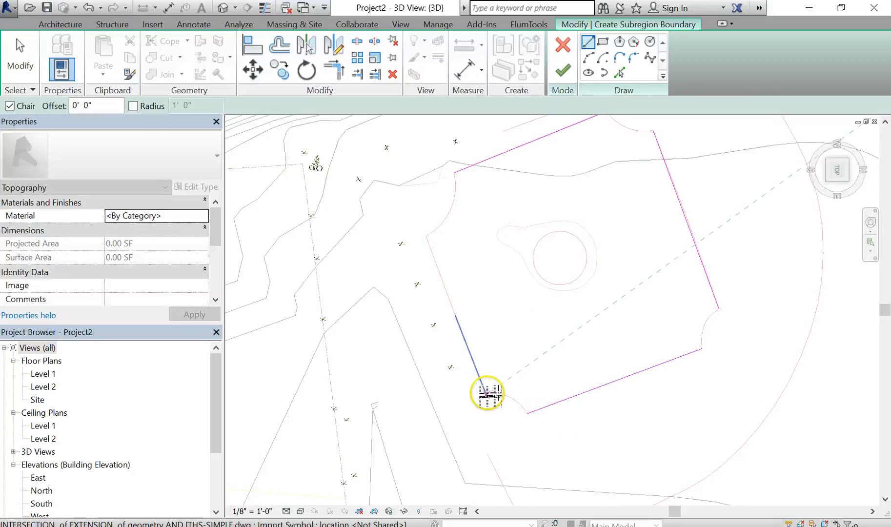
{"action": "left_click", "coordinate": [486, 393]}
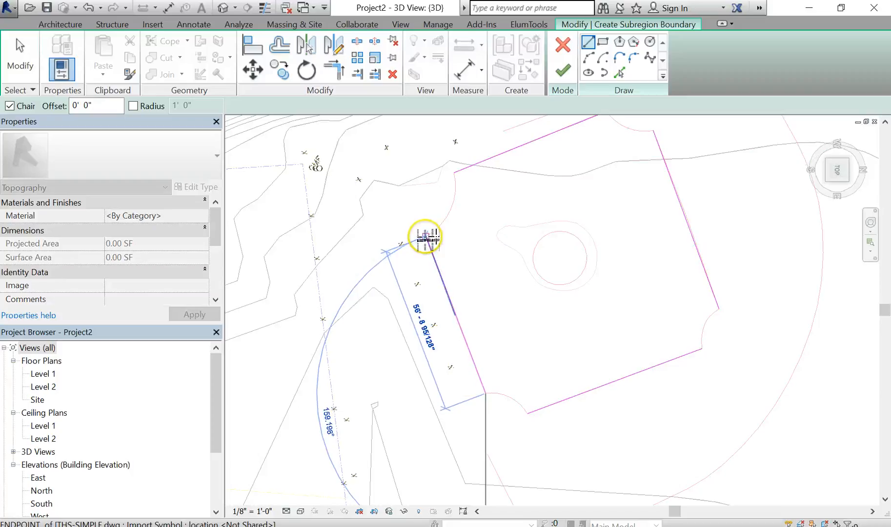
{"action": "left_click", "coordinate": [425, 237]}
{"action": "key", "text": "Escape"}
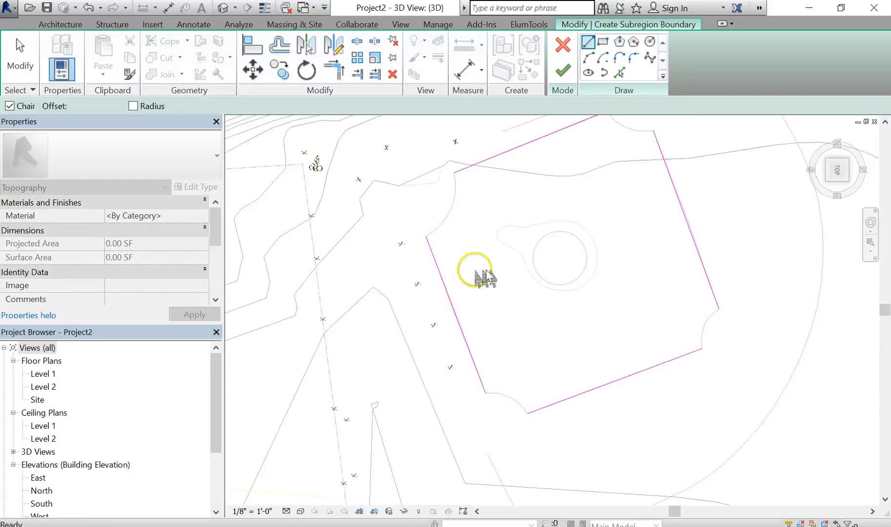
{"action": "key", "text": "Escape"}
- Draw a Start-End-Radius arc along the curved upper-right corner, joining the top and right boundary lines
{"action": "middle_click_drag", "start_coordinate": [503, 230], "coordinate": [445, 264]}
{"action": "scroll", "coordinate": [444, 264], "scroll_direction": "down", "scroll_amount": 2}
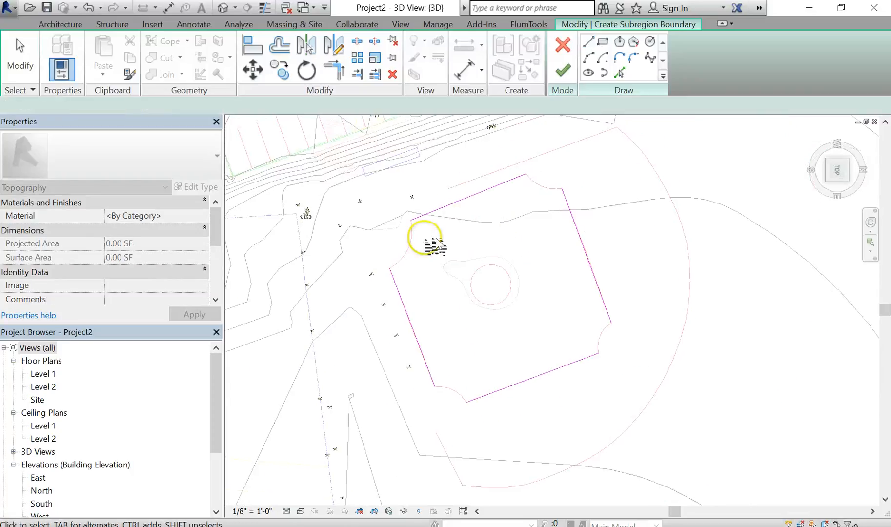
{"action": "scroll", "coordinate": [421, 238], "scroll_direction": "up", "scroll_amount": 3}
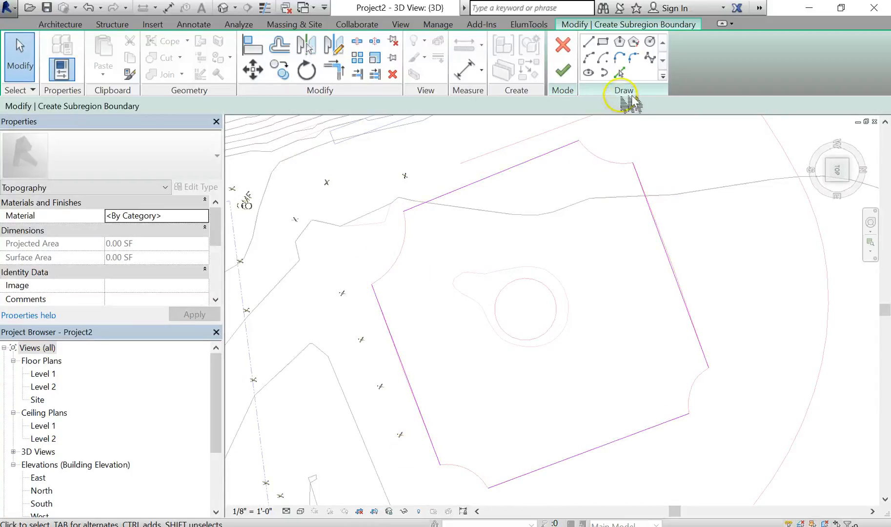
{"action": "left_click", "coordinate": [620, 74]}
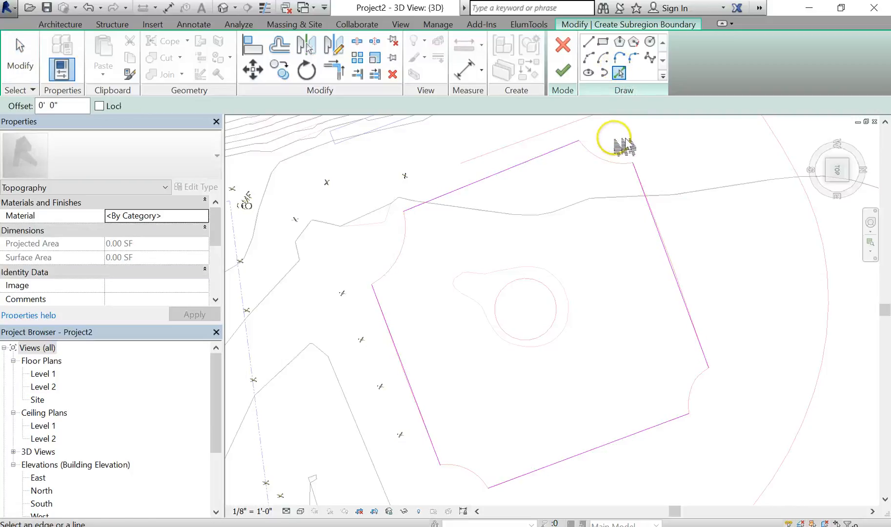
{"action": "scroll", "coordinate": [624, 144], "scroll_direction": "up", "scroll_amount": 2}
{"action": "key", "text": "Escape"}
{"action": "scroll", "coordinate": [615, 136], "scroll_direction": "up", "scroll_amount": 1}
{"action": "middle_click_drag", "start_coordinate": [616, 139], "coordinate": [588, 196]}
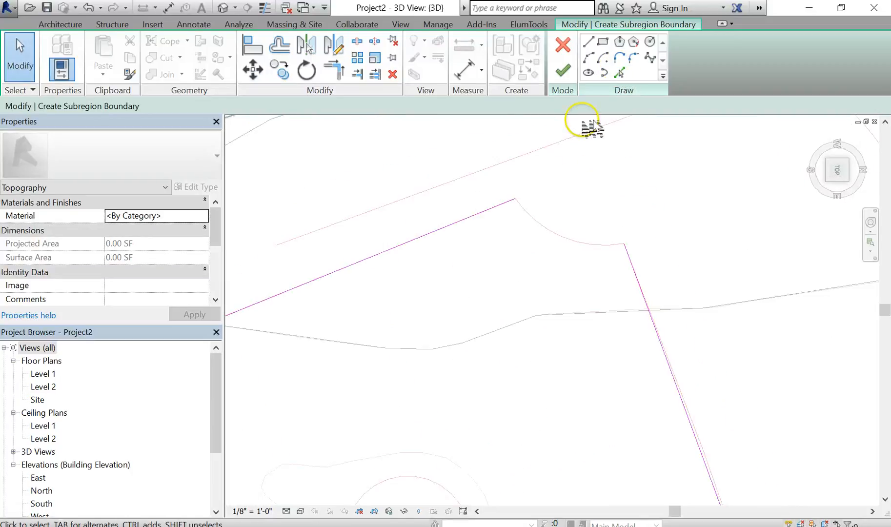
{"action": "left_click", "coordinate": [589, 55]}
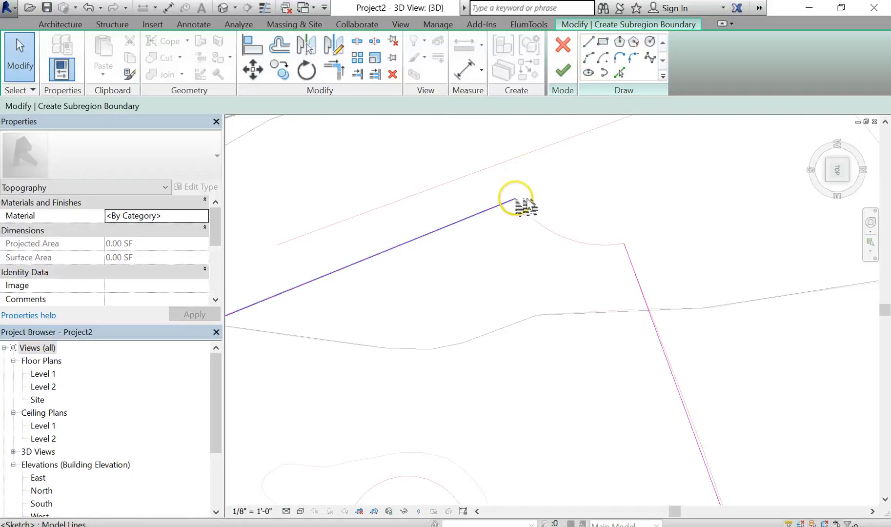
{"action": "left_click", "coordinate": [591, 57]}
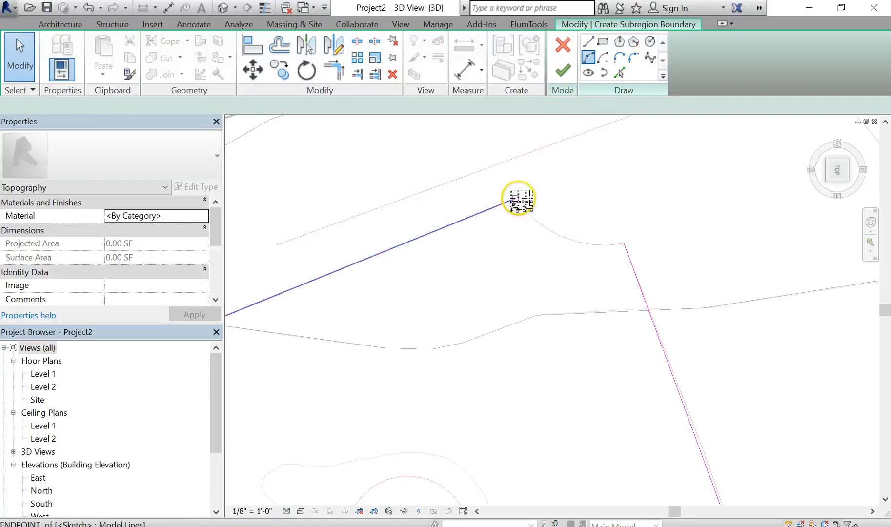
{"action": "left_click", "coordinate": [515, 199]}
{"action": "left_click", "coordinate": [624, 243]}
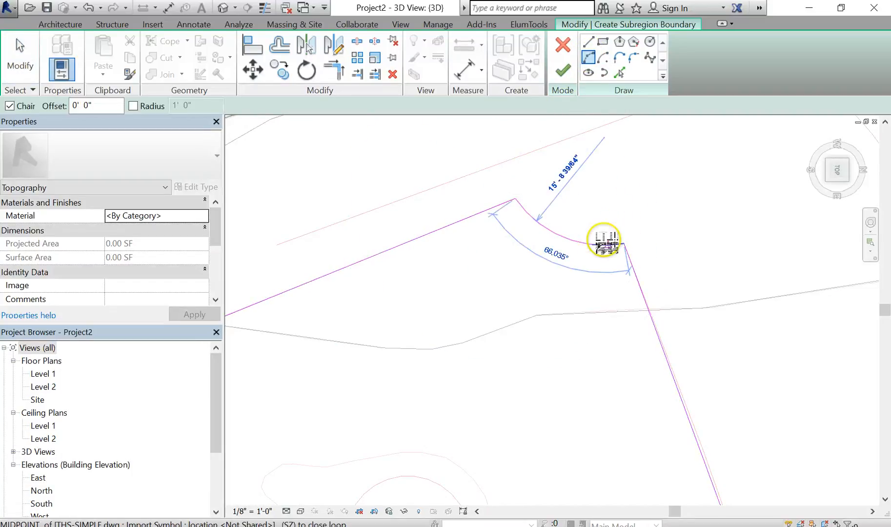
{"action": "left_click", "coordinate": [571, 239]}
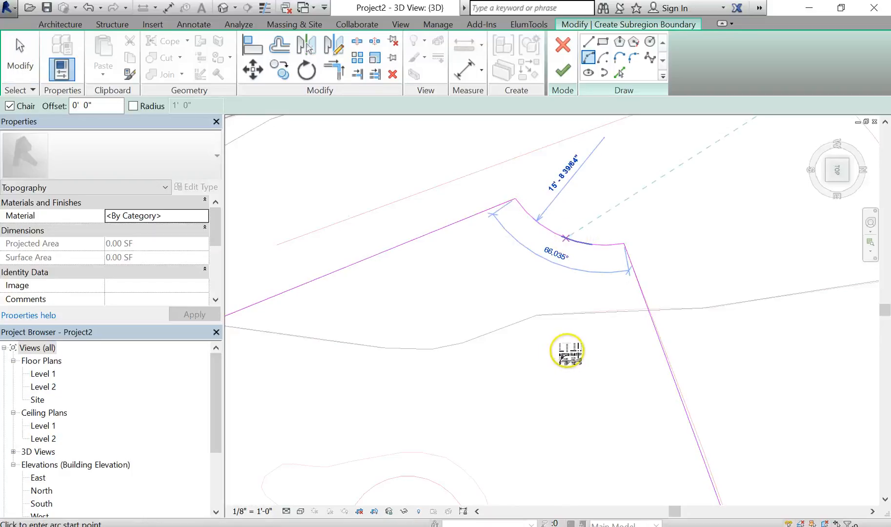
- Draw an arc along the curved lower-right corner, joining the right and lower boundary lines
{"action": "scroll", "coordinate": [561, 293], "scroll_direction": "down", "scroll_amount": 5}
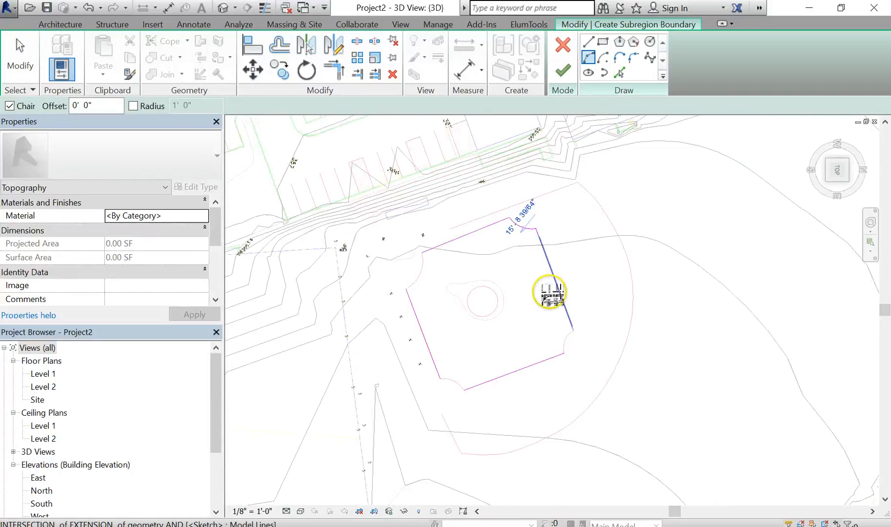
{"action": "scroll", "coordinate": [577, 333], "scroll_direction": "up", "scroll_amount": 4}
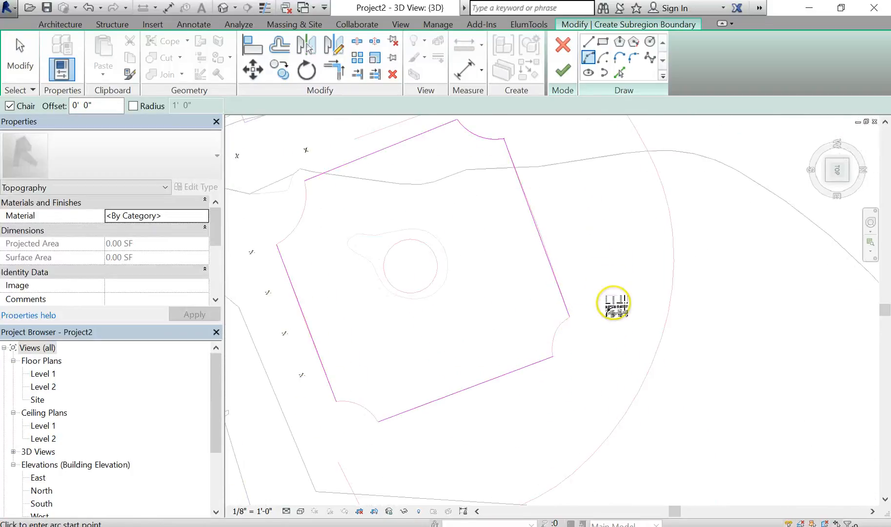
{"action": "scroll", "coordinate": [572, 320], "scroll_direction": "up", "scroll_amount": 2}
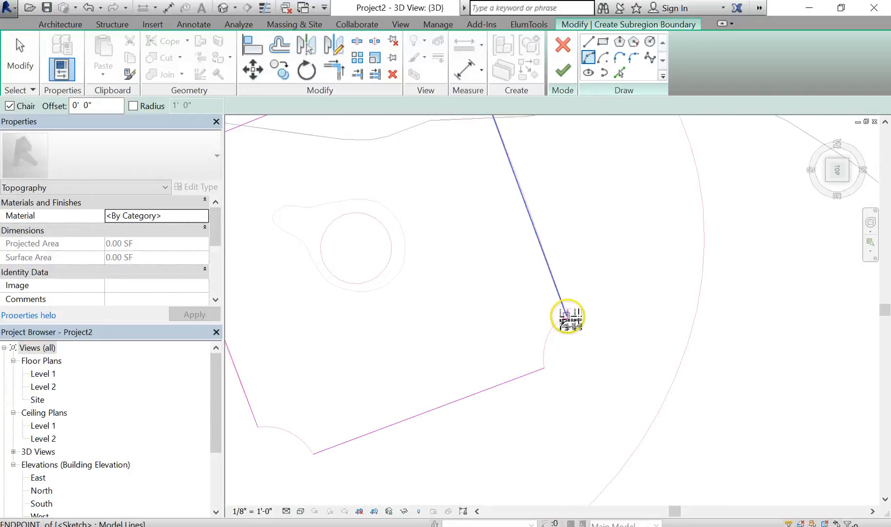
{"action": "left_click", "coordinate": [567, 315]}
{"action": "left_click", "coordinate": [544, 369]}
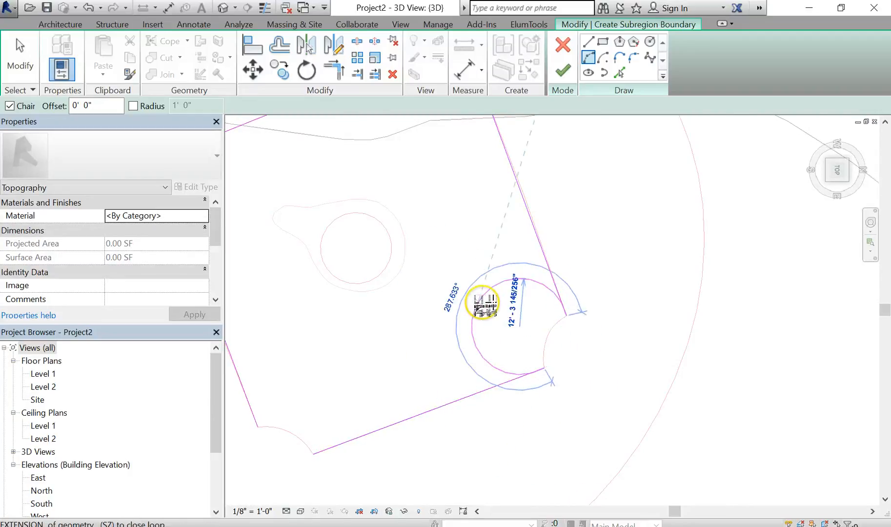
{"action": "left_click", "coordinate": [539, 326]}
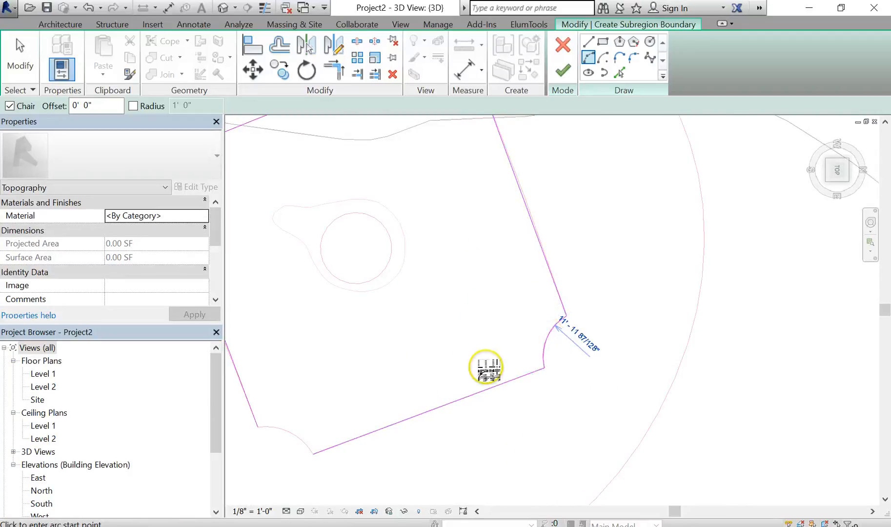
- Draw an arc along the curved lower-left corner, joining the lower and left boundary lines
{"action": "scroll", "coordinate": [487, 368], "scroll_direction": "down", "scroll_amount": 3}
{"action": "middle_click_drag", "start_coordinate": [488, 368], "coordinate": [558, 351]}
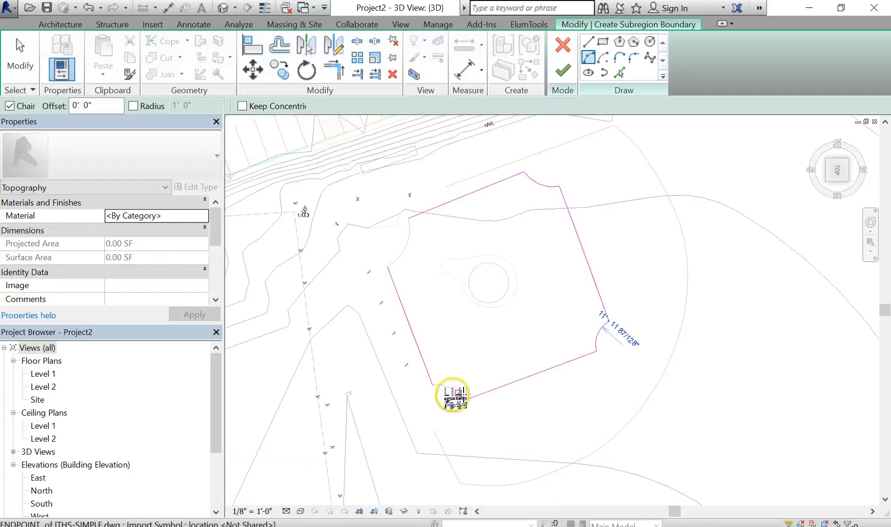
{"action": "scroll", "coordinate": [453, 394], "scroll_direction": "up", "scroll_amount": 3}
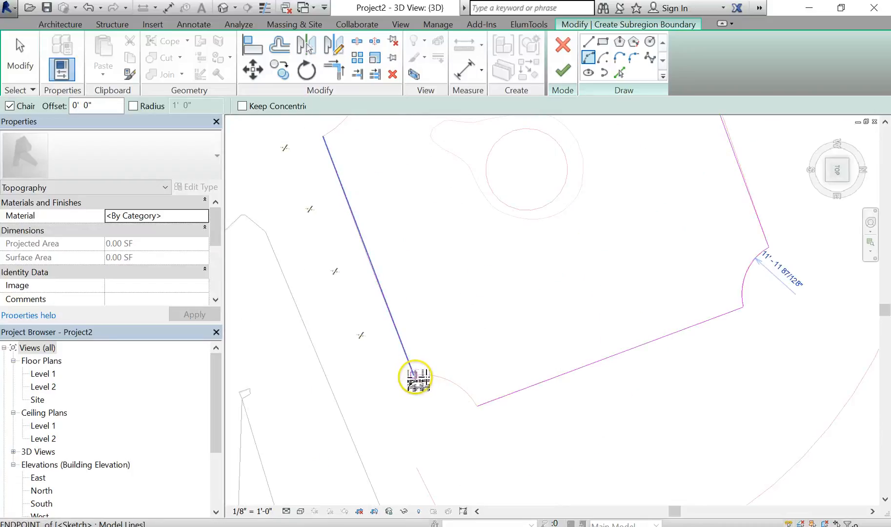
{"action": "left_click", "coordinate": [414, 375]}
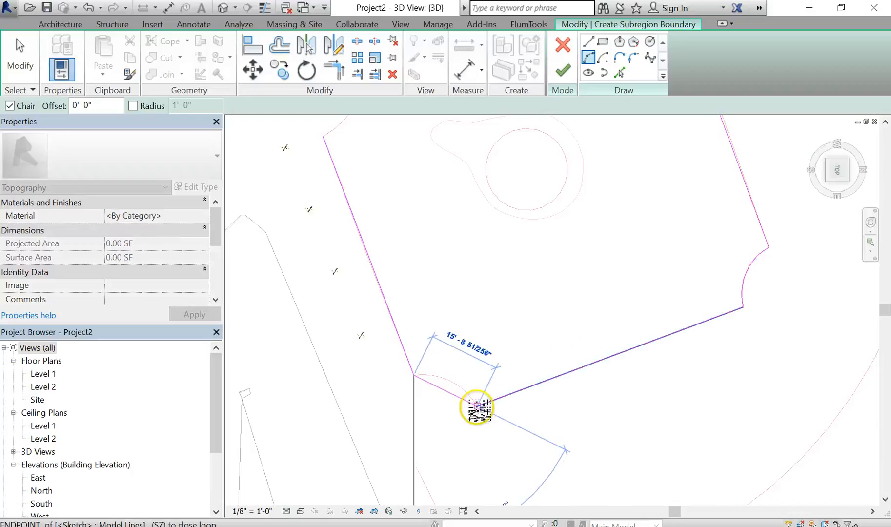
{"action": "left_click", "coordinate": [478, 406]}
{"action": "left_click", "coordinate": [449, 381]}
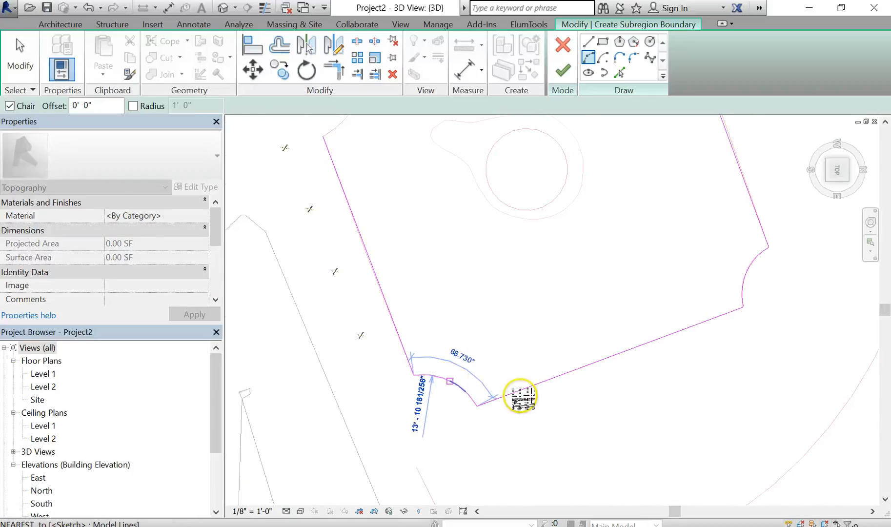
{"action": "scroll", "coordinate": [520, 396], "scroll_direction": "down", "scroll_amount": 3}
{"action": "key", "text": "Escape"}
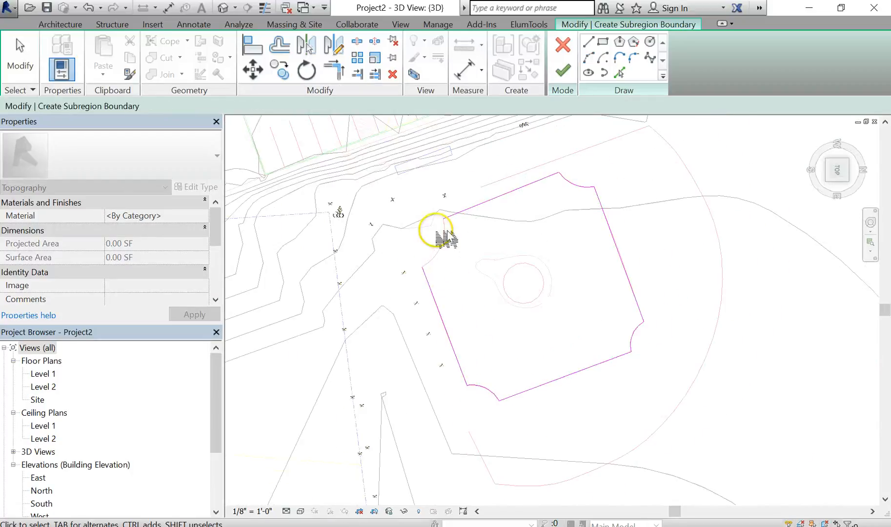
- Draw an arc along the curved upper-left corner of the polygonal area, starting from the top boundary line
{"action": "scroll", "coordinate": [449, 239], "scroll_direction": "up", "scroll_amount": 4}
{"action": "left_click", "coordinate": [589, 57]}
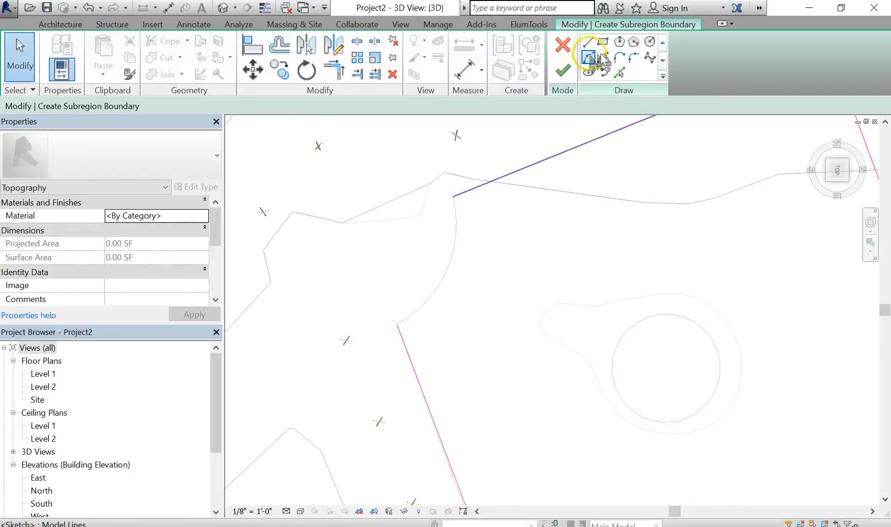
{"action": "left_click", "coordinate": [454, 197]}
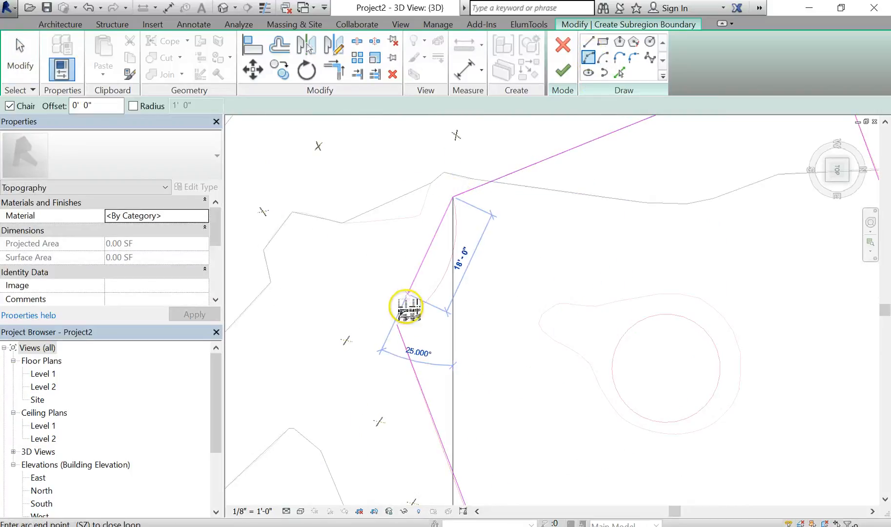
{"action": "left_click", "coordinate": [398, 322]}
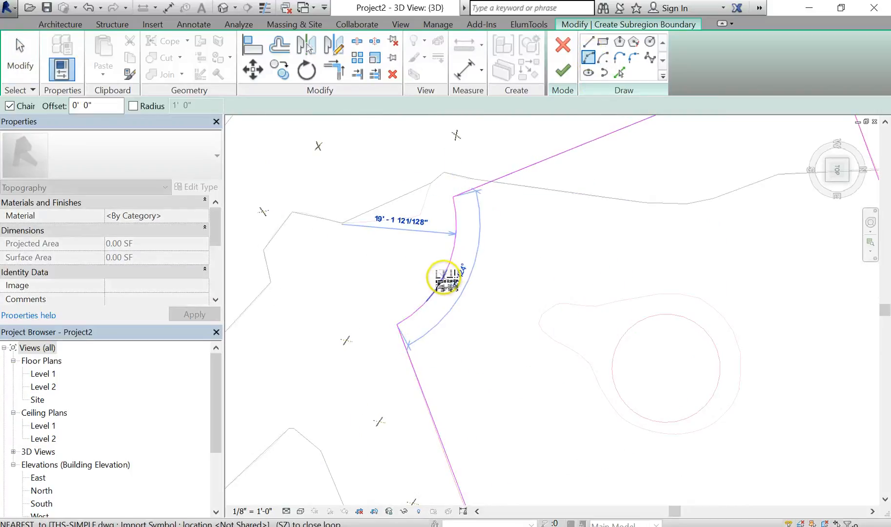
{"action": "left_click", "coordinate": [442, 273]}
{"action": "left_click", "coordinate": [497, 304]}
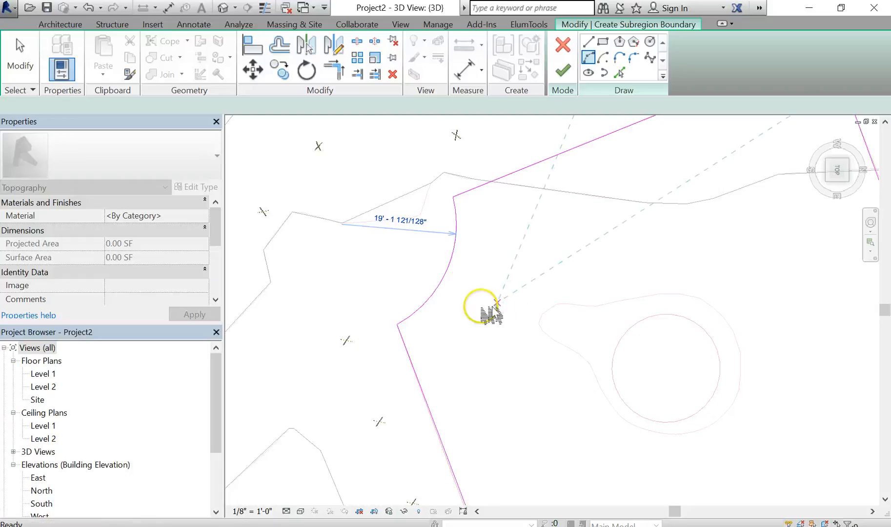
{"action": "scroll", "coordinate": [491, 347], "scroll_direction": "down", "scroll_amount": 4}
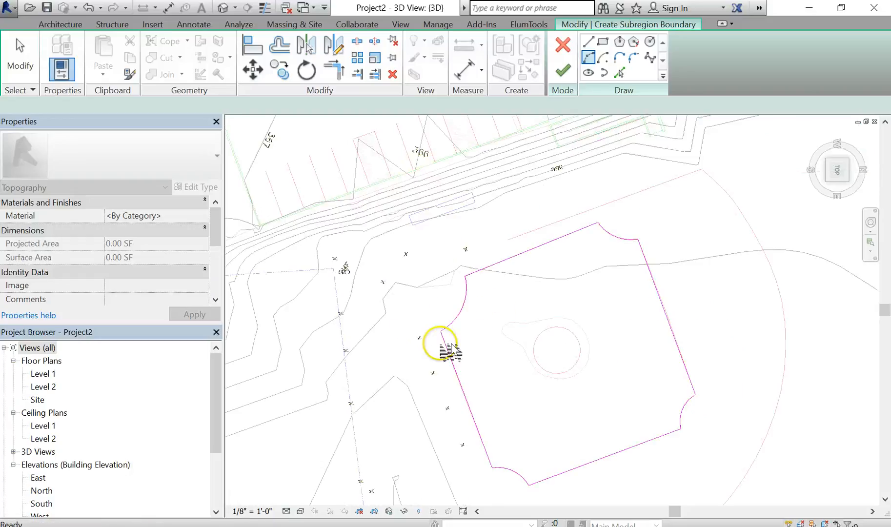
- Try to join the left boundary line's upper end to the arc and finish the subregion boundary
{"action": "key", "text": "Escape"}
{"action": "left_click", "coordinate": [434, 339]}
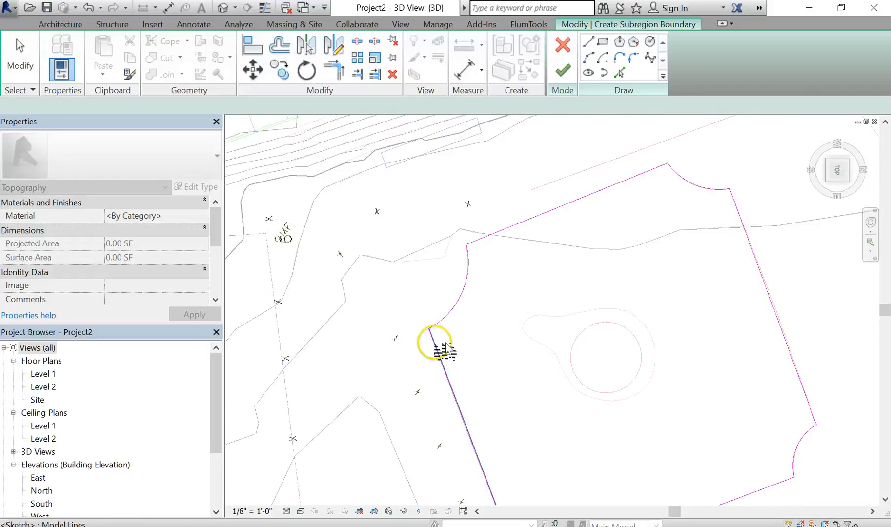
{"action": "scroll", "coordinate": [433, 341], "scroll_direction": "up", "scroll_amount": 2}
{"action": "scroll", "coordinate": [440, 332], "scroll_direction": "up", "scroll_amount": 2}
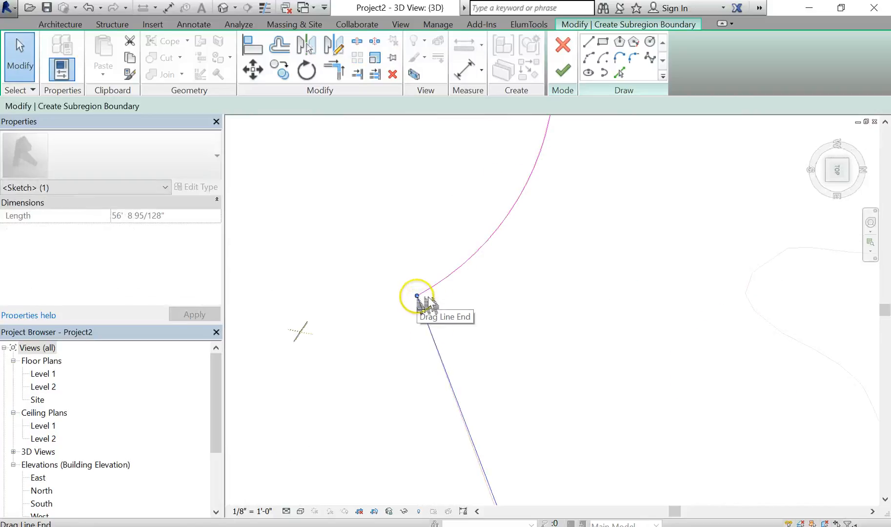
{"action": "left_click_drag", "start_coordinate": [393, 345], "coordinate": [390, 342]}
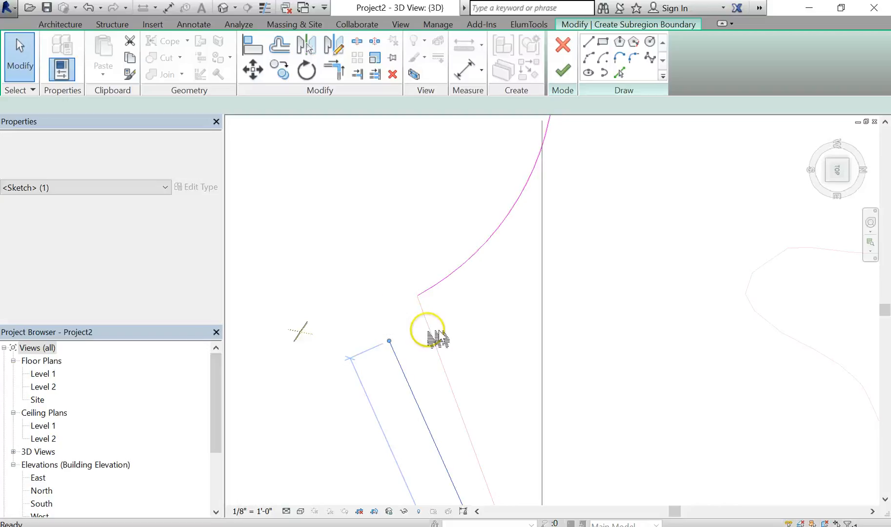
{"action": "scroll", "coordinate": [445, 316], "scroll_direction": "down", "scroll_amount": 7}
{"action": "left_click", "coordinate": [448, 317]}
{"action": "middle_click_drag", "start_coordinate": [448, 316], "coordinate": [433, 293]}
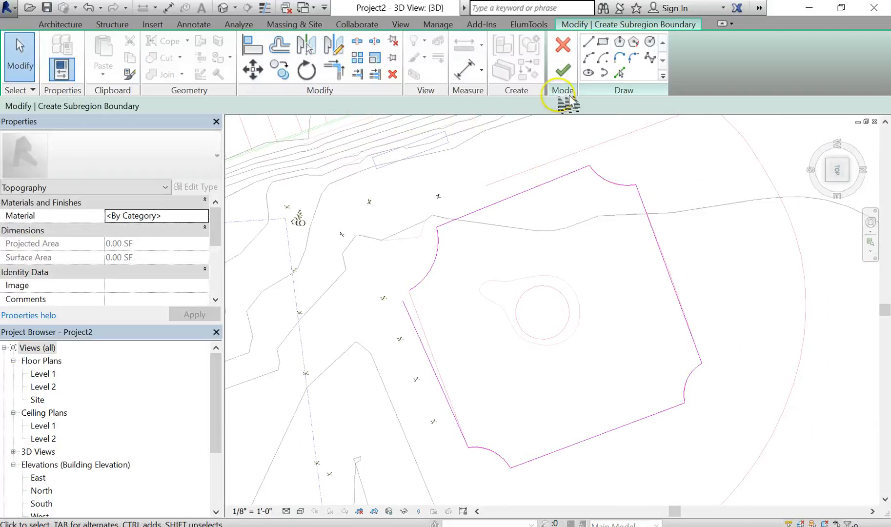
{"action": "left_click", "coordinate": [563, 71]}
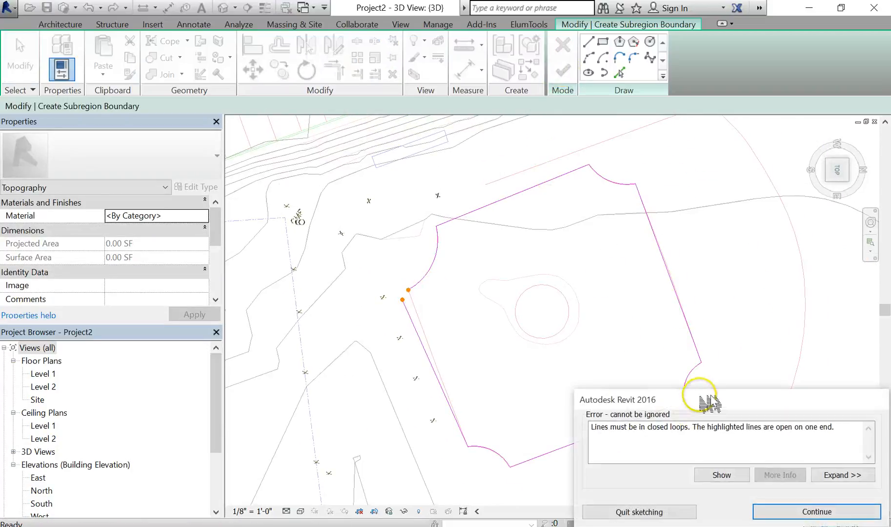
{"action": "left_click_drag", "start_coordinate": [710, 397], "coordinate": [651, 249]}
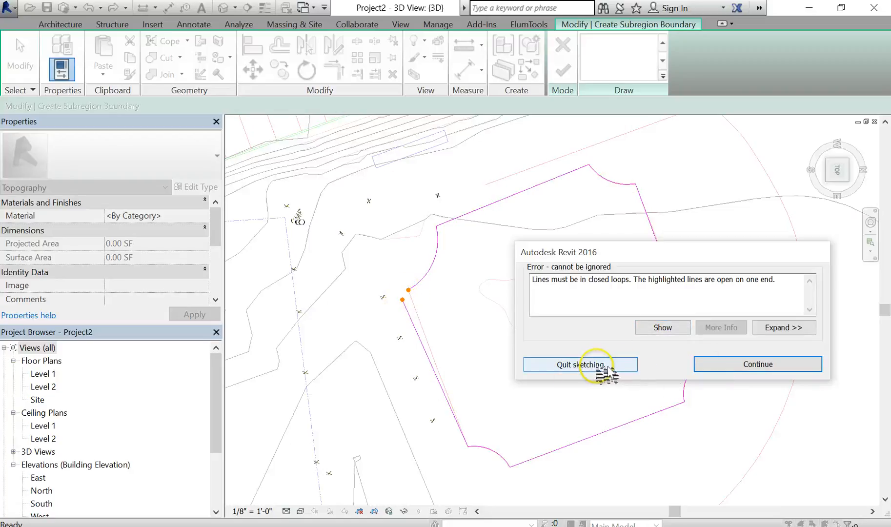
{"action": "left_click", "coordinate": [764, 366]}
- Extend the left boundary line's upper end to meet the arc's end, closing the loop, and finish the subregion
{"action": "scroll", "coordinate": [418, 312], "scroll_direction": "up", "scroll_amount": 3}
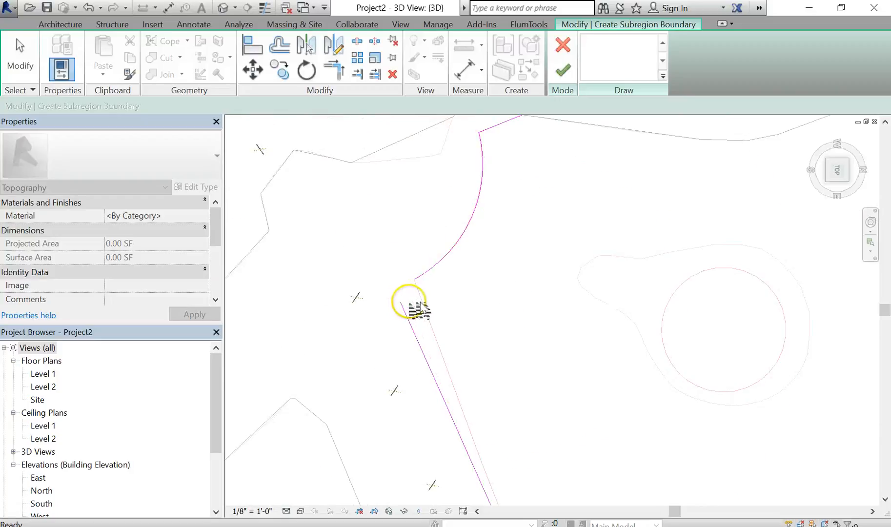
{"action": "left_click", "coordinate": [420, 318]}
{"action": "scroll", "coordinate": [418, 318], "scroll_direction": "up", "scroll_amount": 2}
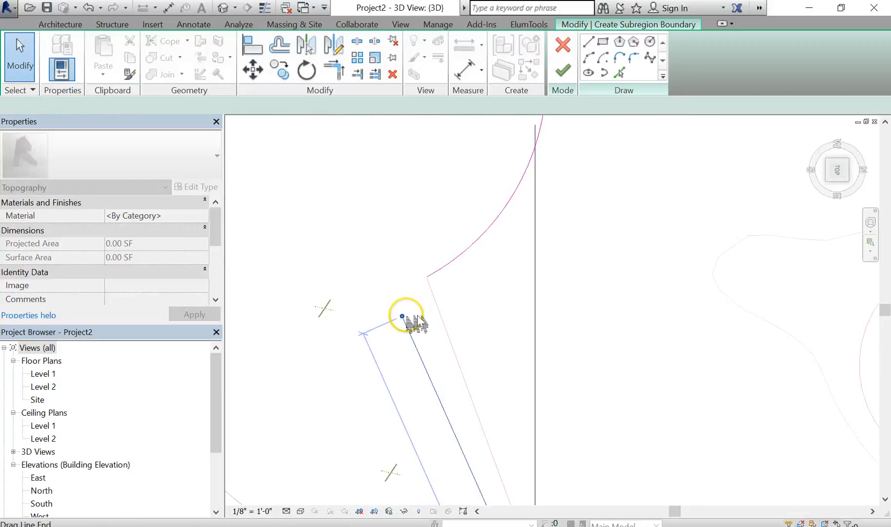
{"action": "left_click_drag", "start_coordinate": [403, 317], "coordinate": [427, 279]}
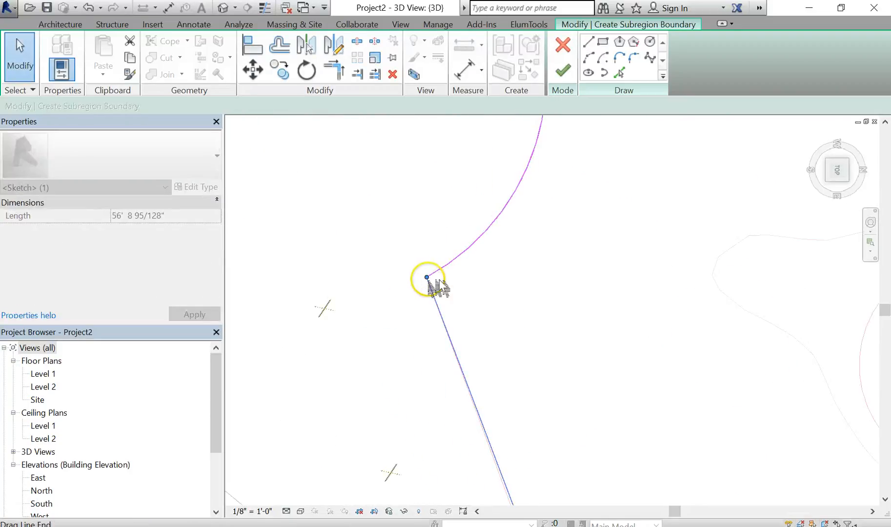
{"action": "left_click", "coordinate": [429, 293]}
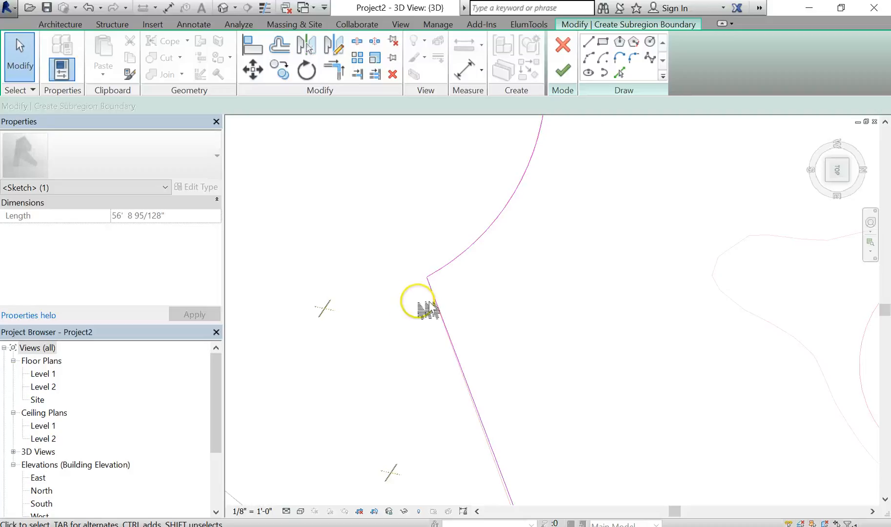
{"action": "left_click", "coordinate": [563, 71]}
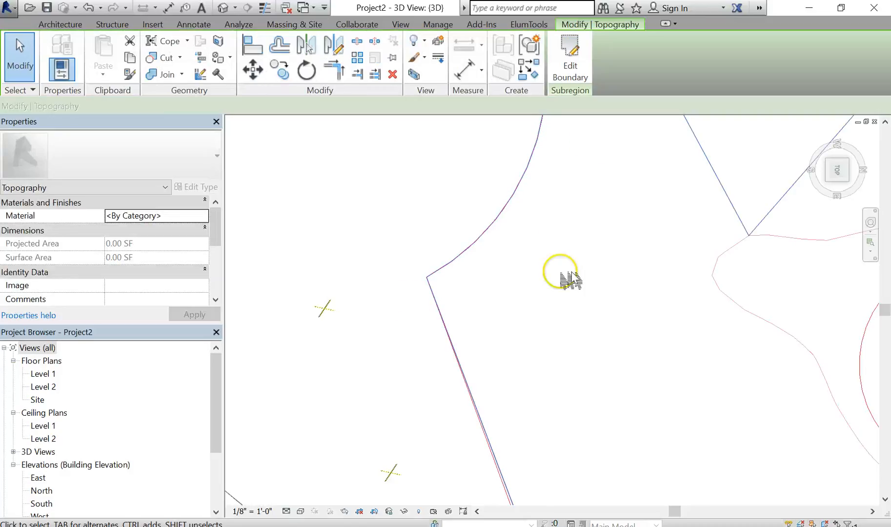
- Set the 3D view to an isometric corner view and switch the visual style to Shaded
{"action": "scroll", "coordinate": [574, 293], "scroll_direction": "down", "scroll_amount": 5}
{"action": "scroll", "coordinate": [574, 292], "scroll_direction": "down", "scroll_amount": 4}
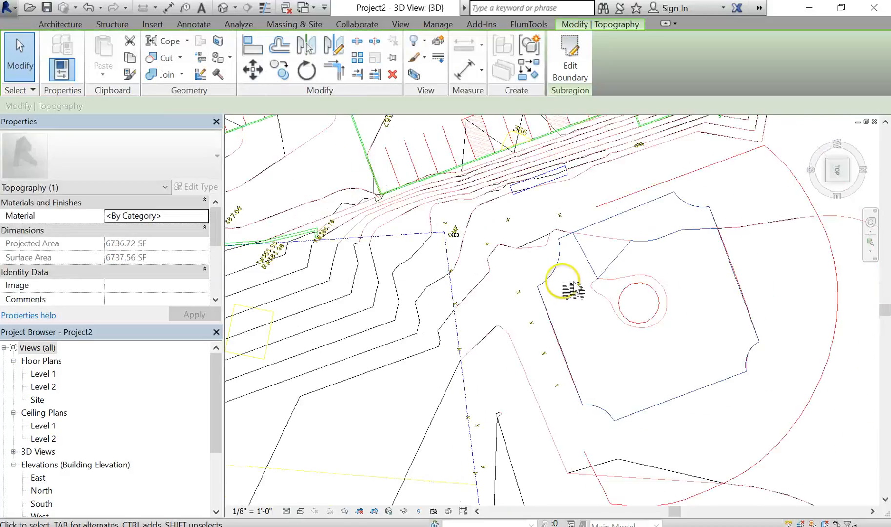
{"action": "left_click", "coordinate": [567, 286]}
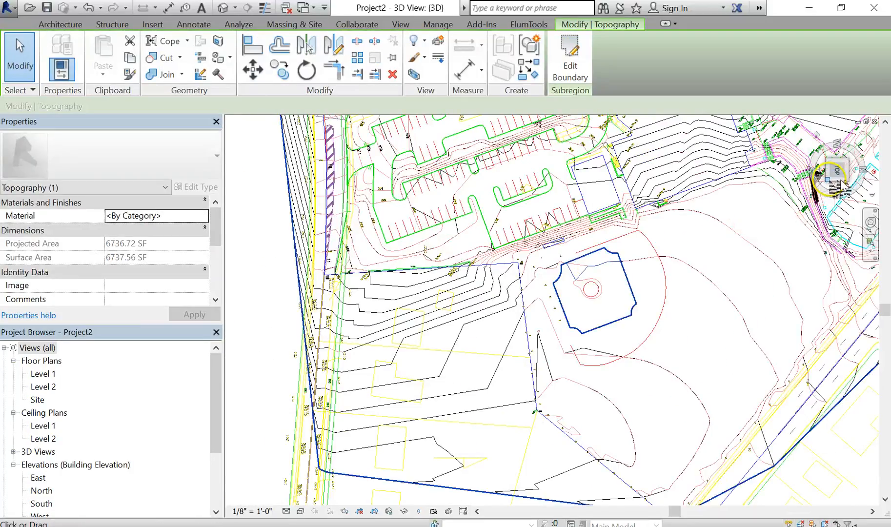
{"action": "left_click", "coordinate": [828, 182]}
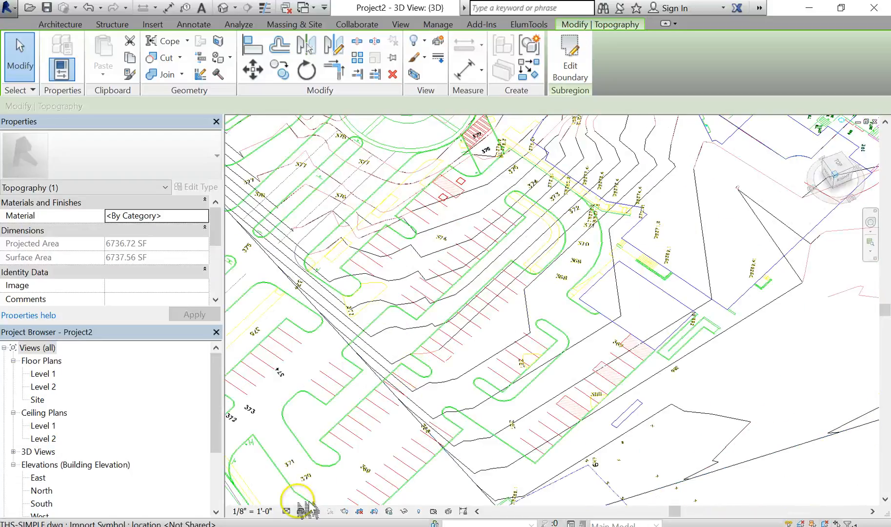
{"action": "left_click", "coordinate": [301, 511]}
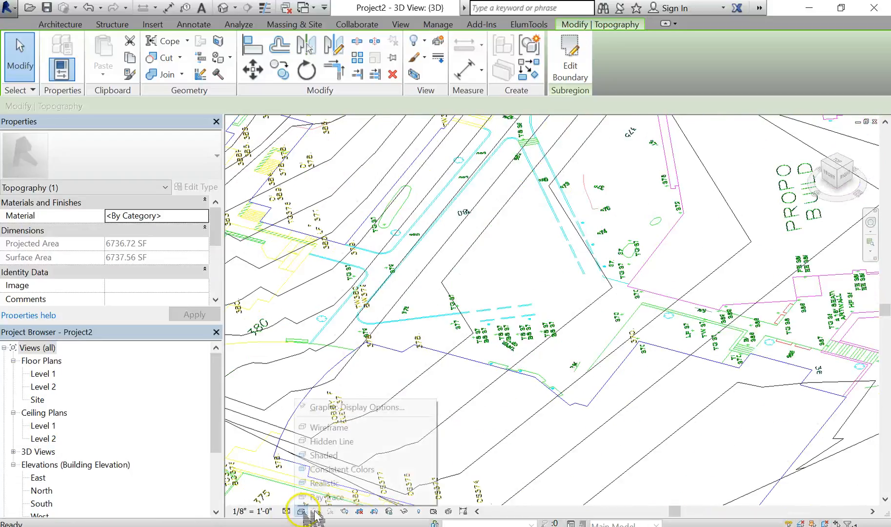
{"action": "left_click", "coordinate": [347, 455]}
{"action": "scroll", "coordinate": [501, 364], "scroll_direction": "down", "scroll_amount": 3}
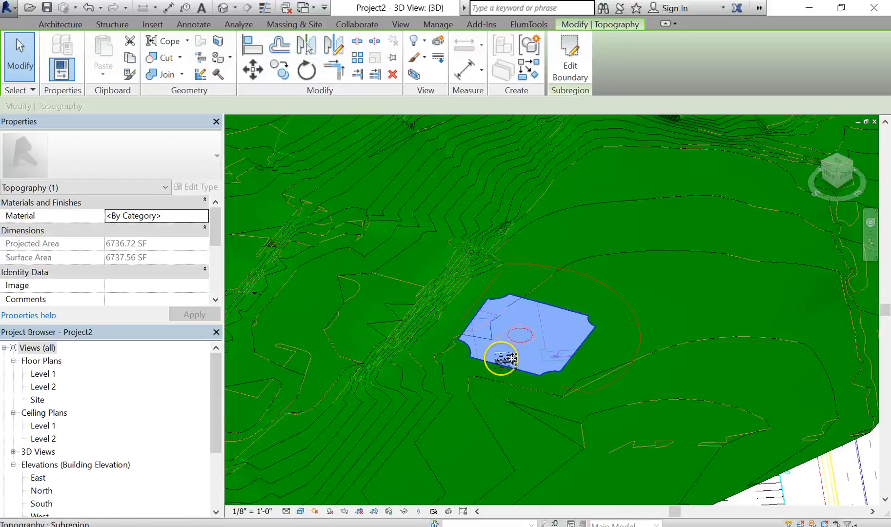
- Examine the new subregion on the shaded toposurface from an orbited, zoomed-out overall view
{"action": "left_click", "coordinate": [622, 485]}
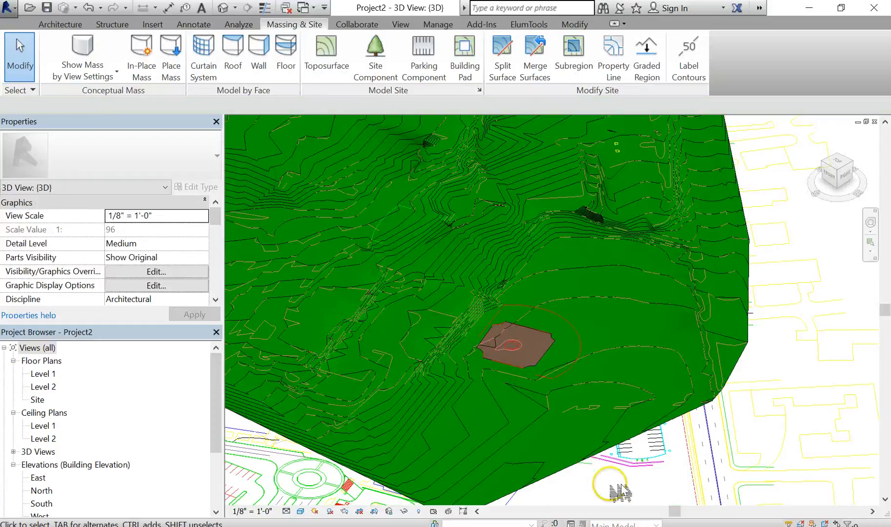
{"action": "middle_click_drag", "start_coordinate": [681, 398], "coordinate": [712, 354]}
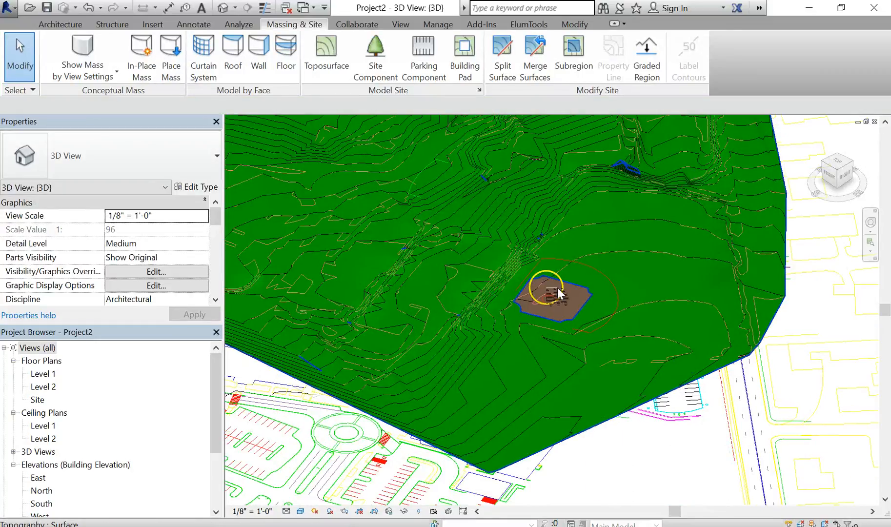
{"action": "middle_click_drag", "start_coordinate": [581, 311], "coordinate": [367, 334], "text": "shift"}
{"action": "scroll", "coordinate": [528, 300], "scroll_direction": "down", "scroll_amount": 2}
{"action": "left_click", "coordinate": [320, 354]}
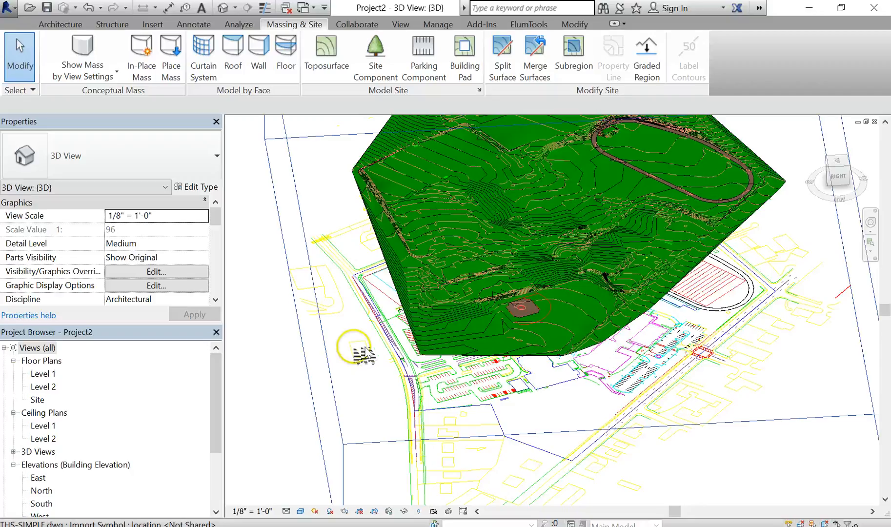
{"action": "left_click", "coordinate": [358, 334]}
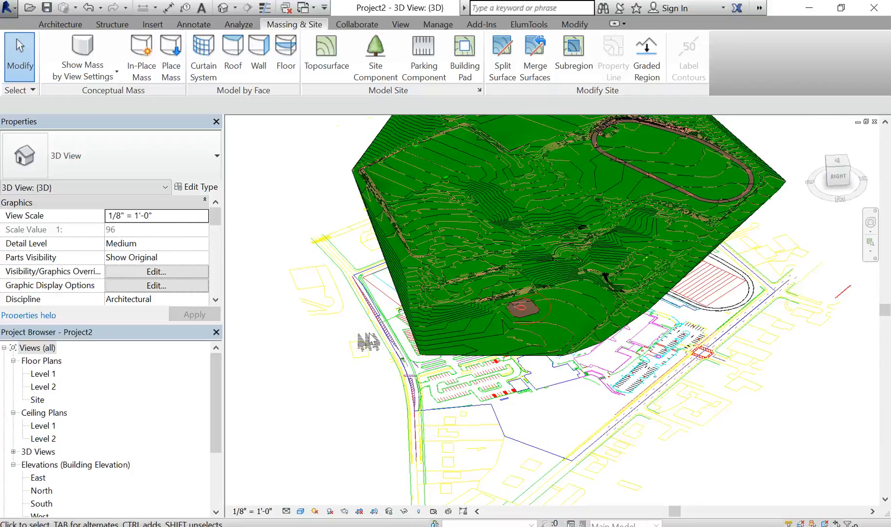
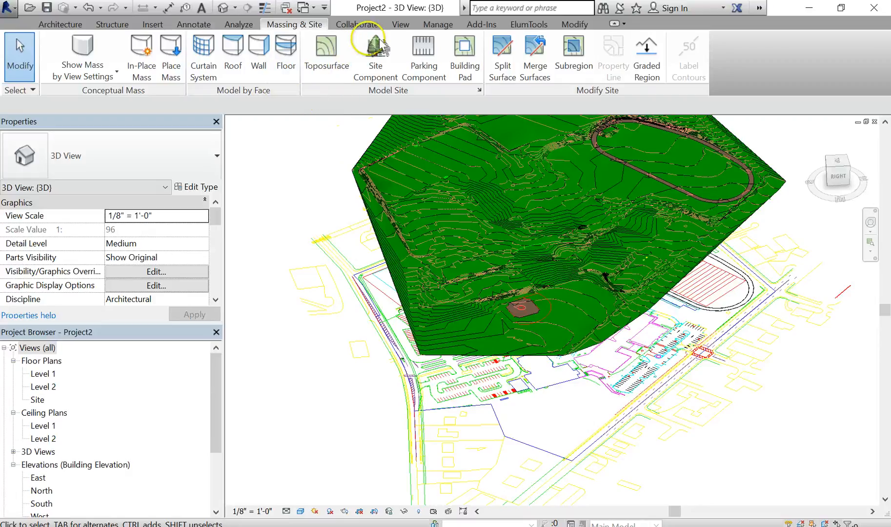
- Open the project's Location Weather and Site dialog and enlarge it
{"action": "left_click", "coordinate": [442, 25]}
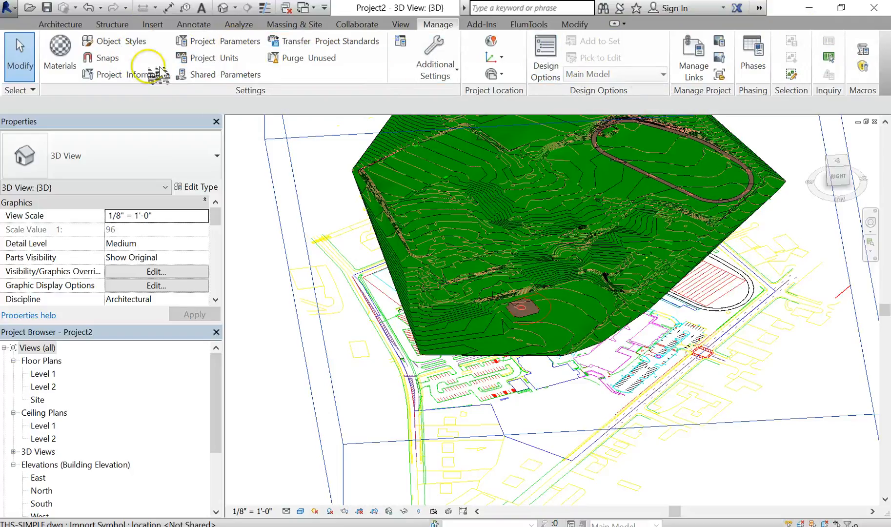
{"action": "left_click", "coordinate": [501, 76]}
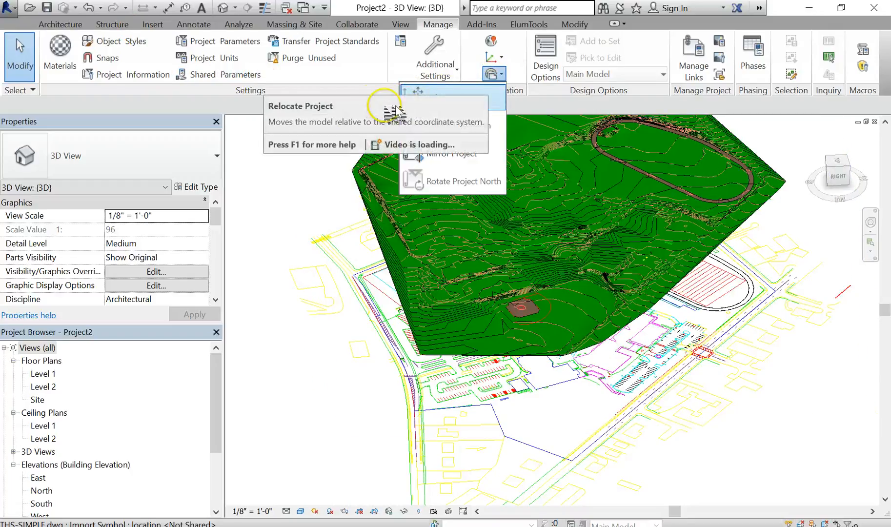
{"action": "left_click", "coordinate": [249, 108]}
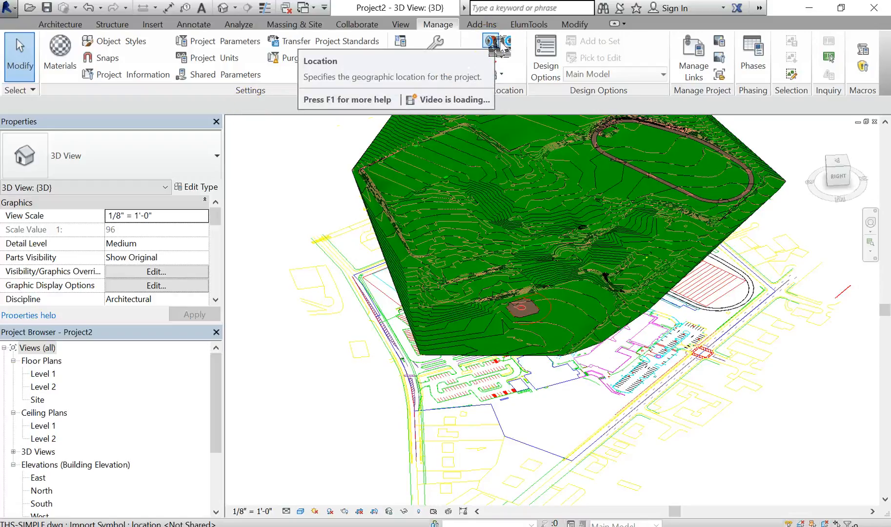
{"action": "left_click", "coordinate": [499, 42]}
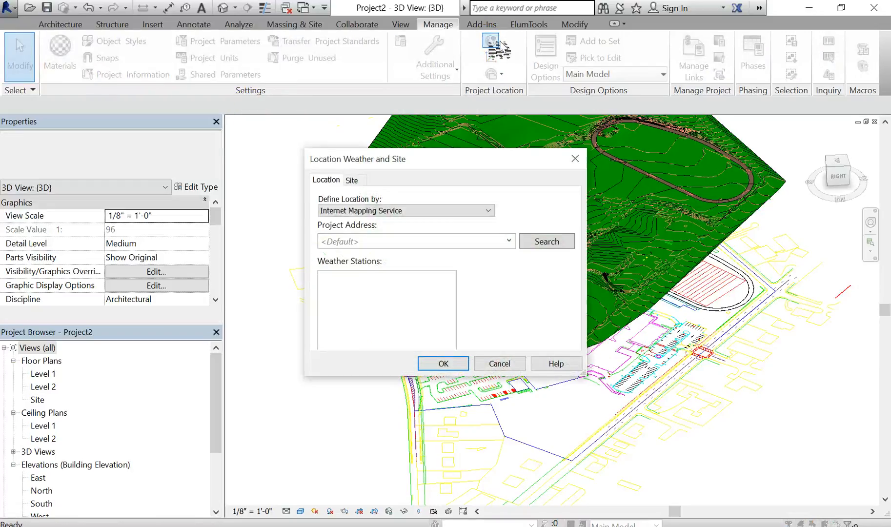
{"action": "left_click_drag", "start_coordinate": [448, 165], "coordinate": [366, 90]}
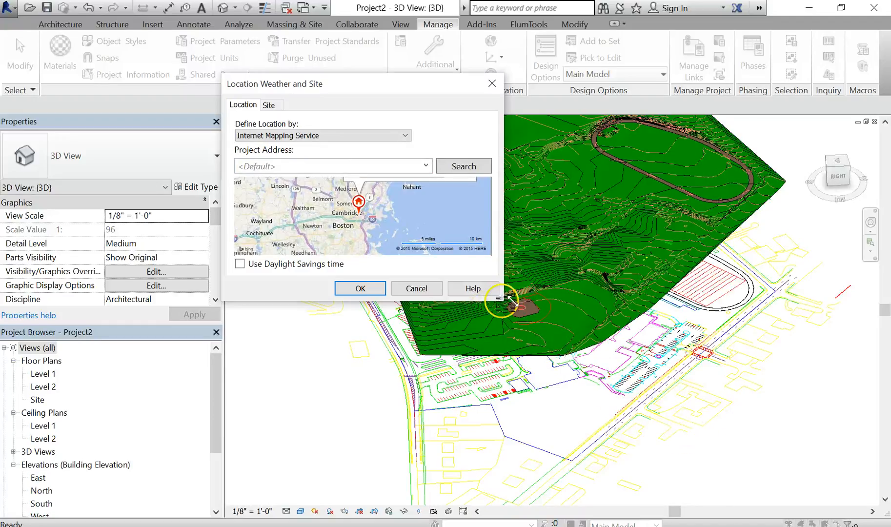
{"action": "left_click_drag", "start_coordinate": [504, 300], "coordinate": [704, 487]}
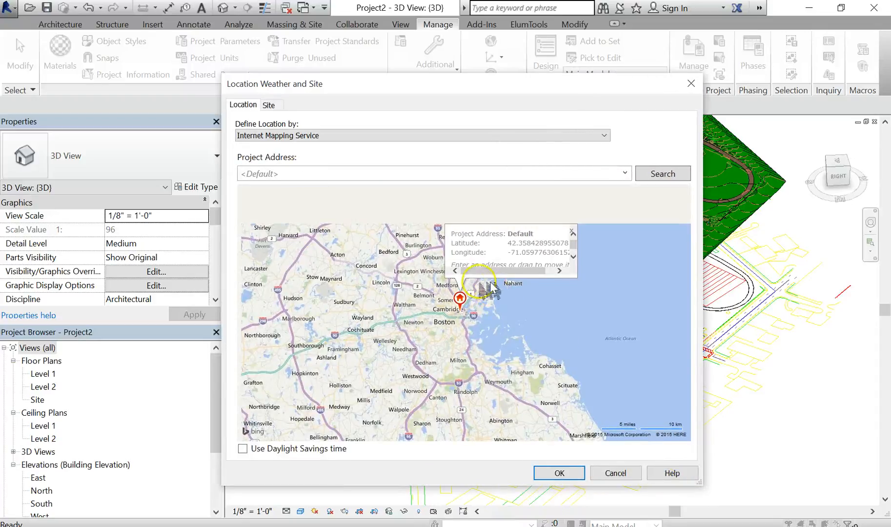
- Try to search the internet mapping service for the project address the haverford school
{"action": "left_click", "coordinate": [295, 172]}
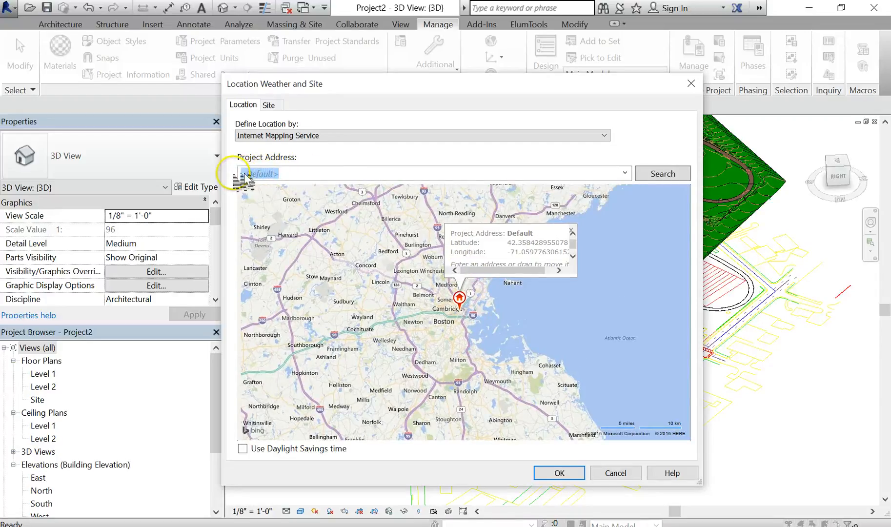
{"action": "type", "text": "the haverford school"}
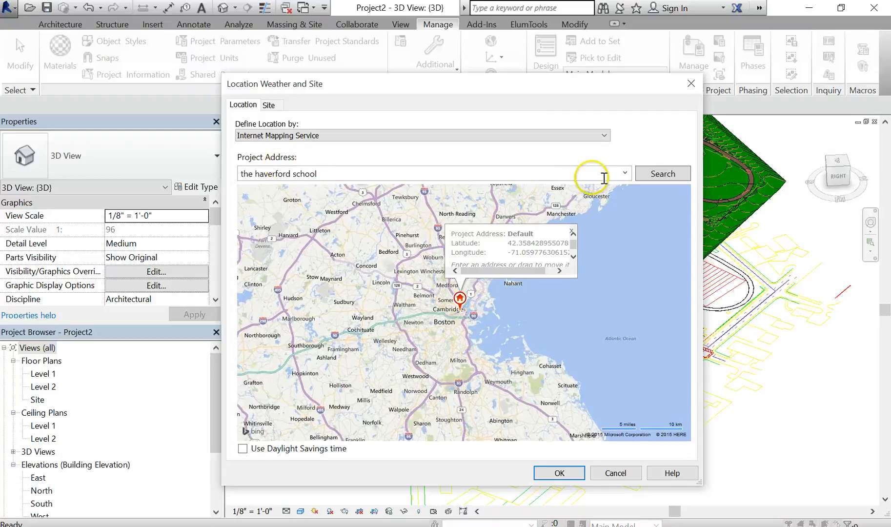
{"action": "left_click", "coordinate": [664, 174]}
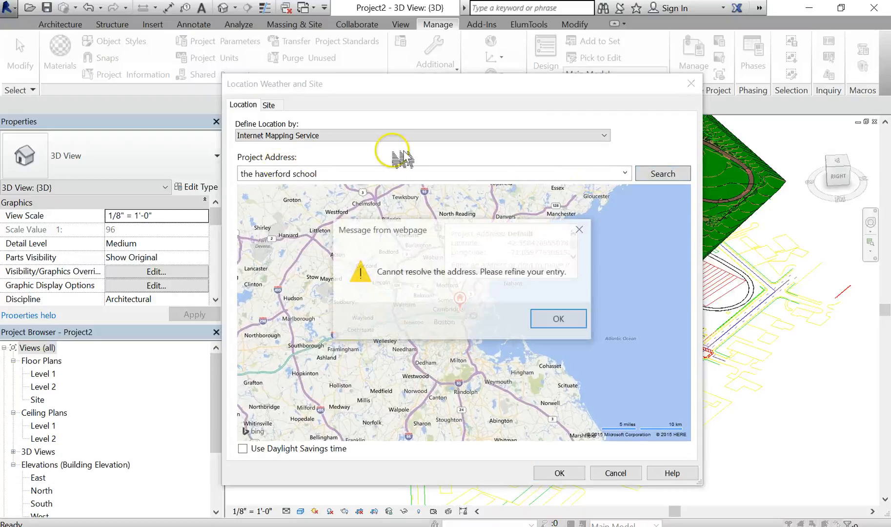
{"action": "left_click", "coordinate": [550, 320]}
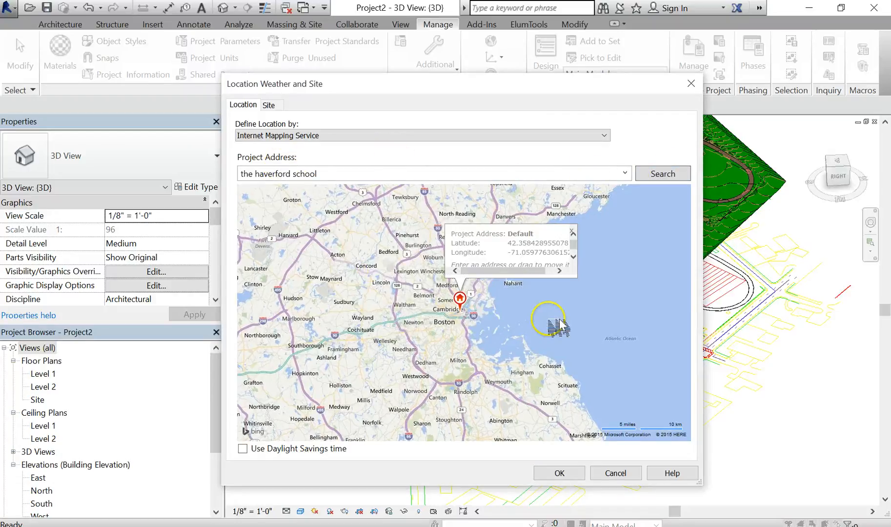
- Switch to the Word assignment document and copy the project location address listed there
{"action": "key", "text": "alt+Tab"}
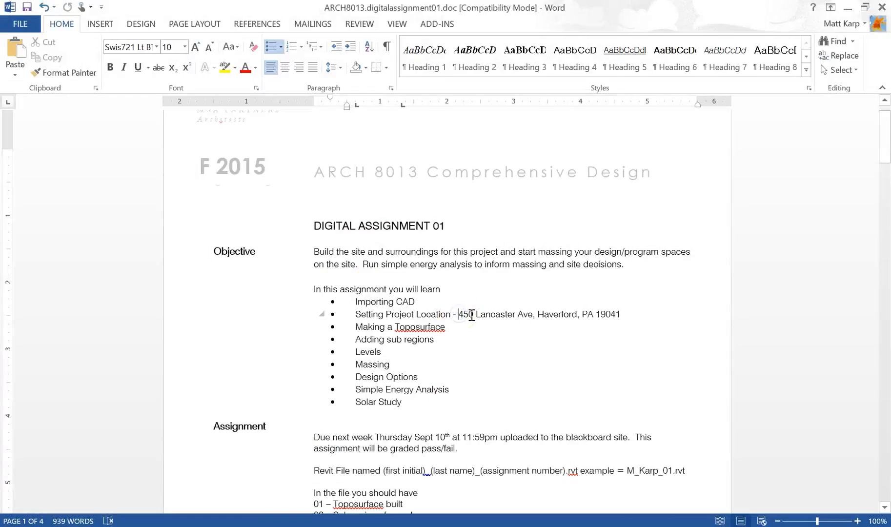
{"action": "left_click_drag", "start_coordinate": [472, 315], "coordinate": [549, 320]}
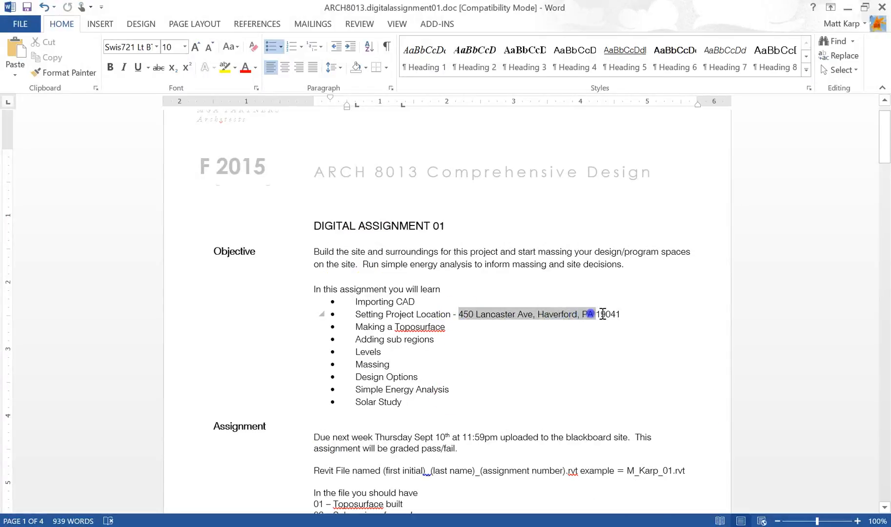
{"action": "left_click_drag", "start_coordinate": [603, 314], "coordinate": [603, 314]}
{"action": "key", "text": "ctrl+c"}
{"action": "left_click_drag", "start_coordinate": [510, 315], "coordinate": [522, 325]}
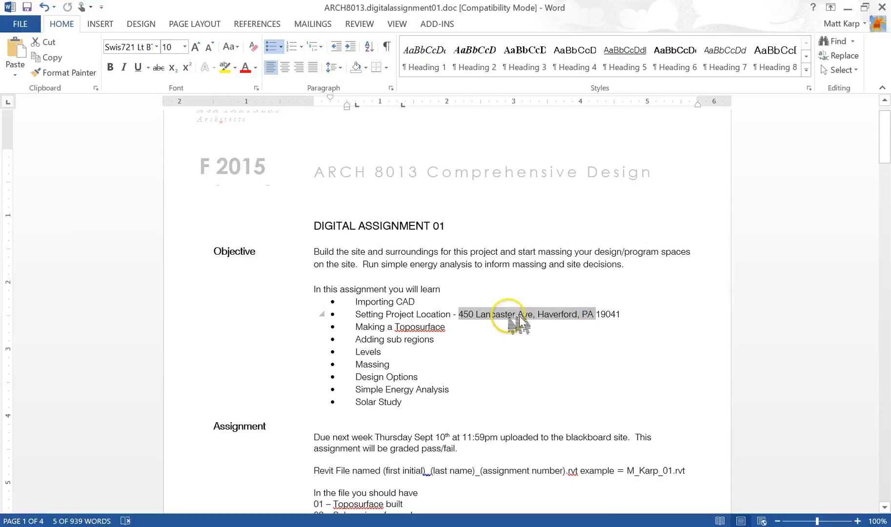
{"action": "left_click", "coordinate": [384, 526]}
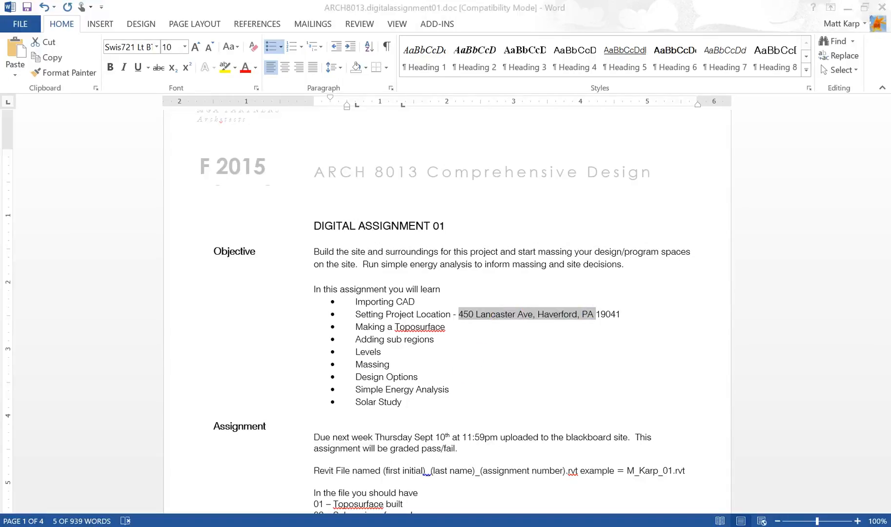
- Replace the Project Address with the copied address and search for it on the map
{"action": "left_click", "coordinate": [339, 175]}
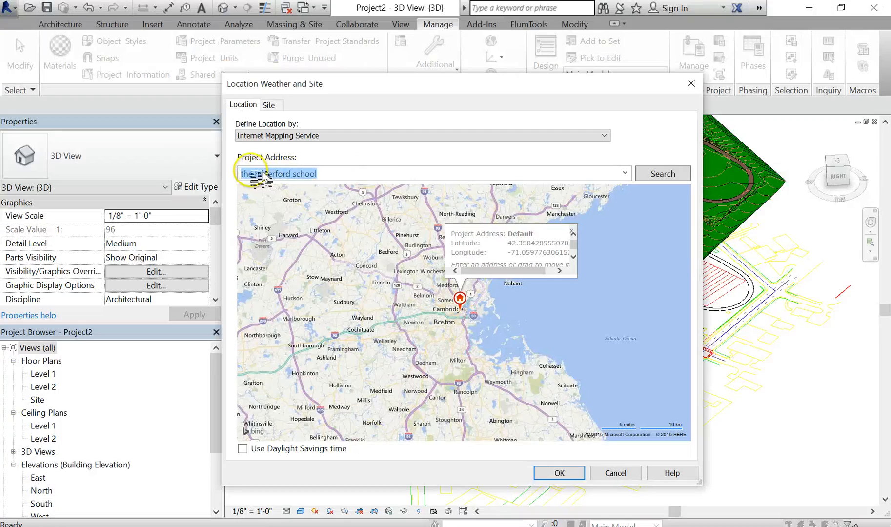
{"action": "key", "text": "ctrl+v"}
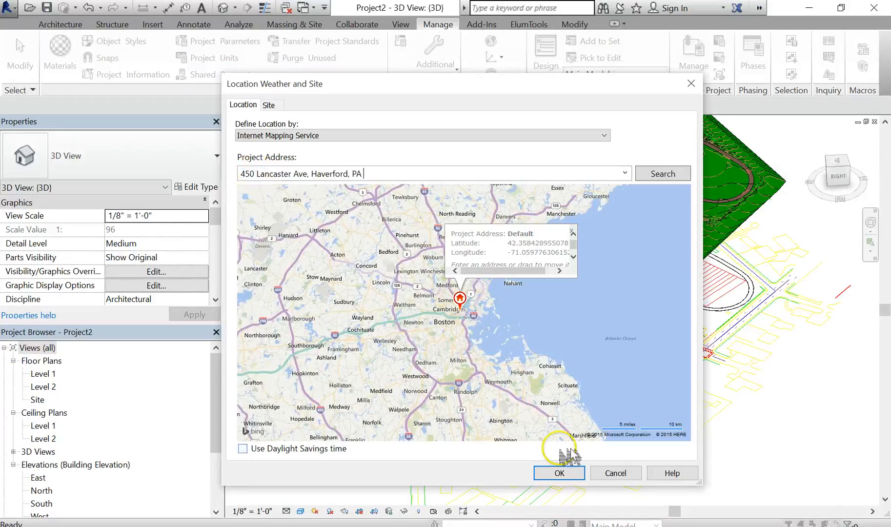
{"action": "left_click", "coordinate": [666, 175]}
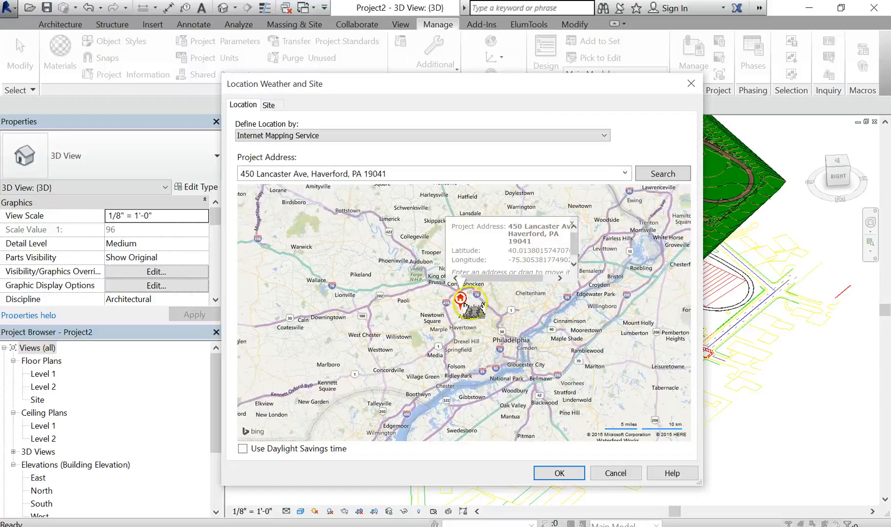
- Zoom the map into the school campus, drag the project pin onto the campus buildings, and confirm the location
{"action": "left_click", "coordinate": [473, 308]}
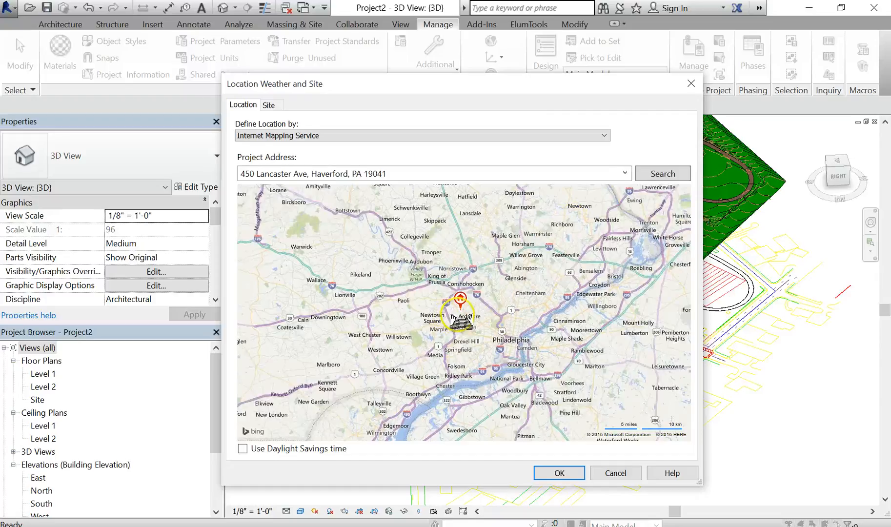
{"action": "scroll", "coordinate": [460, 320], "scroll_direction": "up", "scroll_amount": 5}
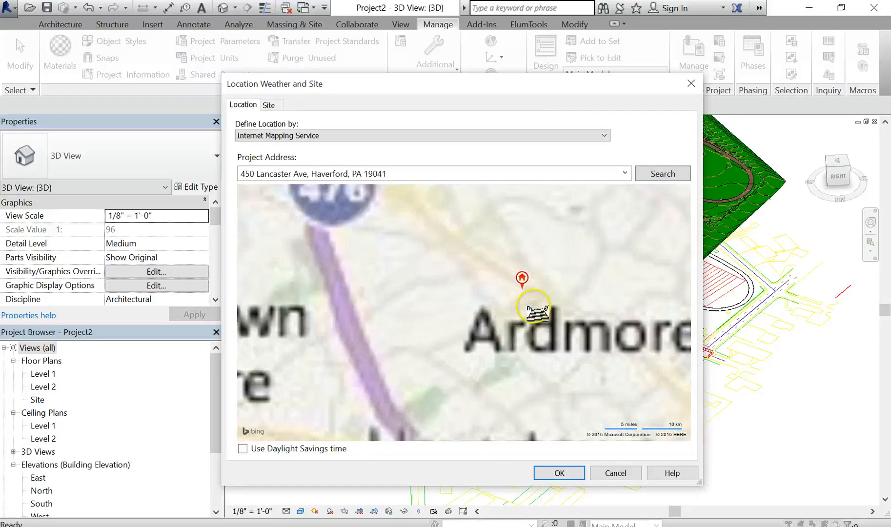
{"action": "scroll", "coordinate": [536, 305], "scroll_direction": "up", "scroll_amount": 3}
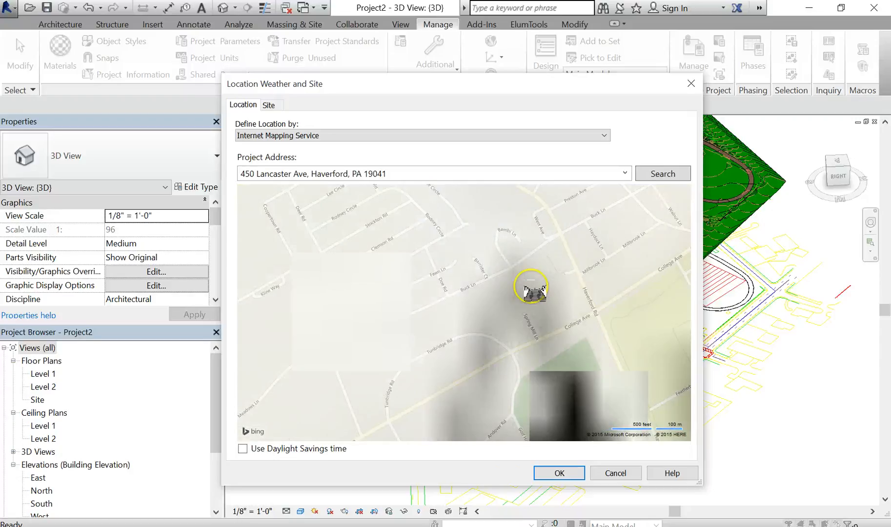
{"action": "scroll", "coordinate": [532, 293], "scroll_direction": "down", "scroll_amount": 2}
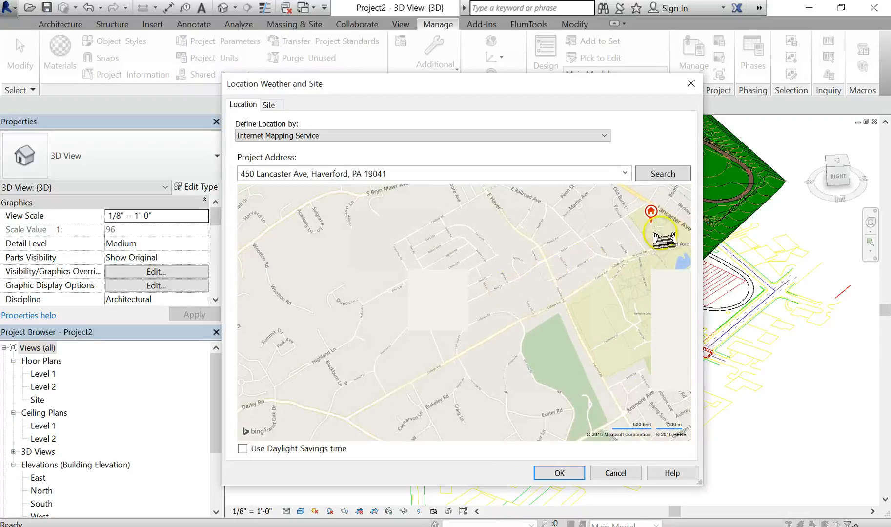
{"action": "scroll", "coordinate": [677, 230], "scroll_direction": "up", "scroll_amount": 2}
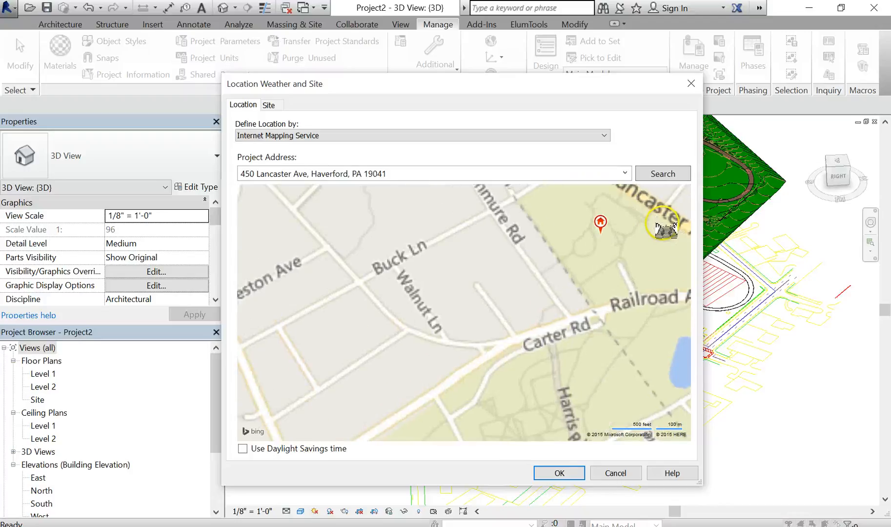
{"action": "left_click_drag", "start_coordinate": [641, 229], "coordinate": [552, 298]}
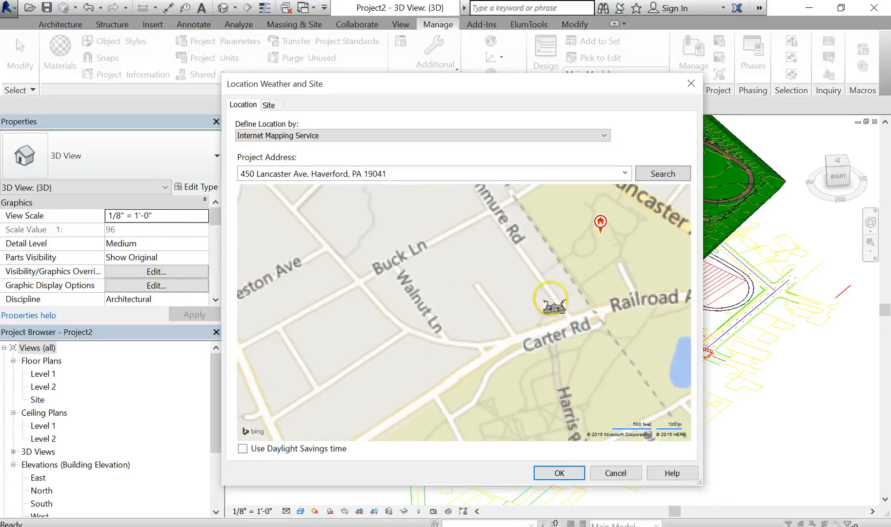
{"action": "scroll", "coordinate": [551, 299], "scroll_direction": "up", "scroll_amount": 1}
{"action": "scroll", "coordinate": [512, 305], "scroll_direction": "down", "scroll_amount": 2}
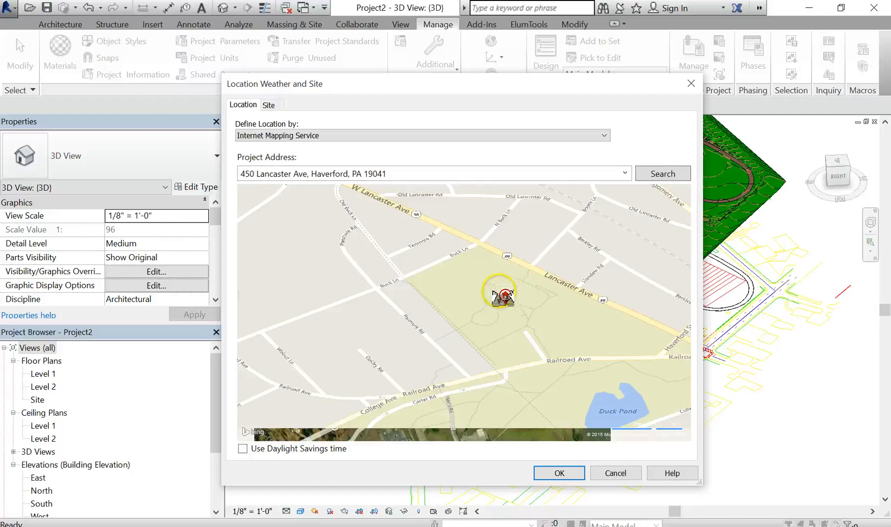
{"action": "mouse_move", "coordinate": [505, 299]}
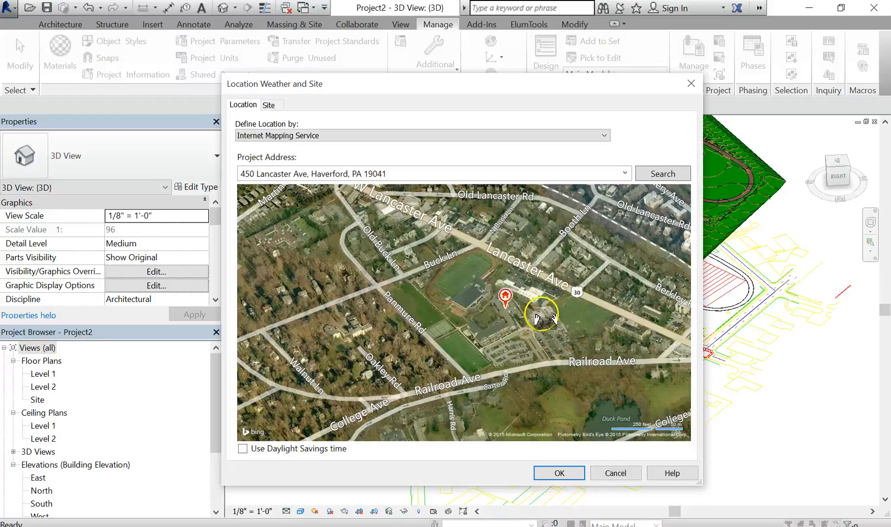
{"action": "mouse_move", "coordinate": [504, 296]}
{"action": "left_mouse_down"}
{"action": "mouse_move", "coordinate": [557, 309]}
{"action": "mouse_move", "coordinate": [549, 309]}
{"action": "left_mouse_up"}
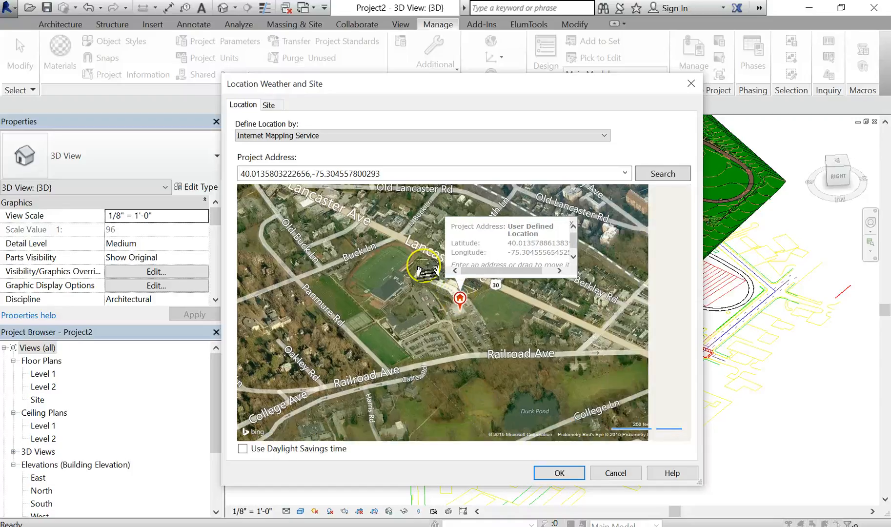
{"action": "left_click", "coordinate": [566, 473]}
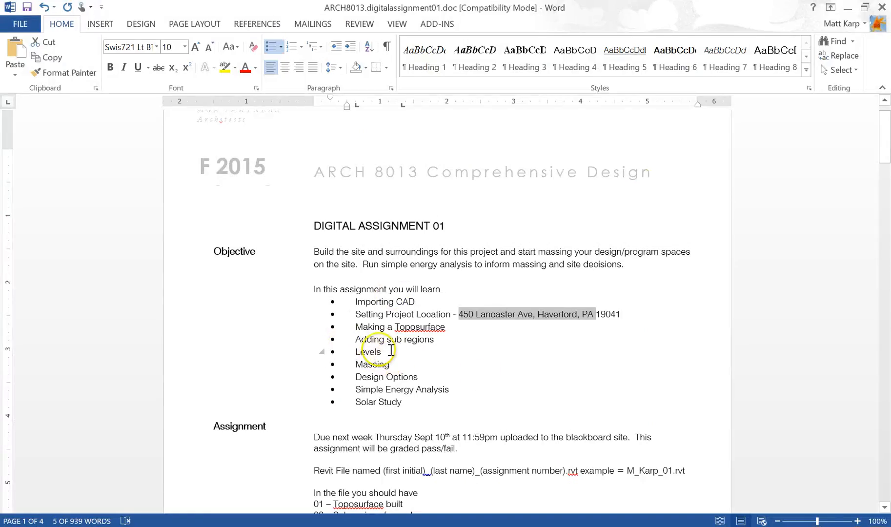
- Review the assignment's task list in the Word document and return to the Revit project
{"action": "left_click_drag", "start_coordinate": [401, 367], "coordinate": [364, 370]}
{"action": "left_click", "coordinate": [378, 352]}
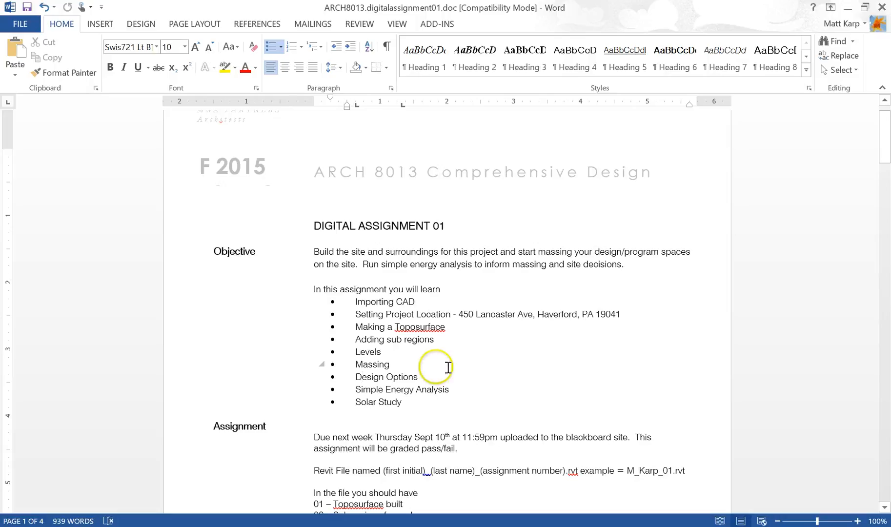
{"action": "left_click", "coordinate": [383, 352]}
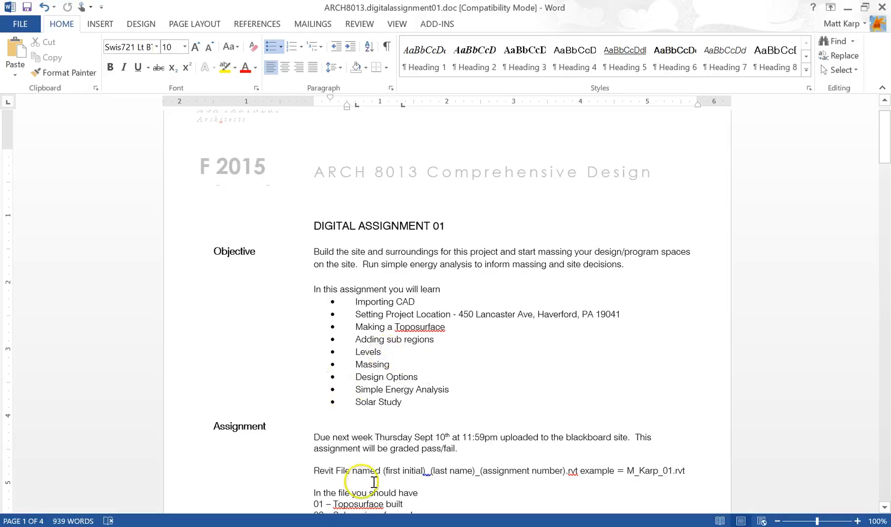
{"action": "left_click", "coordinate": [327, 526]}
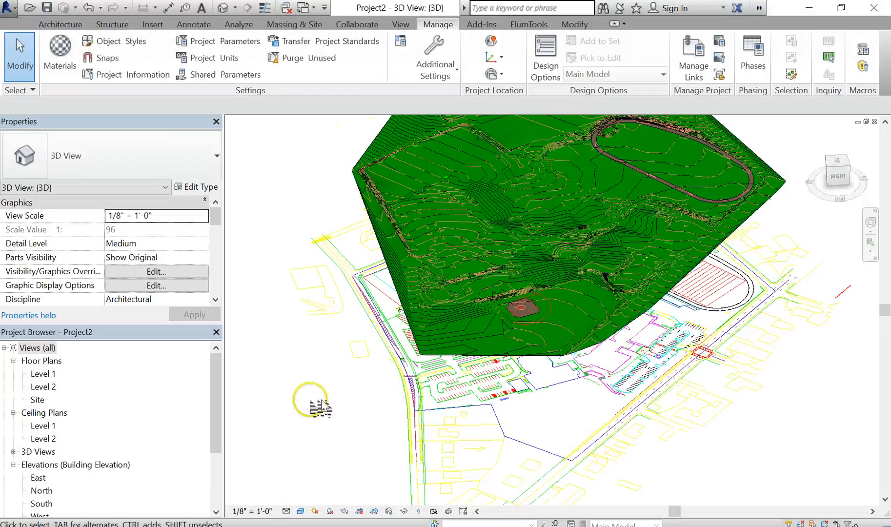
- Open the North elevation view and select the toposurface to examine its profile
{"action": "left_click_drag", "start_coordinate": [222, 385], "coordinate": [216, 409]}
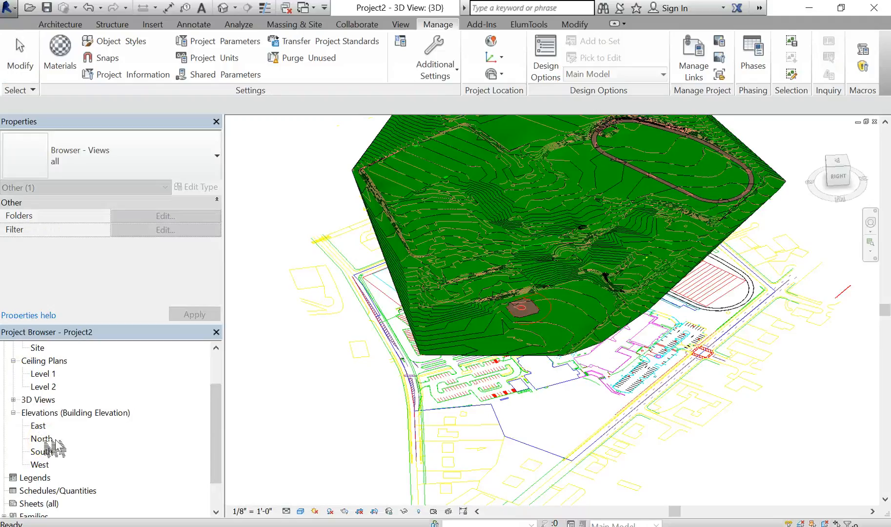
{"action": "double_click", "coordinate": [49, 442]}
{"action": "left_click", "coordinate": [332, 403]}
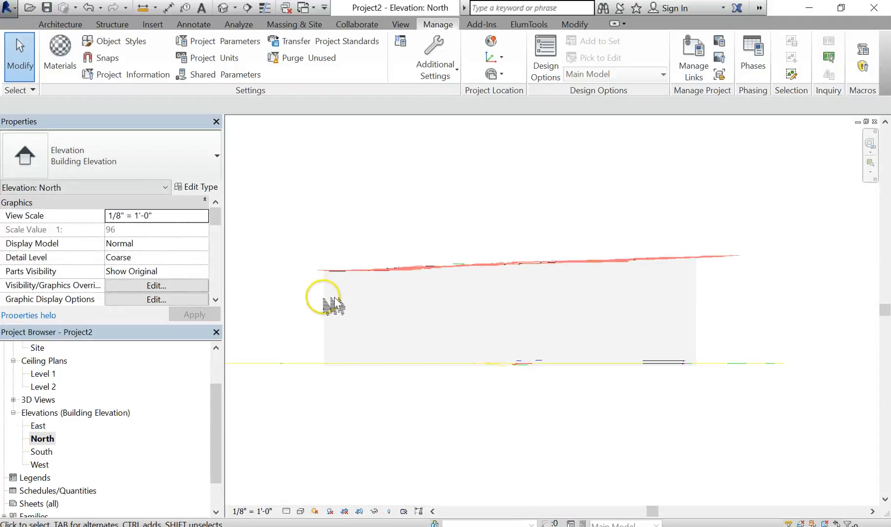
{"action": "left_click", "coordinate": [365, 269]}
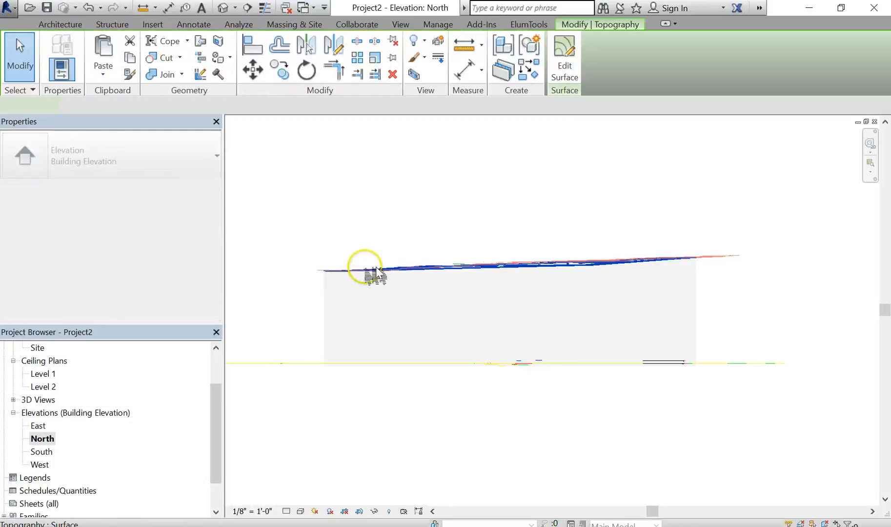
{"action": "left_click", "coordinate": [609, 452]}
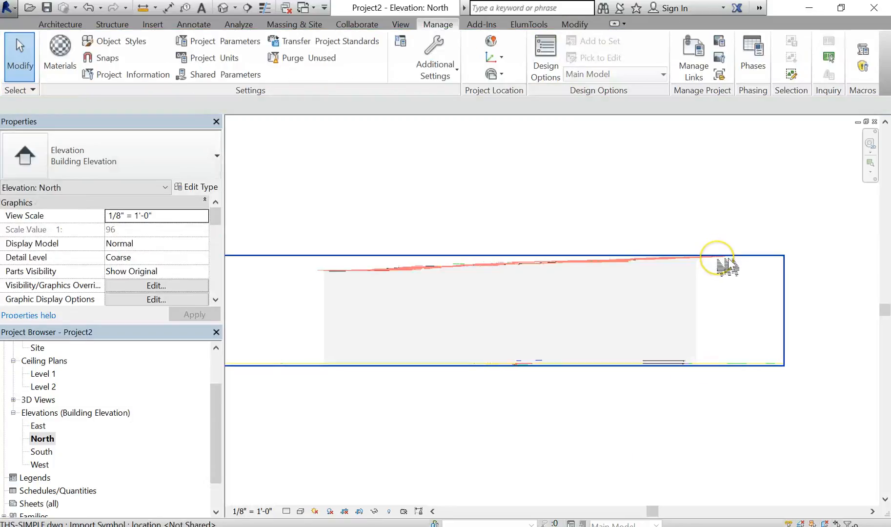
{"action": "scroll", "coordinate": [675, 391], "scroll_direction": "up", "scroll_amount": 3}
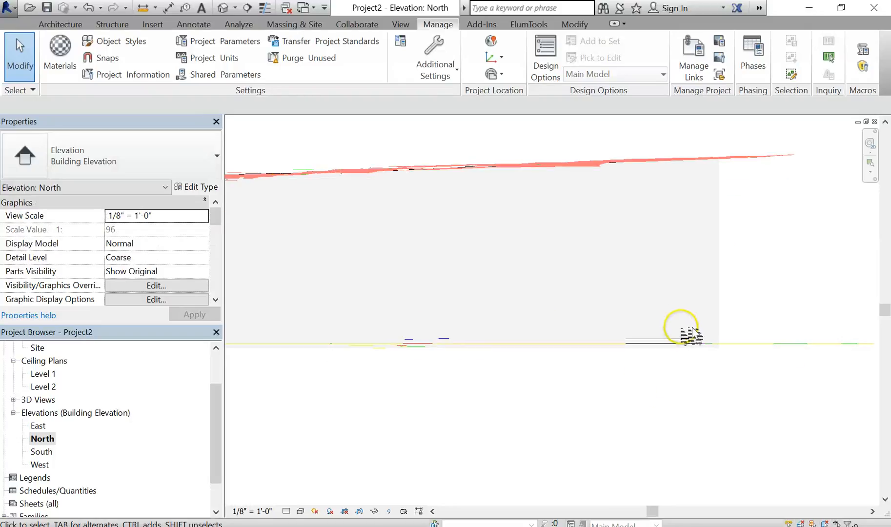
- Select both Level 1 and Level 2 and move them up 359'
{"action": "scroll", "coordinate": [693, 332], "scroll_direction": "up", "scroll_amount": 5}
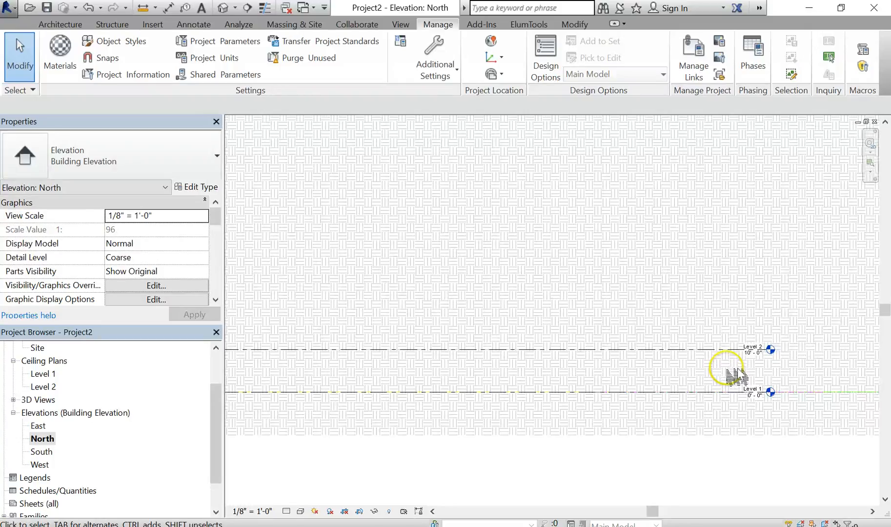
{"action": "left_click", "coordinate": [708, 392]}
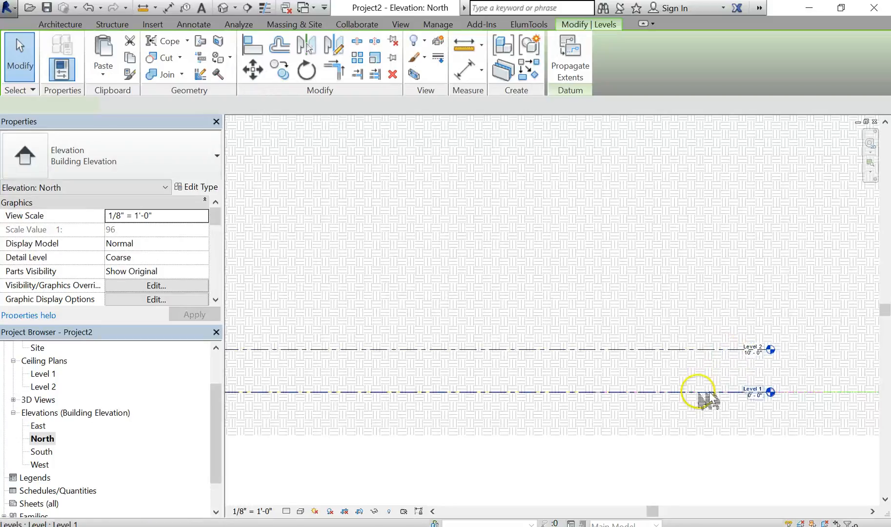
{"action": "left_click", "coordinate": [669, 349], "text": "ctrl"}
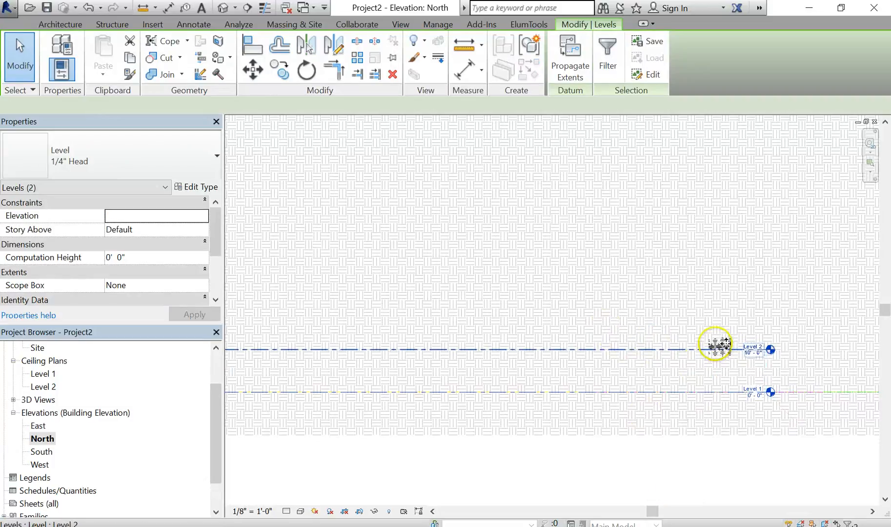
{"action": "left_click", "coordinate": [693, 469]}
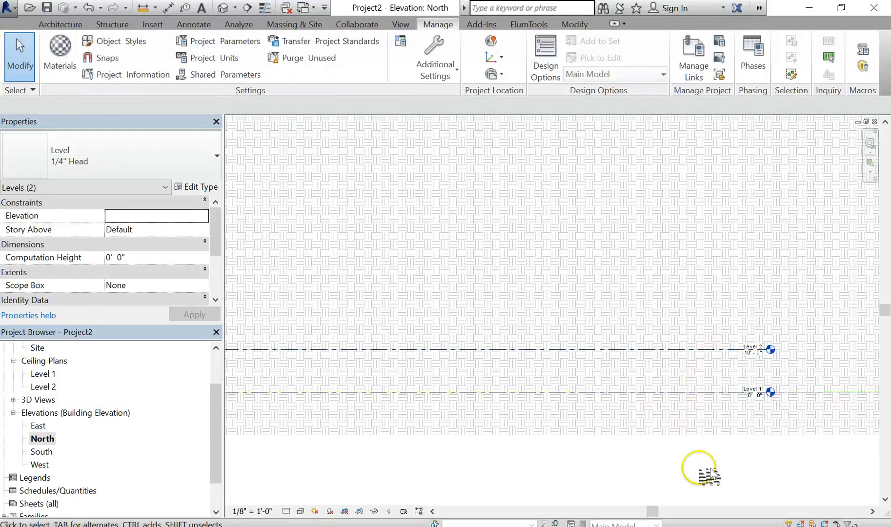
{"action": "left_click", "coordinate": [701, 392]}
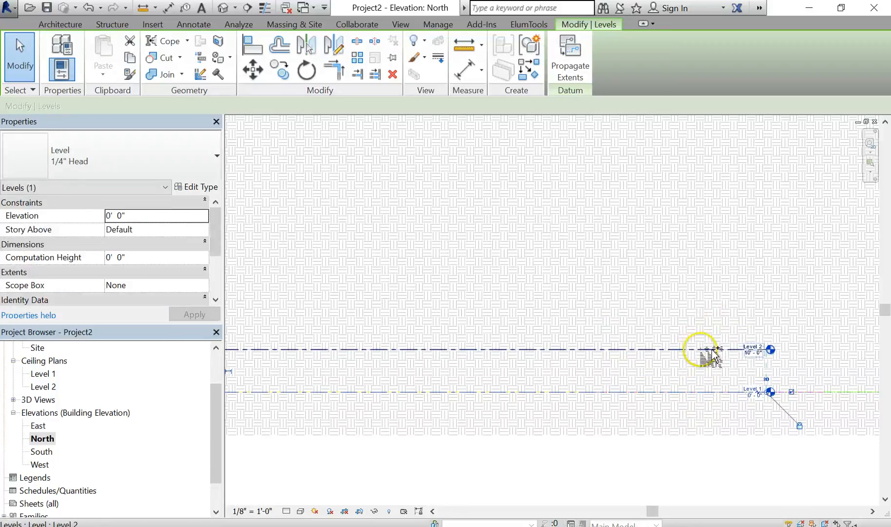
{"action": "left_click", "coordinate": [715, 352], "text": "ctrl"}
{"action": "scroll", "coordinate": [664, 339], "scroll_direction": "down", "scroll_amount": 2}
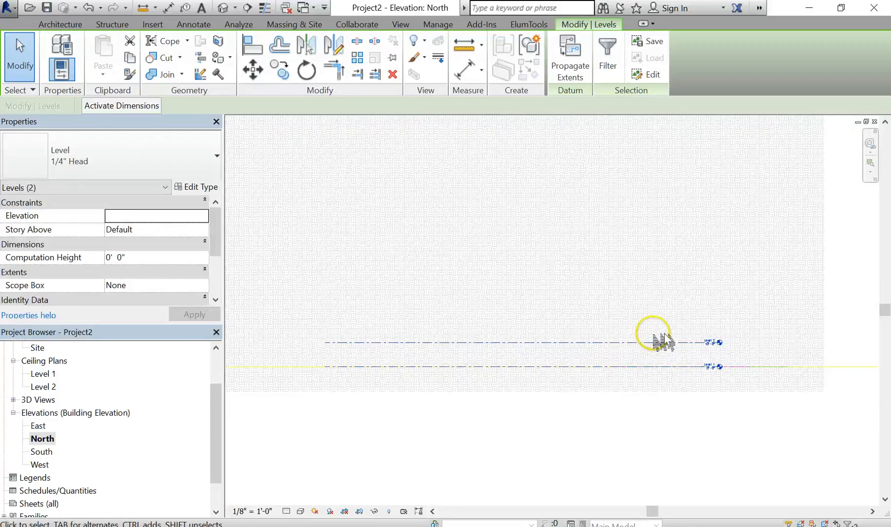
{"action": "scroll", "coordinate": [666, 392], "scroll_direction": "down", "scroll_amount": 3}
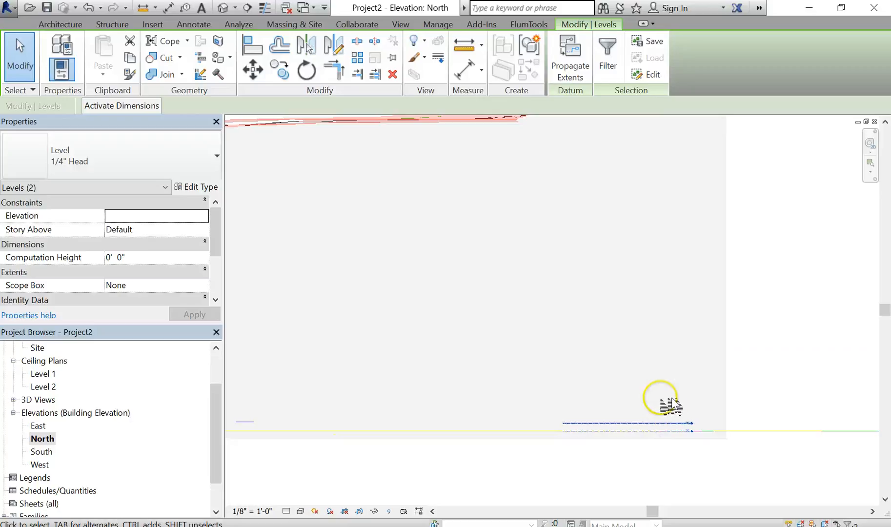
{"action": "scroll", "coordinate": [668, 397], "scroll_direction": "down", "scroll_amount": 1}
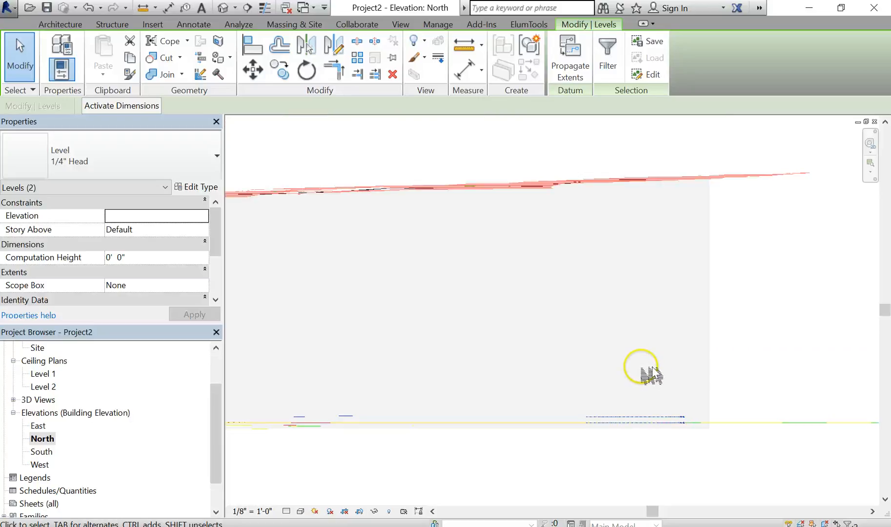
{"action": "left_click", "coordinate": [253, 71]}
{"action": "left_click", "coordinate": [638, 414]}
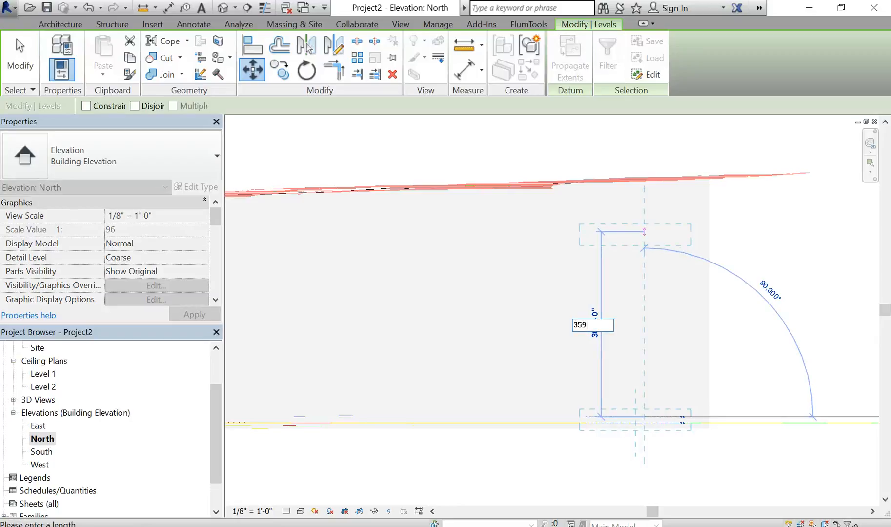
{"action": "key", "text": "Return"}
{"action": "key", "text": "Escape"}
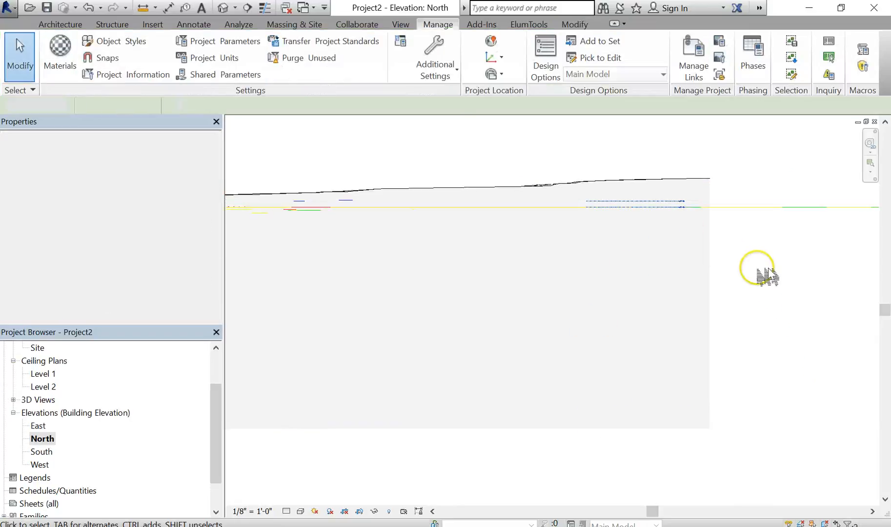
- Inspect the imported THS-SIMPLE.dwg's properties, then undo the move of both levels
{"action": "scroll", "coordinate": [757, 281], "scroll_direction": "down", "scroll_amount": 2}
{"action": "middle_click_drag", "start_coordinate": [758, 292], "coordinate": [750, 351]}
{"action": "key", "text": "Escape"}
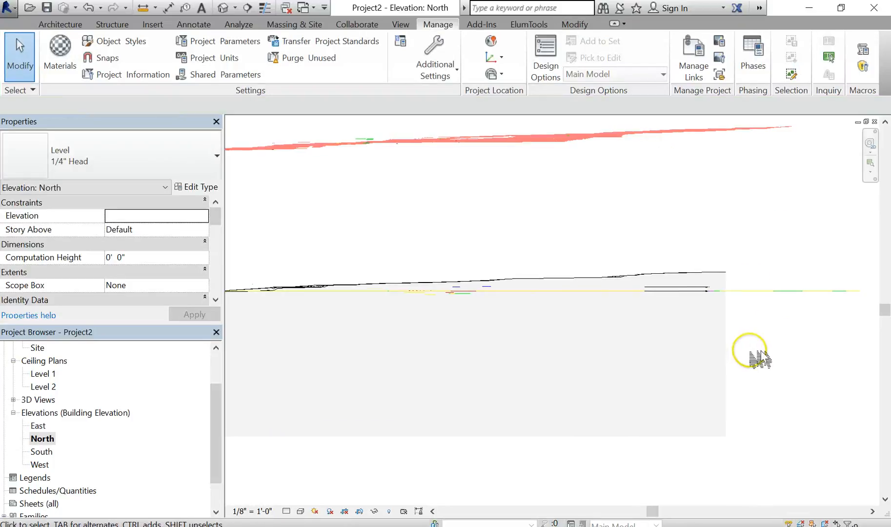
{"action": "scroll", "coordinate": [647, 288], "scroll_direction": "up", "scroll_amount": 2}
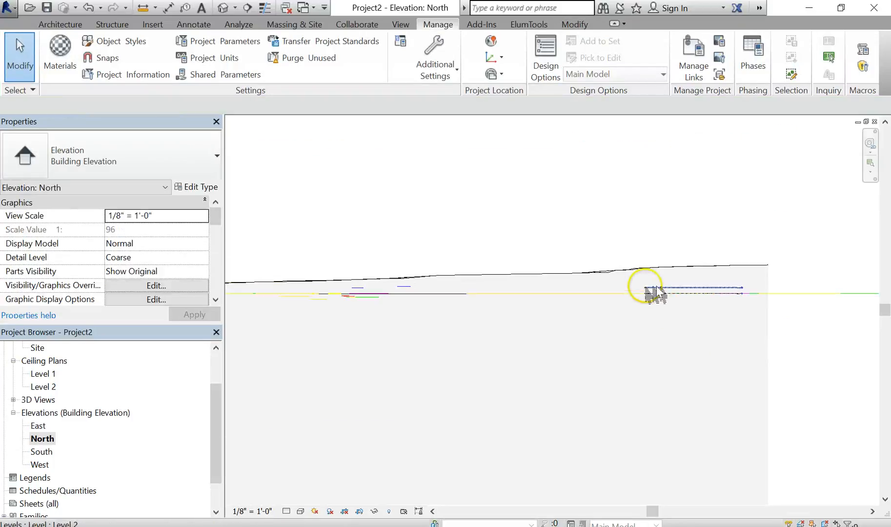
{"action": "scroll", "coordinate": [679, 295], "scroll_direction": "up", "scroll_amount": 3}
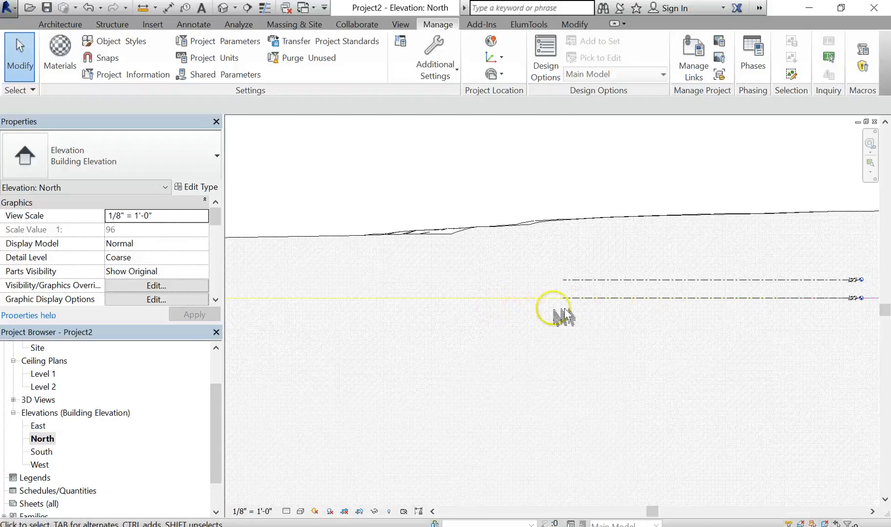
{"action": "scroll", "coordinate": [586, 315], "scroll_direction": "down", "scroll_amount": 2}
{"action": "middle_click_drag", "start_coordinate": [641, 312], "coordinate": [593, 311]}
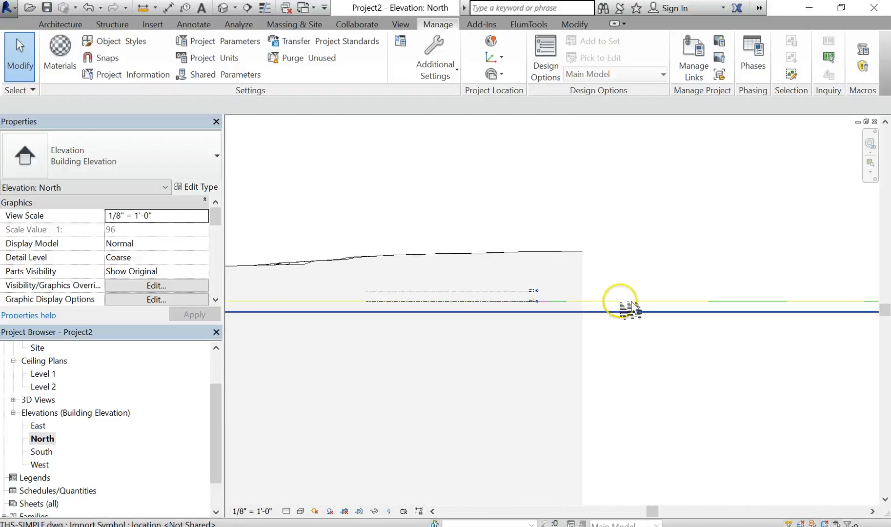
{"action": "left_click", "coordinate": [630, 309]}
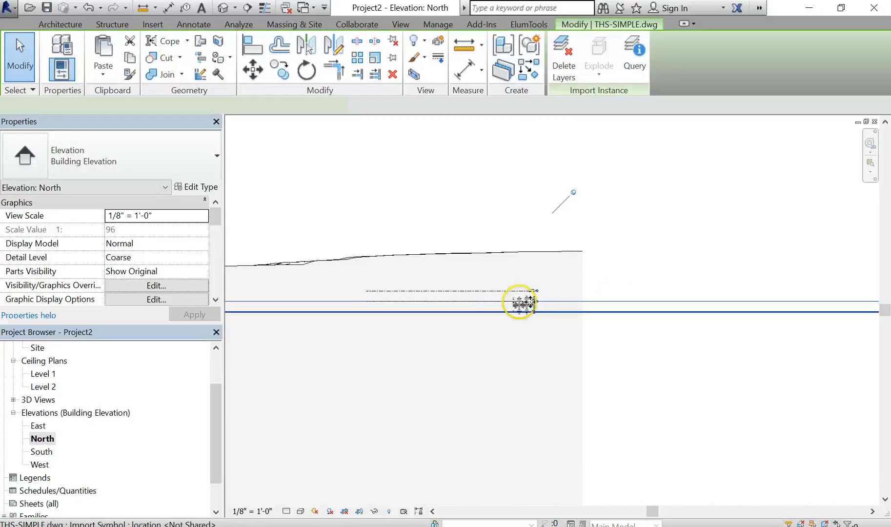
{"action": "scroll", "coordinate": [523, 303], "scroll_direction": "up", "scroll_amount": 5}
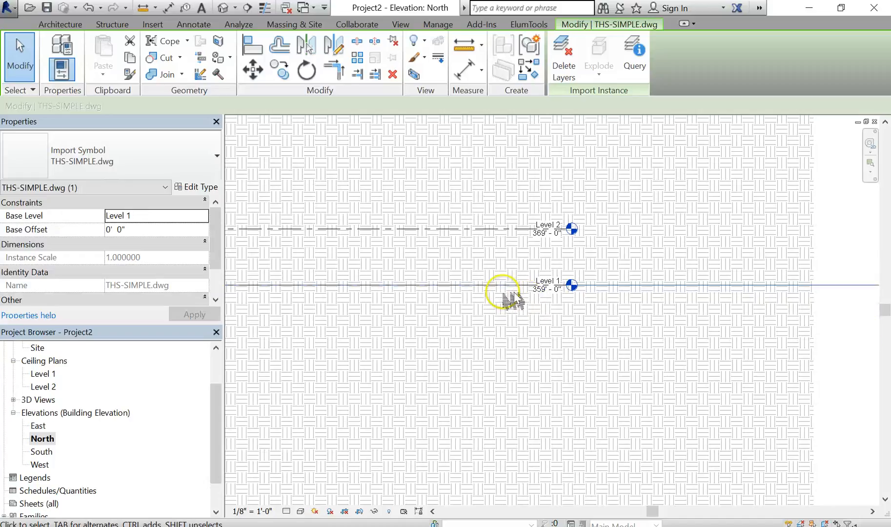
{"action": "scroll", "coordinate": [665, 298], "scroll_direction": "down", "scroll_amount": 5}
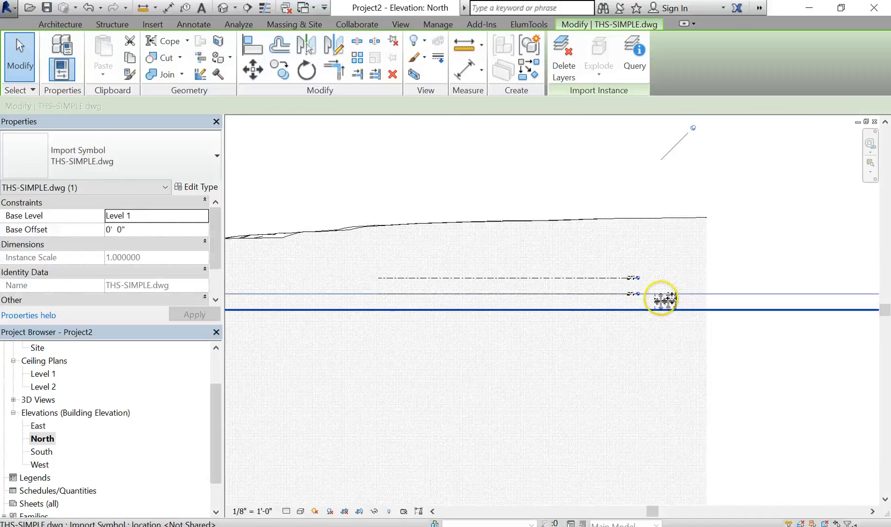
{"action": "scroll", "coordinate": [665, 298], "scroll_direction": "down", "scroll_amount": 5}
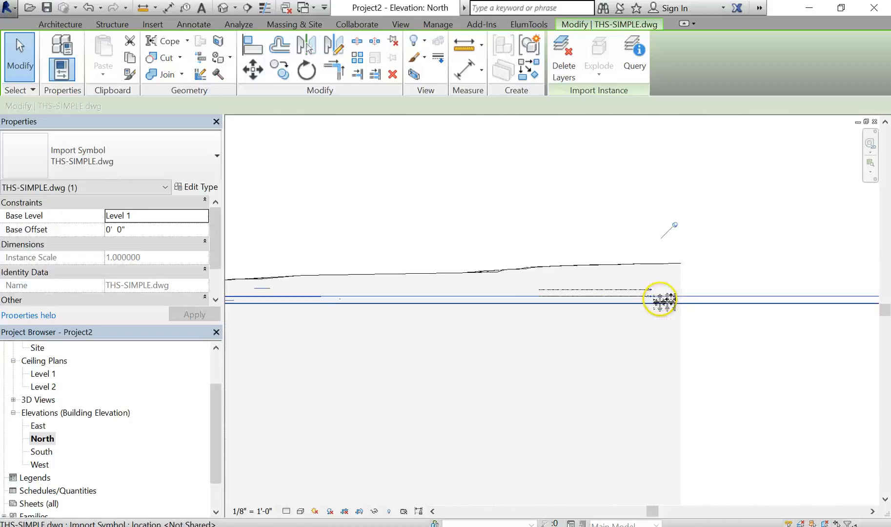
{"action": "left_click", "coordinate": [726, 347]}
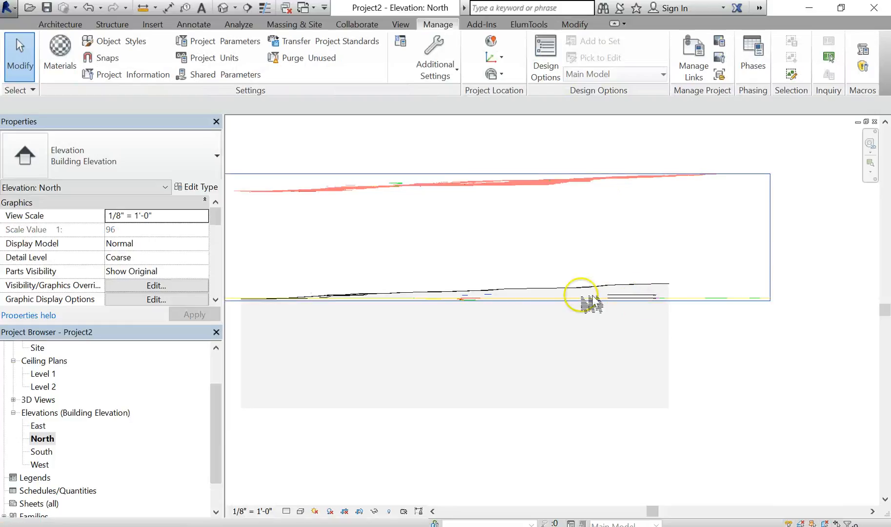
{"action": "left_click", "coordinate": [89, 8]}
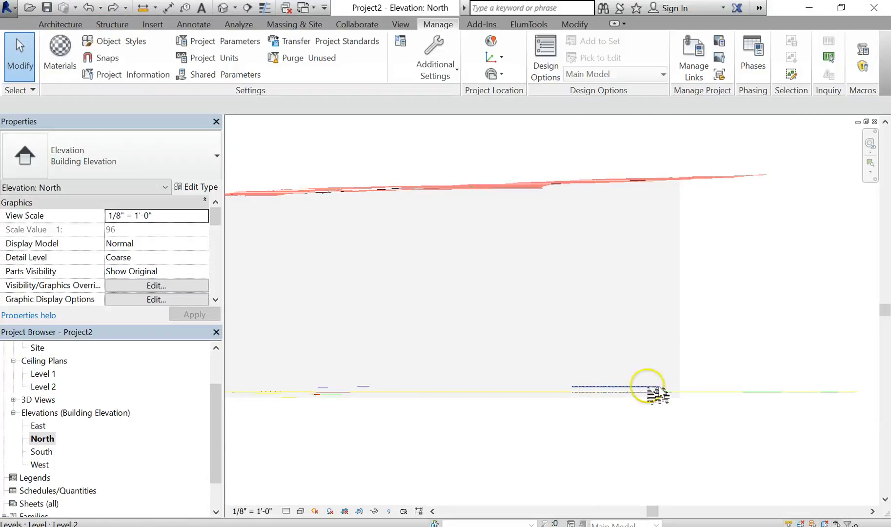
- Select Level 2 and move it up to about 362' elevation near the top of the toposurface
{"action": "scroll", "coordinate": [641, 392], "scroll_direction": "up", "scroll_amount": 2}
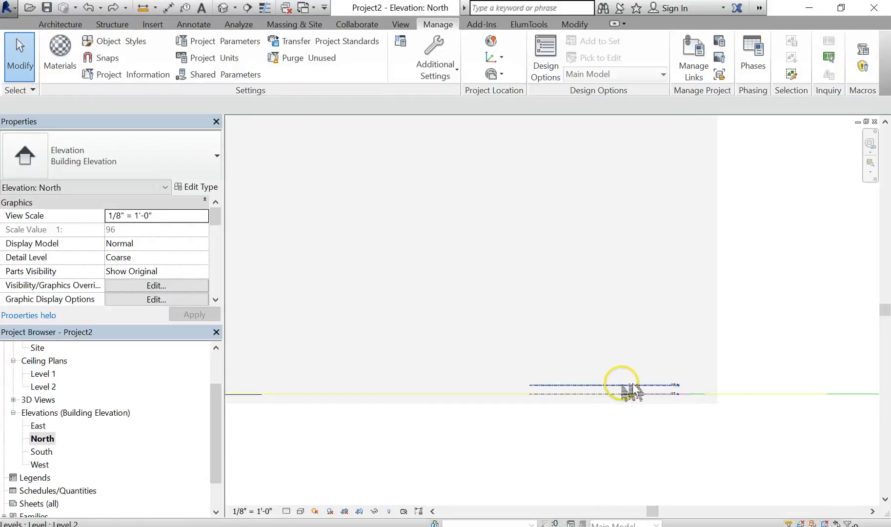
{"action": "left_click", "coordinate": [627, 386]}
{"action": "scroll", "coordinate": [587, 328], "scroll_direction": "down", "scroll_amount": 2}
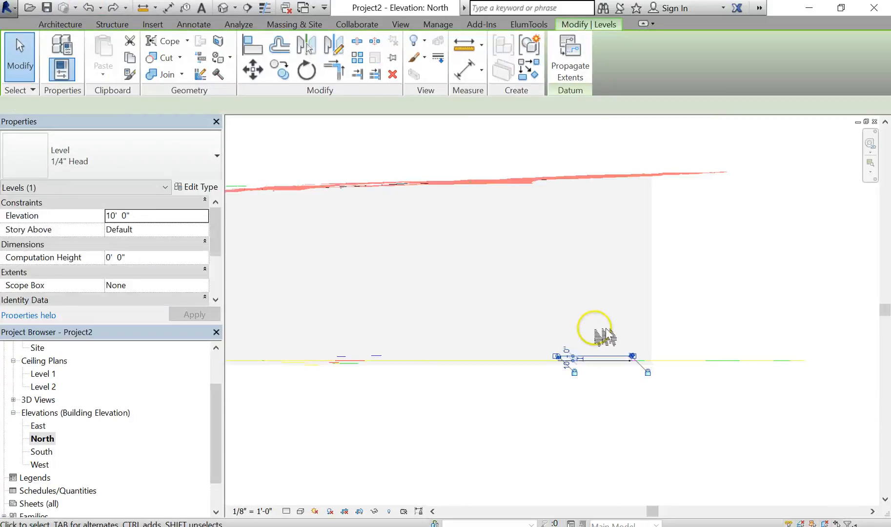
{"action": "middle_click_drag", "start_coordinate": [593, 337], "coordinate": [584, 365]}
{"action": "left_click", "coordinate": [251, 70]}
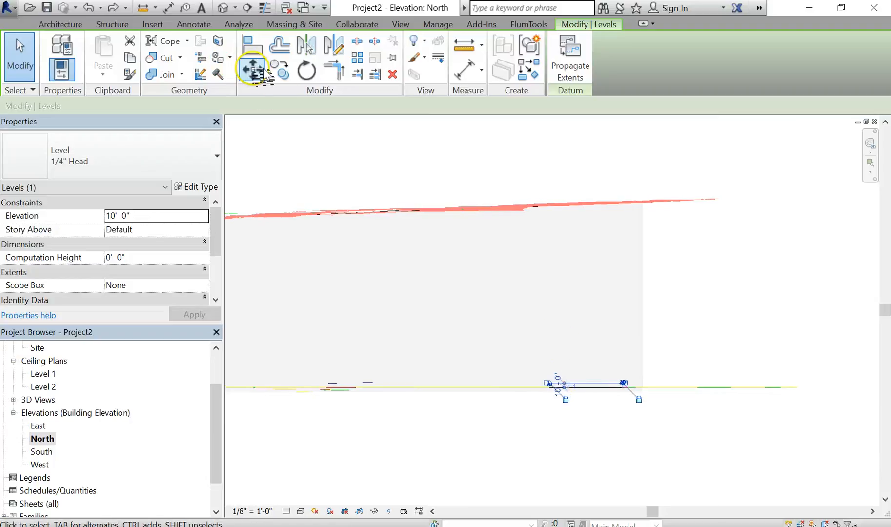
{"action": "left_click", "coordinate": [660, 340]}
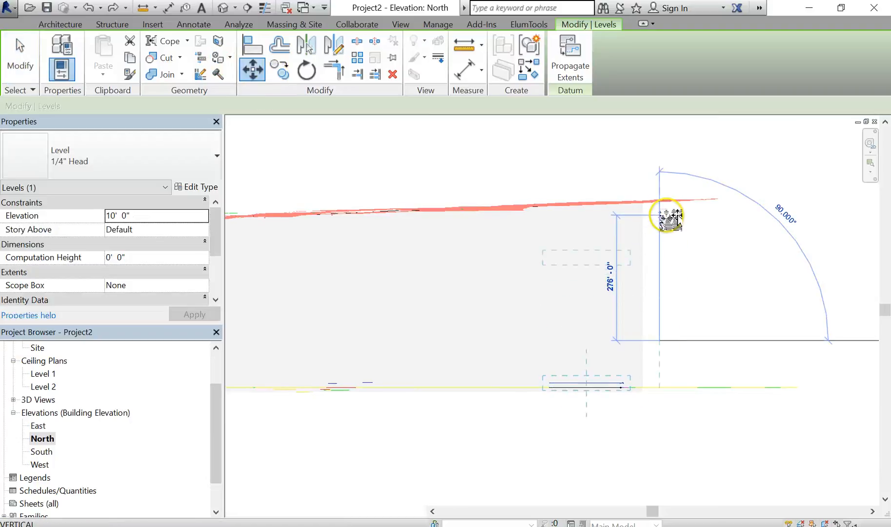
{"action": "left_click", "coordinate": [668, 192]}
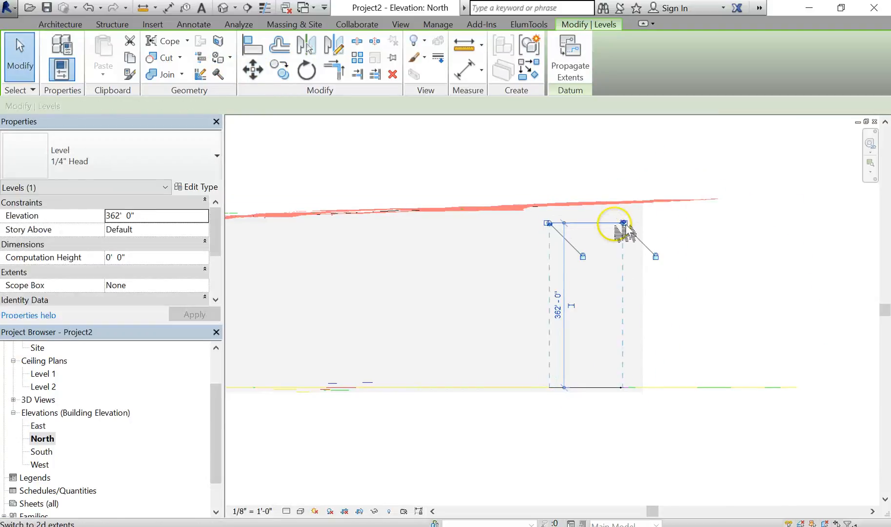
- Set Level 2's elevation to 359'
{"action": "scroll", "coordinate": [628, 225], "scroll_direction": "up", "scroll_amount": 3}
{"action": "scroll", "coordinate": [628, 226], "scroll_direction": "up", "scroll_amount": 5}
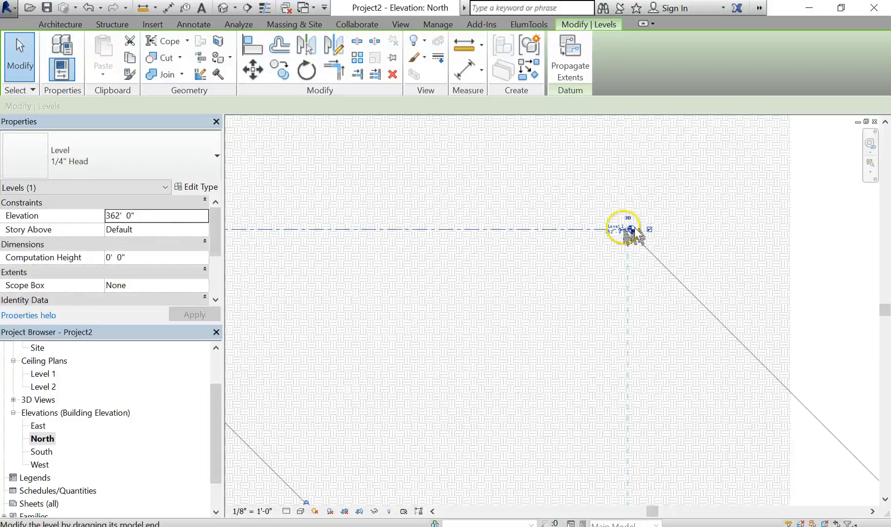
{"action": "scroll", "coordinate": [598, 252], "scroll_direction": "down", "scroll_amount": 2}
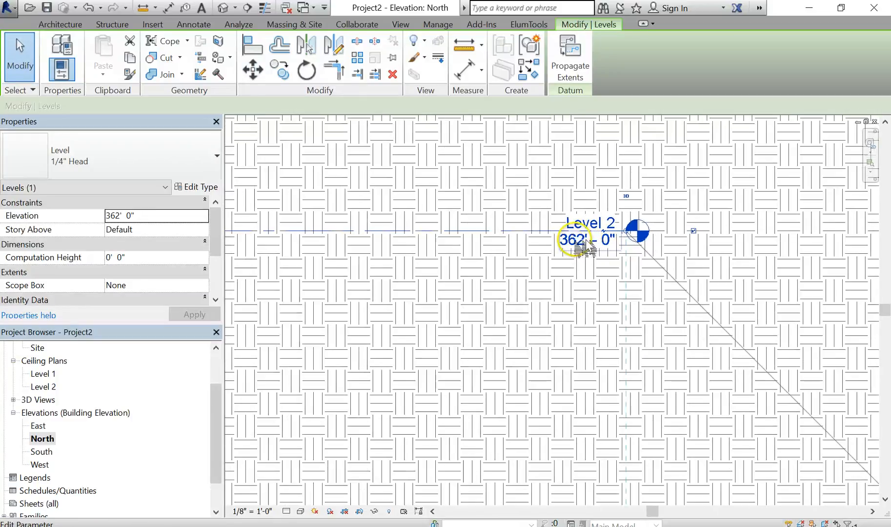
{"action": "left_click", "coordinate": [586, 248]}
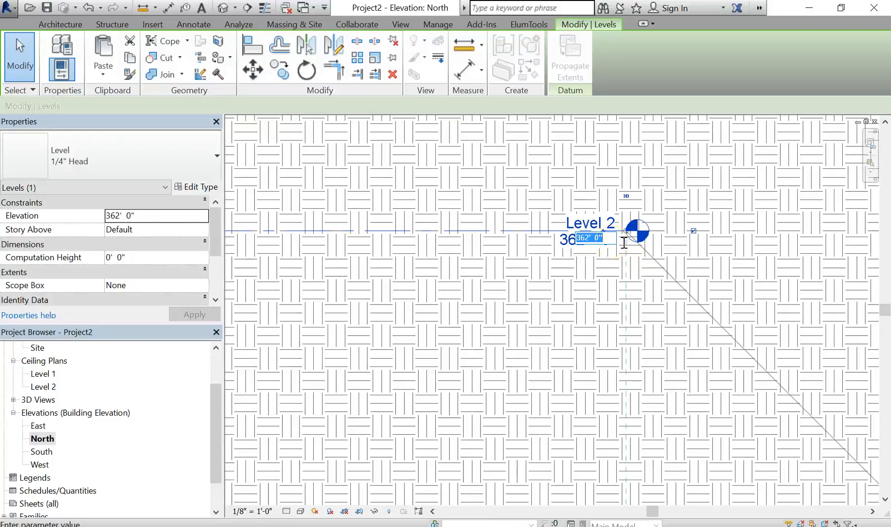
{"action": "key", "text": "BackSpace"}
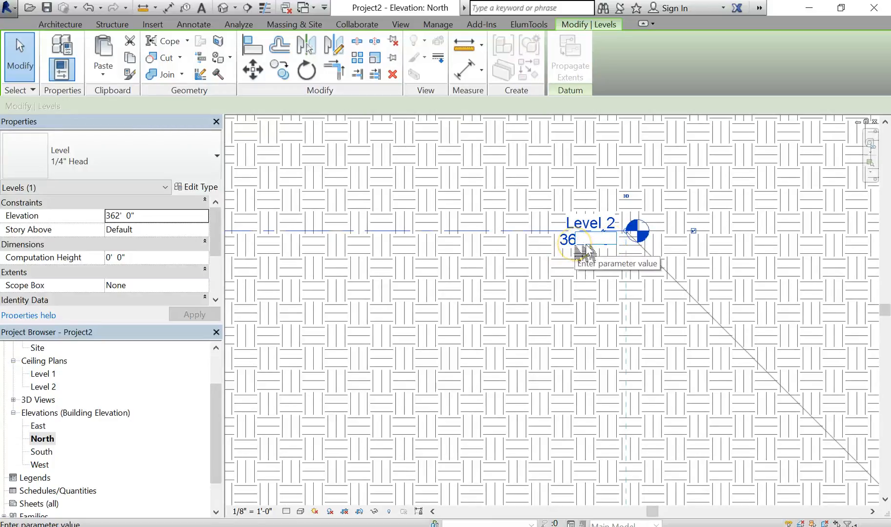
{"action": "type", "text": "362"}
{"action": "key", "text": "Return"}
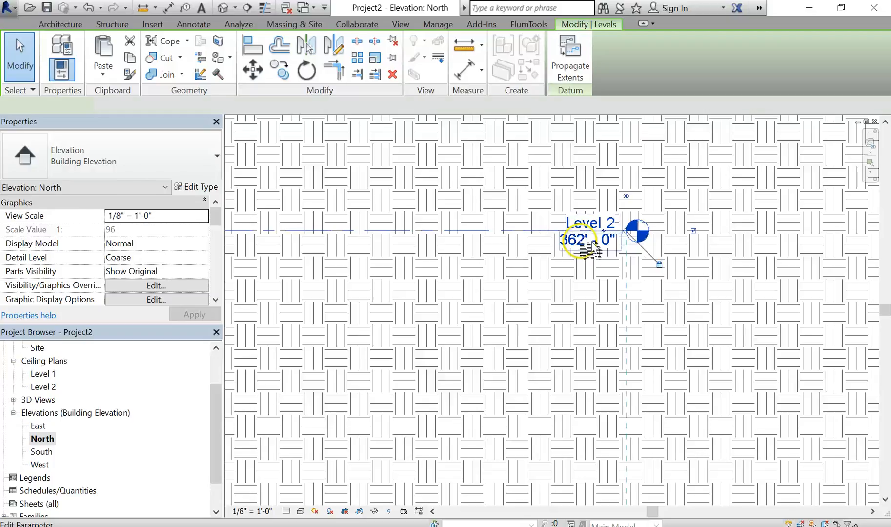
{"action": "left_click", "coordinate": [589, 242]}
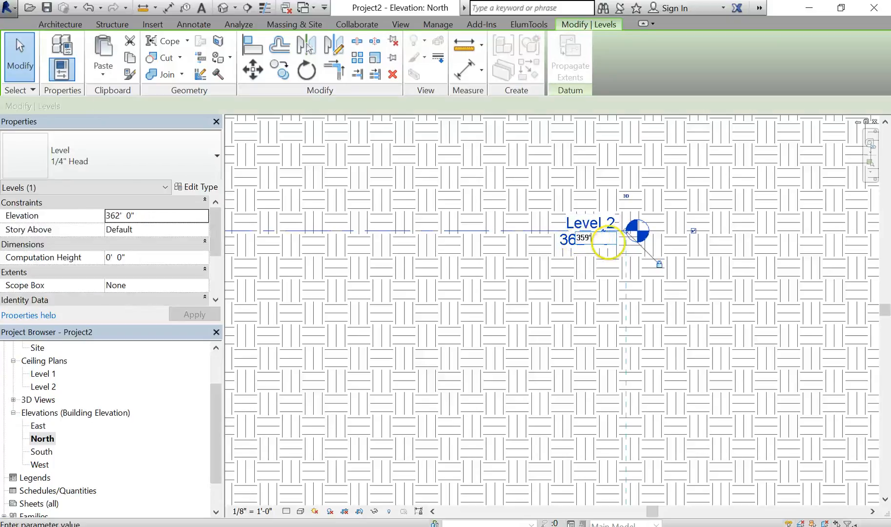
{"action": "key", "text": "Return"}
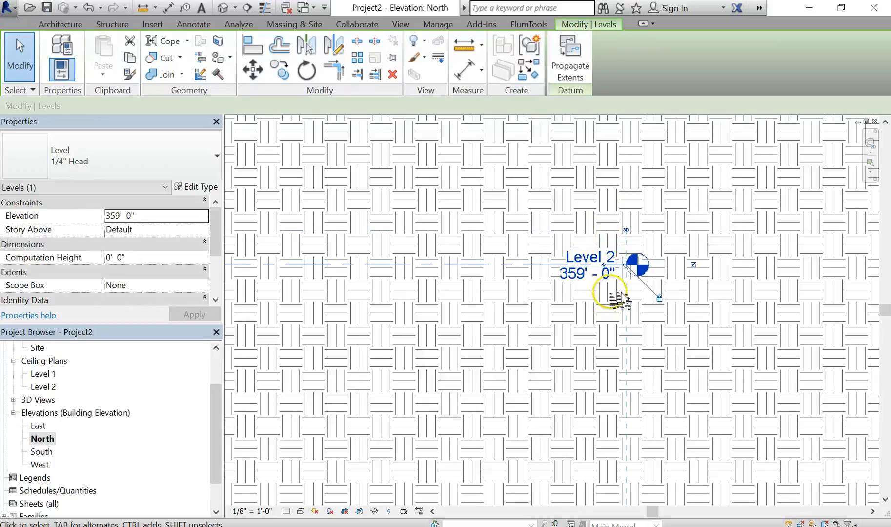
- Rename Level 2 as GROUND and rename its corresponding views
{"action": "scroll", "coordinate": [618, 300], "scroll_direction": "down", "scroll_amount": 2}
{"action": "scroll", "coordinate": [621, 291], "scroll_direction": "up", "scroll_amount": 2}
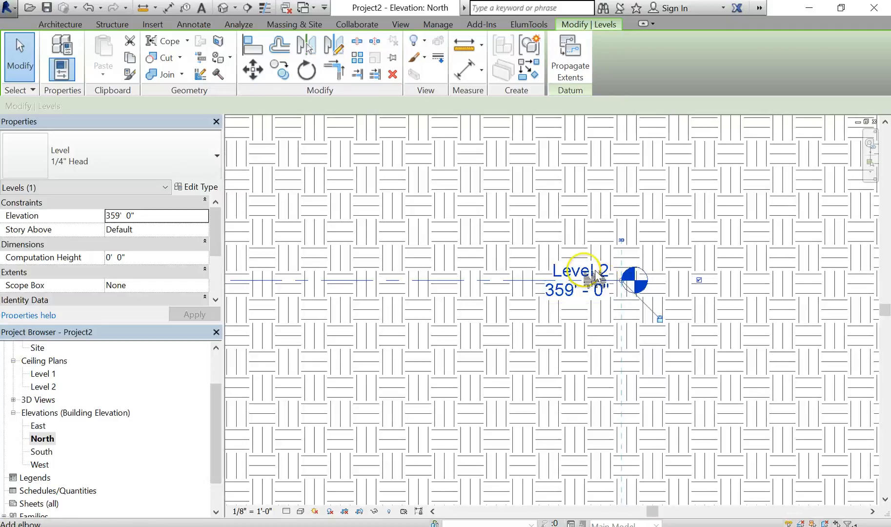
{"action": "left_click", "coordinate": [597, 274]}
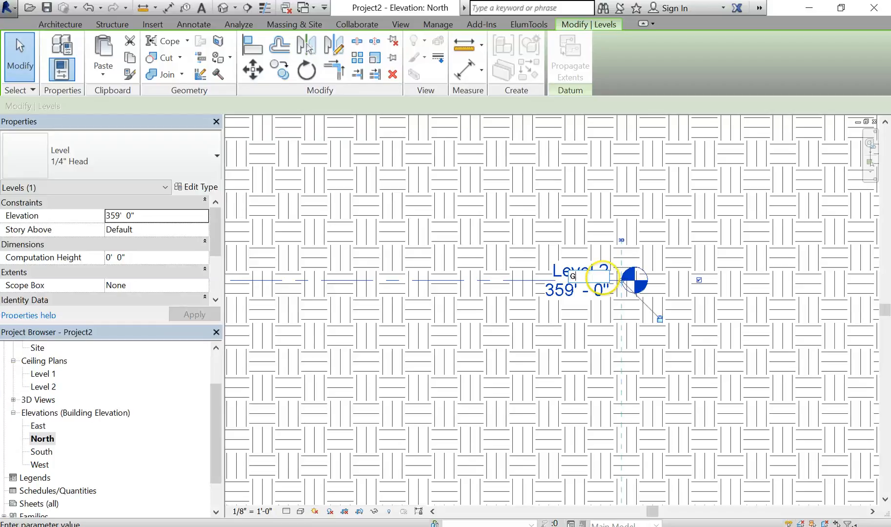
{"action": "key", "text": "Return"}
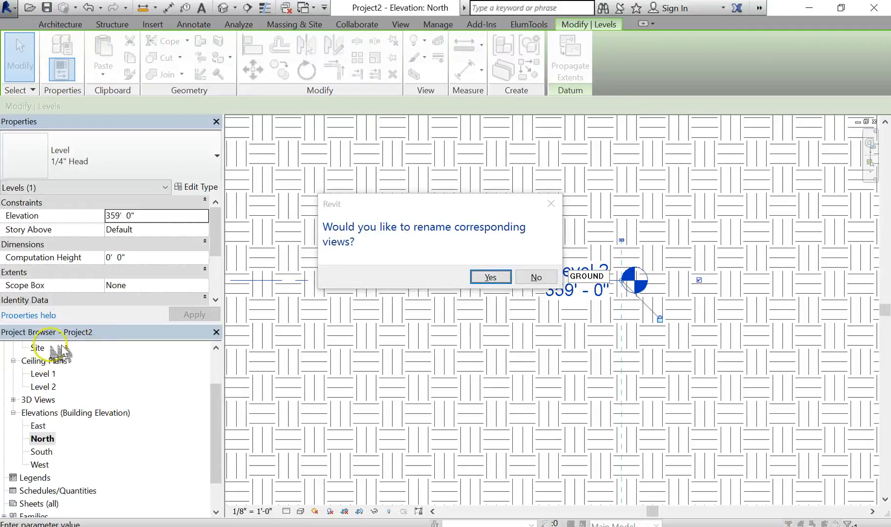
{"action": "left_click", "coordinate": [25, 345]}
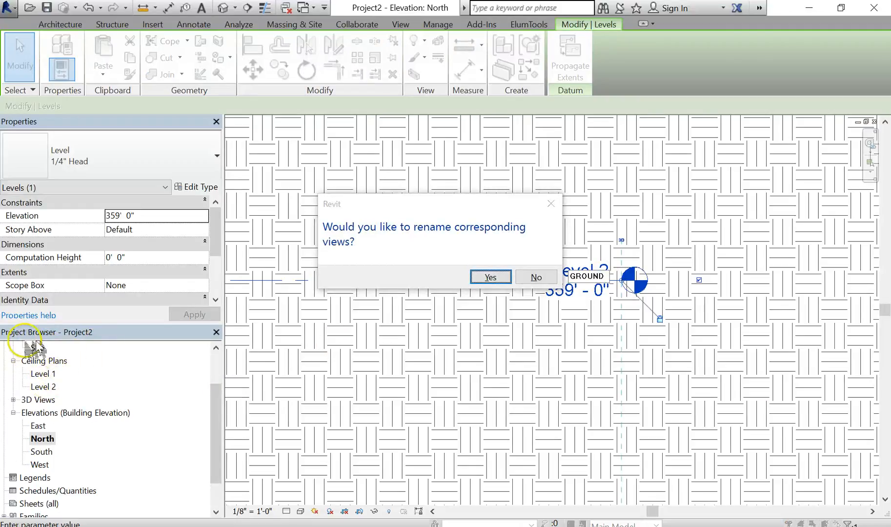
{"action": "left_click", "coordinate": [507, 281]}
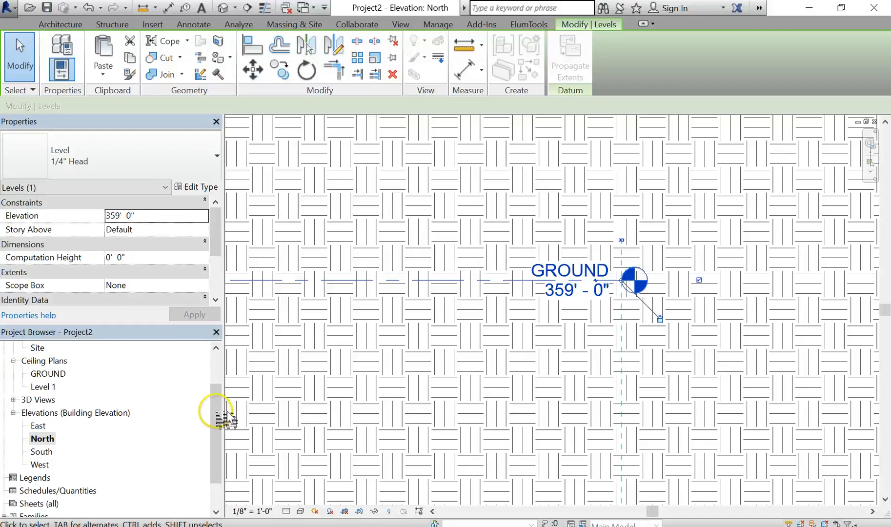
- Copy the GROUND level upward about 22'-6" to create a new level
{"action": "left_click_drag", "start_coordinate": [216, 412], "coordinate": [219, 365]}
{"action": "scroll", "coordinate": [597, 313], "scroll_direction": "down", "scroll_amount": 3}
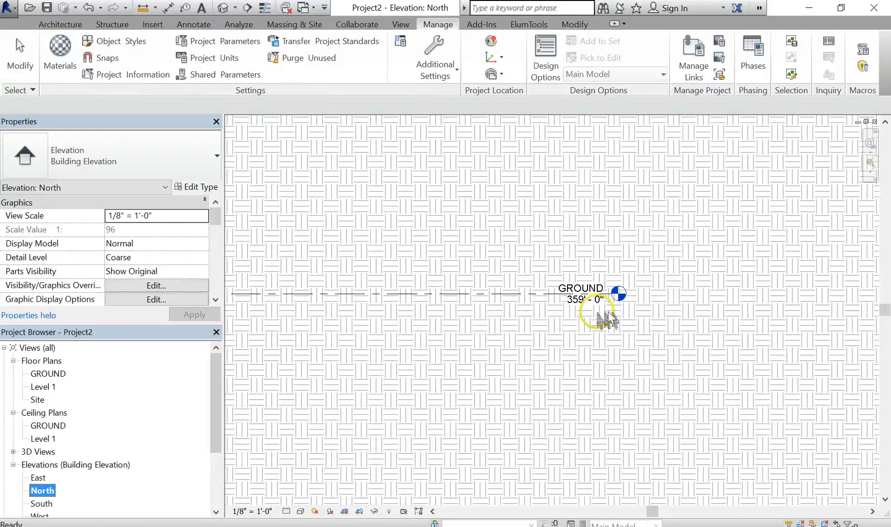
{"action": "scroll", "coordinate": [606, 318], "scroll_direction": "down", "scroll_amount": 2}
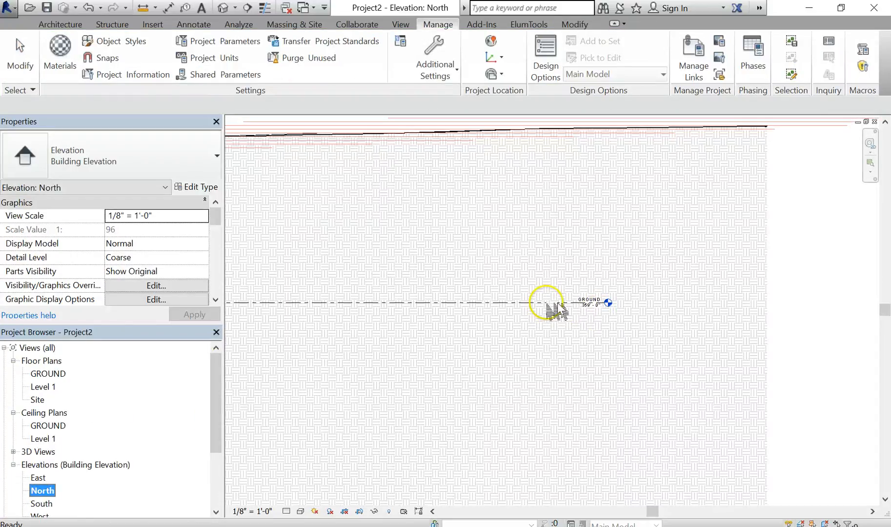
{"action": "left_click", "coordinate": [539, 303]}
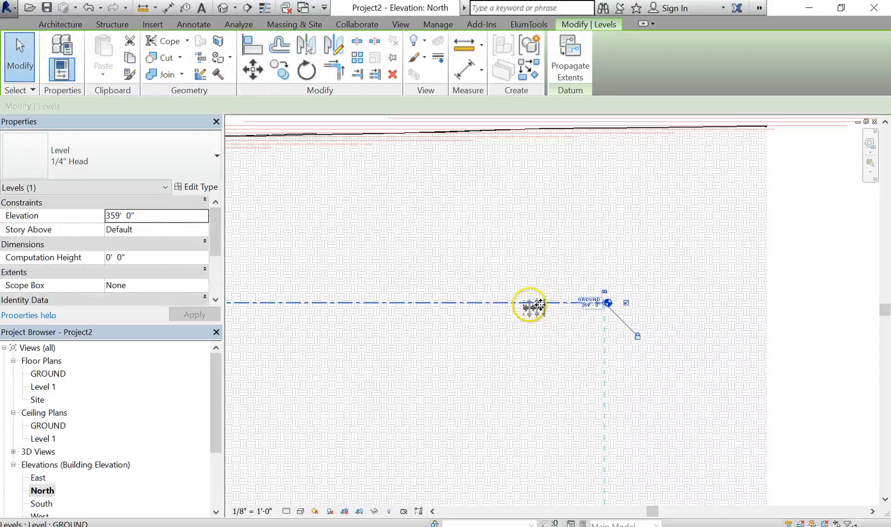
{"action": "key", "text": "Escape"}
{"action": "left_click", "coordinate": [508, 304]}
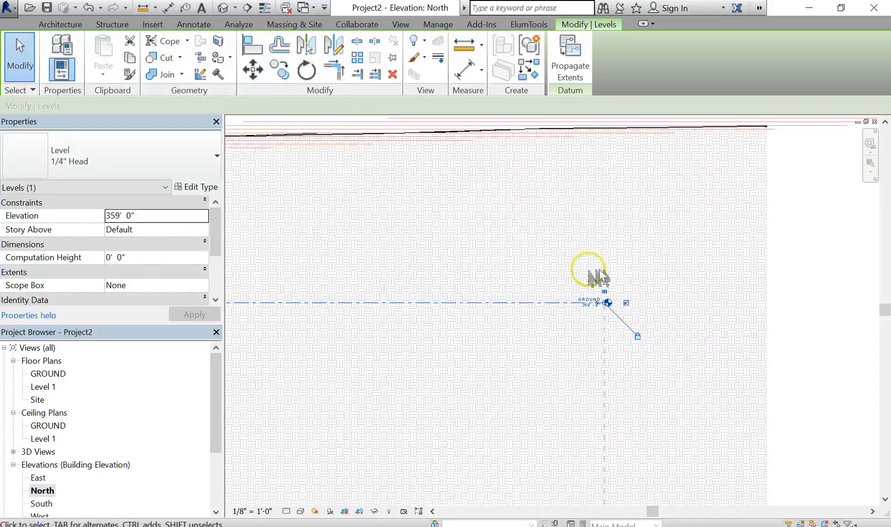
{"action": "left_click", "coordinate": [283, 70]}
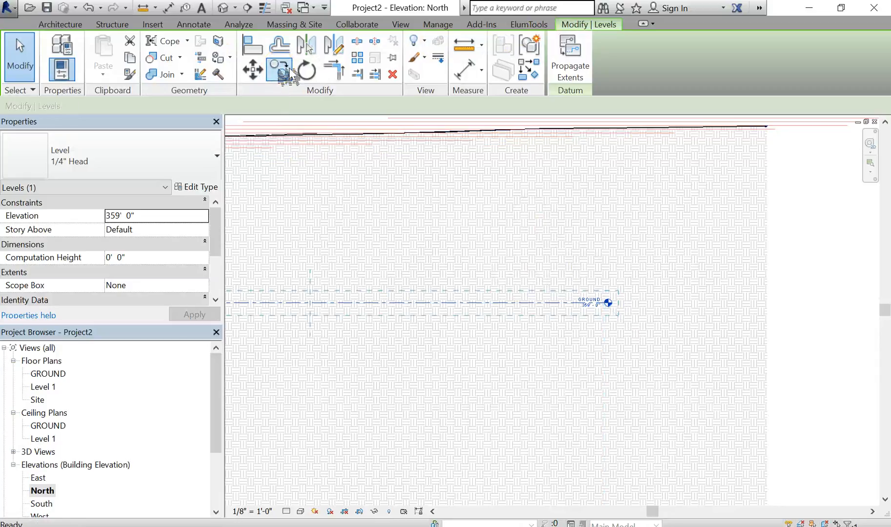
{"action": "left_click", "coordinate": [659, 267]}
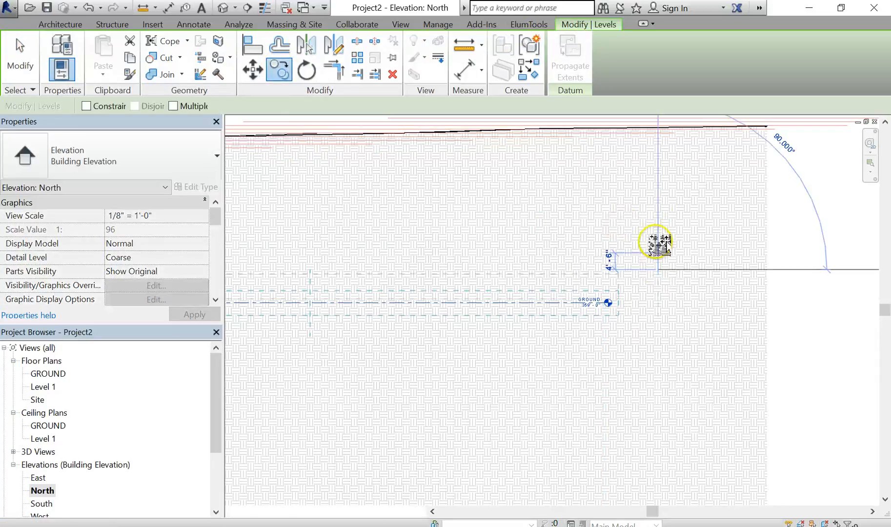
{"action": "left_click", "coordinate": [660, 187]}
- Set the new level's elevation to 371'
{"action": "scroll", "coordinate": [603, 230], "scroll_direction": "up", "scroll_amount": 2}
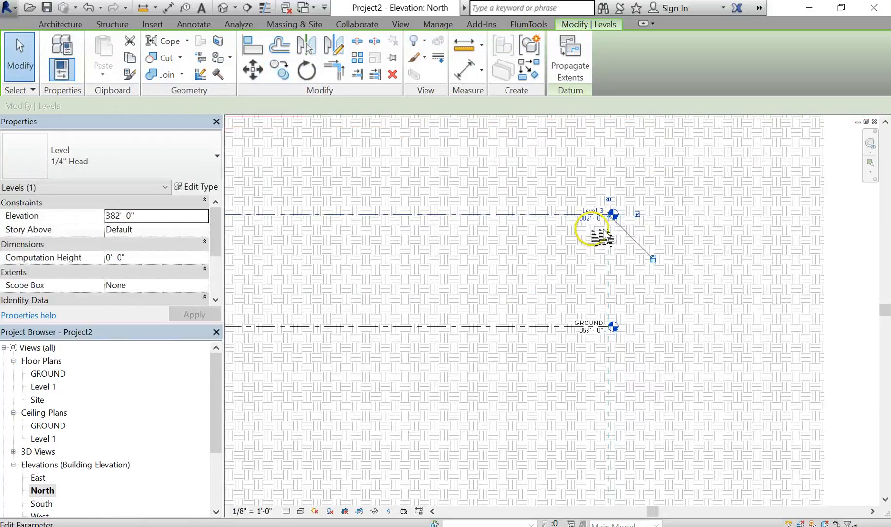
{"action": "left_click", "coordinate": [603, 229]}
{"action": "left_click", "coordinate": [595, 215]}
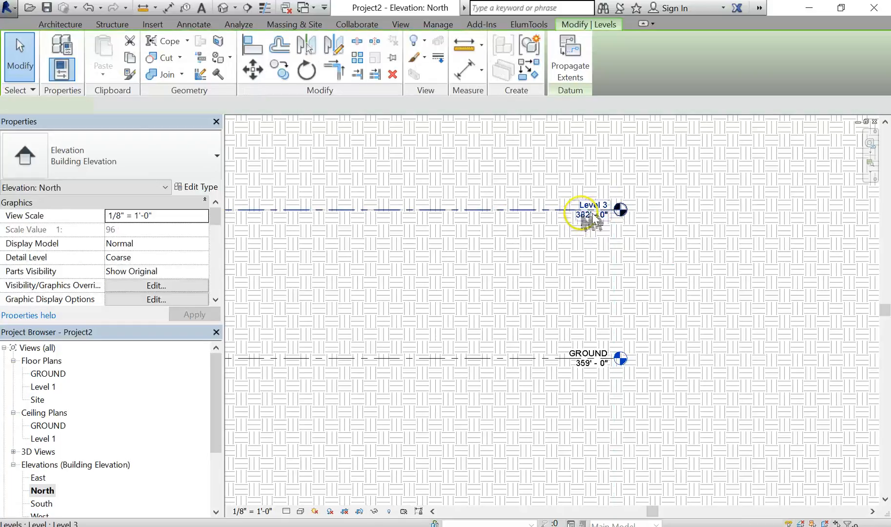
{"action": "left_click", "coordinate": [593, 216]}
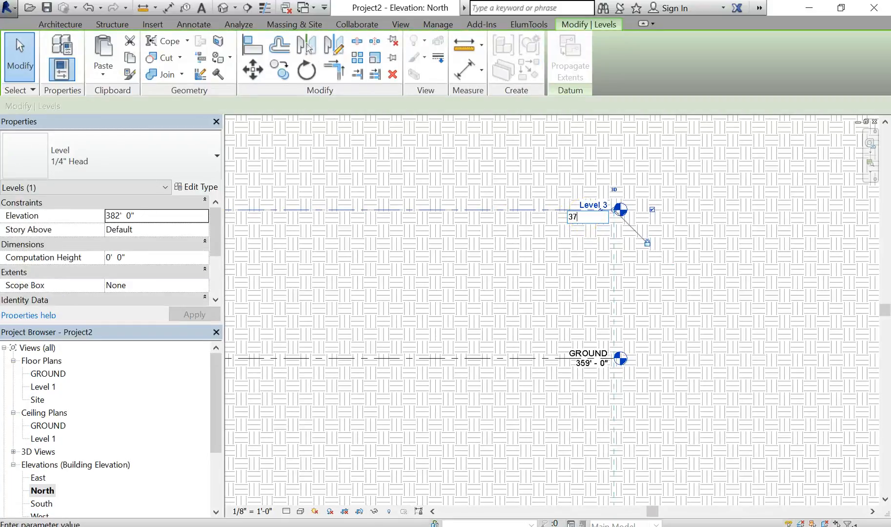
{"action": "type", "text": "371'"}
{"action": "key", "text": "Return"}
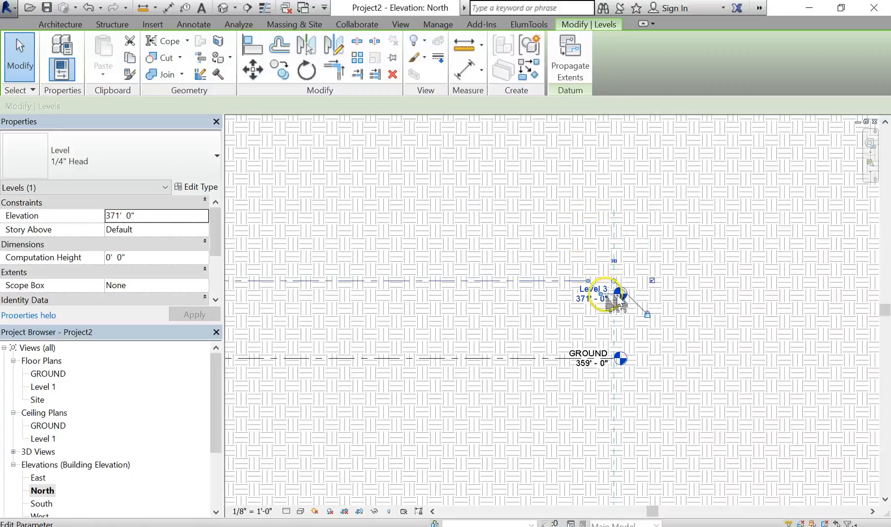
- Rename the 371' level as Level 2
{"action": "key", "text": "Escape"}
{"action": "scroll", "coordinate": [617, 293], "scroll_direction": "up", "scroll_amount": 3}
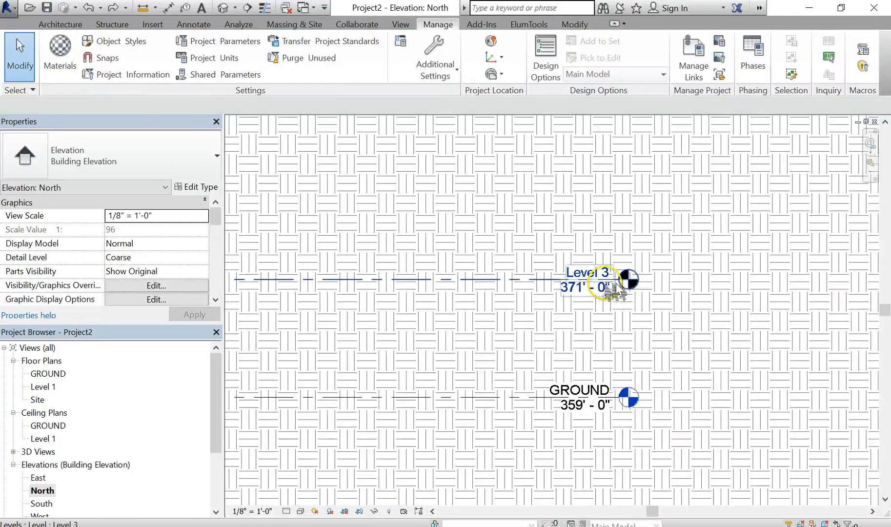
{"action": "scroll", "coordinate": [616, 288], "scroll_direction": "up", "scroll_amount": 2}
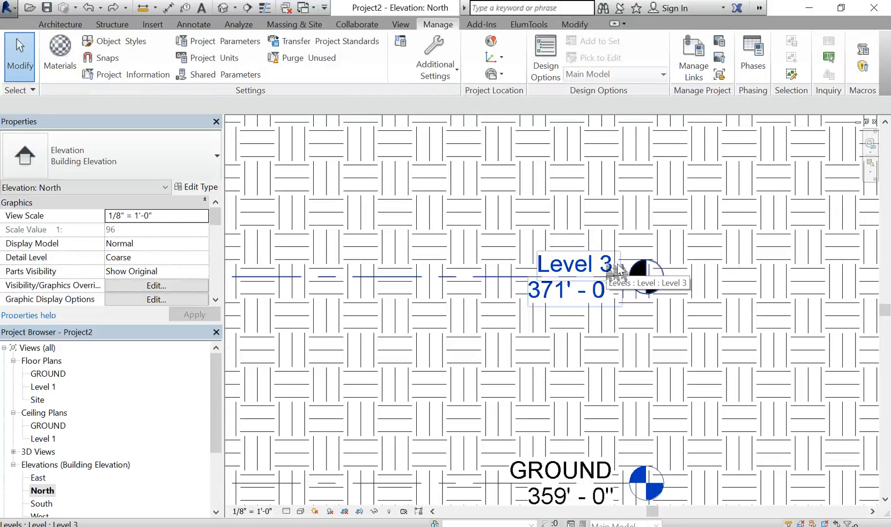
{"action": "left_click", "coordinate": [616, 270]}
{"action": "left_click", "coordinate": [614, 271]}
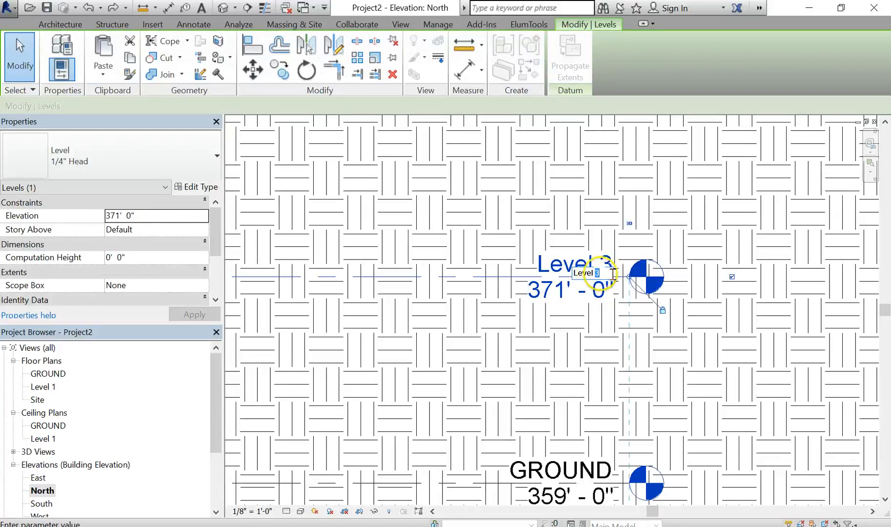
{"action": "left_click", "coordinate": [598, 316]}
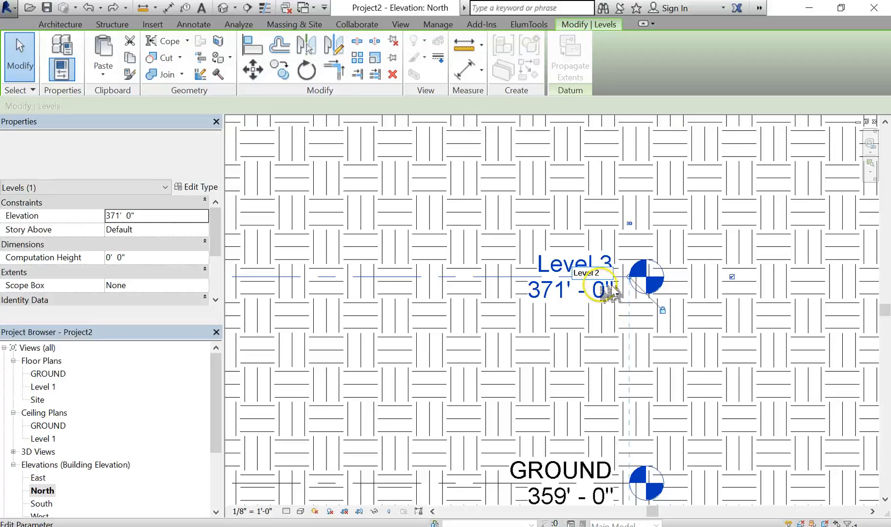
{"action": "scroll", "coordinate": [604, 339], "scroll_direction": "down", "scroll_amount": 2}
{"action": "scroll", "coordinate": [604, 342], "scroll_direction": "down", "scroll_amount": 5}
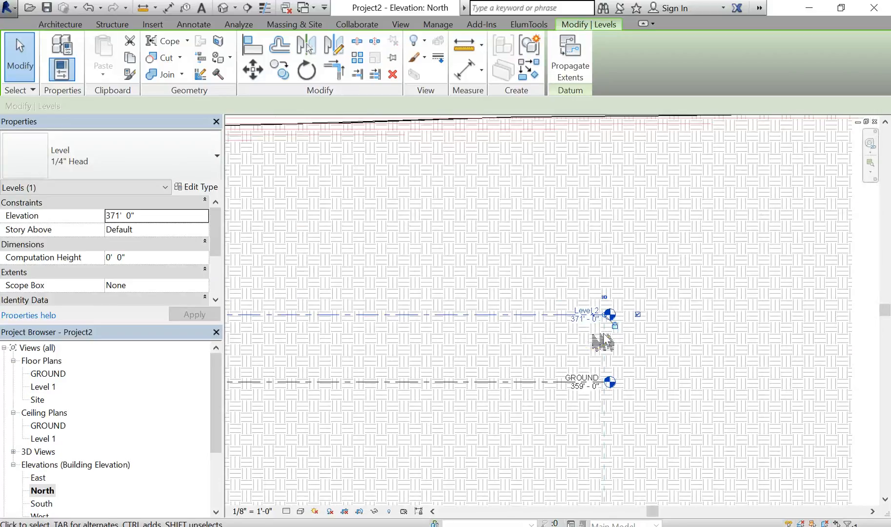
- Maximize the 3D extents of the GROUND level
{"action": "left_click", "coordinate": [694, 362]}
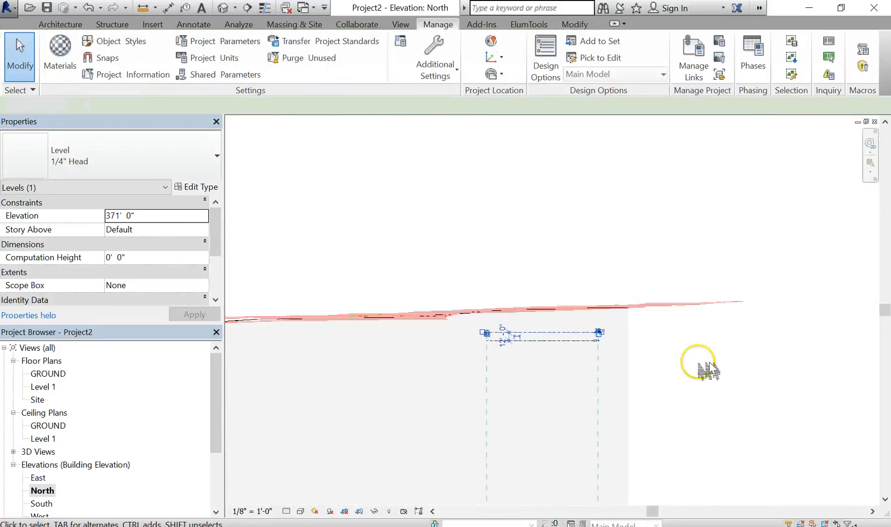
{"action": "left_click", "coordinate": [531, 341]}
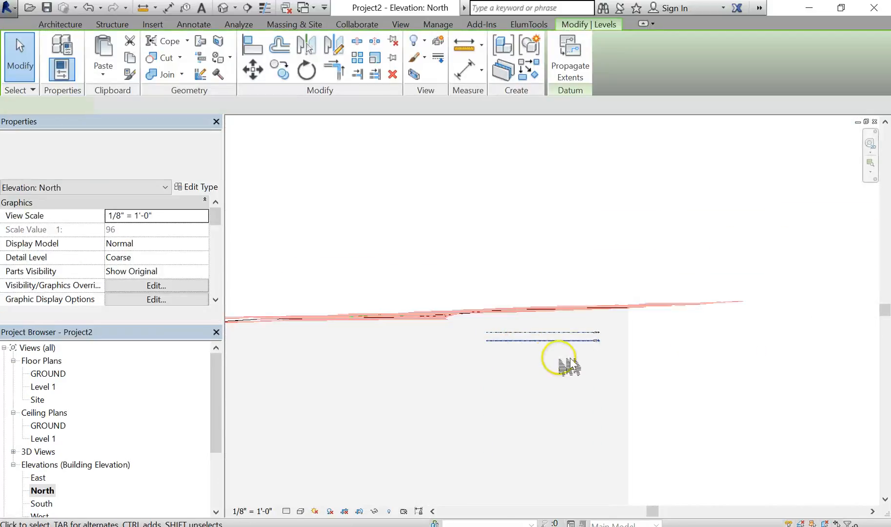
{"action": "middle_click_drag", "start_coordinate": [571, 364], "coordinate": [659, 368]}
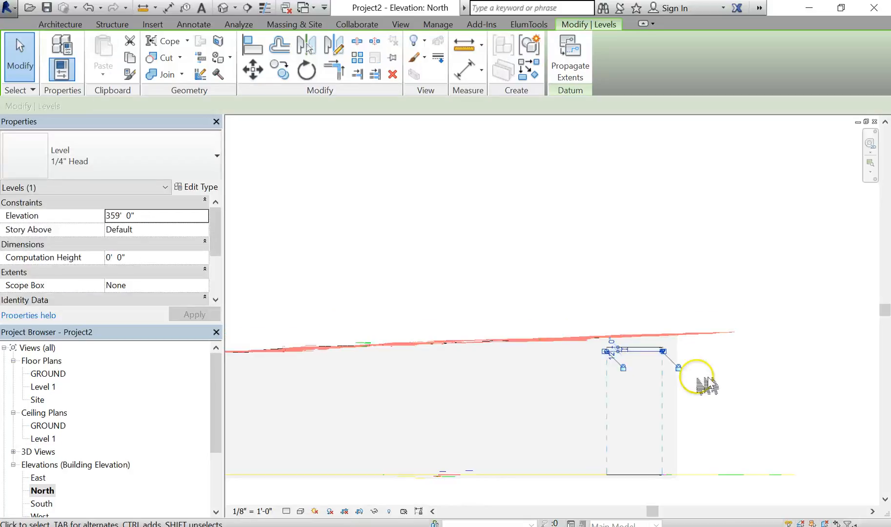
{"action": "left_click", "coordinate": [710, 380]}
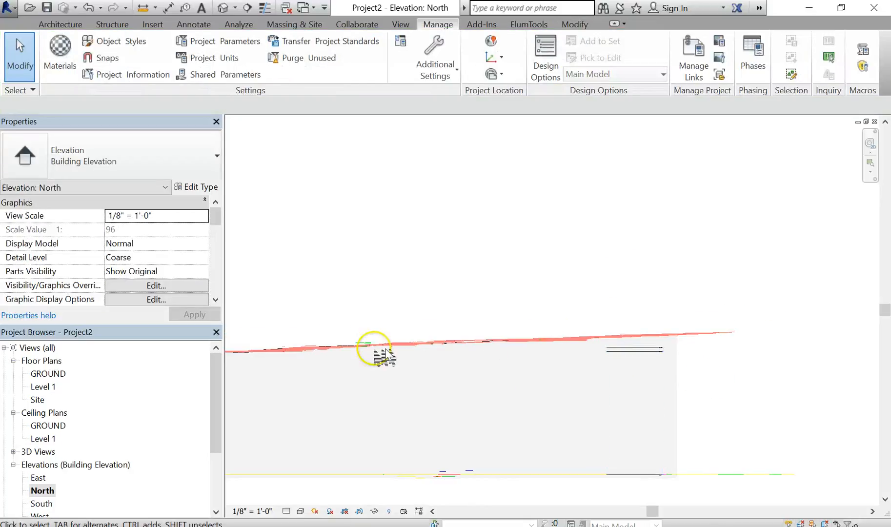
{"action": "left_click", "coordinate": [635, 350]}
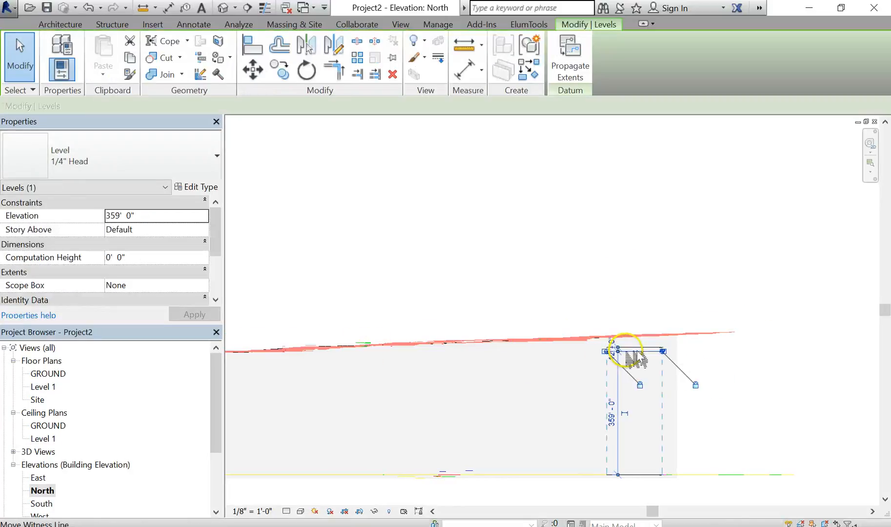
{"action": "right_click", "coordinate": [641, 355]}
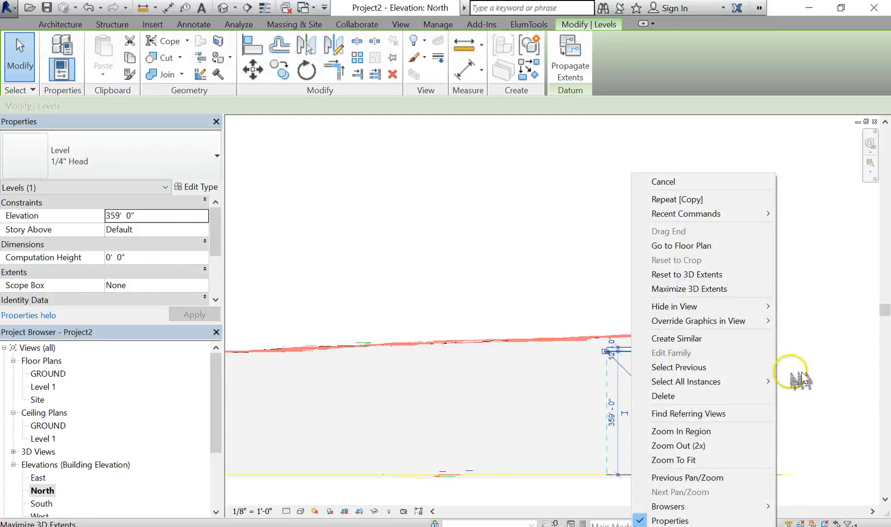
{"action": "left_click", "coordinate": [705, 383]}
{"action": "scroll", "coordinate": [673, 374], "scroll_direction": "up", "scroll_amount": 4}
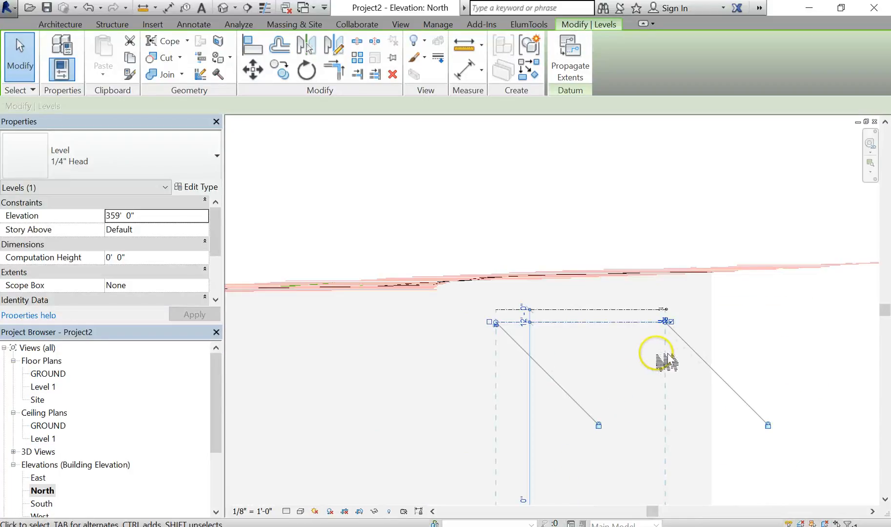
{"action": "left_click", "coordinate": [738, 343]}
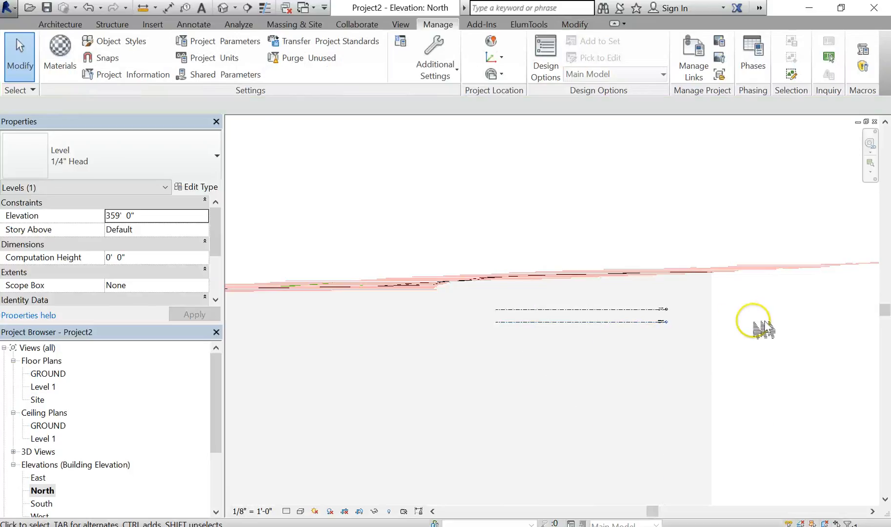
{"action": "left_click", "coordinate": [617, 321]}
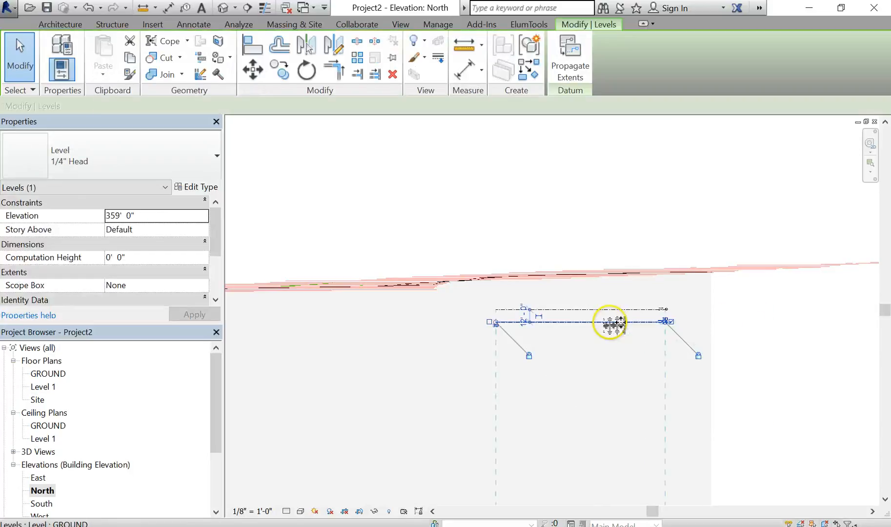
{"action": "right_click", "coordinate": [614, 322]}
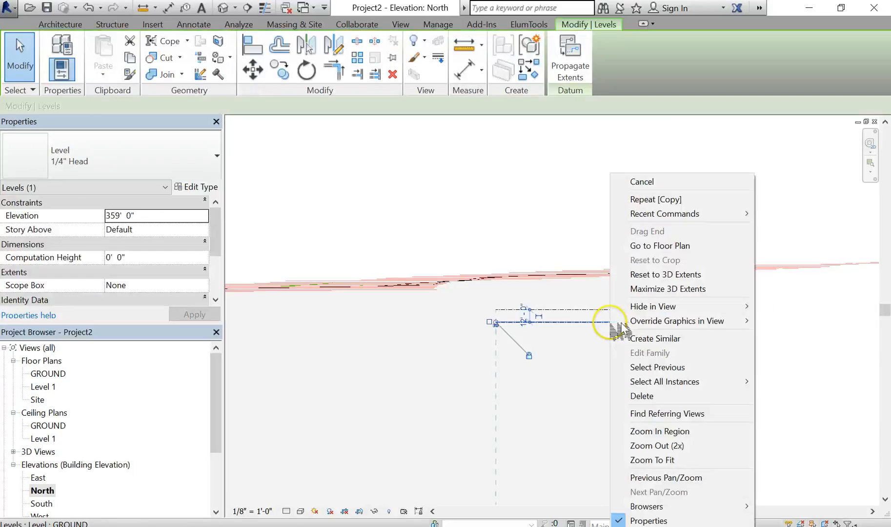
{"action": "left_click", "coordinate": [683, 289]}
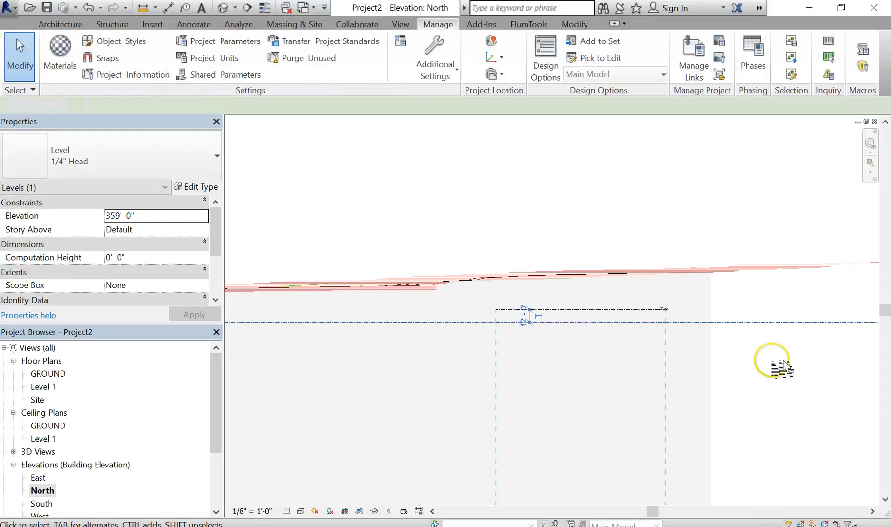
- Maximize the 3D extents of Level 2 as well
{"action": "left_click", "coordinate": [619, 309]}
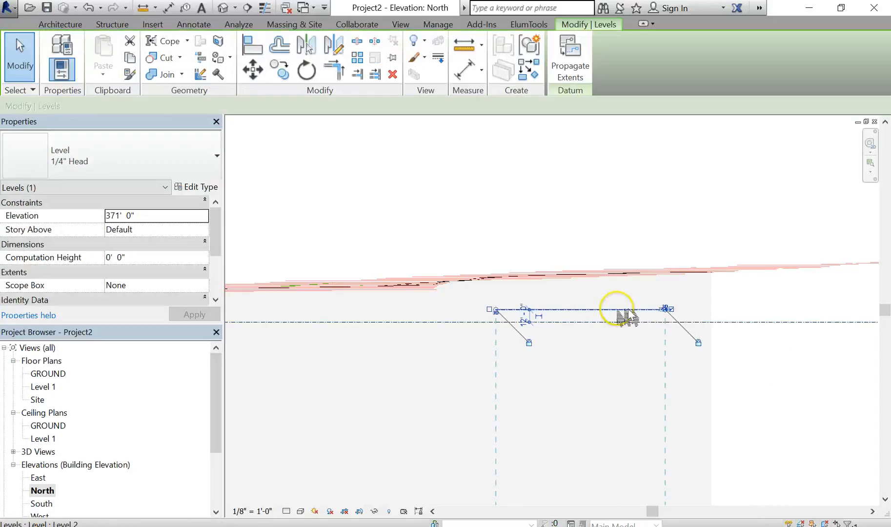
{"action": "right_click", "coordinate": [619, 309]}
{"action": "left_click", "coordinate": [699, 290]}
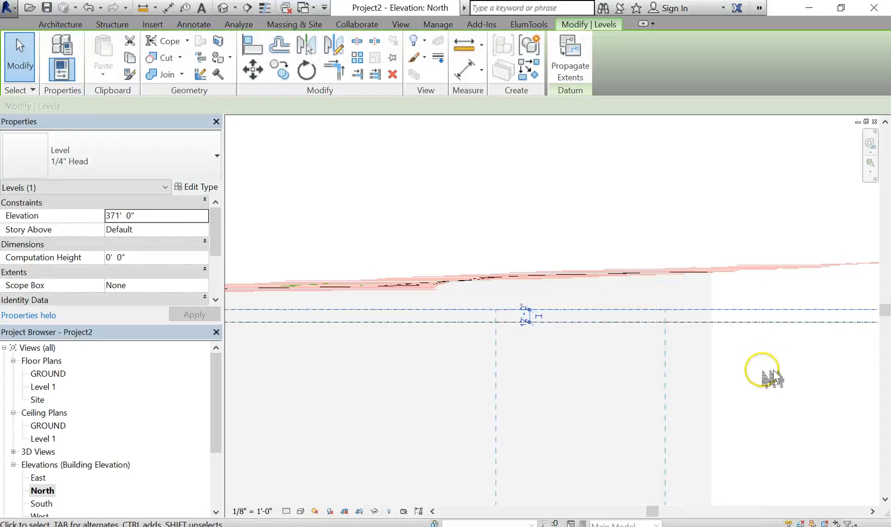
{"action": "scroll", "coordinate": [747, 375], "scroll_direction": "down", "scroll_amount": 2}
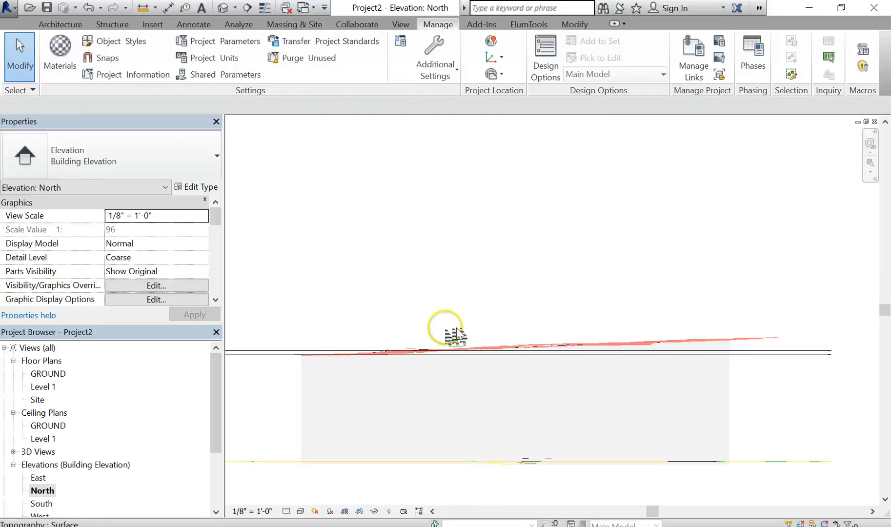
{"action": "scroll", "coordinate": [633, 358], "scroll_direction": "down", "scroll_amount": 2}
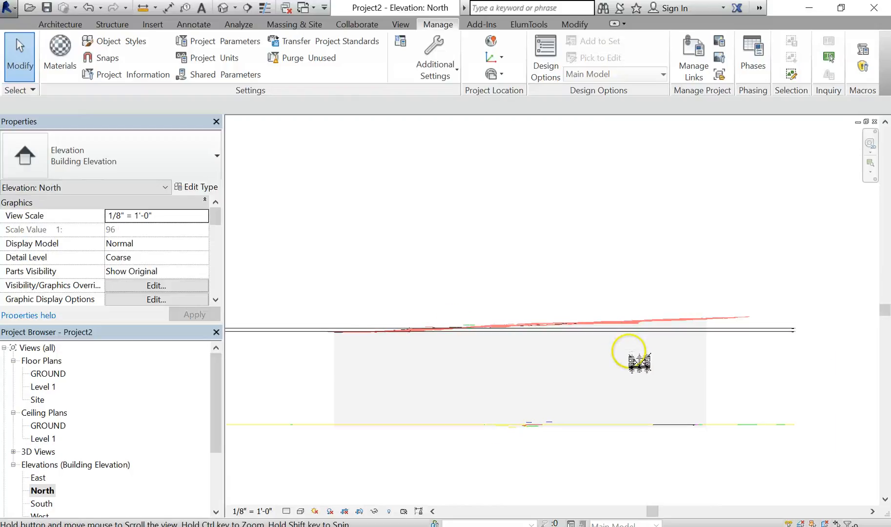
- Open the default 3D view, orient it to the top view, and switch it to wireframe display
{"action": "middle_click_drag", "start_coordinate": [542, 368], "coordinate": [569, 422]}
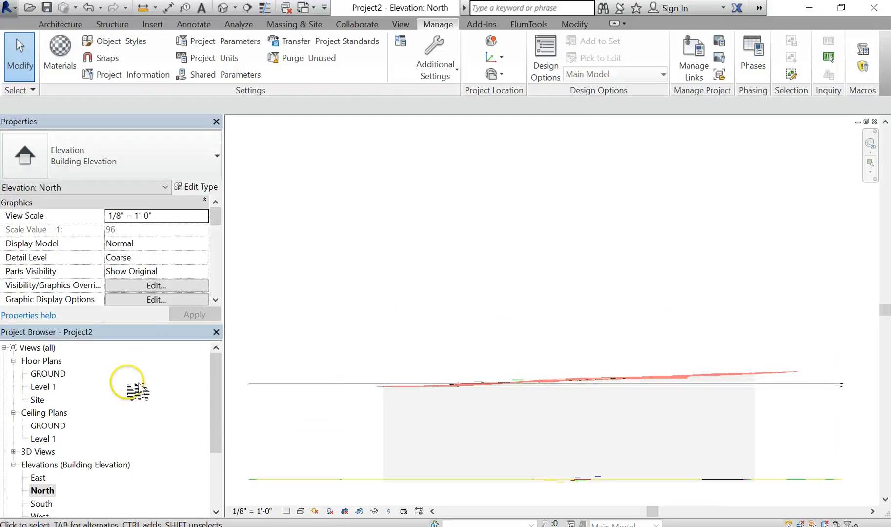
{"action": "left_click", "coordinate": [13, 452]}
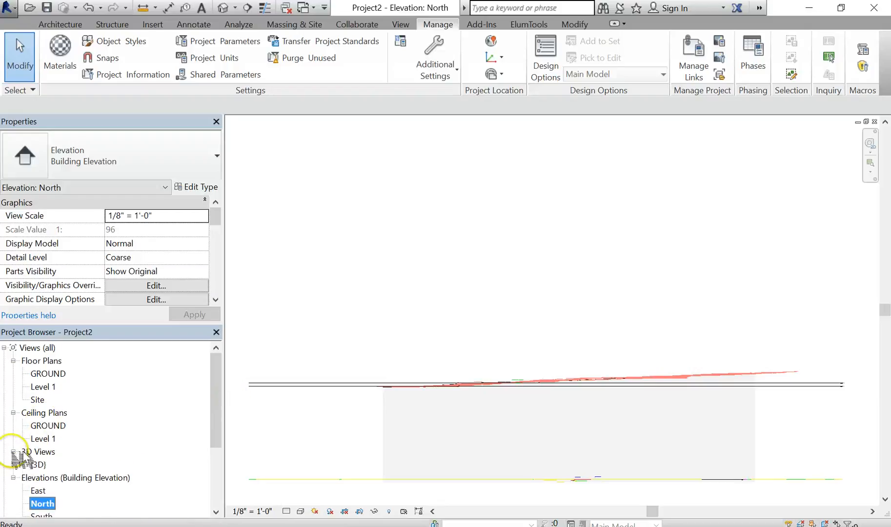
{"action": "double_click", "coordinate": [41, 466]}
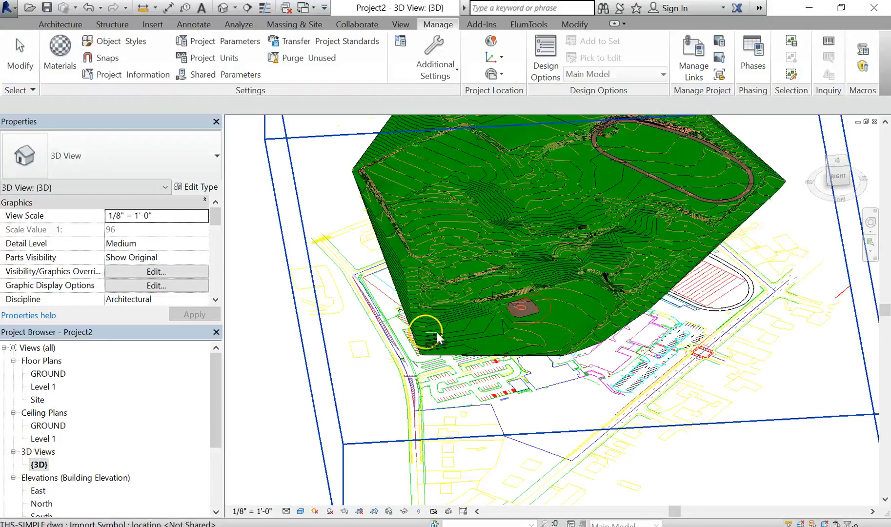
{"action": "middle_click_drag", "start_coordinate": [542, 369], "coordinate": [623, 404], "text": "shift"}
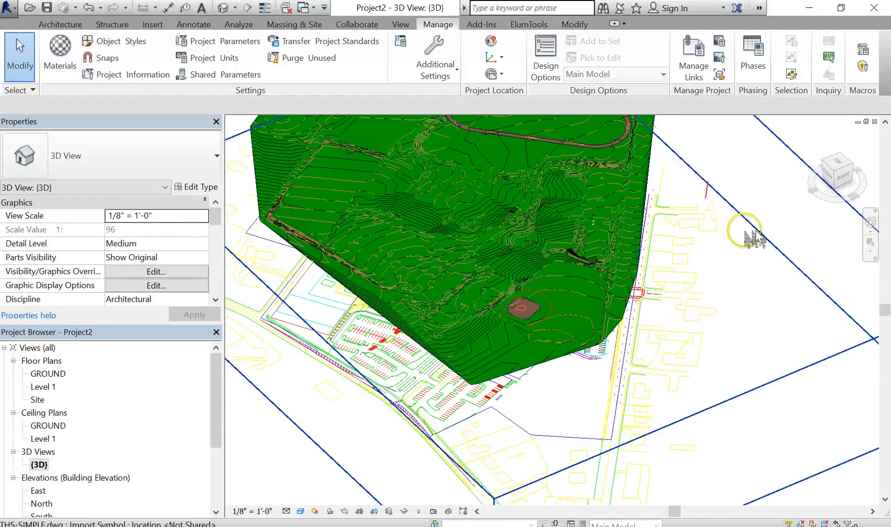
{"action": "left_click", "coordinate": [849, 163]}
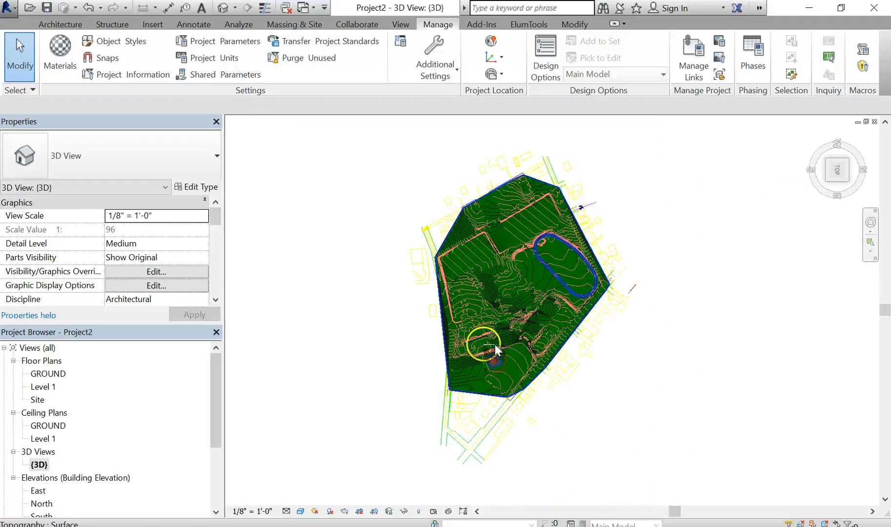
{"action": "scroll", "coordinate": [512, 338], "scroll_direction": "up", "scroll_amount": 5}
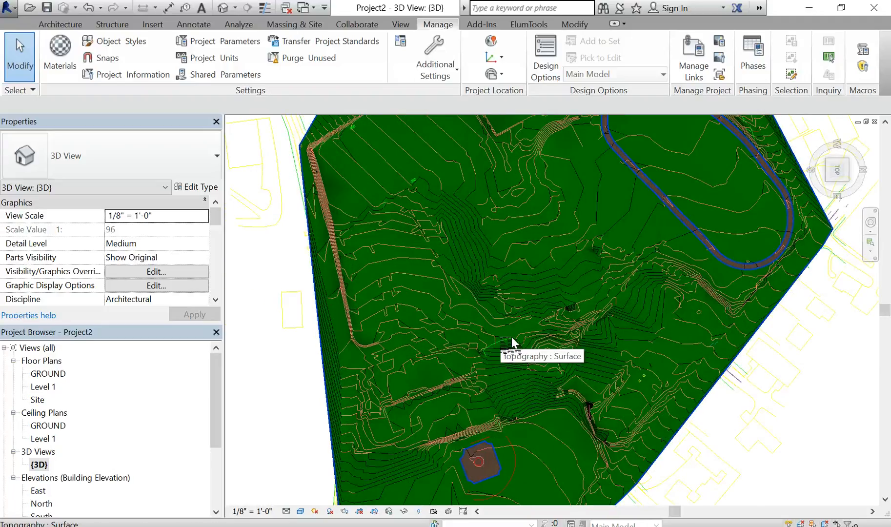
{"action": "key", "text": "w"}
{"action": "key", "text": "f"}
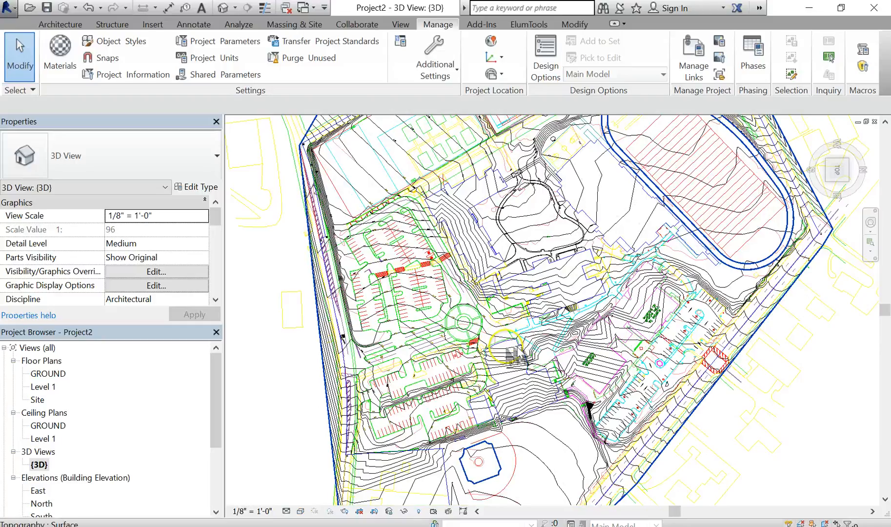
{"action": "middle_click_drag", "start_coordinate": [527, 379], "coordinate": [543, 336]}
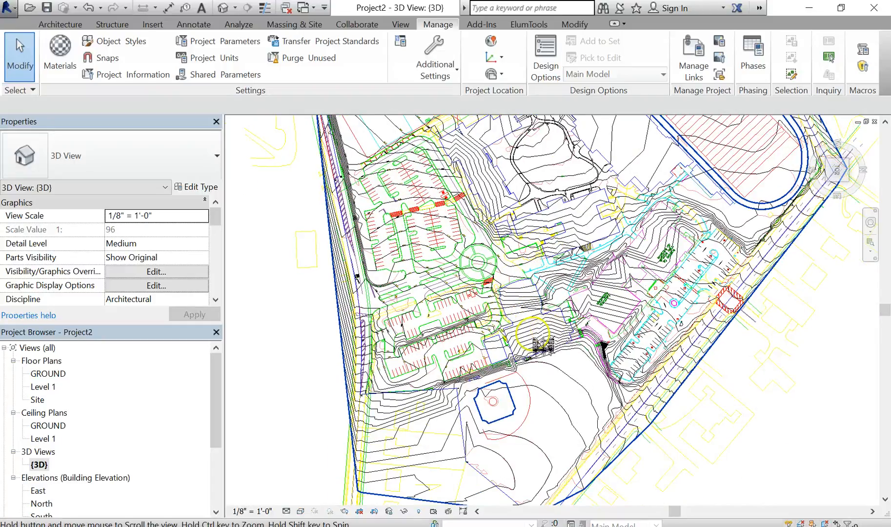
{"action": "scroll", "coordinate": [550, 335], "scroll_direction": "up", "scroll_amount": 3}
{"action": "scroll", "coordinate": [546, 306], "scroll_direction": "up", "scroll_amount": 1}
{"action": "middle_click_drag", "start_coordinate": [545, 306], "coordinate": [520, 281]}
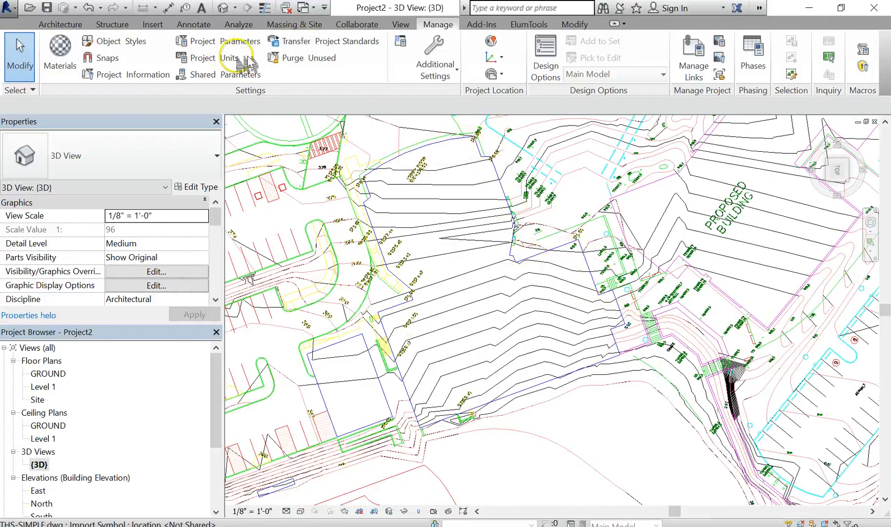
- Start a new in-place mass, keeping the default name Mass 1
{"action": "left_click", "coordinate": [312, 24]}
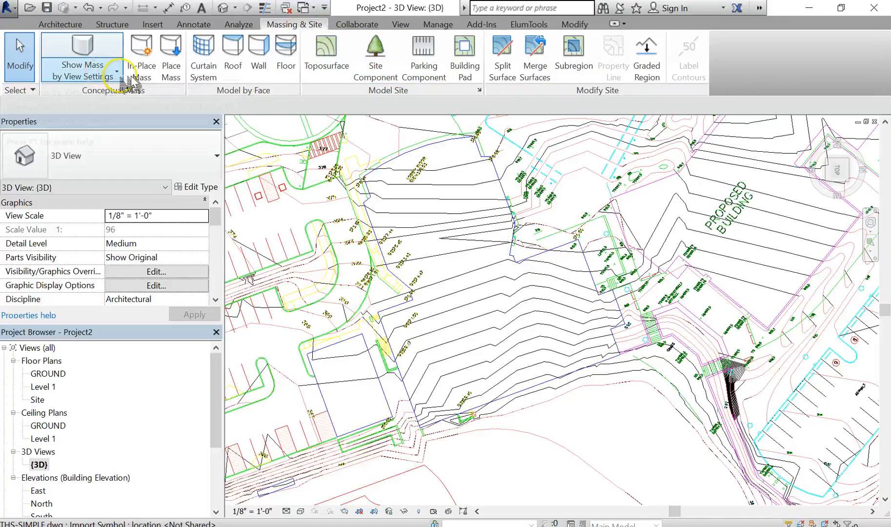
{"action": "left_click", "coordinate": [159, 71]}
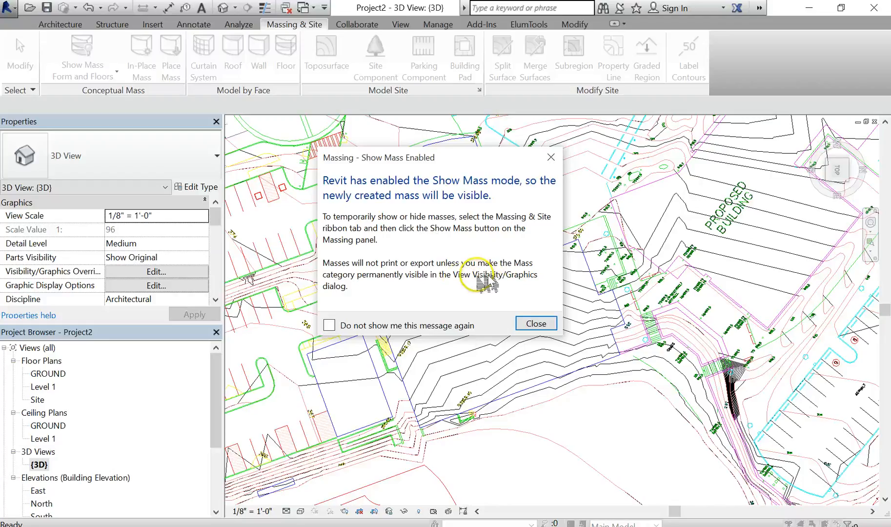
{"action": "left_click", "coordinate": [550, 325]}
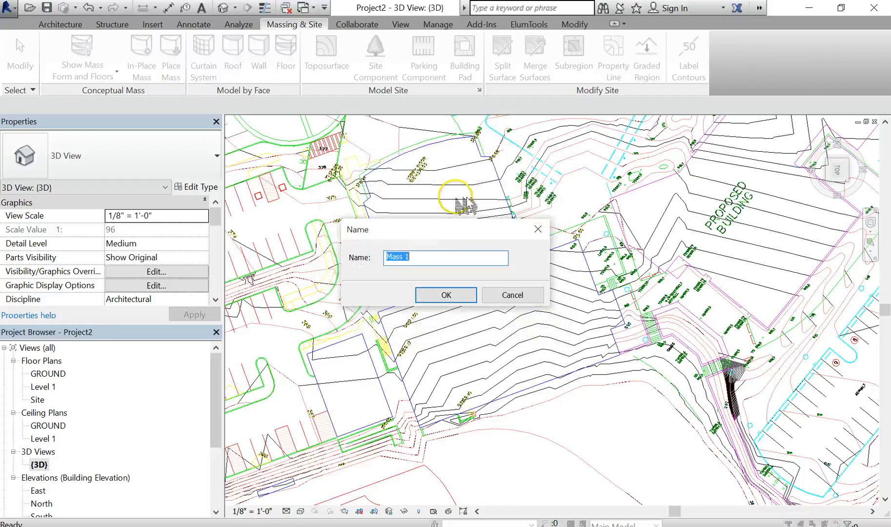
{"action": "left_click", "coordinate": [447, 295]}
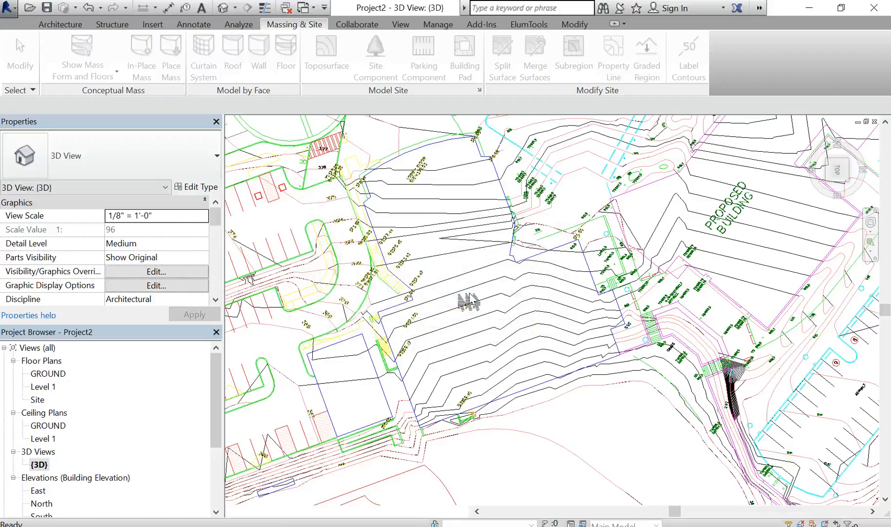
- Start the Pick Lines tool for the mass and set its placement plane to Level : GROUND
{"action": "scroll", "coordinate": [391, 176], "scroll_direction": "up", "scroll_amount": 2}
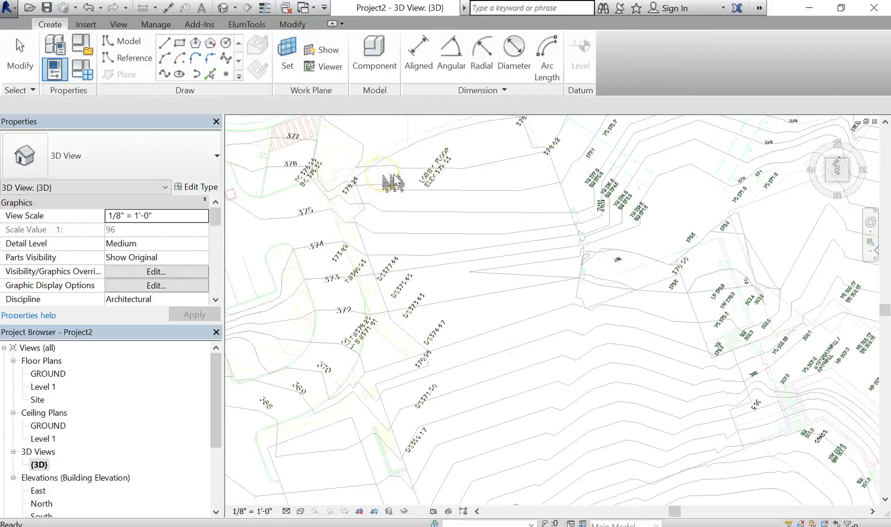
{"action": "left_click", "coordinate": [210, 75]}
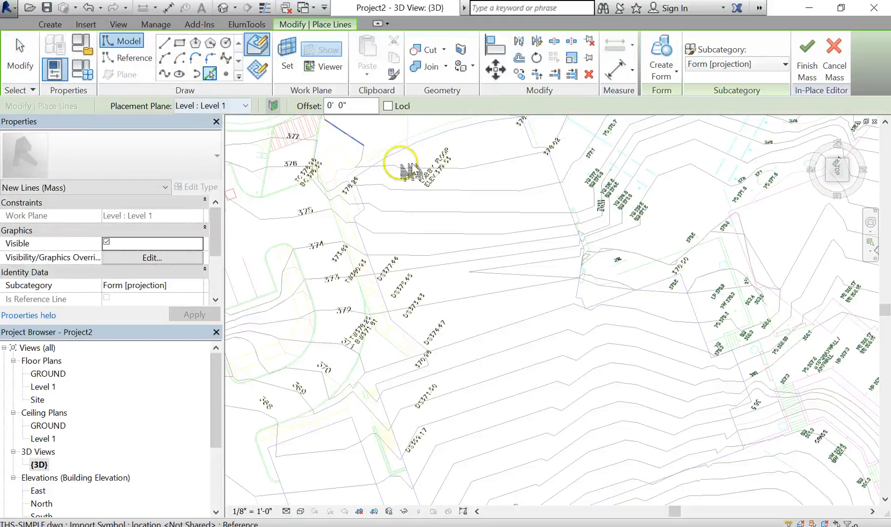
{"action": "scroll", "coordinate": [414, 180], "scroll_direction": "down", "scroll_amount": 1}
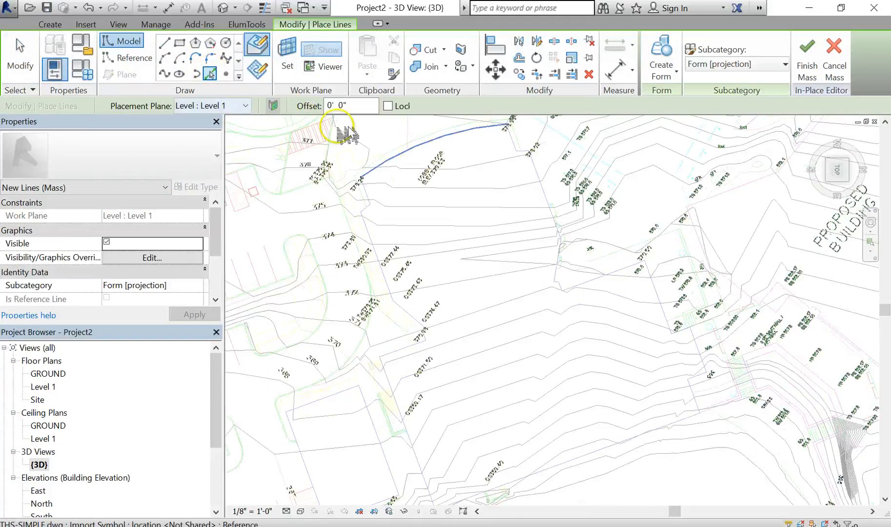
{"action": "left_click", "coordinate": [245, 106]}
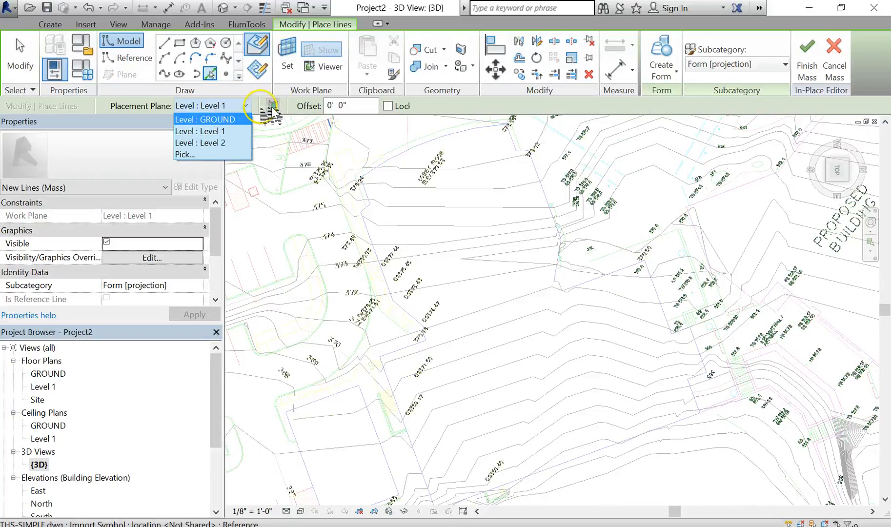
{"action": "left_click", "coordinate": [125, 104]}
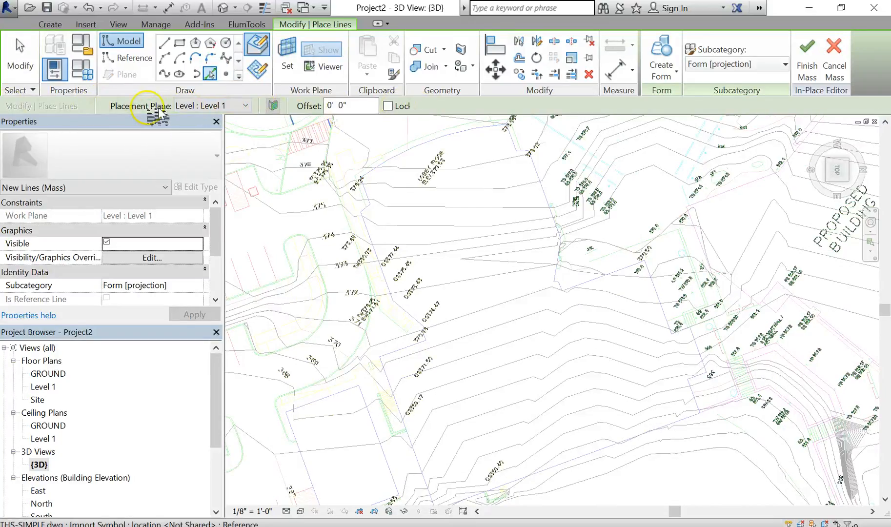
{"action": "left_click", "coordinate": [245, 105]}
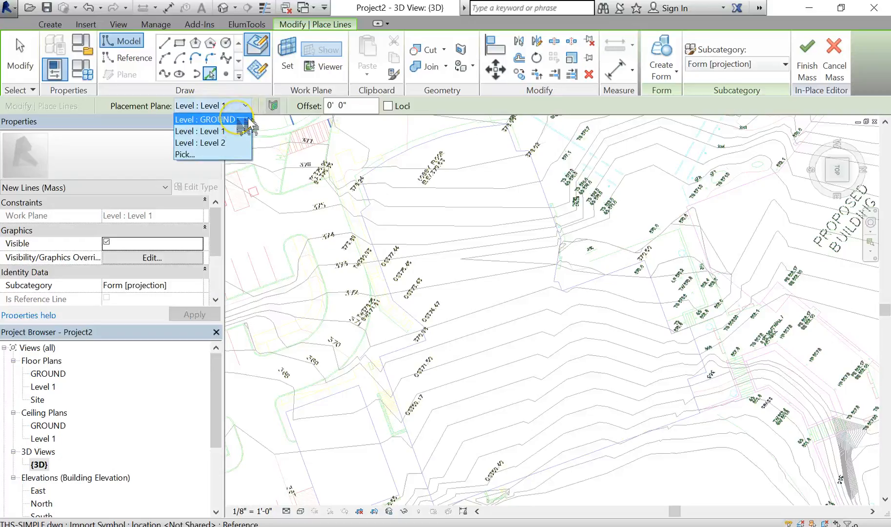
{"action": "left_click", "coordinate": [248, 122]}
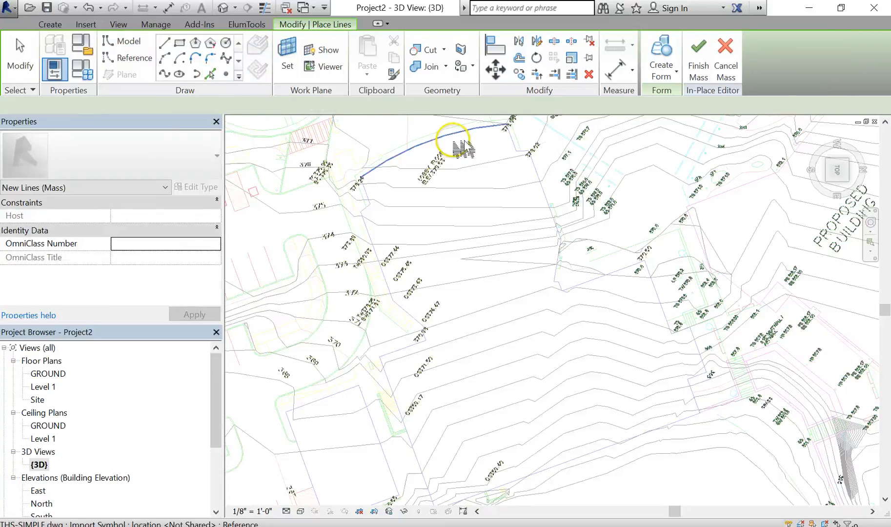
- Pick the chain of CAD lines outlining the building footprint as mass lines on the GROUND level
{"action": "scroll", "coordinate": [453, 141], "scroll_direction": "up", "scroll_amount": 2}
{"action": "left_click", "coordinate": [213, 71]}
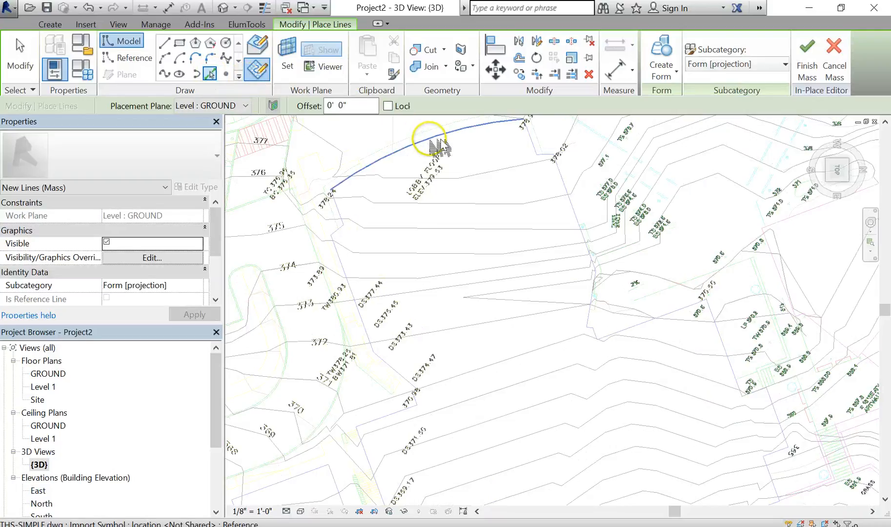
{"action": "key", "text": "Tab"}
{"action": "key", "text": "Tab"}
{"action": "key", "text": "Tab"}
{"action": "key", "text": "Tab"}
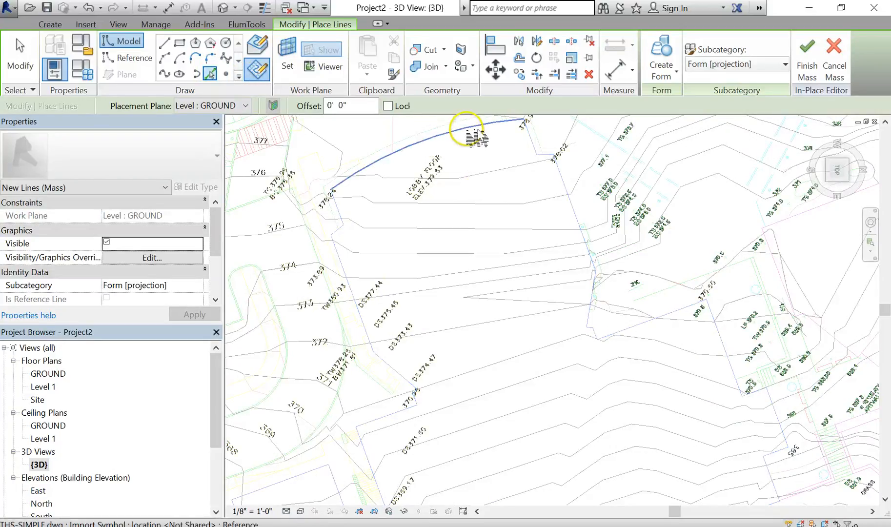
{"action": "key", "text": "Tab"}
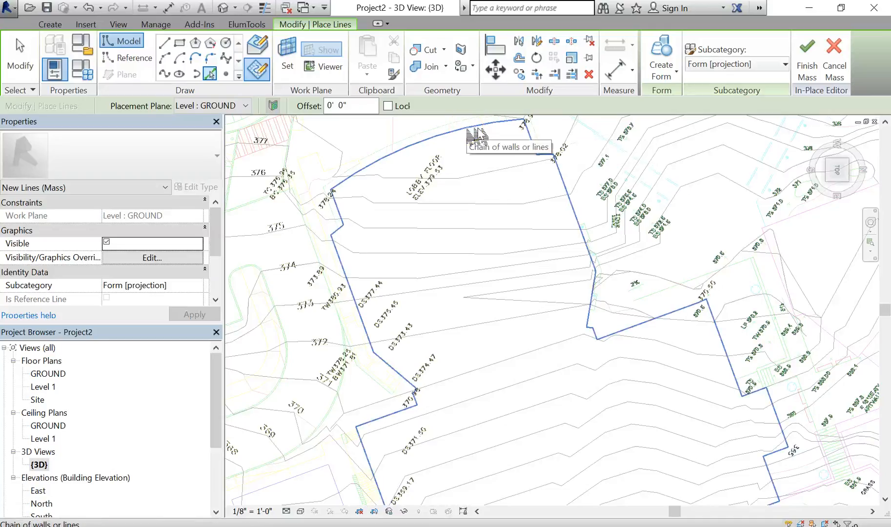
{"action": "left_click", "coordinate": [471, 131]}
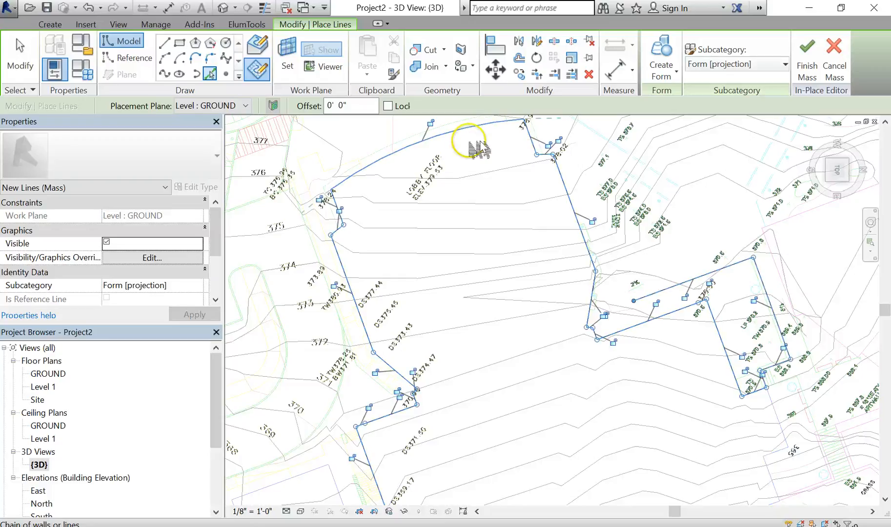
- Examine the picked mass lines around the building outline near the proposed building
{"action": "scroll", "coordinate": [521, 216], "scroll_direction": "down", "scroll_amount": 2}
{"action": "middle_click_drag", "start_coordinate": [520, 216], "coordinate": [498, 190]}
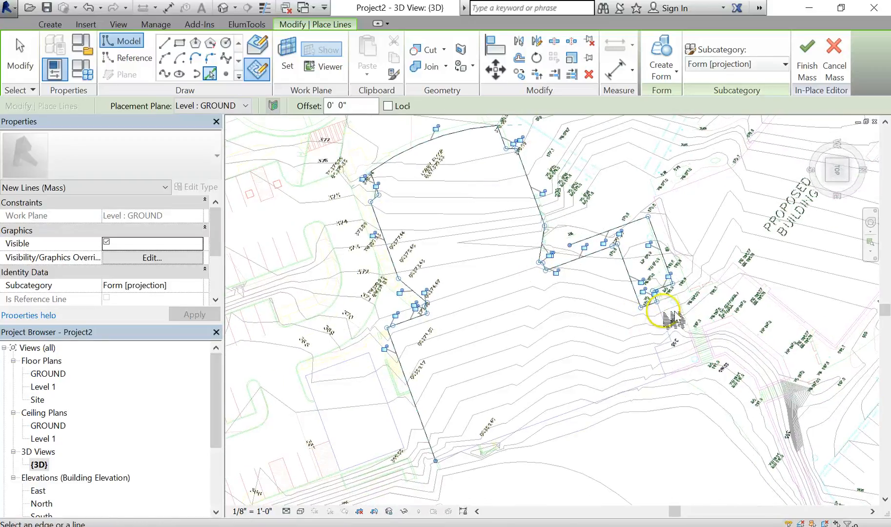
{"action": "scroll", "coordinate": [663, 306], "scroll_direction": "up", "scroll_amount": 3}
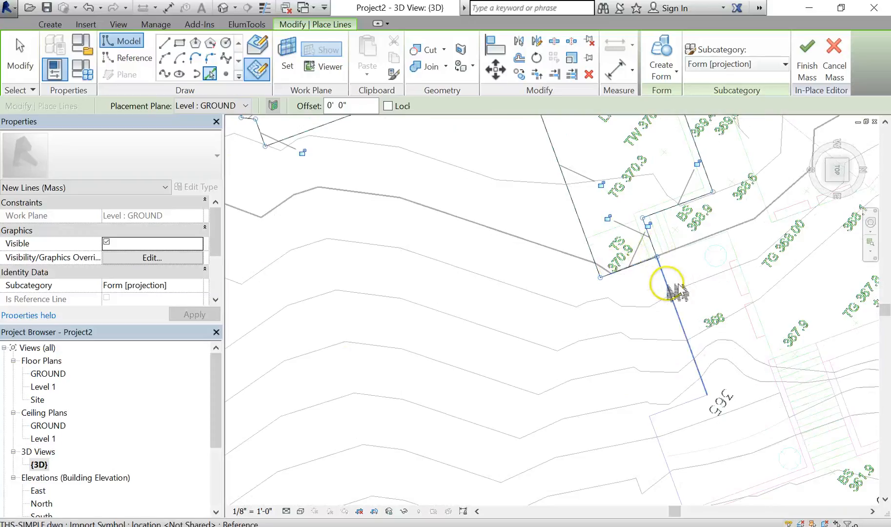
{"action": "scroll", "coordinate": [674, 293], "scroll_direction": "up", "scroll_amount": 1}
{"action": "scroll", "coordinate": [634, 292], "scroll_direction": "down", "scroll_amount": 4}
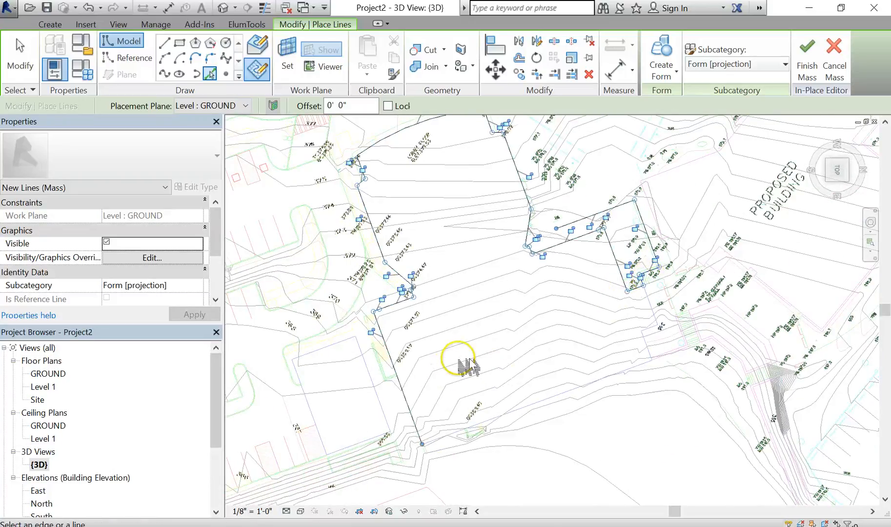
{"action": "scroll", "coordinate": [437, 312], "scroll_direction": "up", "scroll_amount": 1}
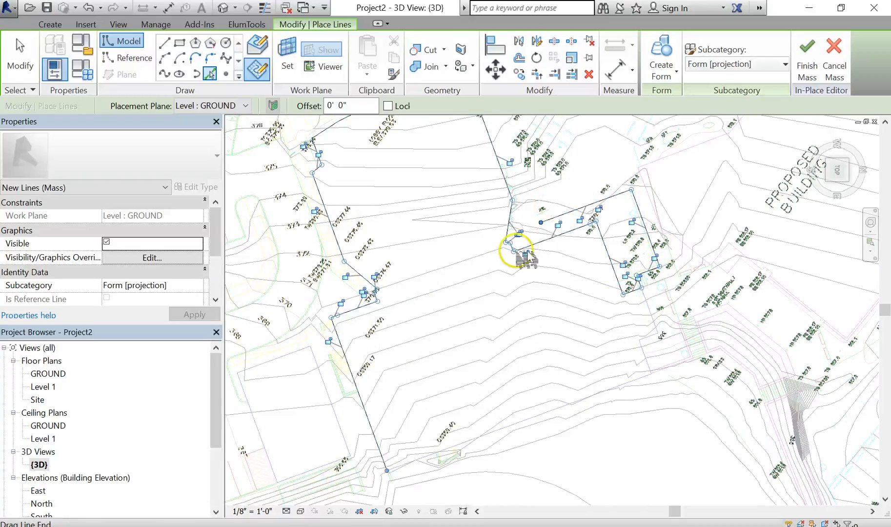
{"action": "scroll", "coordinate": [511, 175], "scroll_direction": "up", "scroll_amount": 3}
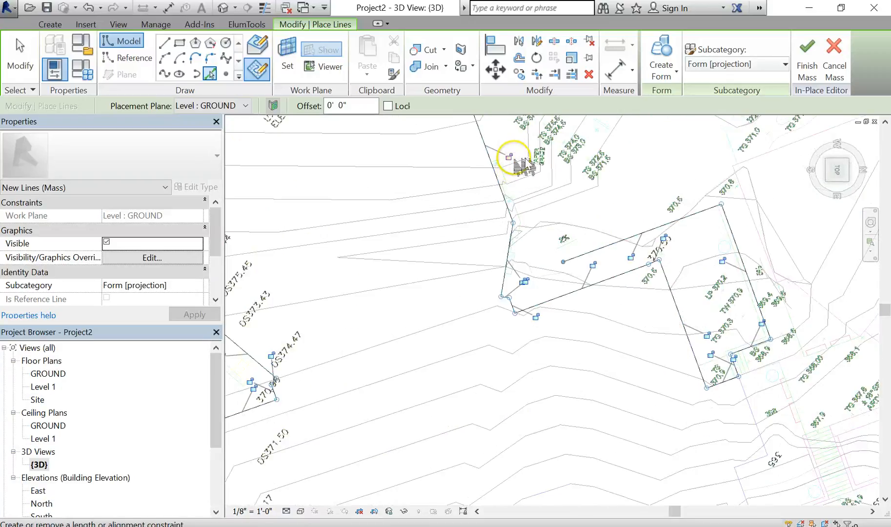
{"action": "left_click", "coordinate": [488, 148]}
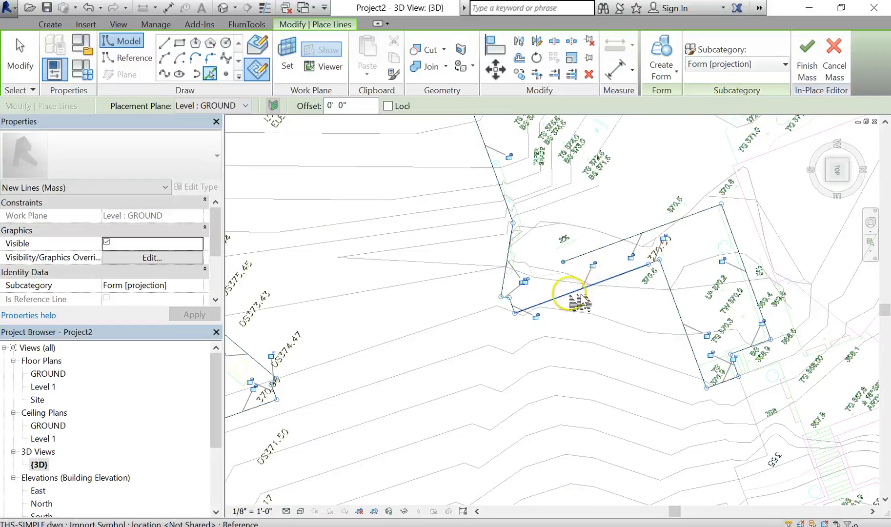
{"action": "scroll", "coordinate": [566, 303], "scroll_direction": "up", "scroll_amount": 1}
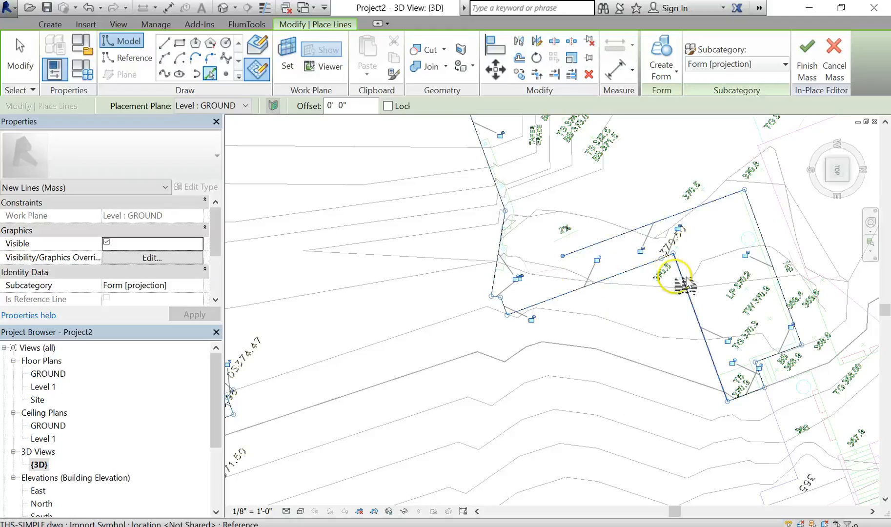
- Exit line picking and select the chained mass outline lines of the building footprint
{"action": "key", "text": "Escape"}
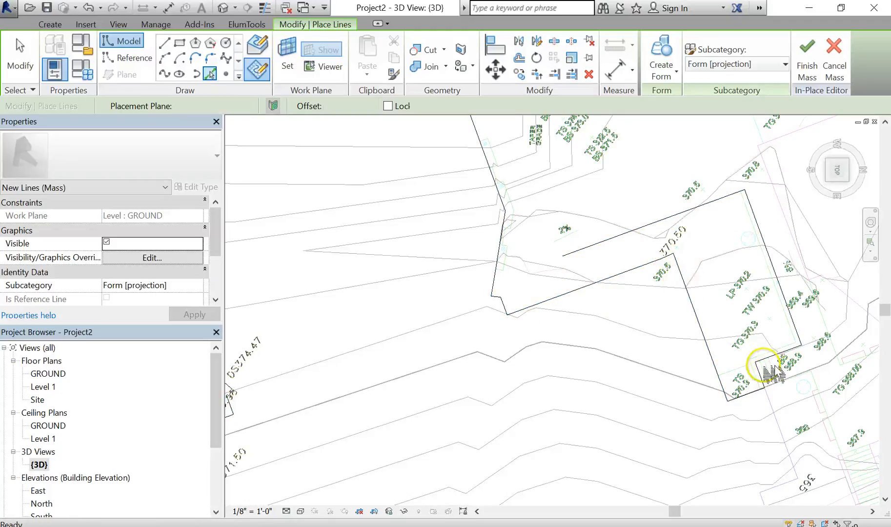
{"action": "key", "text": "Escape"}
{"action": "key", "text": "Tab"}
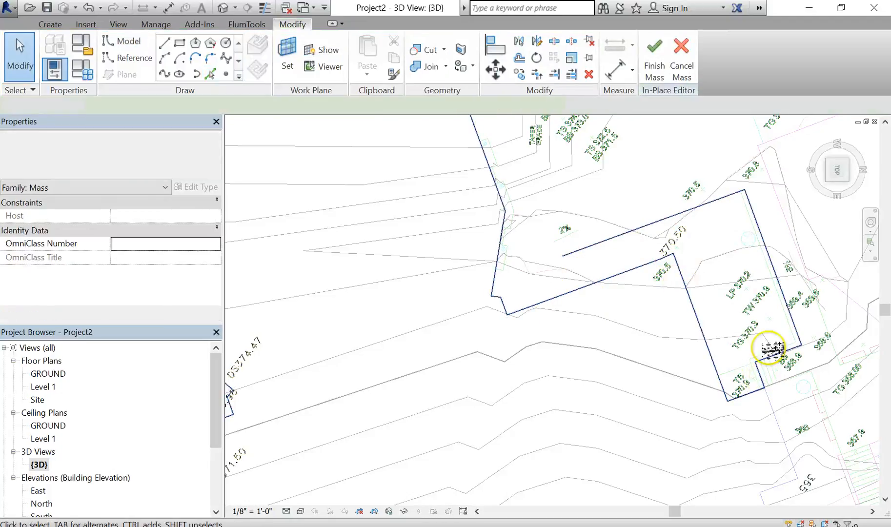
{"action": "key", "text": "Escape"}
{"action": "key", "text": "Tab"}
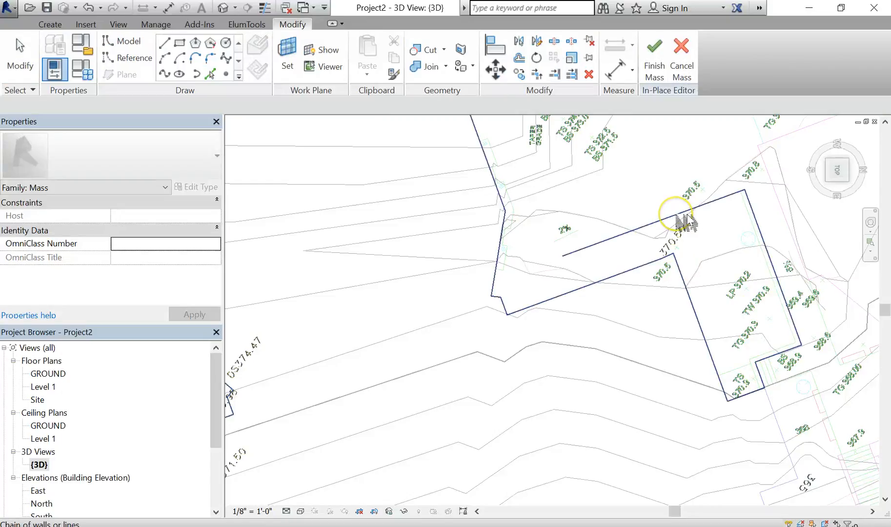
{"action": "left_click", "coordinate": [682, 218]}
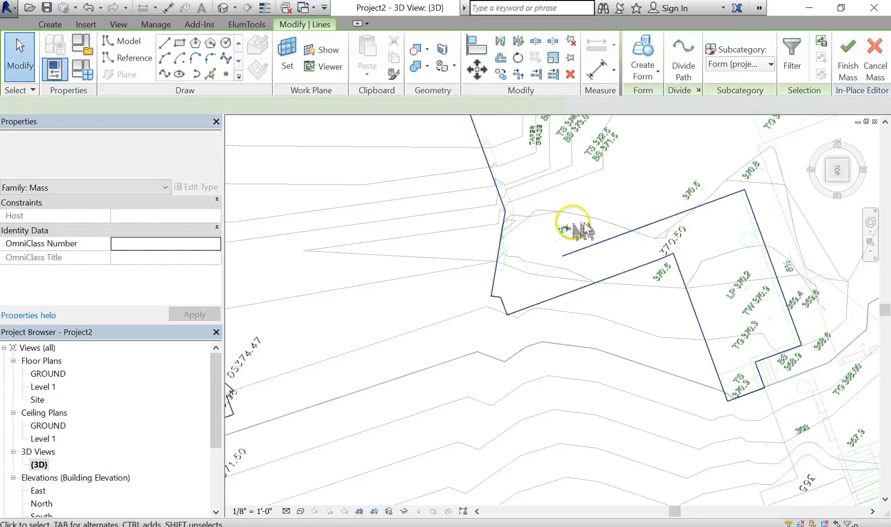
- Select the stray mass line crossing inside the building footprint and delete it
{"action": "key", "text": "Escape"}
{"action": "key", "text": "Tab"}
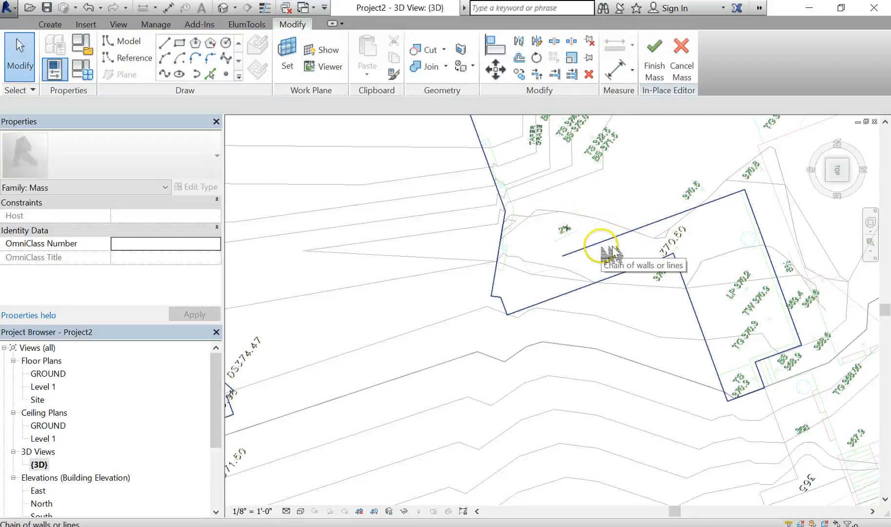
{"action": "key", "text": "Tab"}
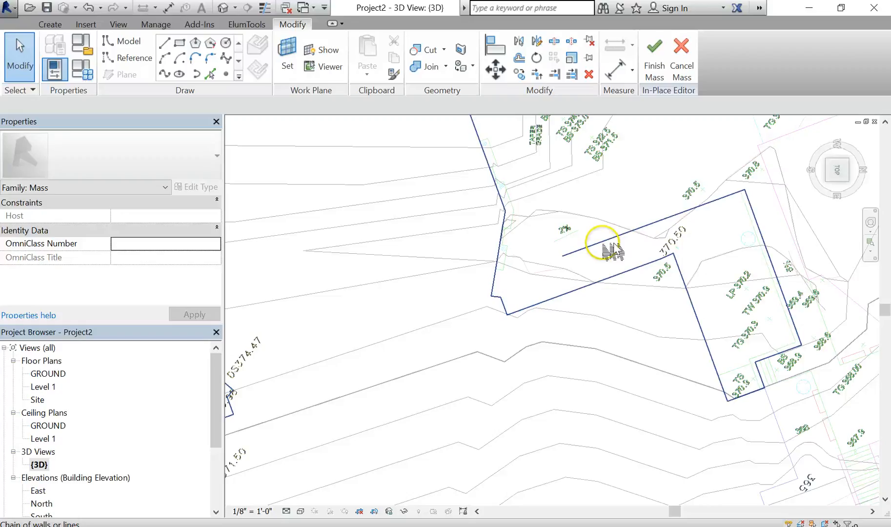
{"action": "key", "text": "Tab"}
{"action": "left_click", "coordinate": [604, 242]}
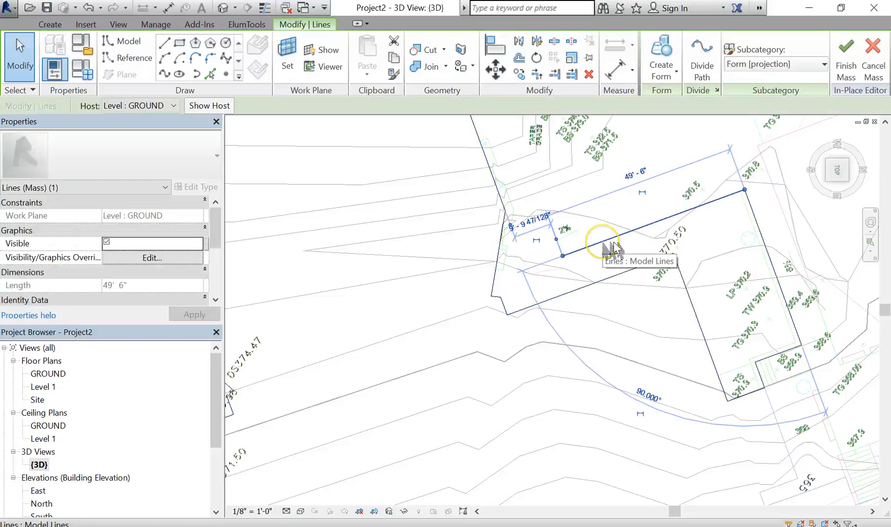
{"action": "key", "text": "Delete"}
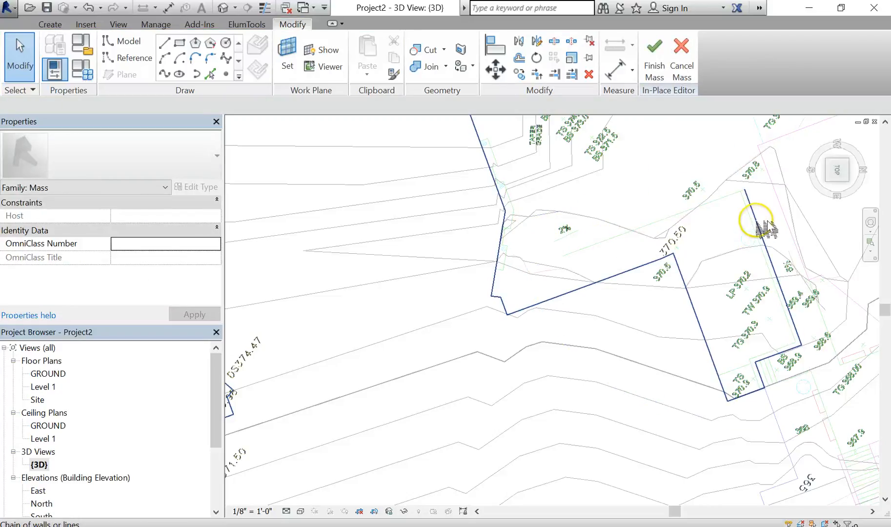
- Delete the extra mass lines along the footprint's eastern edge and its small southeast notch
{"action": "key", "text": "Tab"}
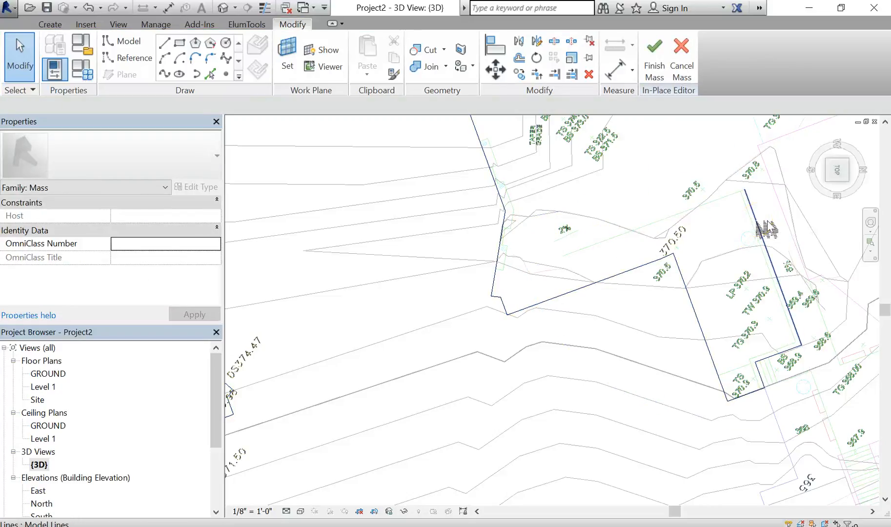
{"action": "left_click", "coordinate": [763, 227]}
{"action": "key", "text": "Delete"}
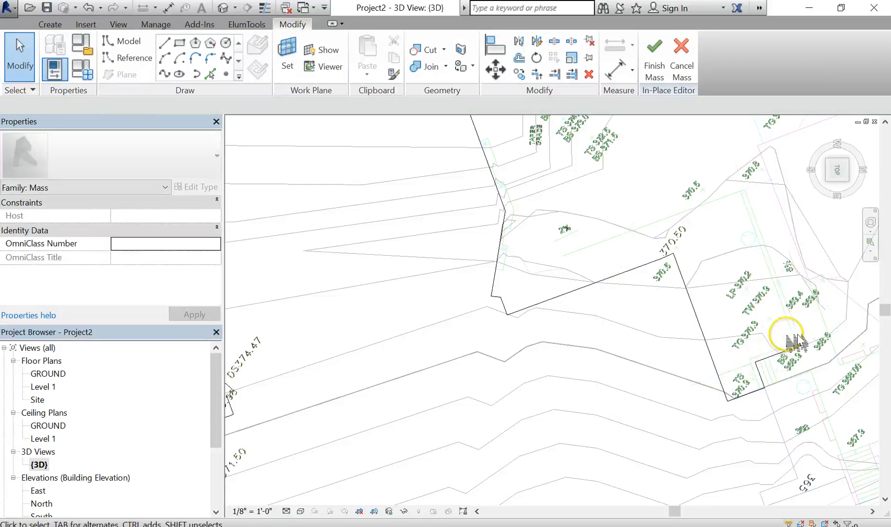
{"action": "key", "text": "Tab"}
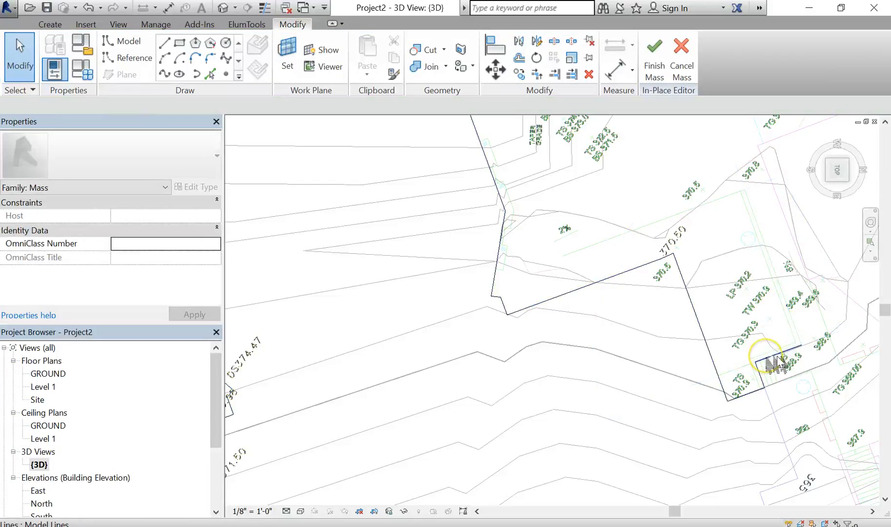
{"action": "left_click", "coordinate": [779, 362]}
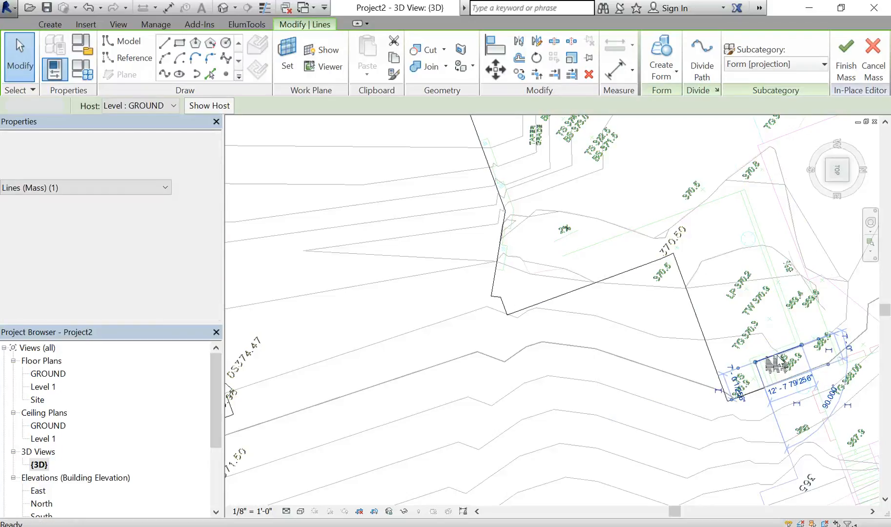
{"action": "key", "text": "Delete"}
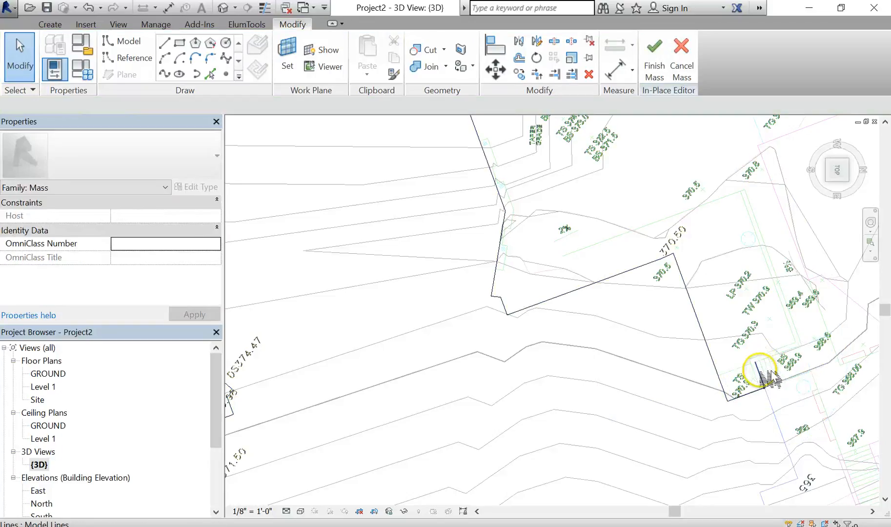
- Draw model mass lines on GROUND from the footprint's southeast corner southward along the CAD outline
{"action": "left_click", "coordinate": [770, 378]}
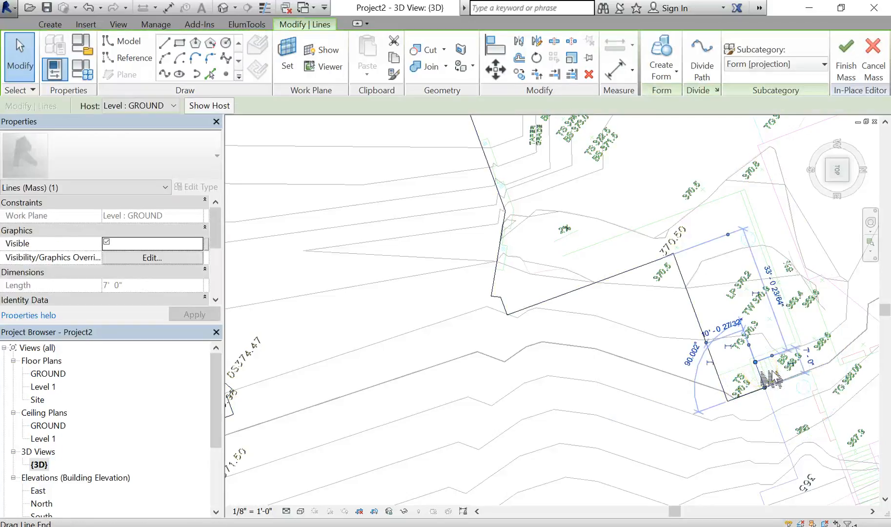
{"action": "left_click", "coordinate": [776, 374]}
{"action": "middle_click_drag", "start_coordinate": [796, 384], "coordinate": [664, 305]}
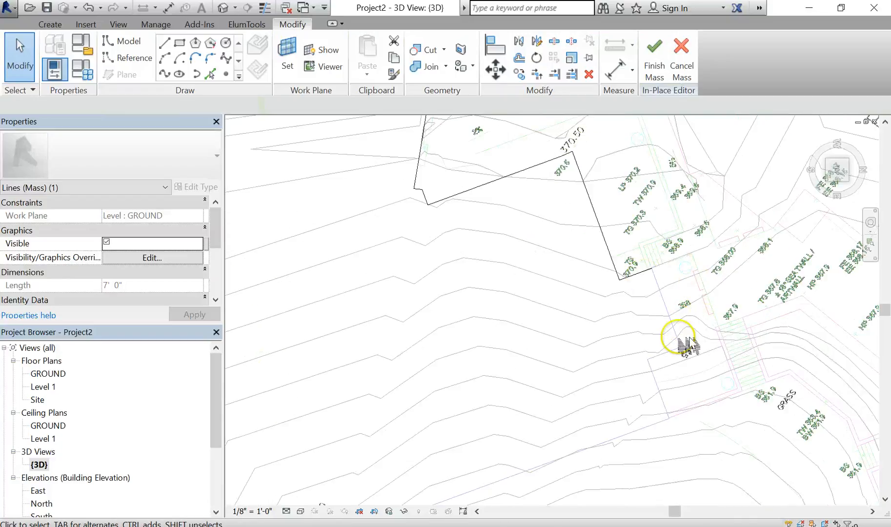
{"action": "scroll", "coordinate": [676, 332], "scroll_direction": "up", "scroll_amount": 5}
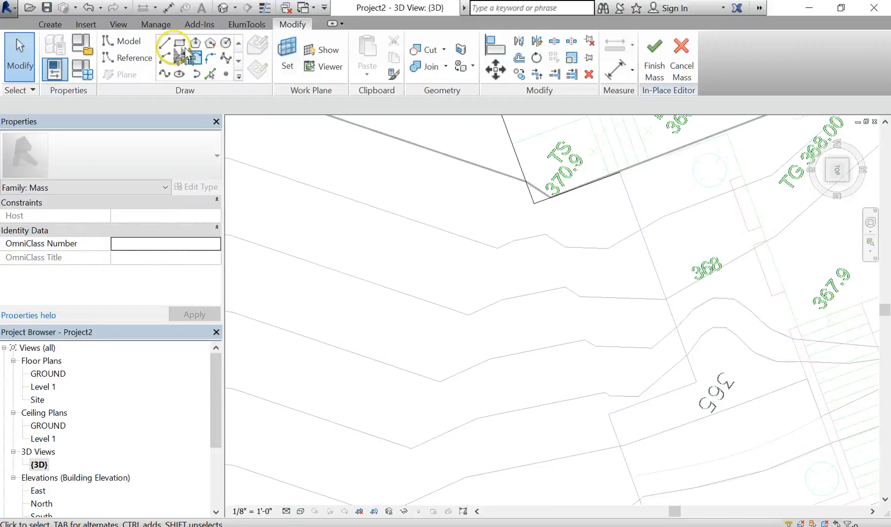
{"action": "left_click", "coordinate": [165, 44]}
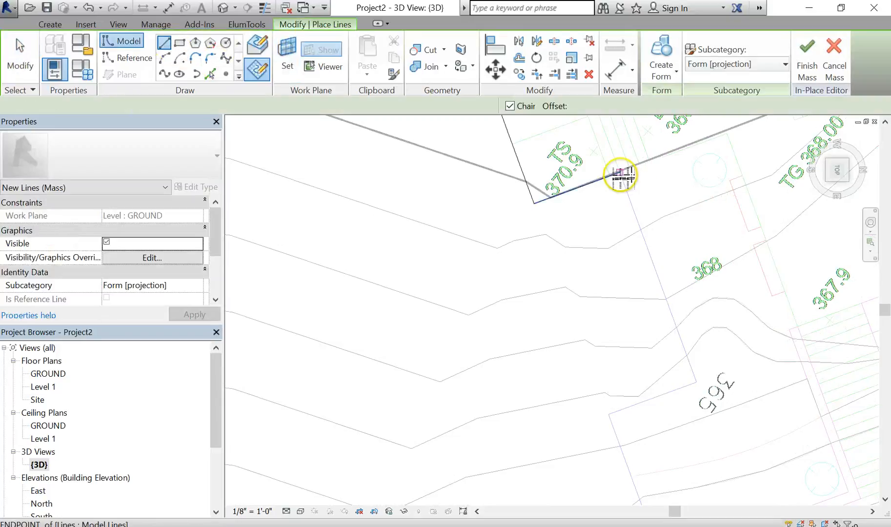
{"action": "left_click", "coordinate": [620, 172]}
{"action": "left_click", "coordinate": [697, 382]}
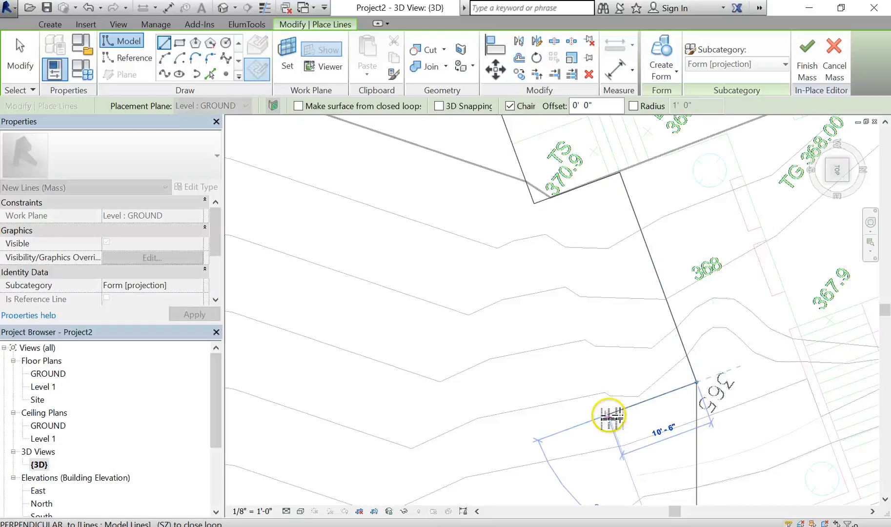
{"action": "left_click", "coordinate": [609, 414]}
- Continue the mass lines around the southern extension back to the existing footprint line and exit the Line tool
{"action": "scroll", "coordinate": [653, 433], "scroll_direction": "down", "scroll_amount": 1}
{"action": "middle_click_drag", "start_coordinate": [653, 434], "coordinate": [667, 259]}
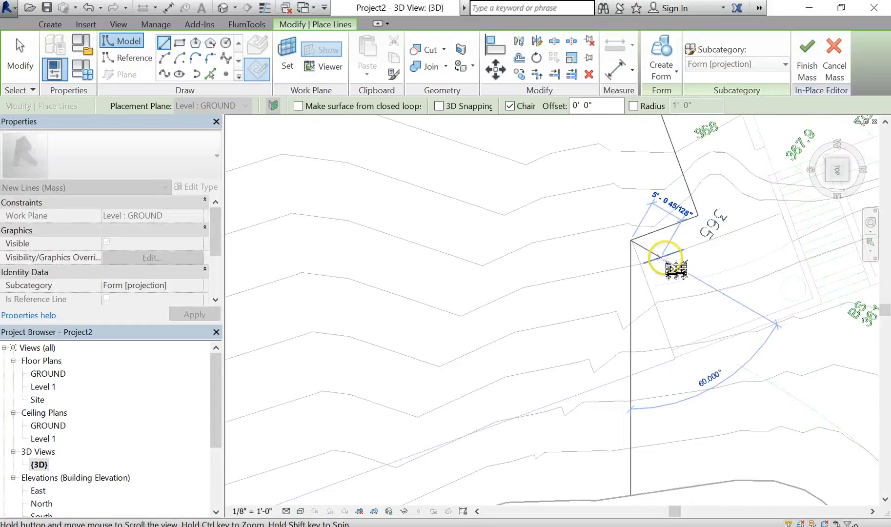
{"action": "left_click", "coordinate": [674, 364]}
{"action": "scroll", "coordinate": [679, 376], "scroll_direction": "down", "scroll_amount": 2}
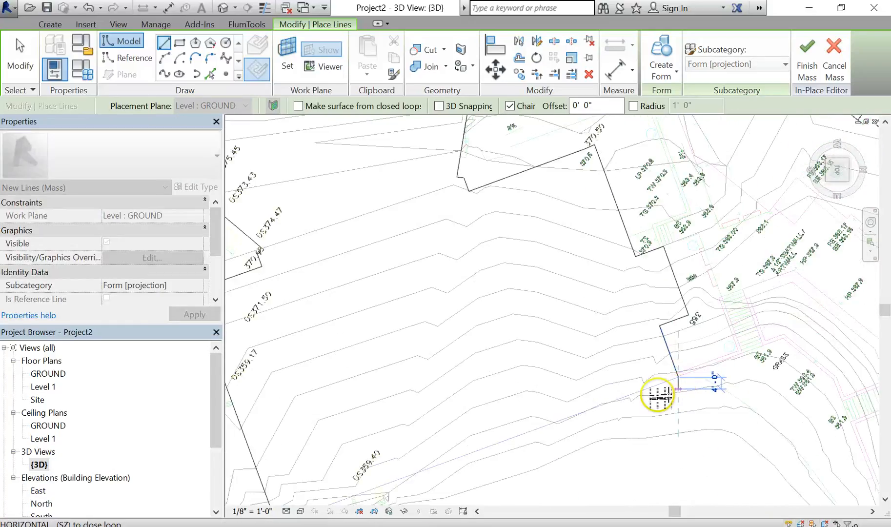
{"action": "middle_click_drag", "start_coordinate": [658, 392], "coordinate": [706, 338]}
{"action": "scroll", "coordinate": [386, 451], "scroll_direction": "up", "scroll_amount": 4}
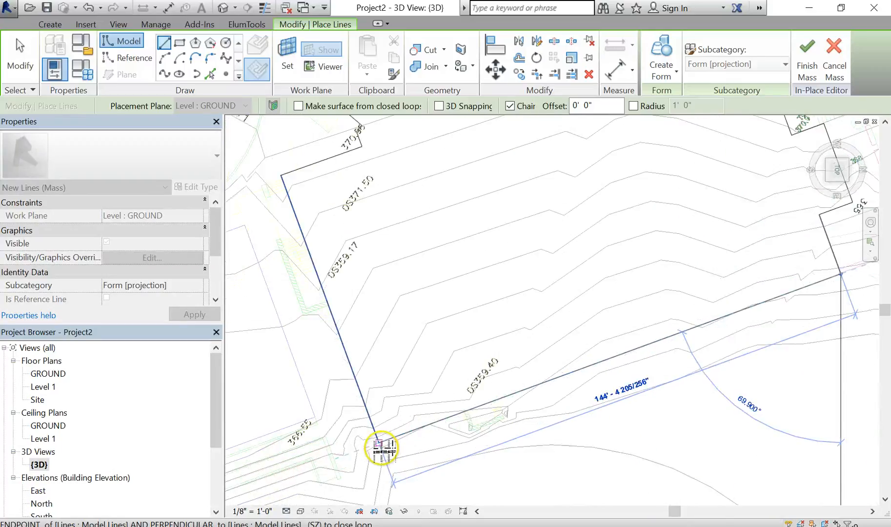
{"action": "scroll", "coordinate": [381, 440], "scroll_direction": "up", "scroll_amount": 2}
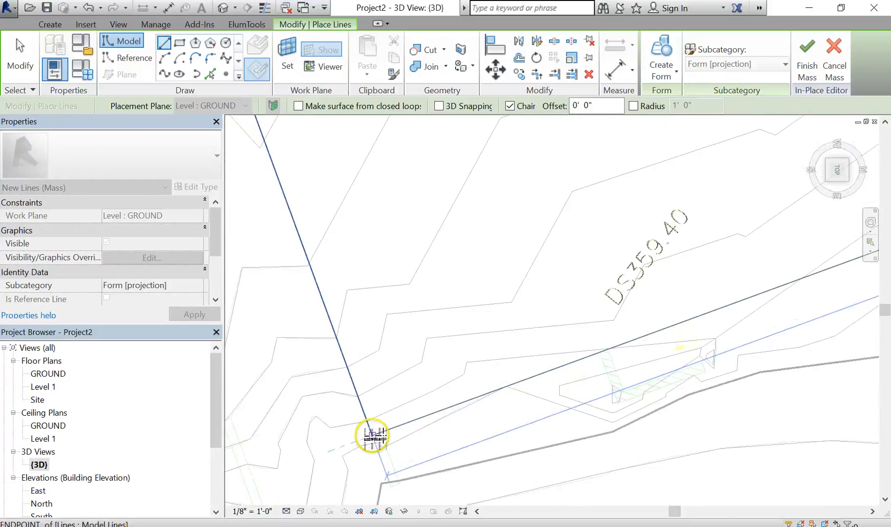
{"action": "left_click", "coordinate": [373, 433]}
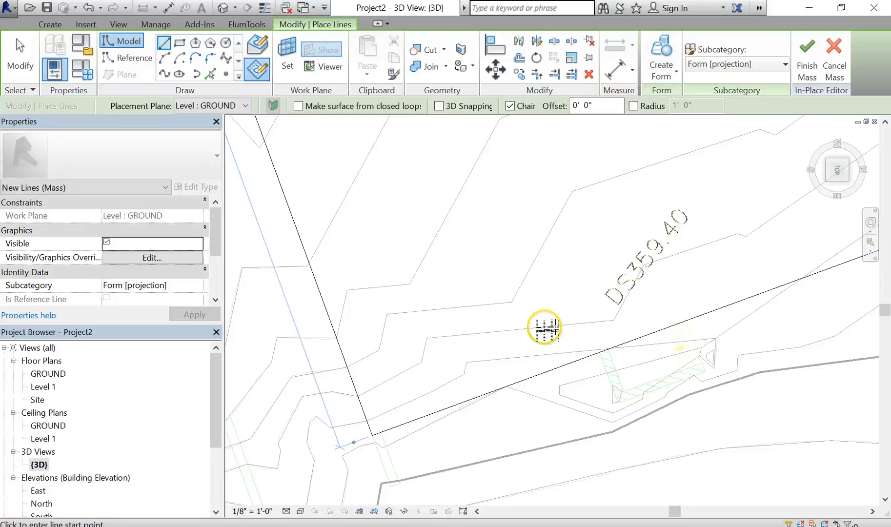
{"action": "scroll", "coordinate": [544, 327], "scroll_direction": "down", "scroll_amount": 4}
{"action": "key", "text": "Escape"}
{"action": "key", "text": "Escape"}
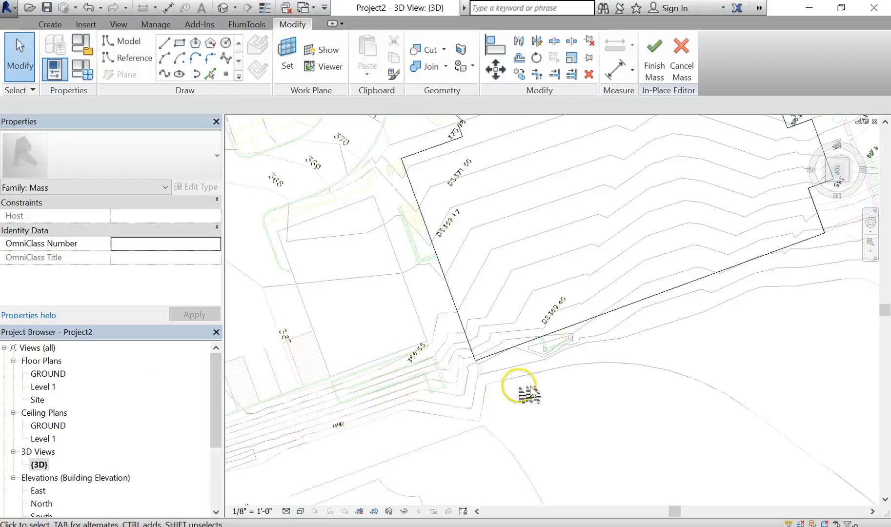
- Select the full closed chain of mass lines and create a solid form from them
{"action": "middle_click_drag", "start_coordinate": [628, 319], "coordinate": [566, 356], "text": "shift"}
{"action": "middle_click_drag", "start_coordinate": [558, 321], "coordinate": [494, 401], "text": "shift"}
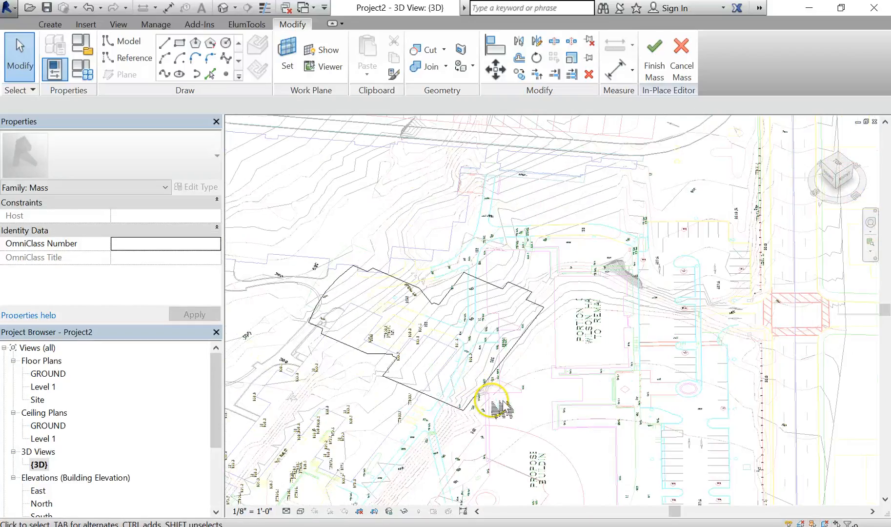
{"action": "left_click", "coordinate": [454, 305]}
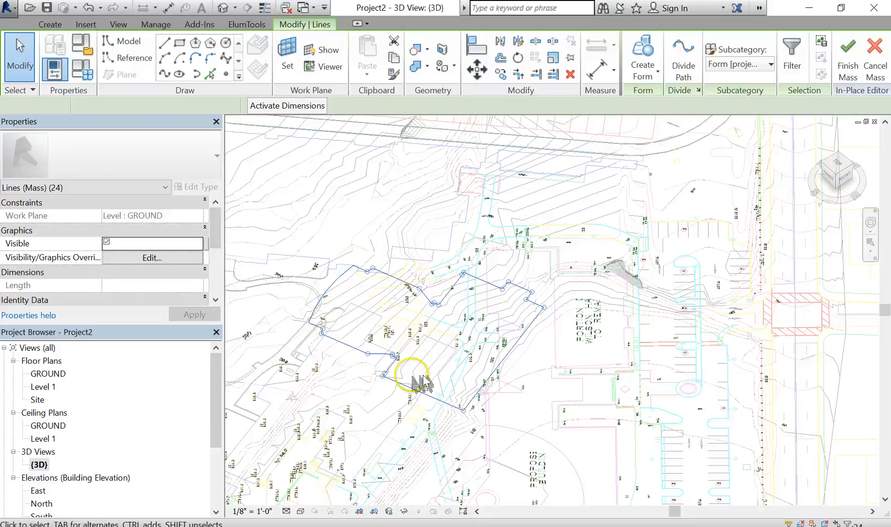
{"action": "left_click", "coordinate": [656, 58]}
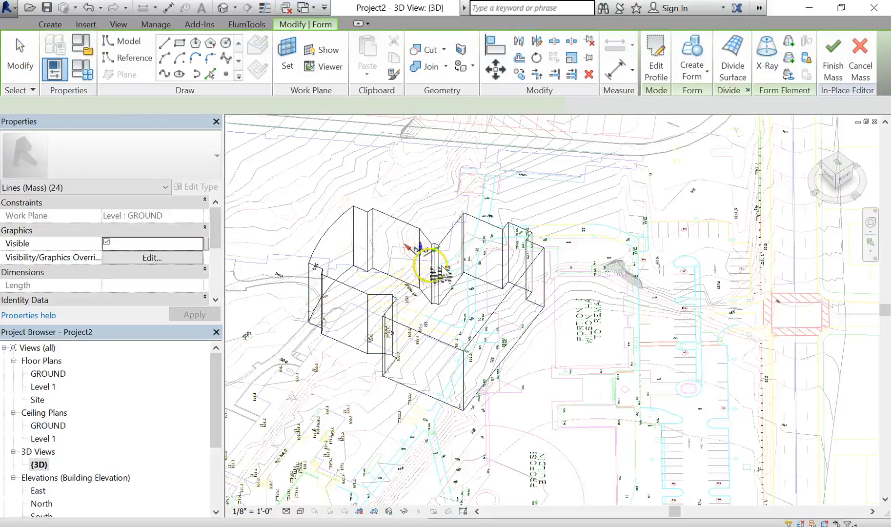
- Select the form's top face and set its height to 60'
{"action": "middle_click_drag", "start_coordinate": [574, 344], "coordinate": [537, 298], "text": "shift"}
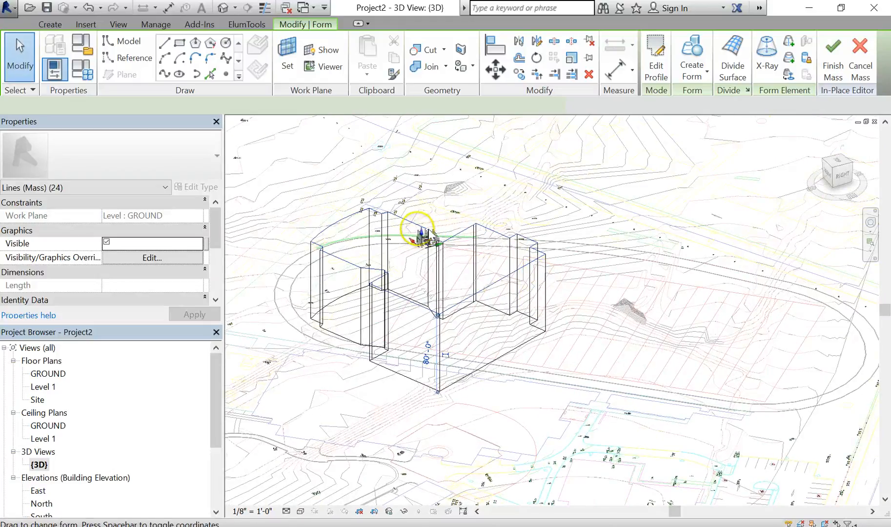
{"action": "left_click", "coordinate": [423, 244]}
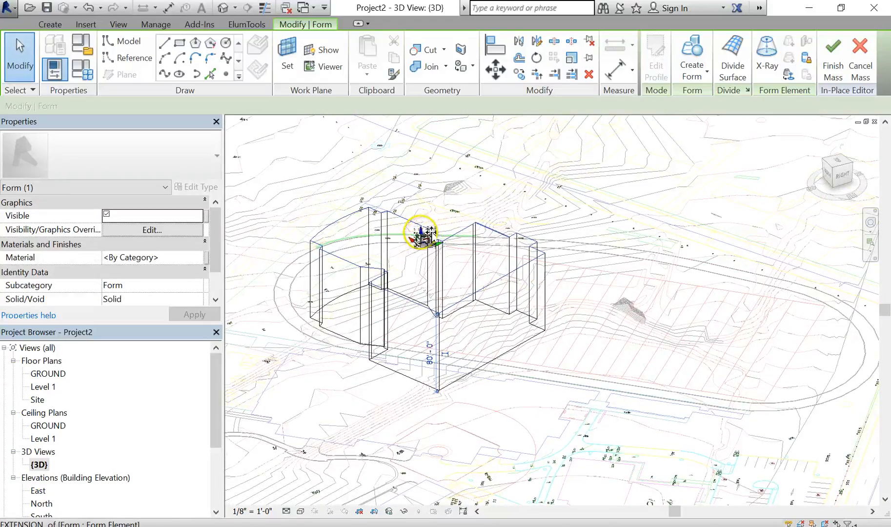
{"action": "left_click_drag", "start_coordinate": [423, 249], "coordinate": [437, 282]}
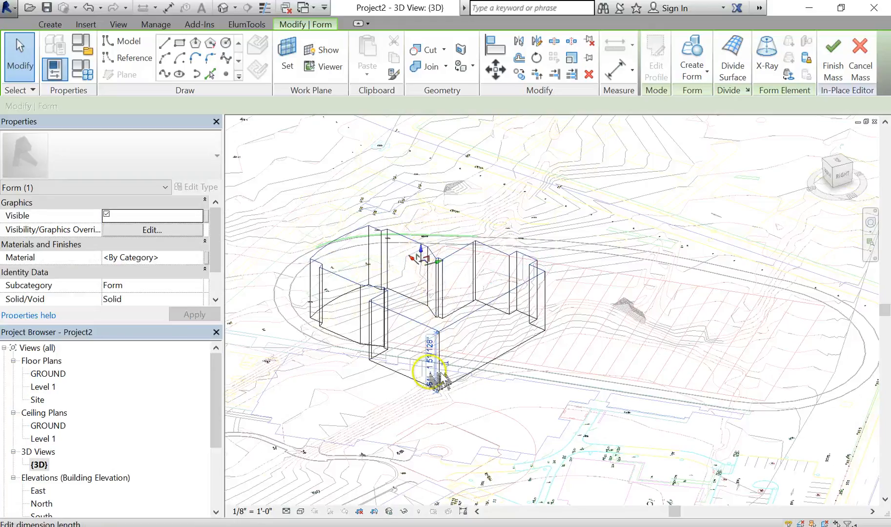
{"action": "left_click", "coordinate": [432, 382]}
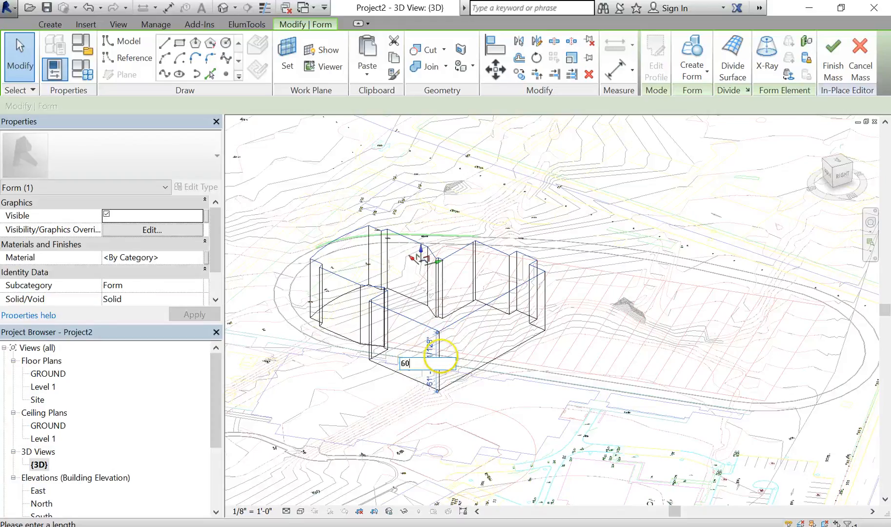
{"action": "key", "text": "Return"}
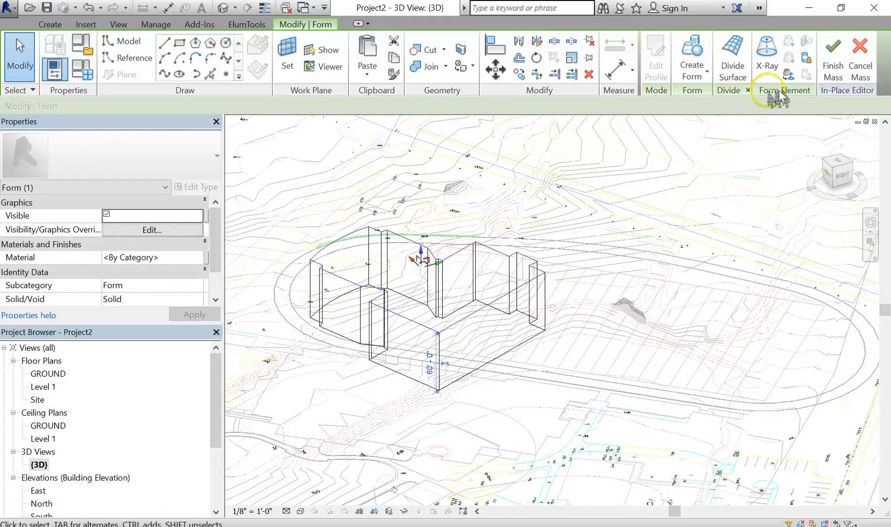
- Finish the in-place mass and switch the 3D view to a shaded visual style
{"action": "left_click", "coordinate": [833, 61]}
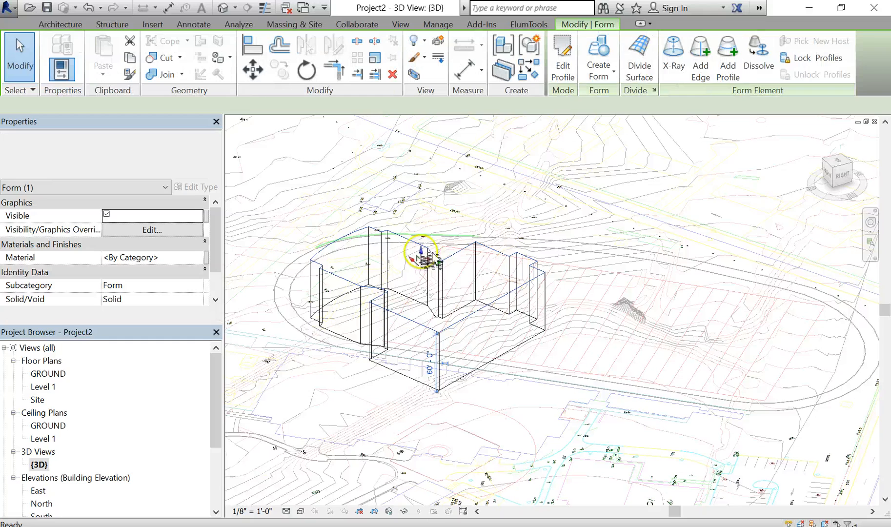
{"action": "scroll", "coordinate": [438, 342], "scroll_direction": "down", "scroll_amount": 1}
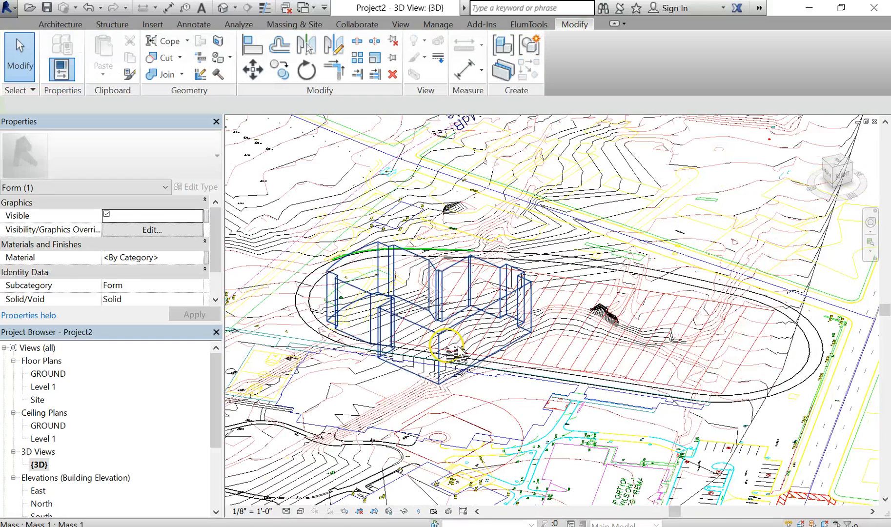
{"action": "scroll", "coordinate": [454, 349], "scroll_direction": "down", "scroll_amount": 2}
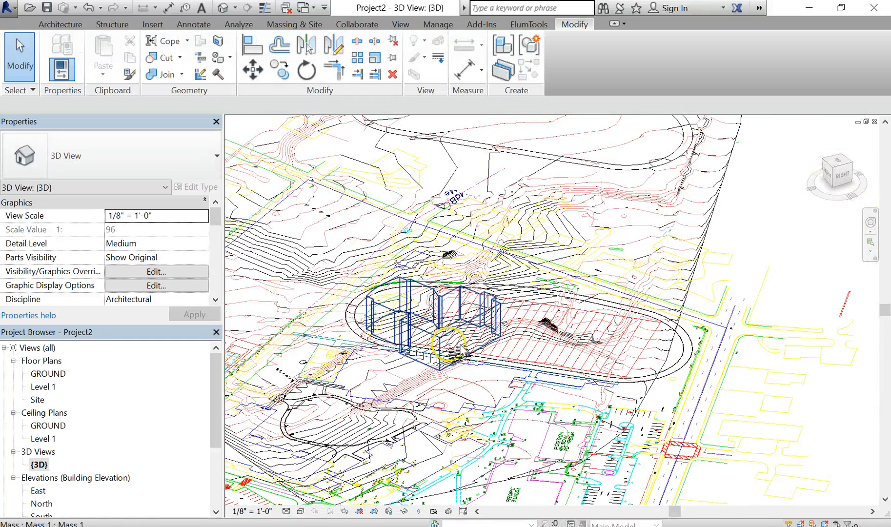
{"action": "left_click", "coordinate": [300, 512]}
{"action": "left_click", "coordinate": [318, 452]}
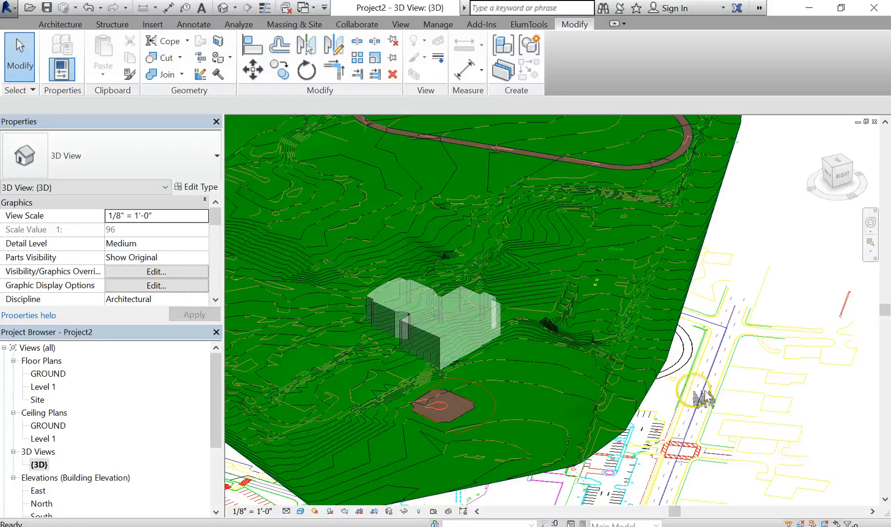
- Orbit around the site and select the mass to examine it on the toposurface
{"action": "middle_click_drag", "start_coordinate": [705, 398], "coordinate": [741, 394], "text": "shift"}
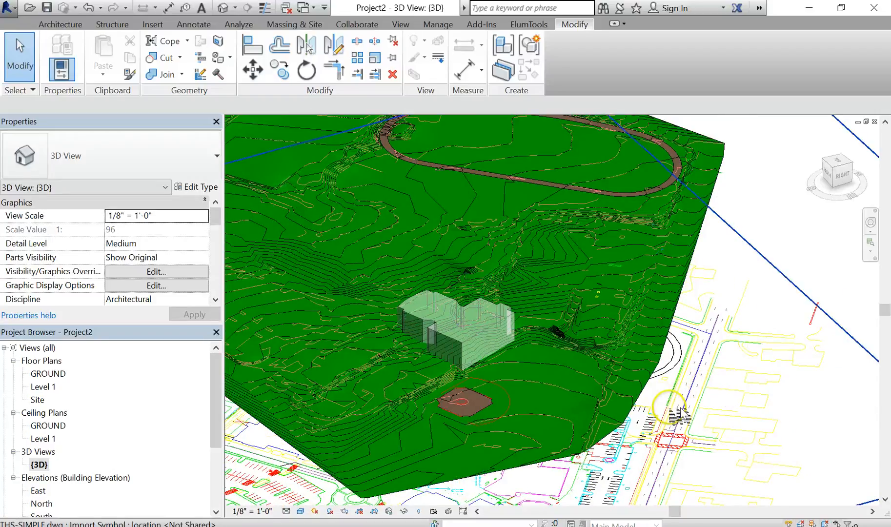
{"action": "middle_click_drag", "start_coordinate": [678, 415], "coordinate": [637, 448], "text": "shift"}
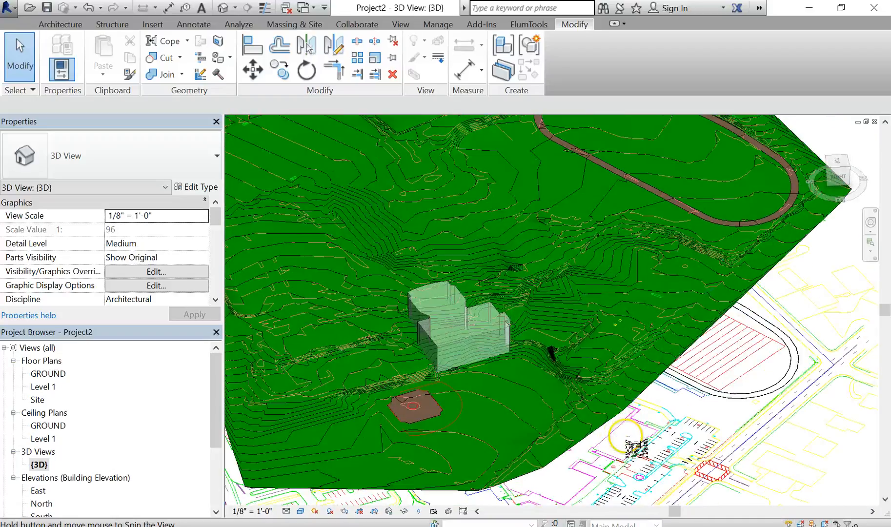
{"action": "left_click", "coordinate": [472, 349]}
{"action": "middle_click_drag", "start_coordinate": [488, 367], "coordinate": [546, 391], "text": "shift"}
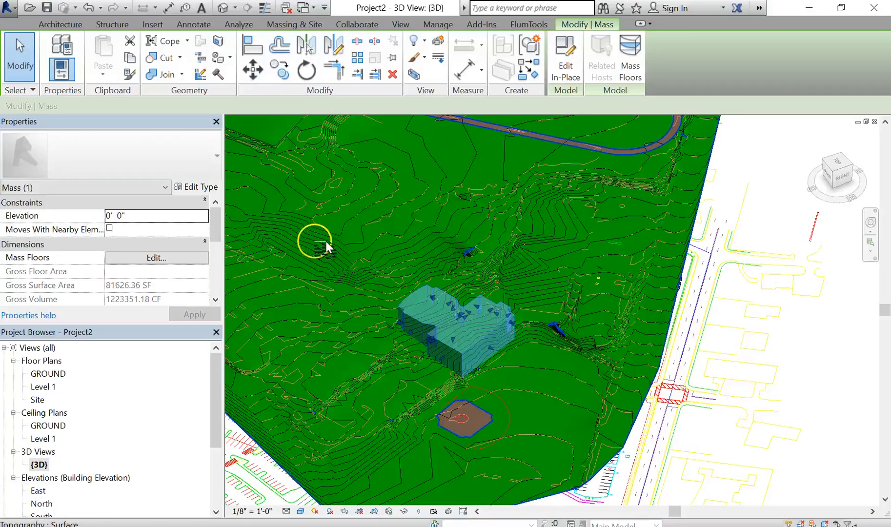
- Orient the 3D view to Top and switch the visual style to wireframe
{"action": "left_click", "coordinate": [831, 353]}
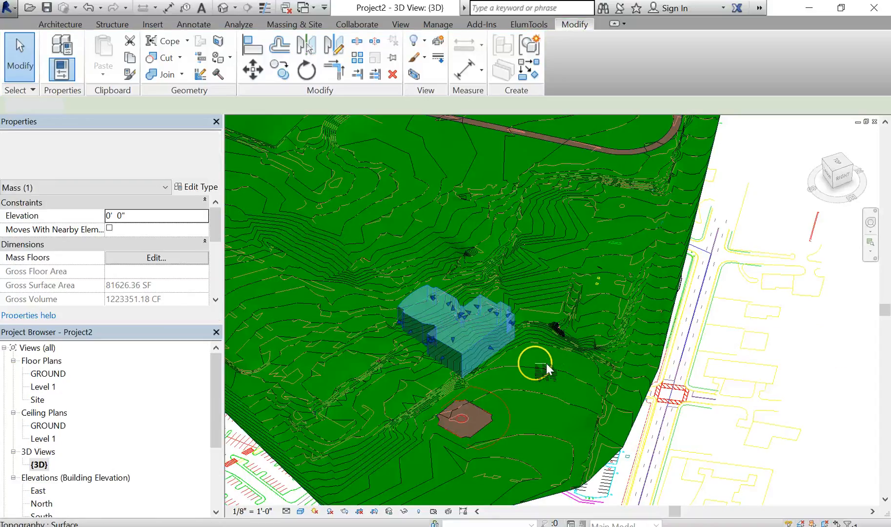
{"action": "scroll", "coordinate": [538, 348], "scroll_direction": "down", "scroll_amount": 2}
{"action": "middle_click_drag", "start_coordinate": [528, 348], "coordinate": [527, 332]}
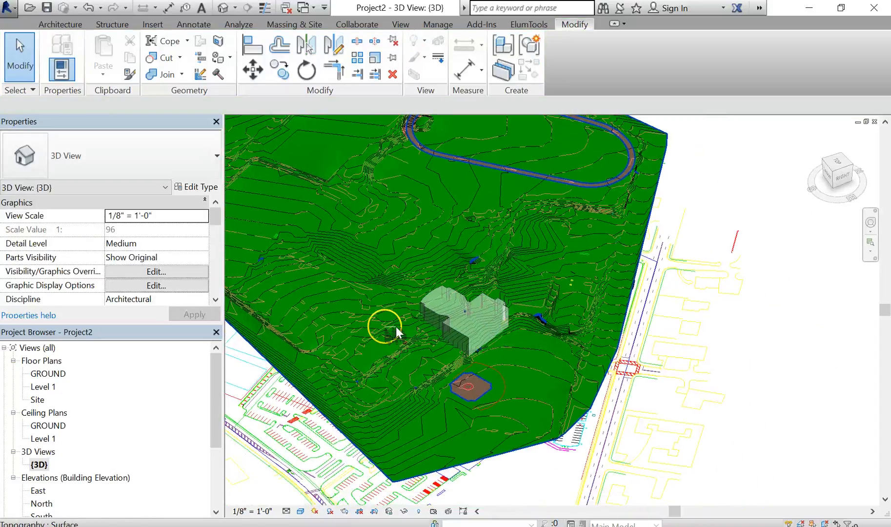
{"action": "scroll", "coordinate": [450, 328], "scroll_direction": "up", "scroll_amount": 3}
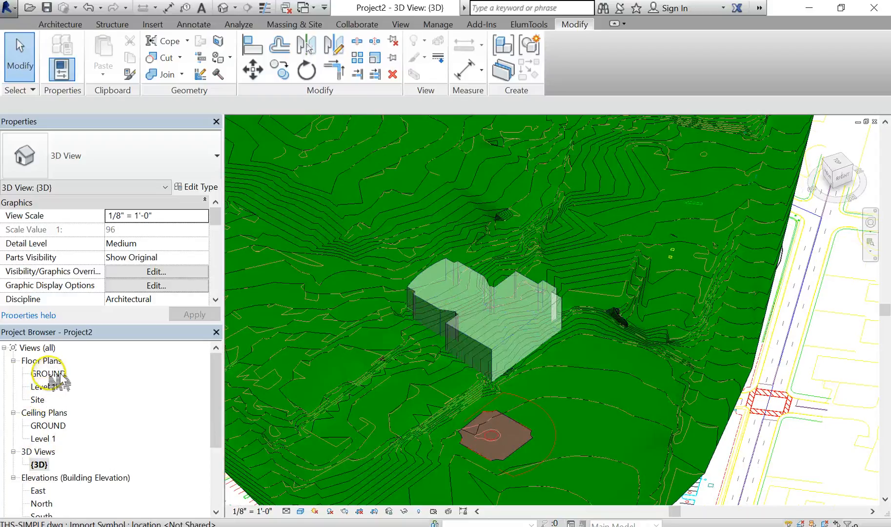
{"action": "left_click", "coordinate": [849, 169]}
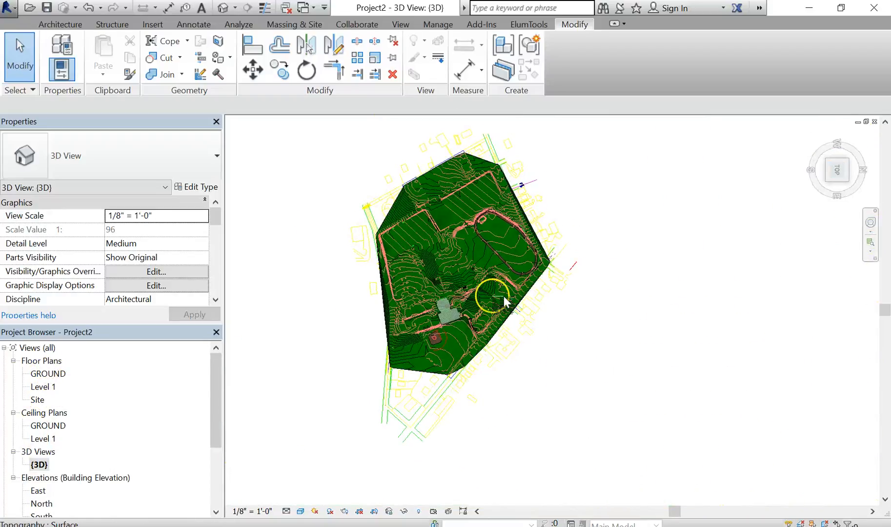
{"action": "scroll", "coordinate": [503, 301], "scroll_direction": "up", "scroll_amount": 3}
{"action": "scroll", "coordinate": [656, 348], "scroll_direction": "up", "scroll_amount": 2}
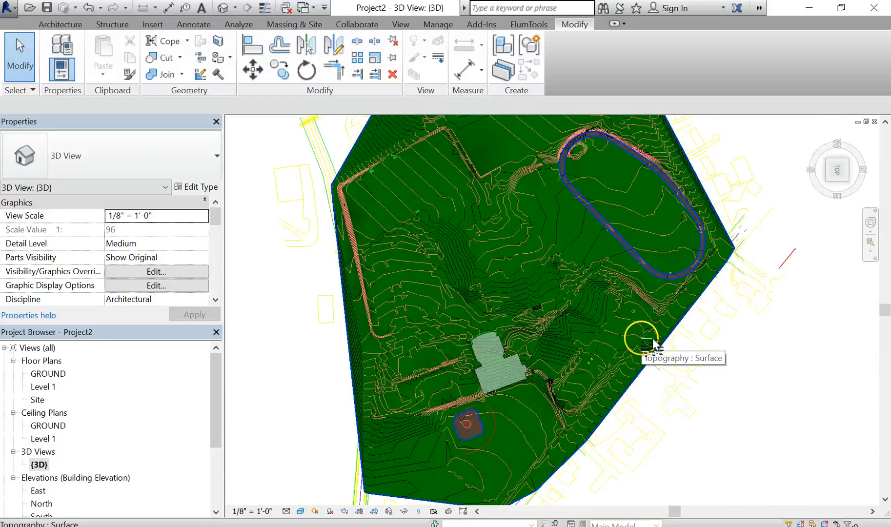
{"action": "scroll", "coordinate": [640, 342], "scroll_direction": "up", "scroll_amount": 1}
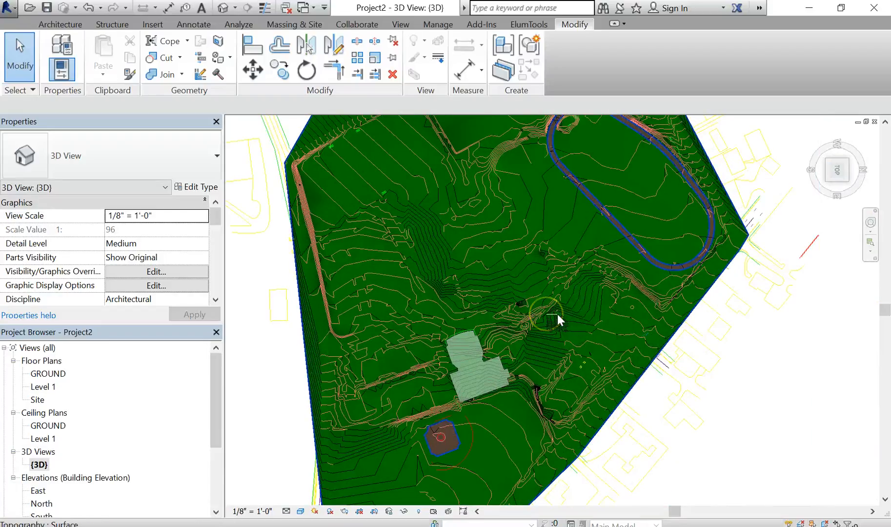
{"action": "key", "text": "w"}
{"action": "key", "text": "f"}
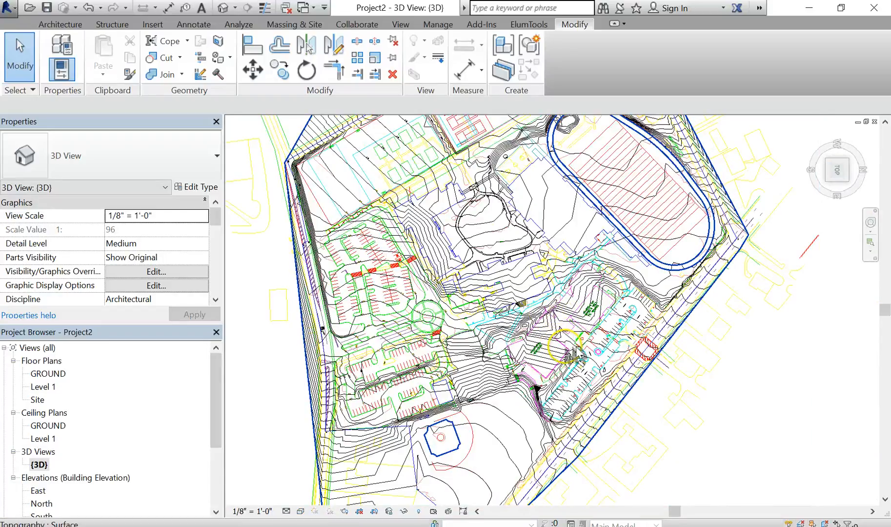
- Start a new in-place mass over the Proposed Building area of the site plan
{"action": "scroll", "coordinate": [566, 348], "scroll_direction": "up", "scroll_amount": 4}
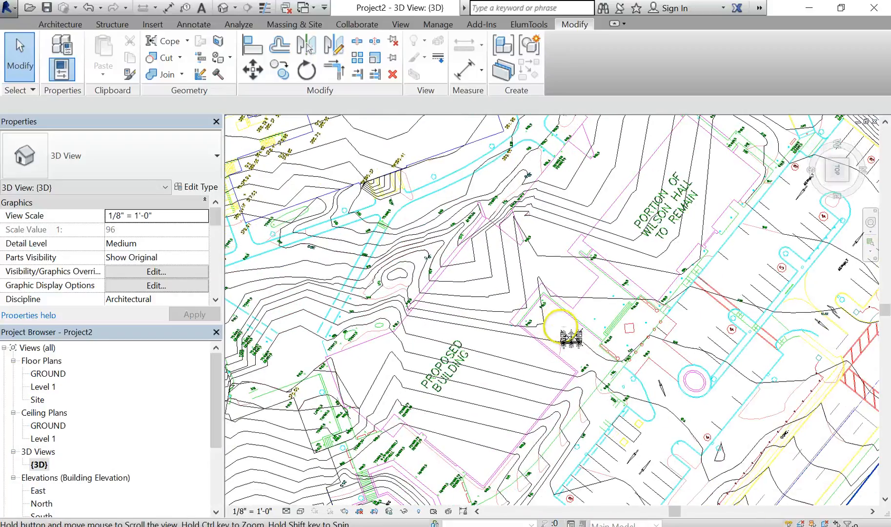
{"action": "middle_click_drag", "start_coordinate": [561, 326], "coordinate": [561, 316]}
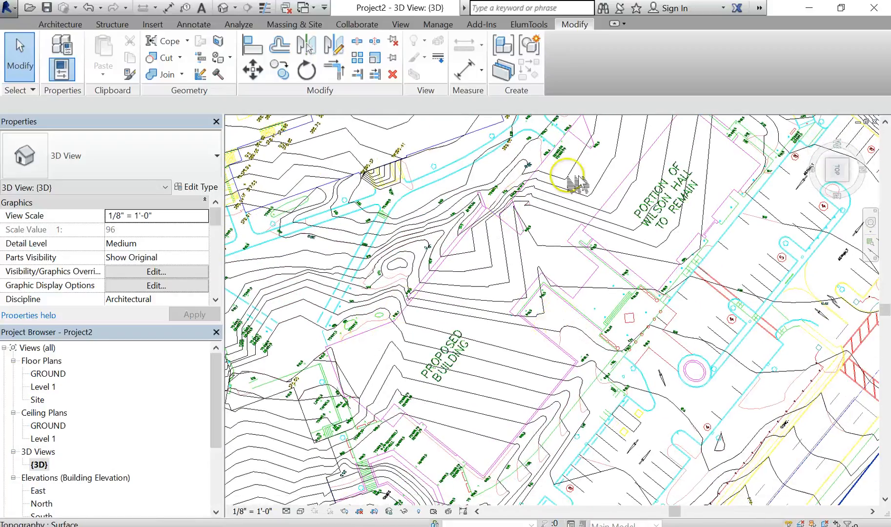
{"action": "left_click", "coordinate": [289, 24]}
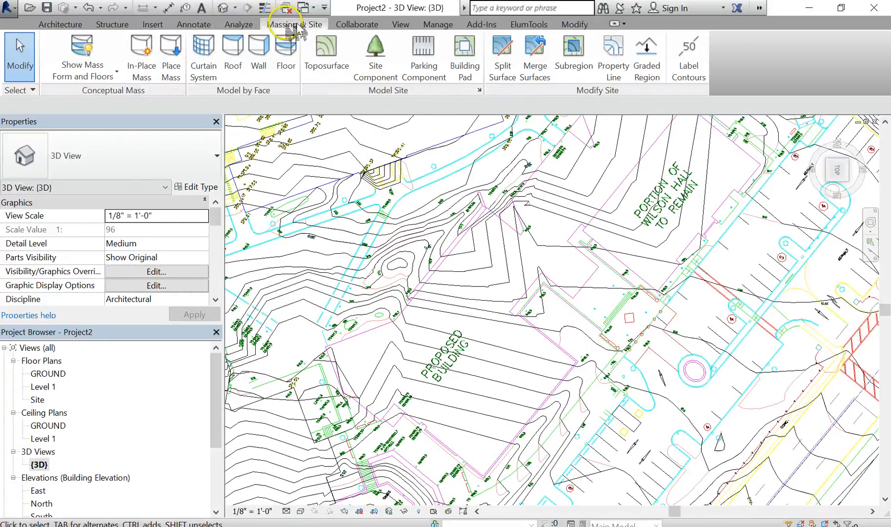
{"action": "left_click", "coordinate": [566, 56]}
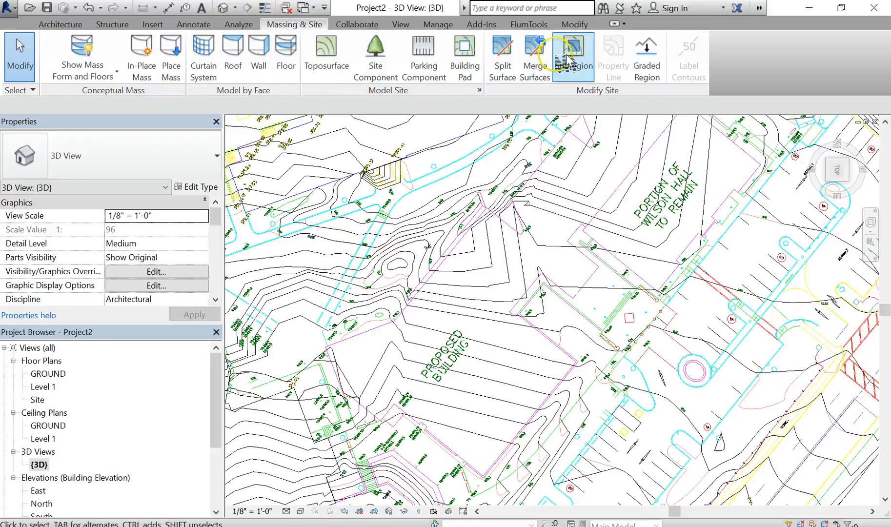
{"action": "left_click", "coordinate": [145, 69]}
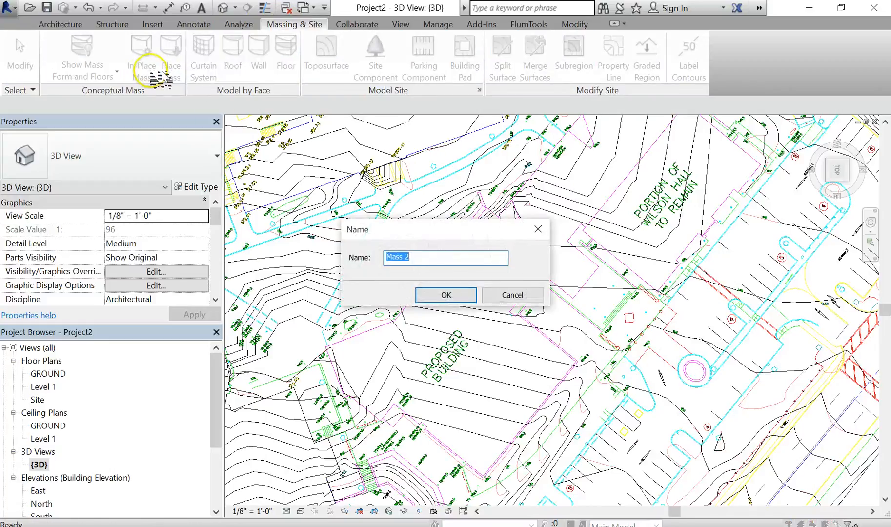
{"action": "left_click", "coordinate": [445, 295]}
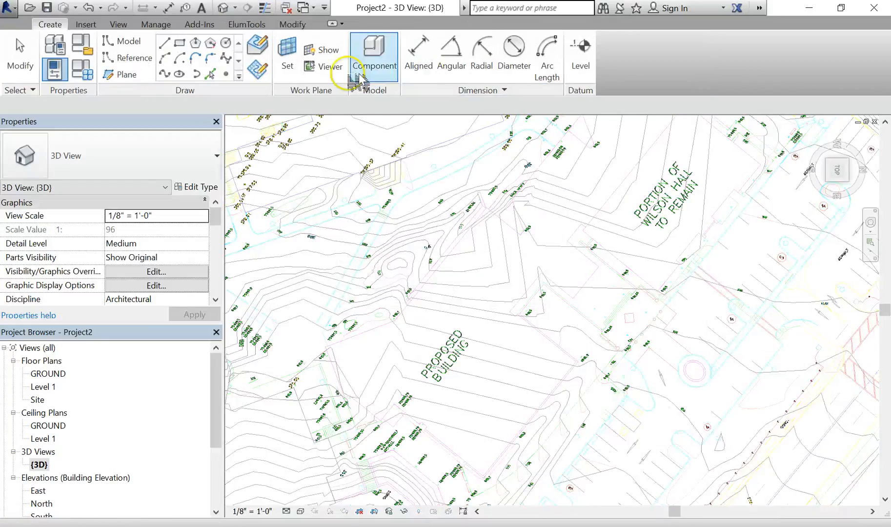
- Pick the chain of CAD footprint lines as mass lines, unjoining elements when prompted
{"action": "left_click", "coordinate": [210, 74]}
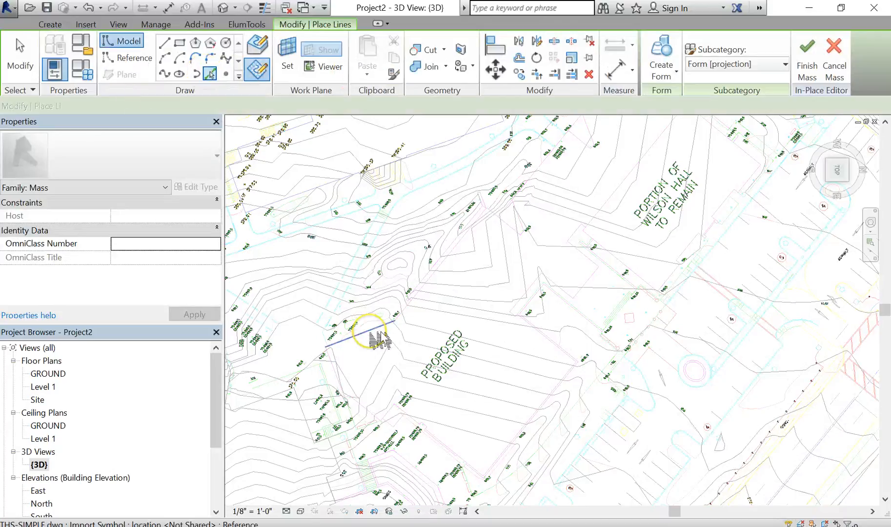
{"action": "key", "text": "Tab"}
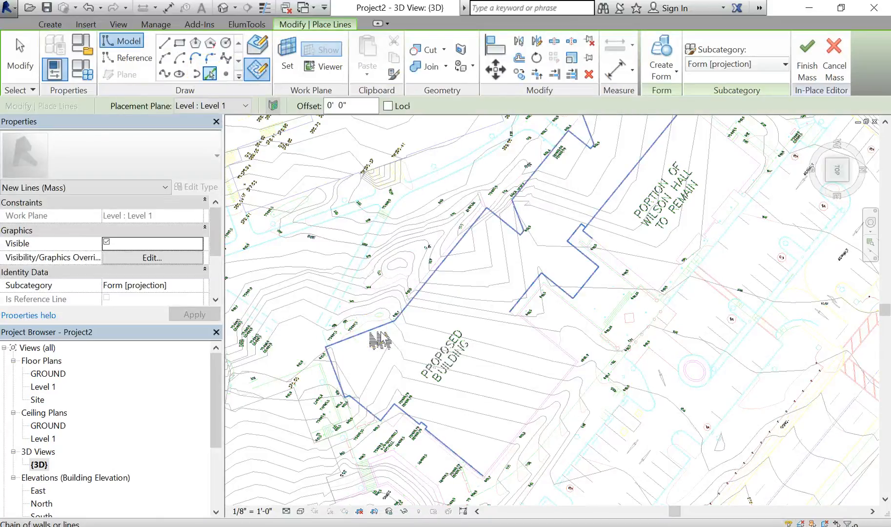
{"action": "mouse_move", "coordinate": [380, 340]}
{"action": "middle_mouse_down"}
{"action": "mouse_move", "coordinate": [358, 370]}
{"action": "mouse_move", "coordinate": [338, 373]}
{"action": "middle_mouse_up"}
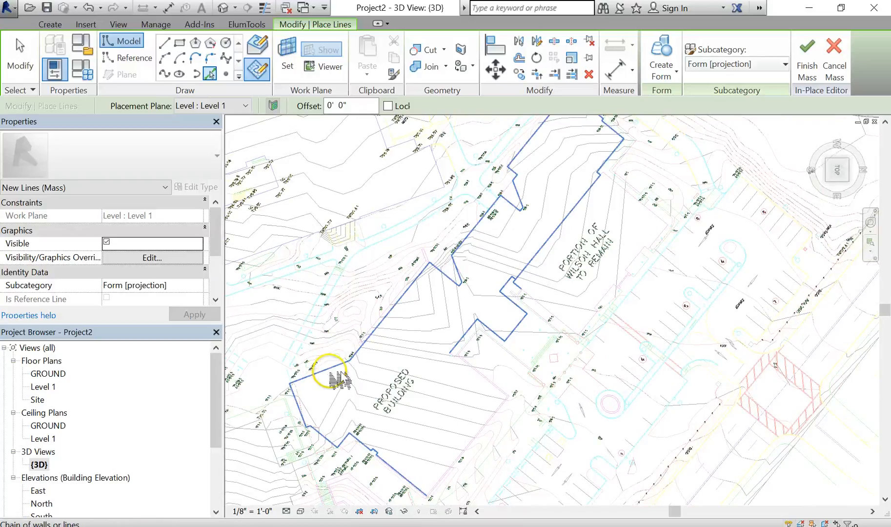
{"action": "left_click", "coordinate": [340, 380]}
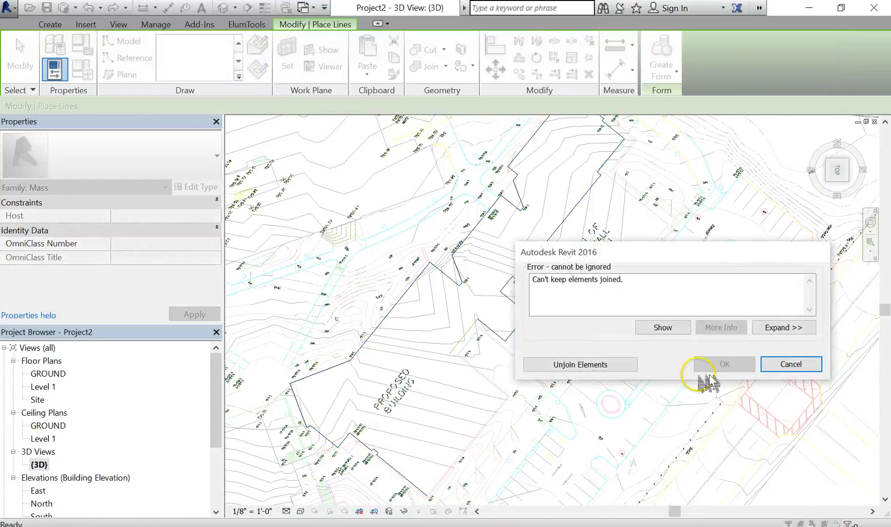
{"action": "left_click", "coordinate": [612, 366]}
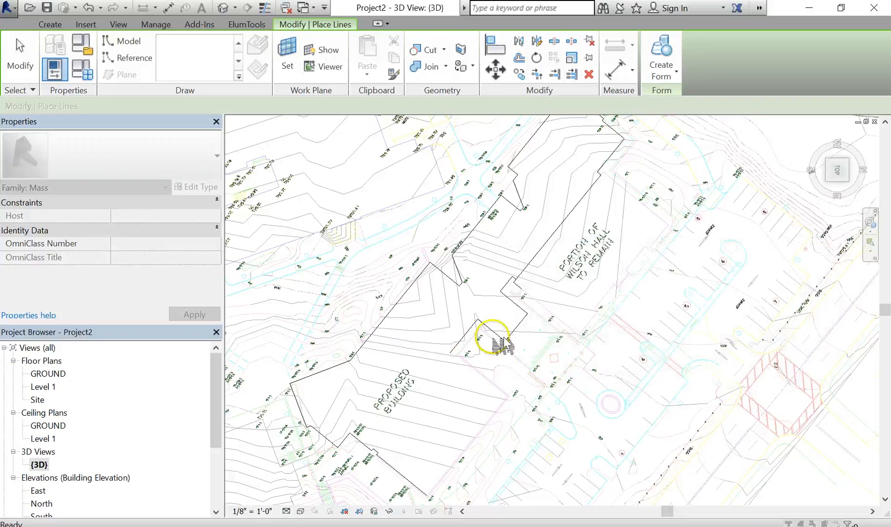
- Delete two short stray mass lines at a corner of the picked footprint
{"action": "scroll", "coordinate": [532, 293], "scroll_direction": "up", "scroll_amount": 3}
{"action": "scroll", "coordinate": [502, 318], "scroll_direction": "up", "scroll_amount": 2}
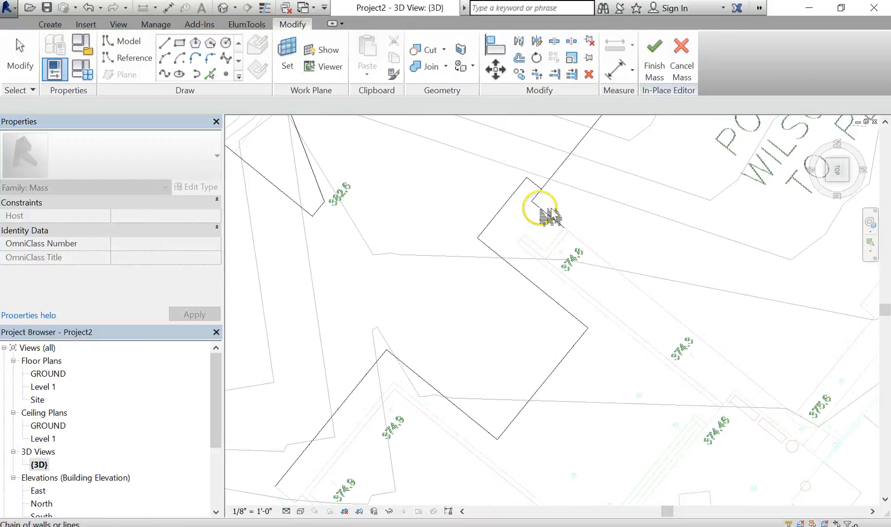
{"action": "scroll", "coordinate": [557, 198], "scroll_direction": "up", "scroll_amount": 2}
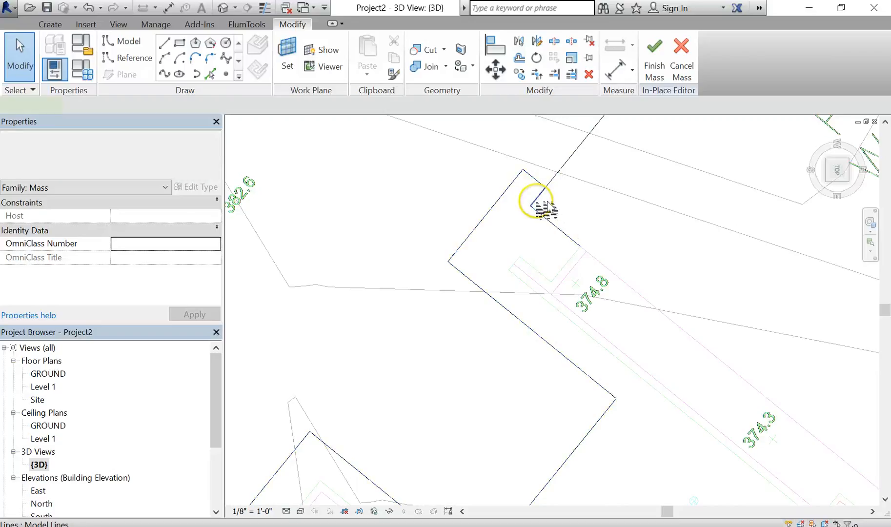
{"action": "left_click", "coordinate": [547, 207]}
{"action": "key", "text": "Delete"}
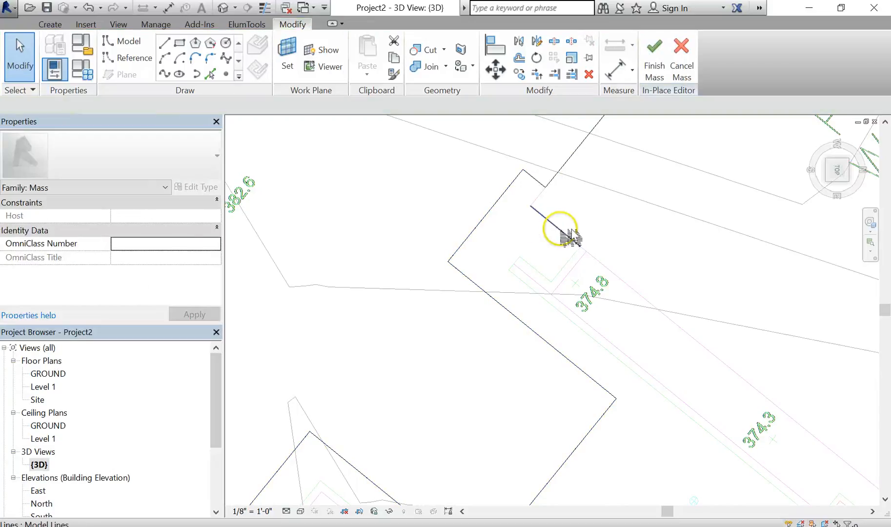
{"action": "left_click", "coordinate": [498, 250]}
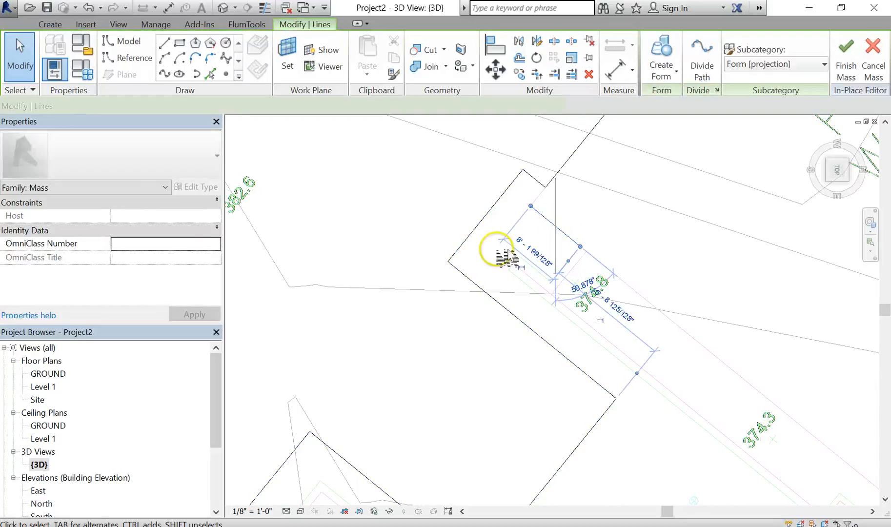
{"action": "key", "text": "Delete"}
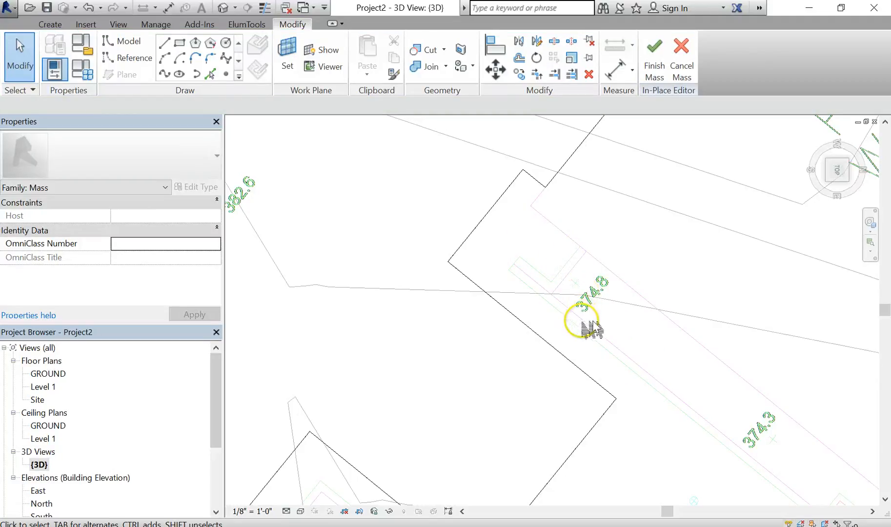
- Pick the remaining CAD footprint lines on the building's east side as mass lines to close the outline
{"action": "scroll", "coordinate": [662, 235], "scroll_direction": "down", "scroll_amount": 4}
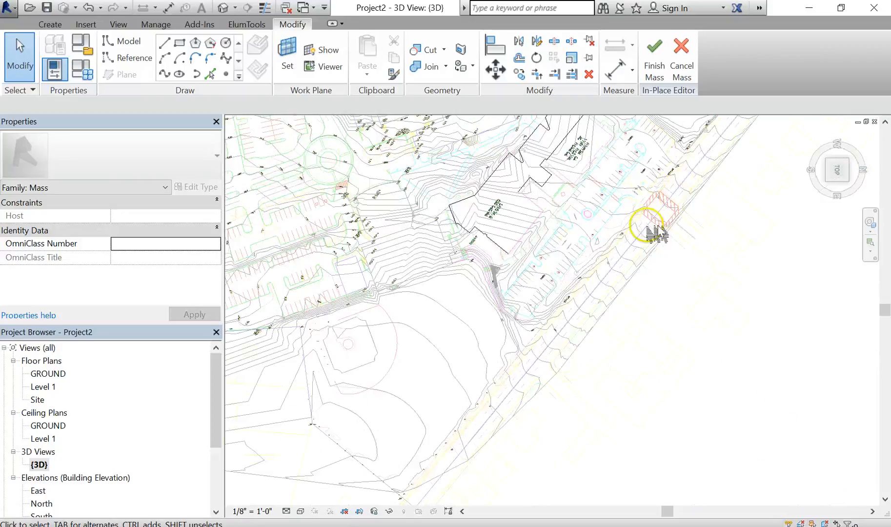
{"action": "middle_click_drag", "start_coordinate": [656, 234], "coordinate": [611, 352]}
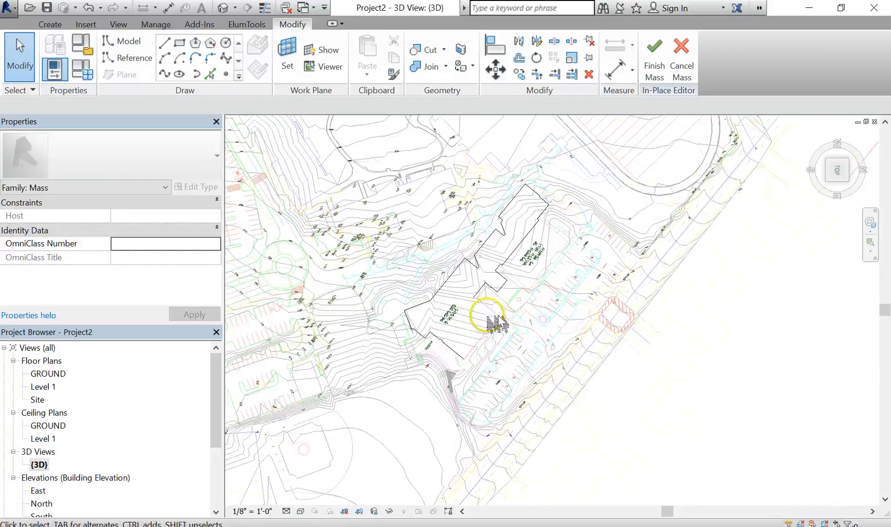
{"action": "scroll", "coordinate": [497, 323], "scroll_direction": "up", "scroll_amount": 5}
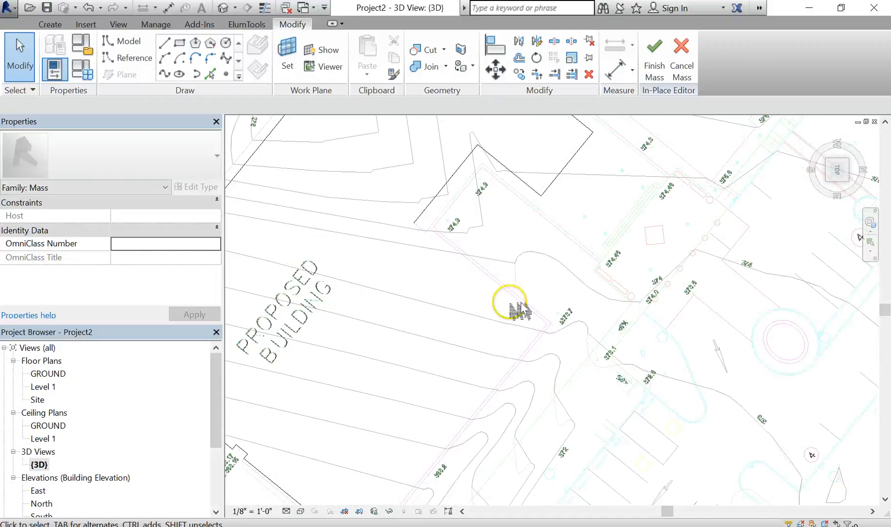
{"action": "scroll", "coordinate": [470, 295], "scroll_direction": "up", "scroll_amount": 2}
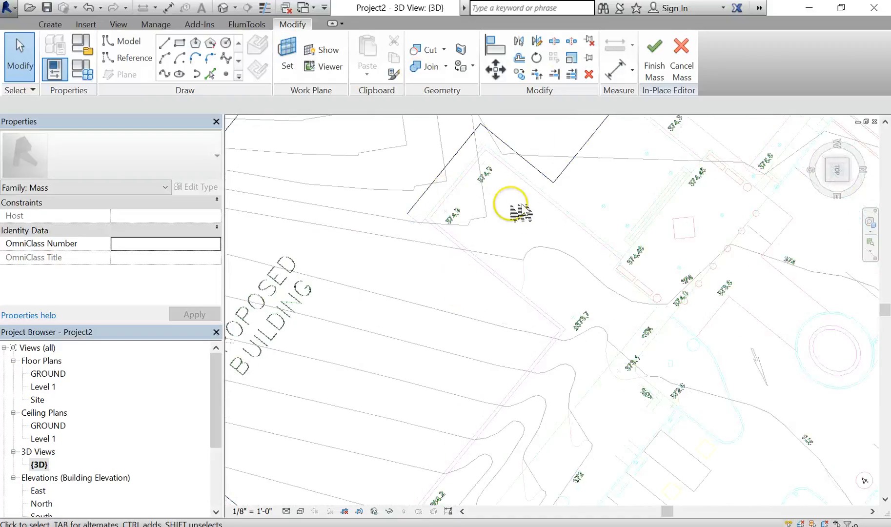
{"action": "scroll", "coordinate": [549, 239], "scroll_direction": "down", "scroll_amount": 1}
{"action": "middle_click_drag", "start_coordinate": [550, 240], "coordinate": [512, 281]}
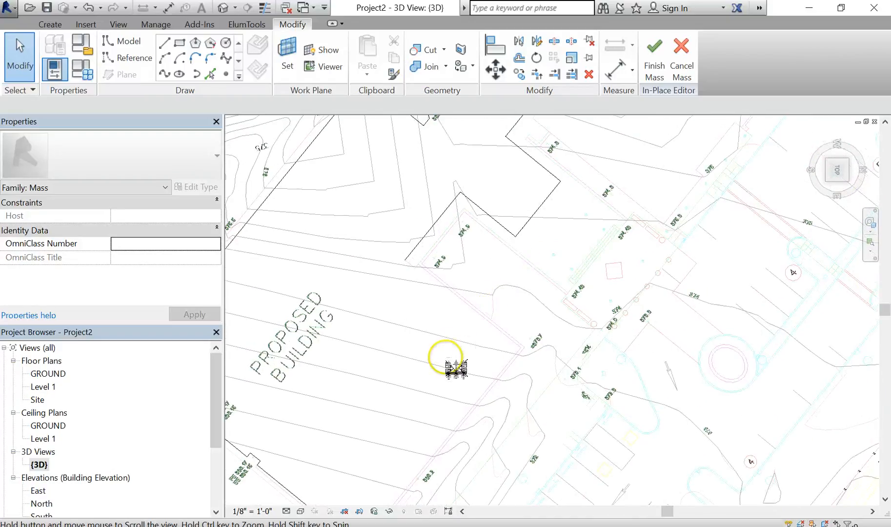
{"action": "middle_click_drag", "start_coordinate": [457, 369], "coordinate": [441, 352]}
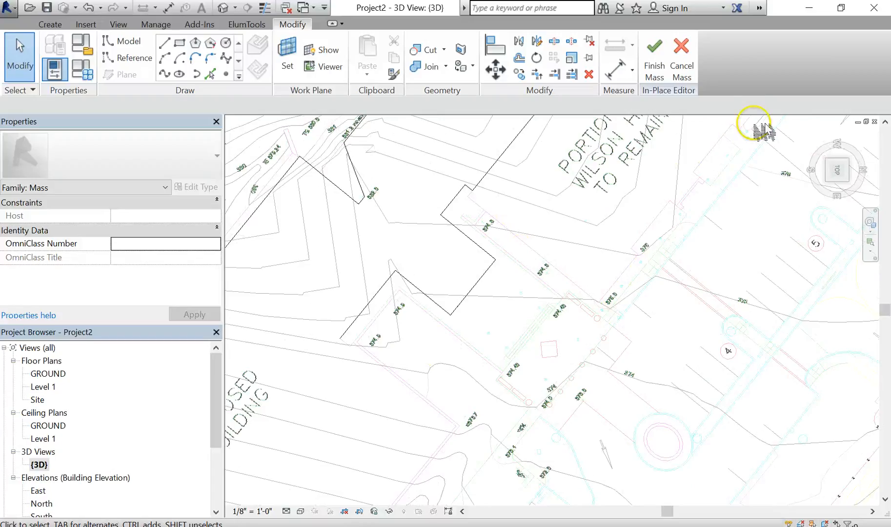
{"action": "mouse_move", "coordinate": [448, 300]}
{"action": "middle_mouse_down"}
{"action": "mouse_move", "coordinate": [470, 286]}
{"action": "mouse_move", "coordinate": [509, 205]}
{"action": "middle_mouse_up"}
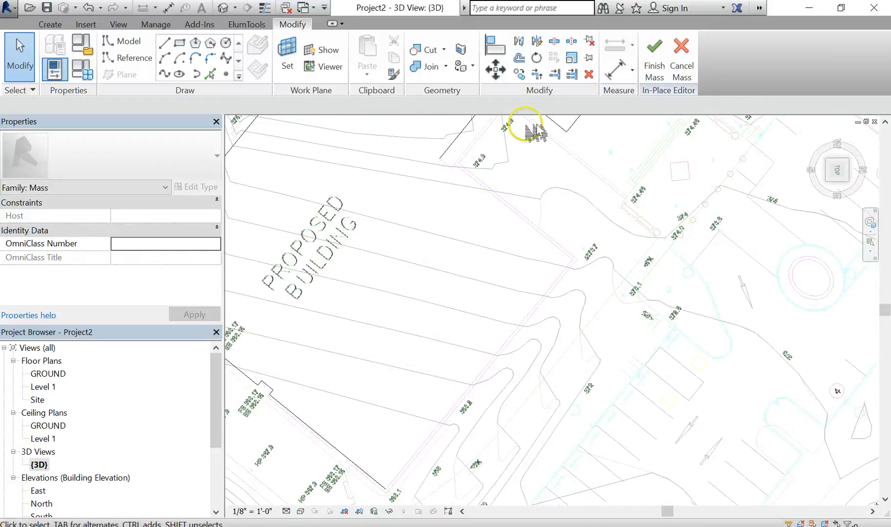
{"action": "left_click", "coordinate": [211, 74]}
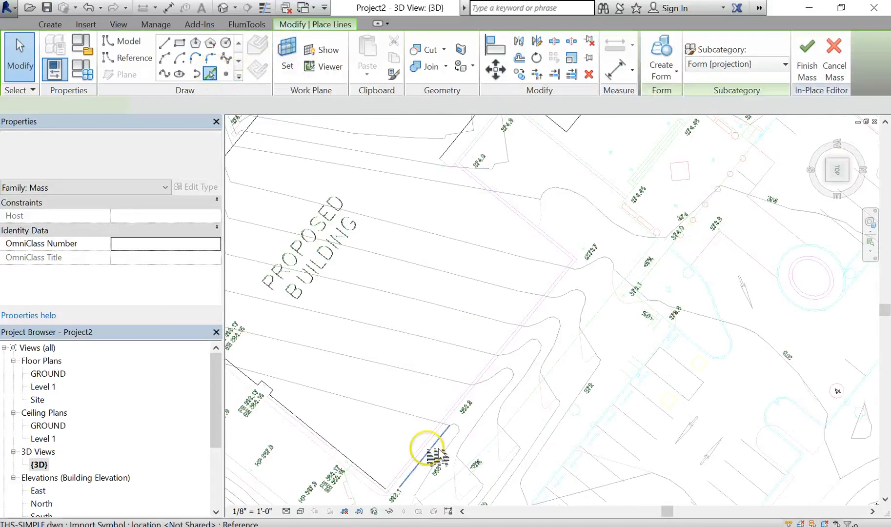
{"action": "left_click", "coordinate": [419, 448]}
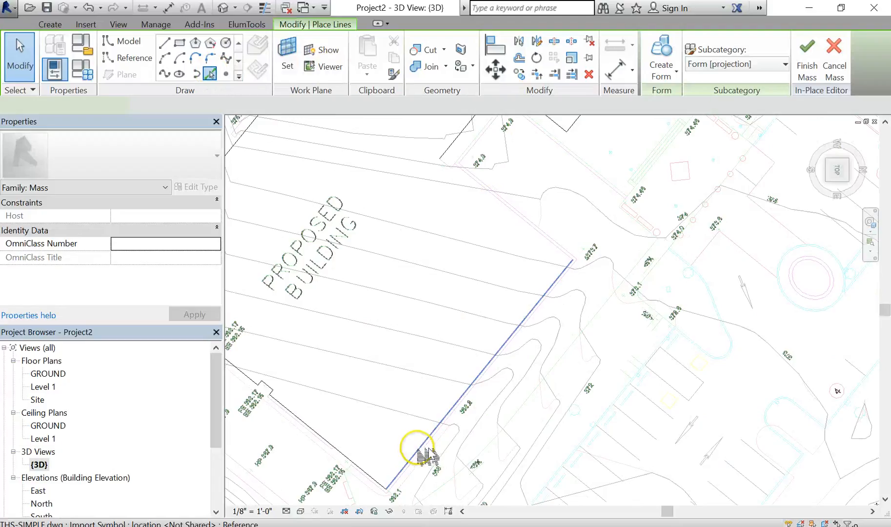
{"action": "left_click", "coordinate": [526, 220]}
{"action": "scroll", "coordinate": [454, 168], "scroll_direction": "up", "scroll_amount": 5}
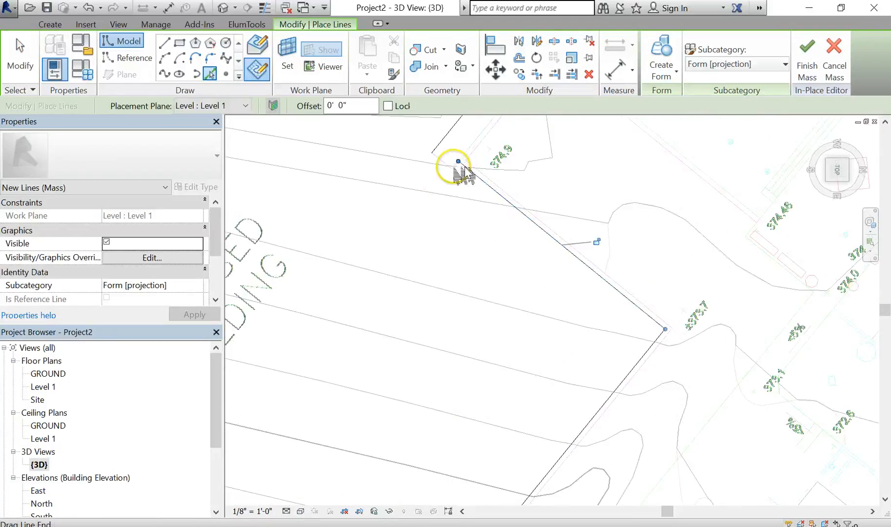
{"action": "left_click", "coordinate": [459, 160]}
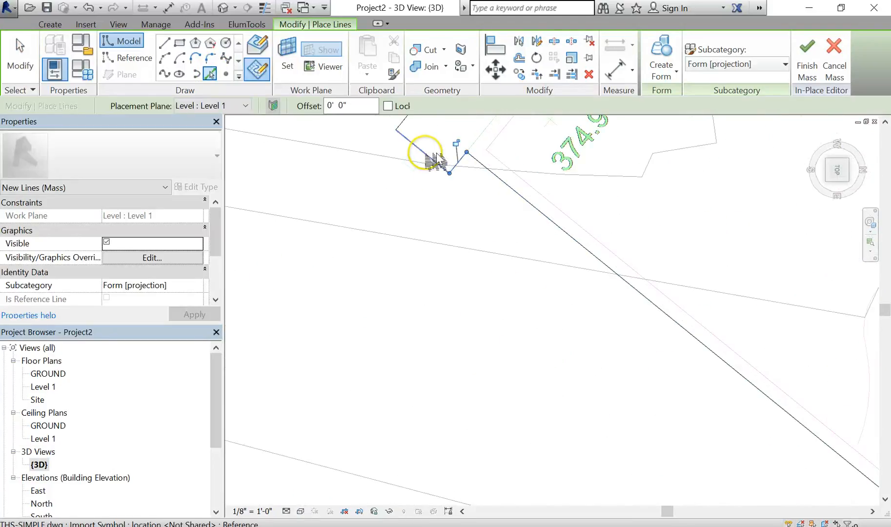
{"action": "left_click", "coordinate": [426, 152]}
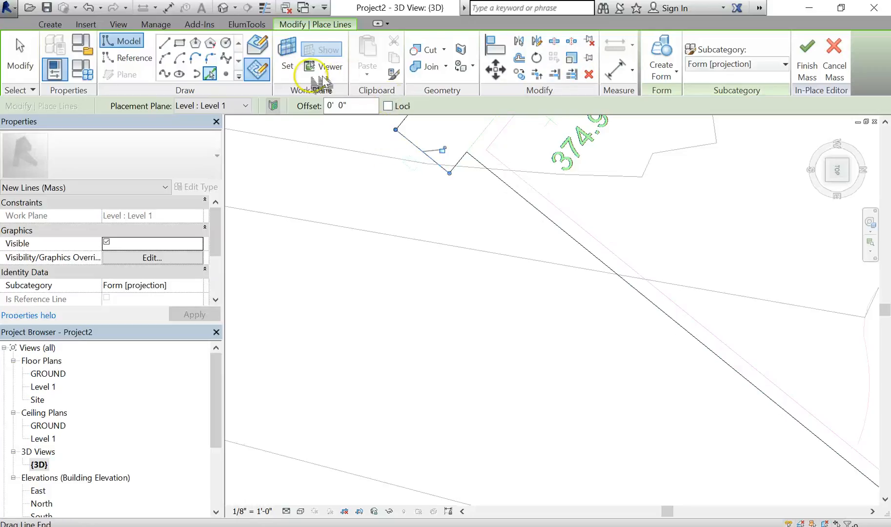
{"action": "scroll", "coordinate": [537, 222], "scroll_direction": "down", "scroll_amount": 2}
{"action": "scroll", "coordinate": [546, 237], "scroll_direction": "down", "scroll_amount": 2}
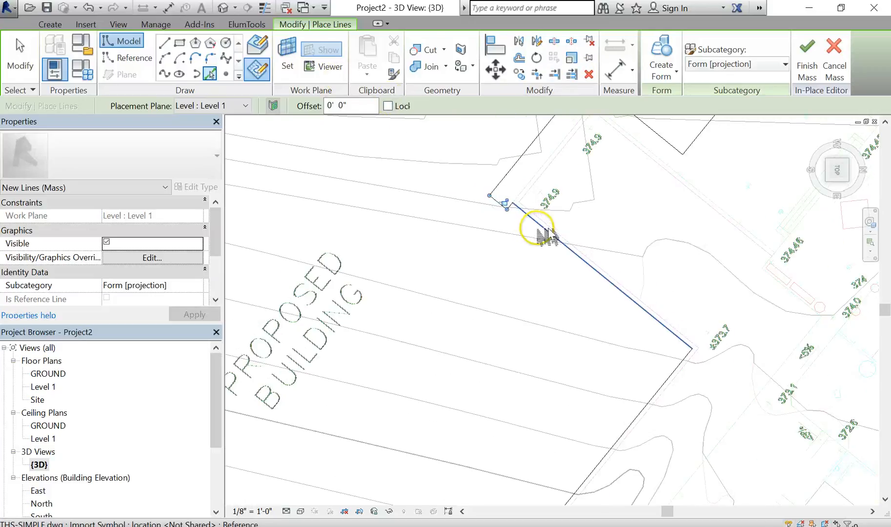
{"action": "scroll", "coordinate": [554, 243], "scroll_direction": "down", "scroll_amount": 3}
{"action": "scroll", "coordinate": [556, 257], "scroll_direction": "down", "scroll_amount": 2}
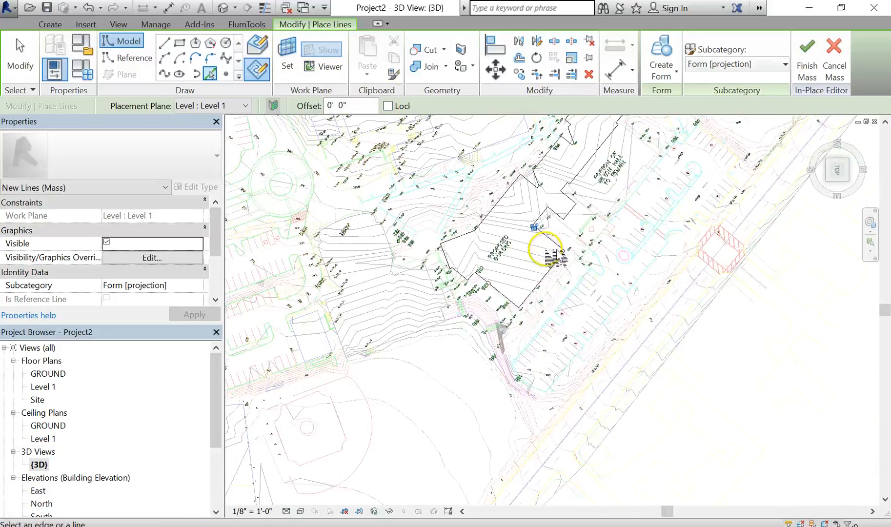
{"action": "scroll", "coordinate": [547, 253], "scroll_direction": "up", "scroll_amount": 3}
{"action": "key", "text": "Escape"}
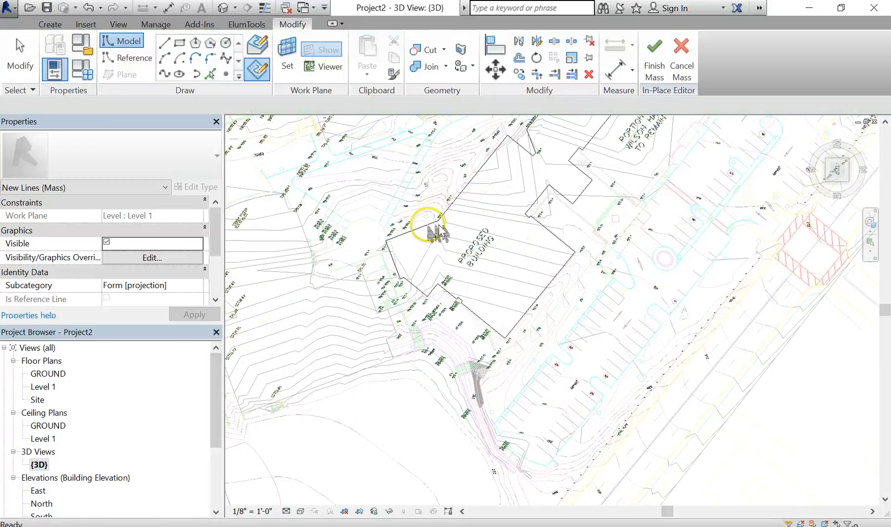
- Select the closed chain of mass lines and create a solid form from it
{"action": "key", "text": "Tab"}
{"action": "left_click", "coordinate": [438, 234]}
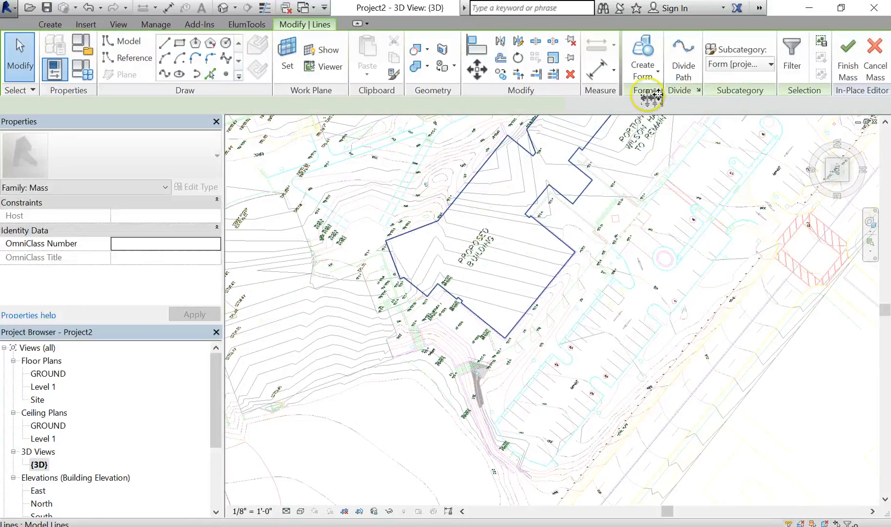
{"action": "left_click", "coordinate": [654, 78]}
{"action": "left_click", "coordinate": [635, 98]}
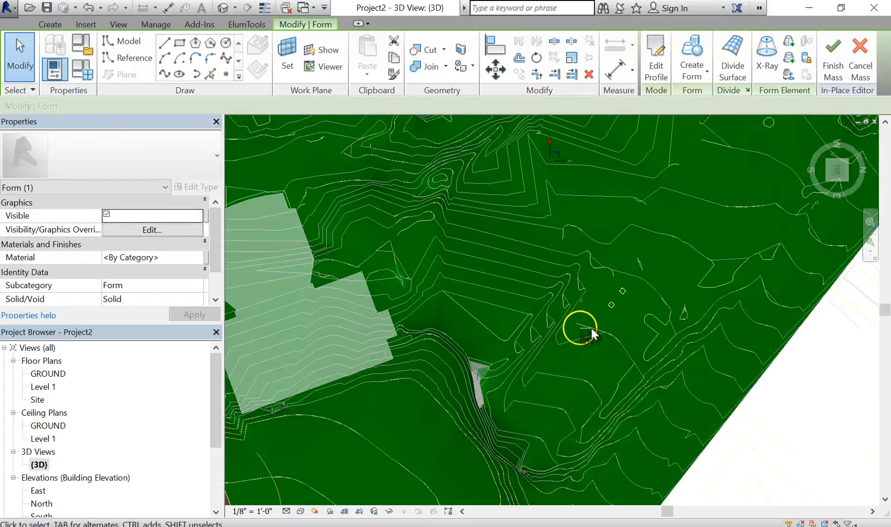
- Inspect the new solid form from different angles against the toposurface and linked CAD plan
{"action": "middle_click_drag", "start_coordinate": [649, 205], "coordinate": [647, 183], "text": "shift"}
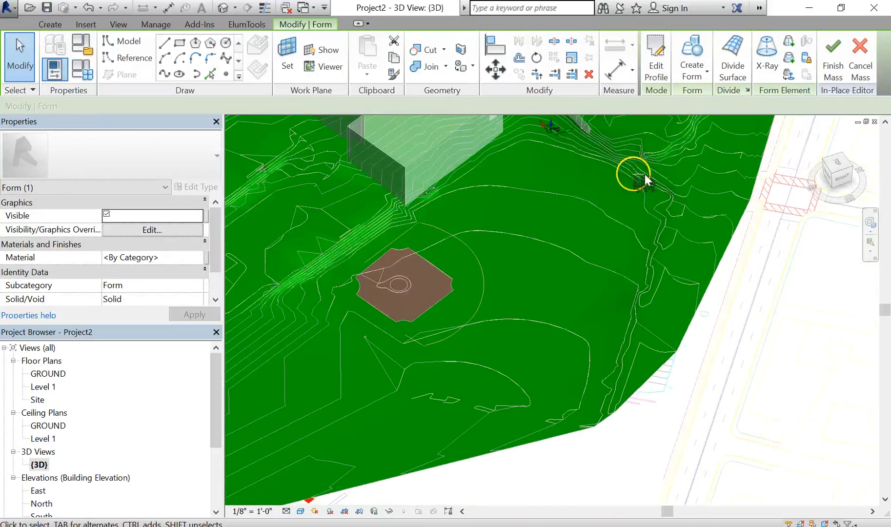
{"action": "middle_click_drag", "start_coordinate": [537, 384], "coordinate": [527, 399]}
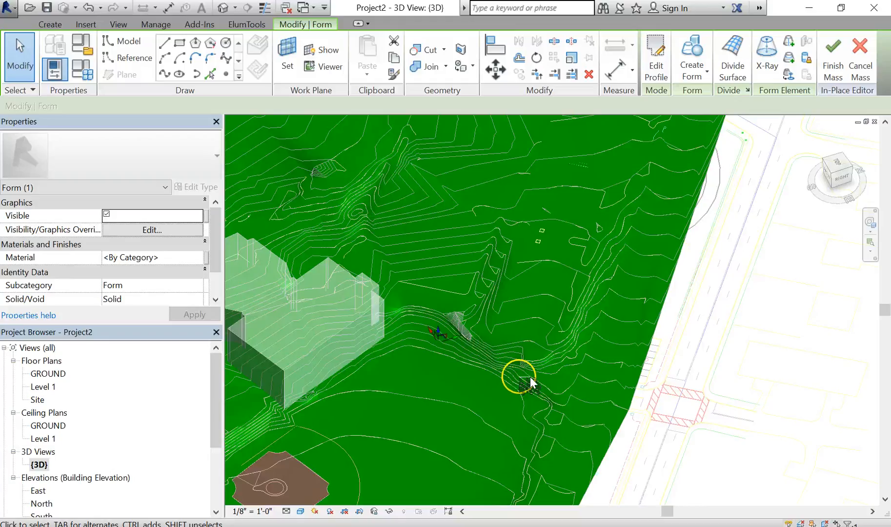
{"action": "scroll", "coordinate": [541, 337], "scroll_direction": "down", "scroll_amount": 2}
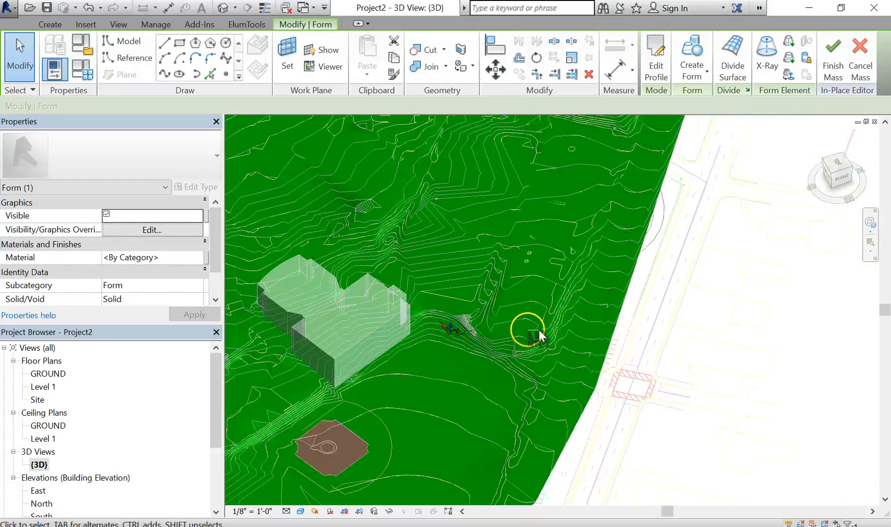
{"action": "middle_click_drag", "start_coordinate": [562, 354], "coordinate": [517, 238], "text": "shift"}
{"action": "scroll", "coordinate": [493, 381], "scroll_direction": "up", "scroll_amount": 4}
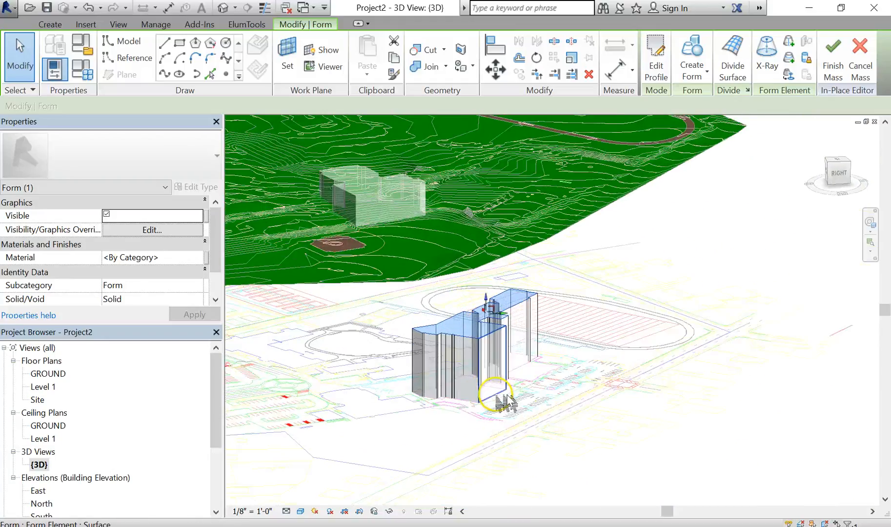
{"action": "scroll", "coordinate": [494, 377], "scroll_direction": "up", "scroll_amount": 2}
{"action": "left_click", "coordinate": [513, 391]}
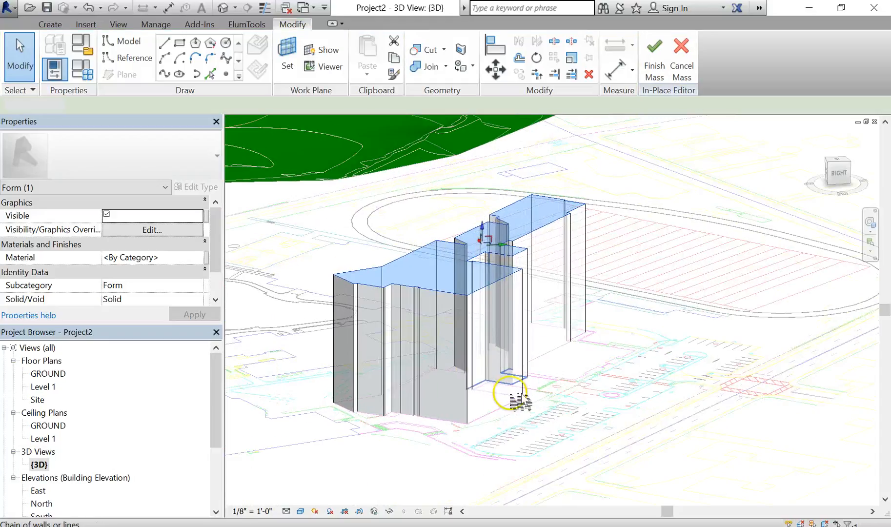
{"action": "left_click", "coordinate": [656, 462]}
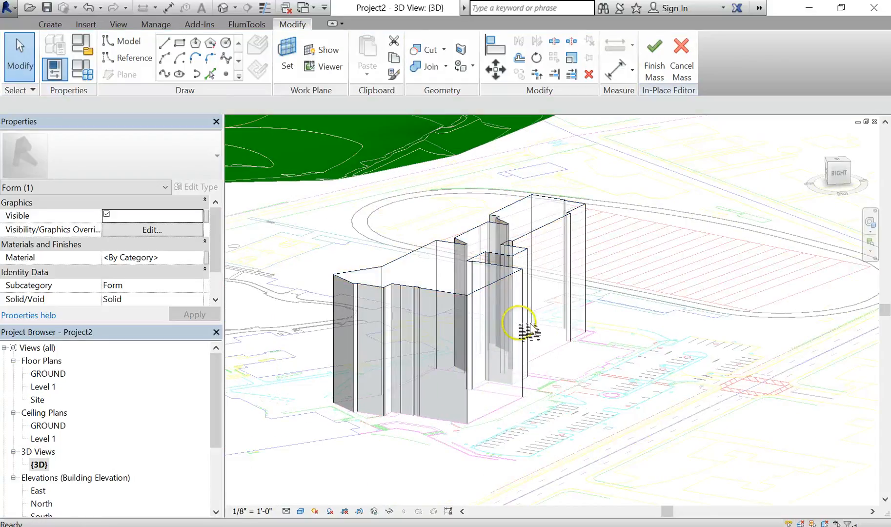
- Select the whole form and change its host level to GROUND
{"action": "key", "text": "Tab"}
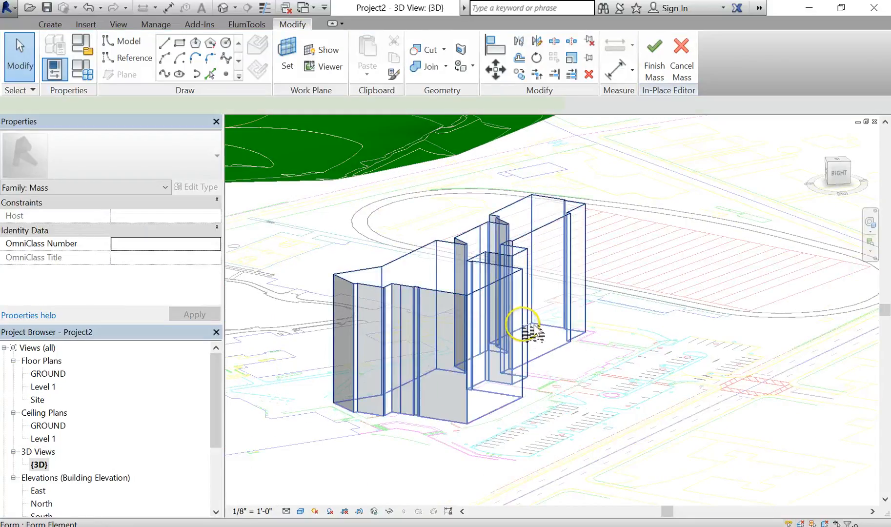
{"action": "left_click", "coordinate": [534, 332]}
{"action": "scroll", "coordinate": [524, 332], "scroll_direction": "down", "scroll_amount": 1}
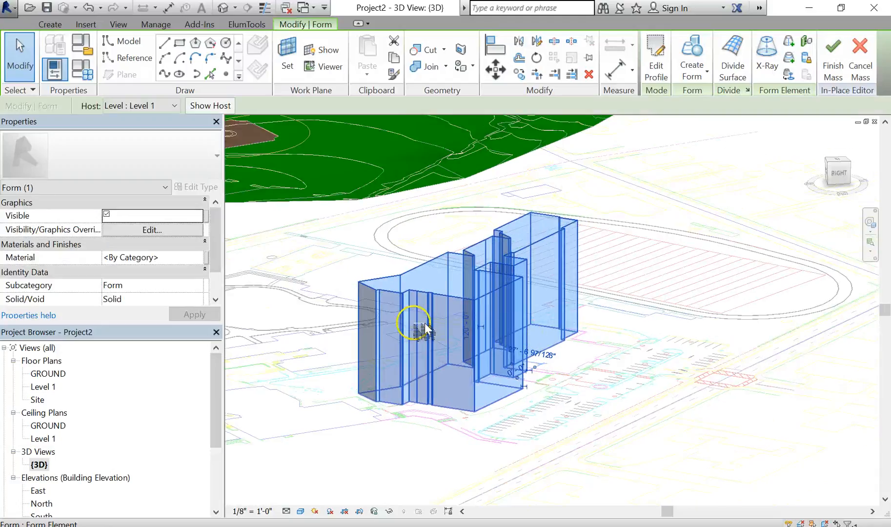
{"action": "left_click", "coordinate": [165, 106]}
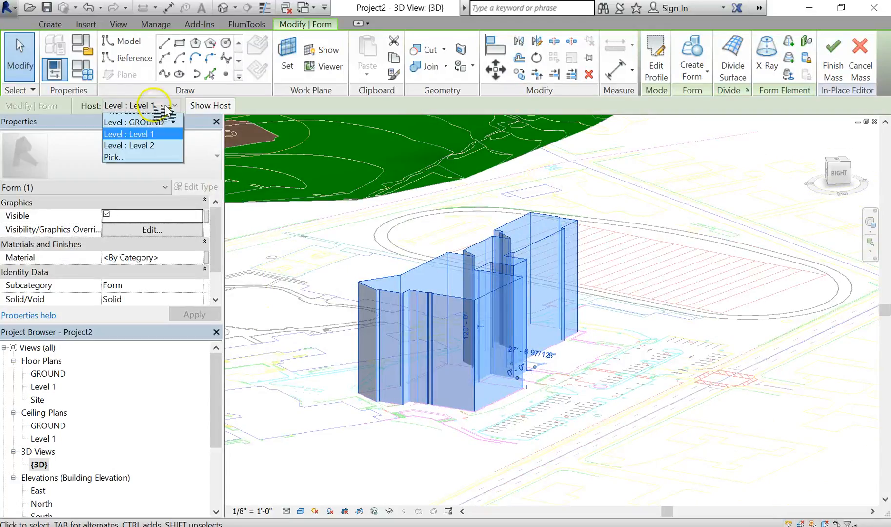
{"action": "left_click", "coordinate": [155, 130]}
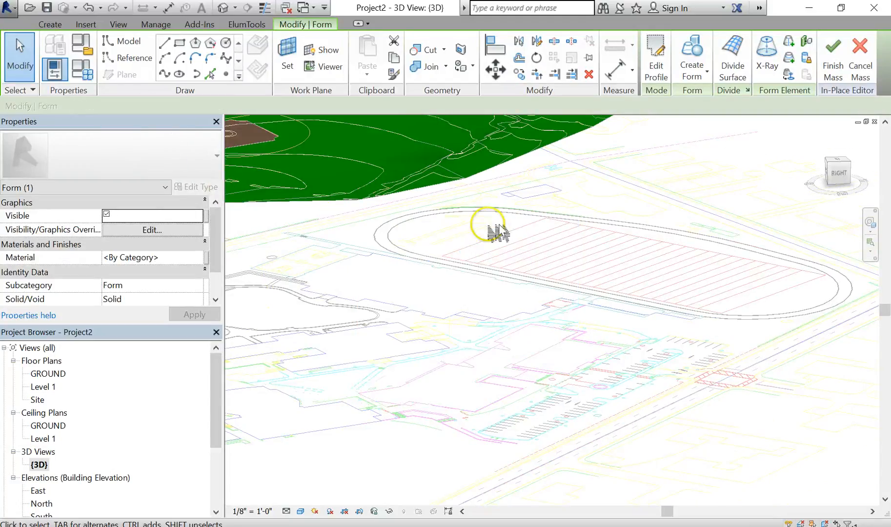
- Set the form's height dimension to 50
{"action": "scroll", "coordinate": [528, 287], "scroll_direction": "down", "scroll_amount": 4}
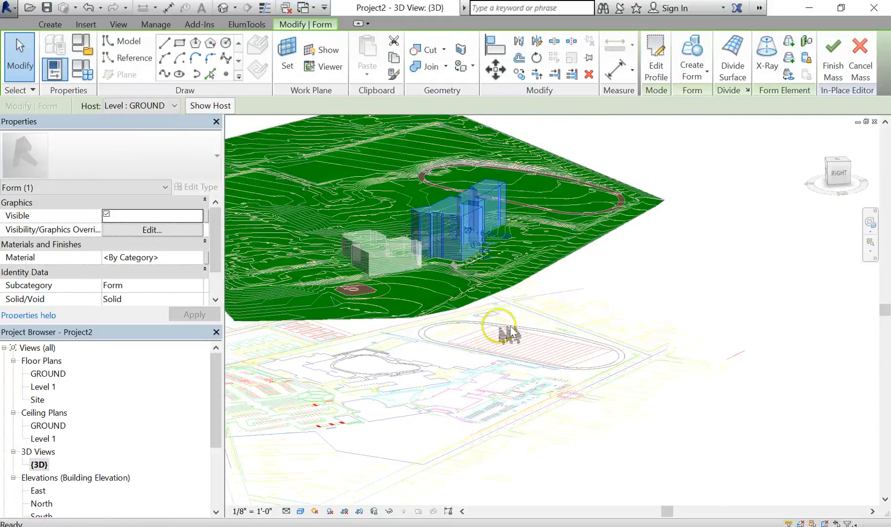
{"action": "middle_click_drag", "start_coordinate": [594, 296], "coordinate": [494, 299], "text": "shift"}
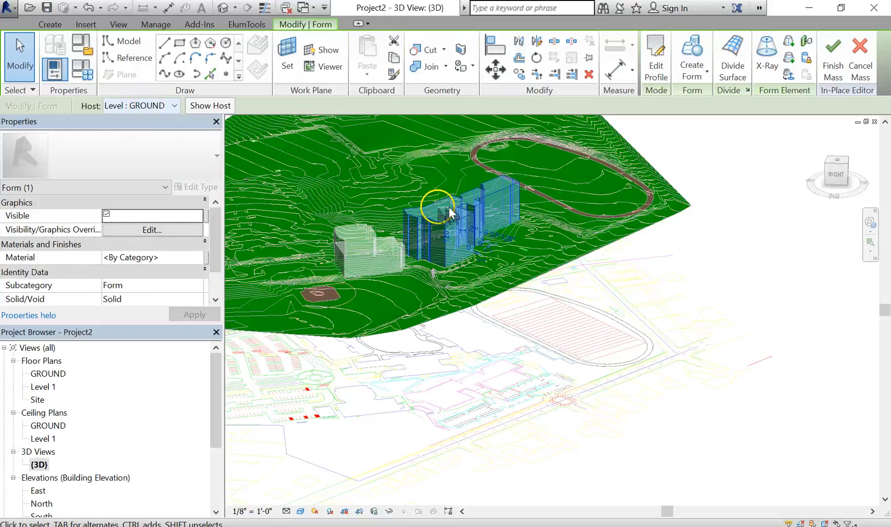
{"action": "scroll", "coordinate": [484, 229], "scroll_direction": "up", "scroll_amount": 2}
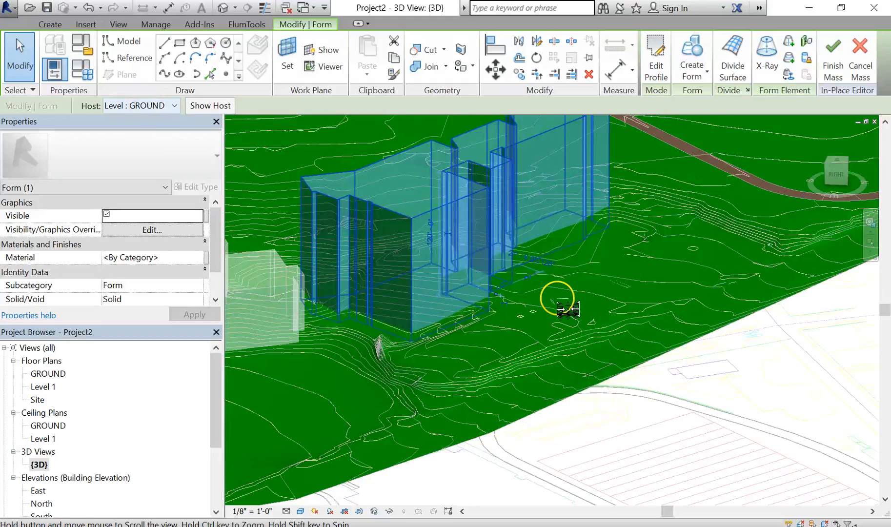
{"action": "scroll", "coordinate": [564, 303], "scroll_direction": "up", "scroll_amount": 2}
{"action": "left_click", "coordinate": [492, 307]}
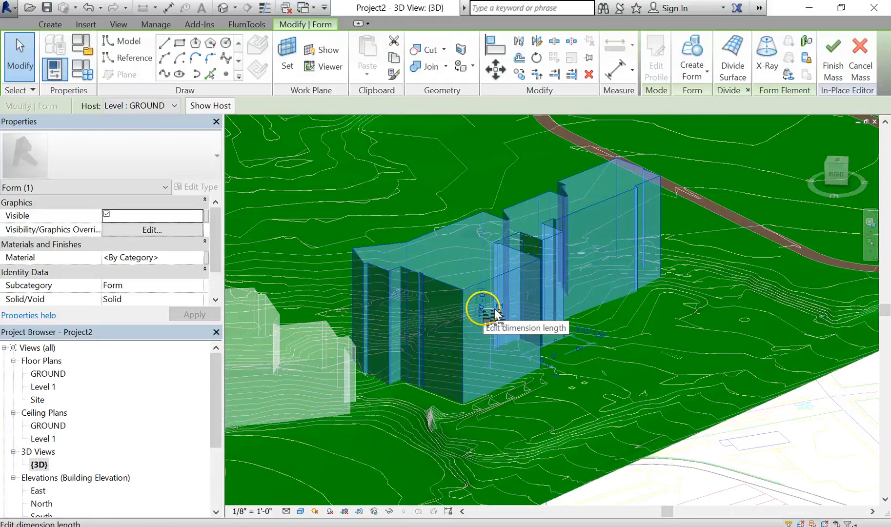
{"action": "left_click", "coordinate": [492, 309]}
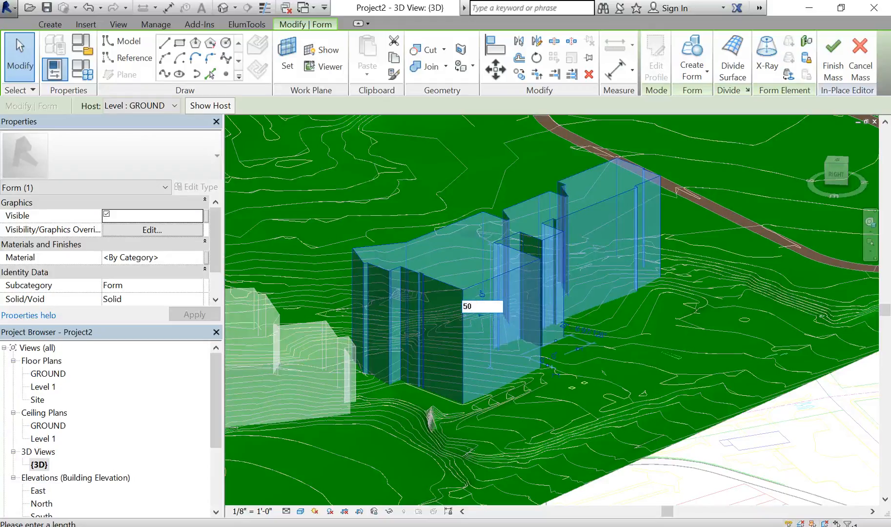
{"action": "key", "text": "Return"}
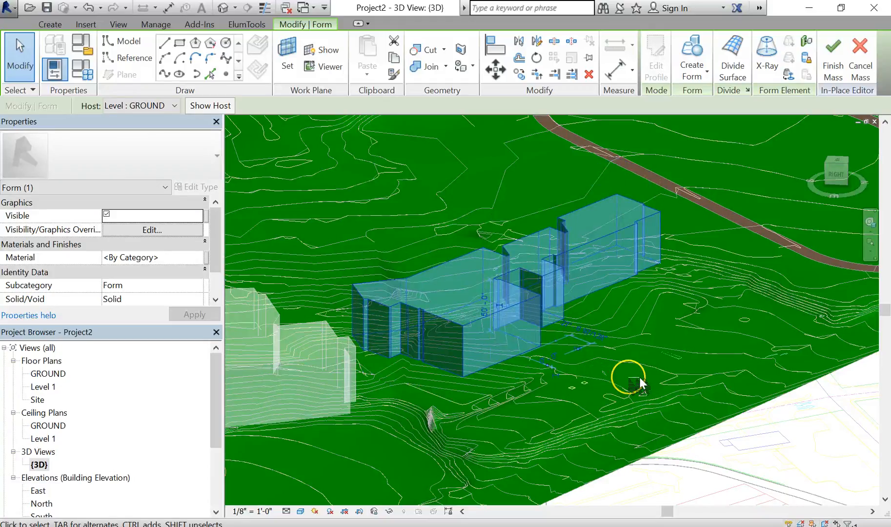
- Select the form's bottom edge and drag it downward so the mass extends into the terrain
{"action": "middle_click_drag", "start_coordinate": [640, 386], "coordinate": [623, 378], "text": "shift"}
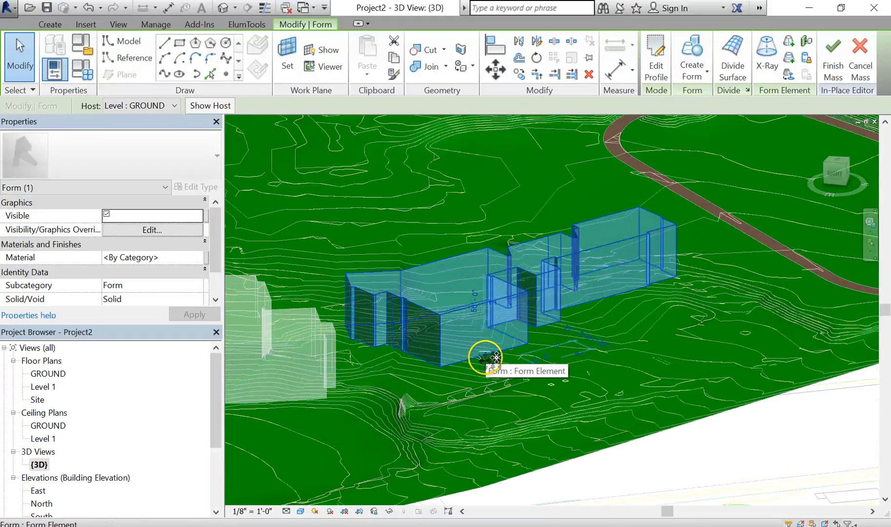
{"action": "left_click", "coordinate": [496, 357]}
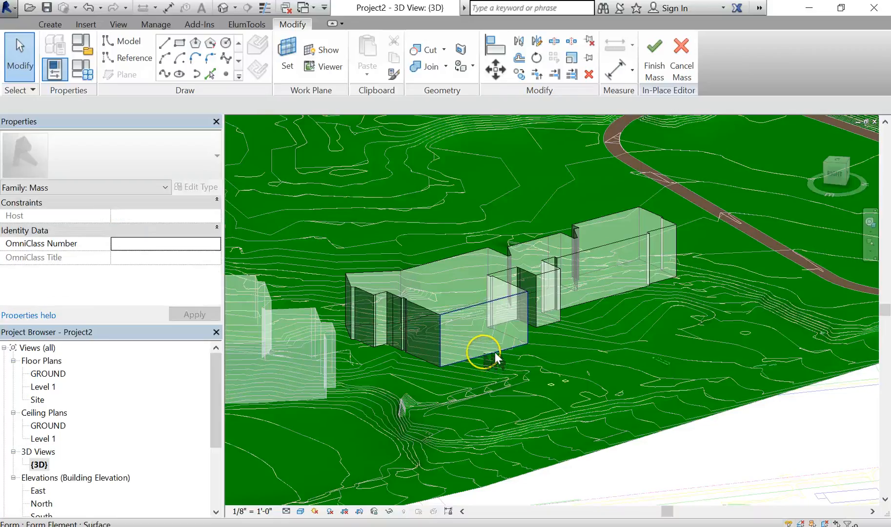
{"action": "key", "text": "Tab"}
{"action": "key", "text": "Tab"}
{"action": "key", "text": "Tab"}
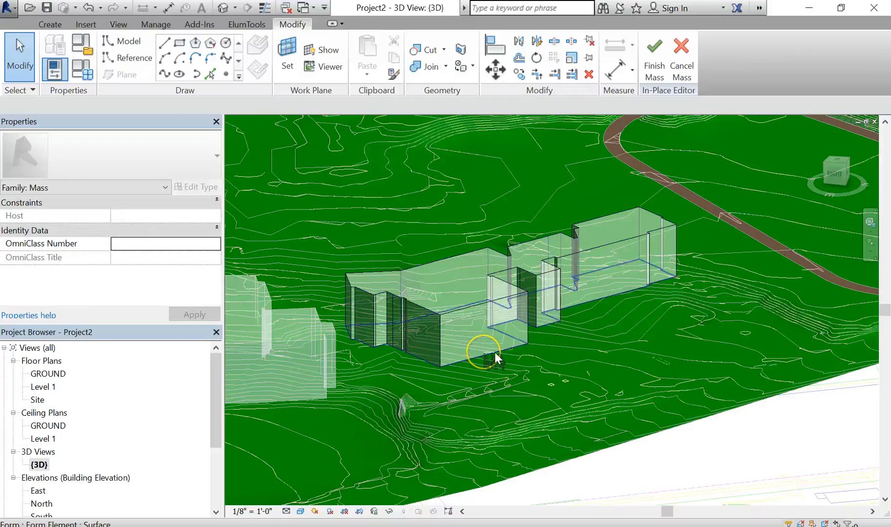
{"action": "left_click", "coordinate": [549, 378]}
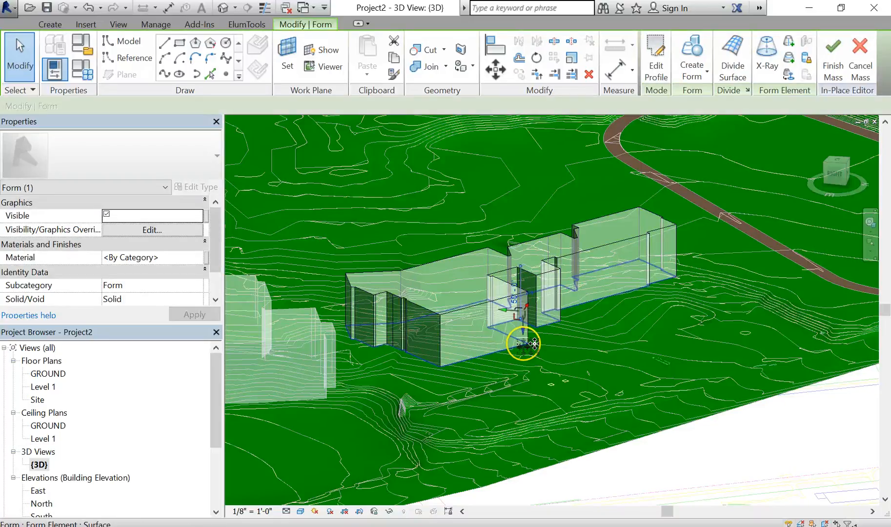
{"action": "scroll", "coordinate": [523, 343], "scroll_direction": "up", "scroll_amount": 3}
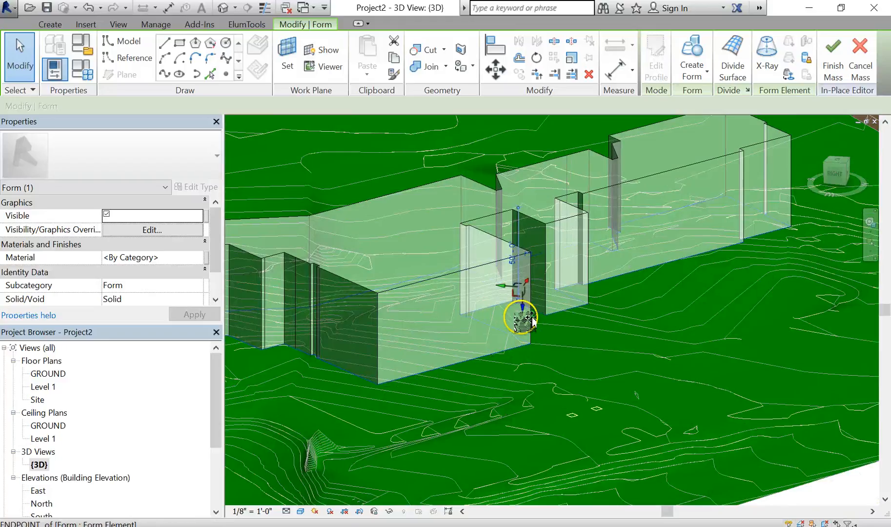
{"action": "left_click_drag", "start_coordinate": [532, 321], "coordinate": [533, 355]}
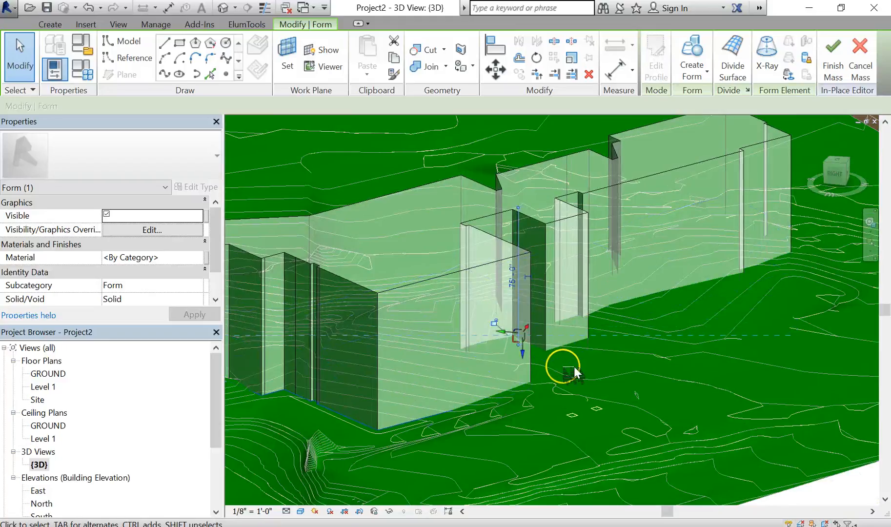
{"action": "scroll", "coordinate": [579, 381], "scroll_direction": "down", "scroll_amount": 3}
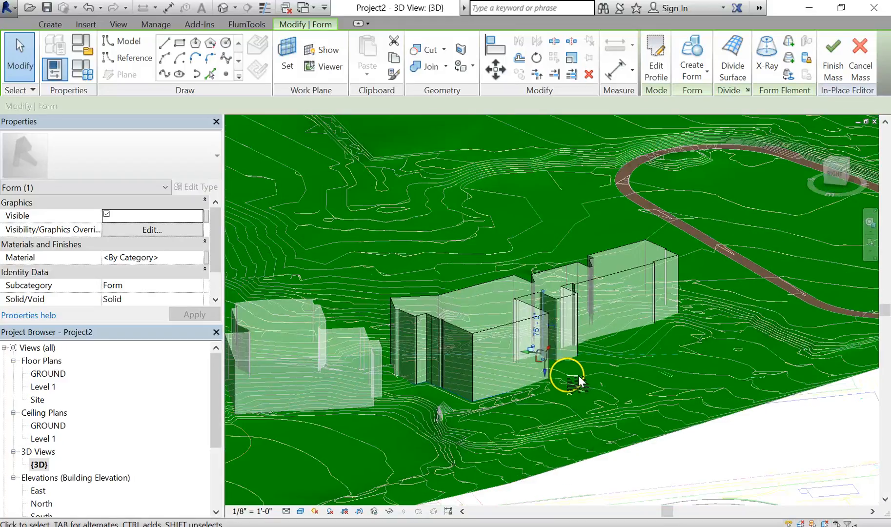
- Deselect the form and finish editing the in-place mass
{"action": "left_click", "coordinate": [593, 401]}
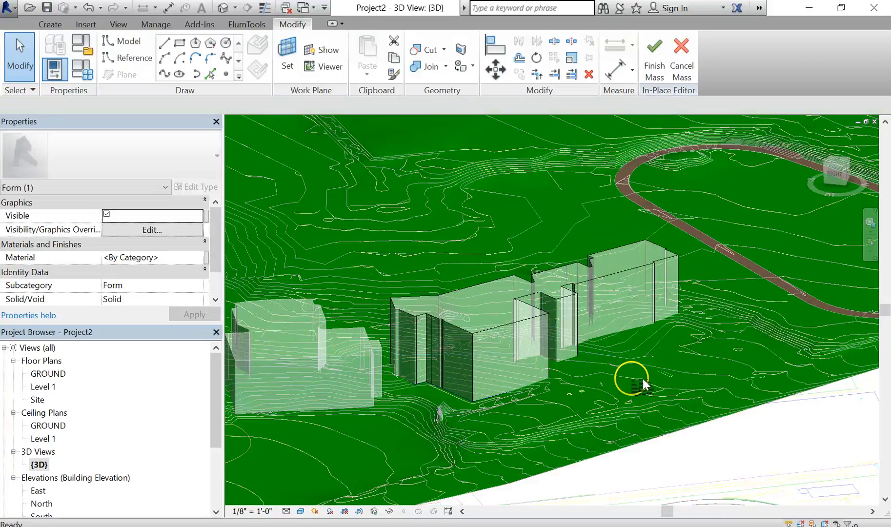
{"action": "middle_click_drag", "start_coordinate": [597, 412], "coordinate": [577, 424], "text": "shift"}
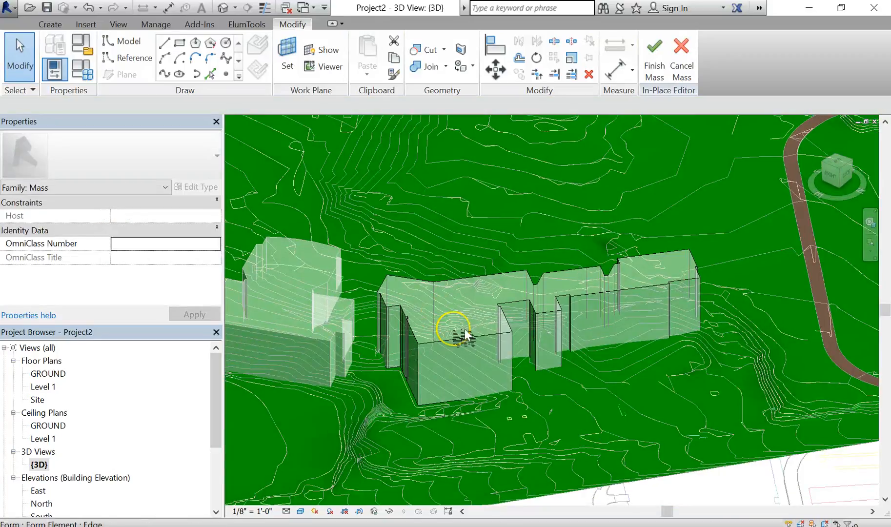
{"action": "middle_click_drag", "start_coordinate": [628, 366], "coordinate": [687, 343], "text": "shift"}
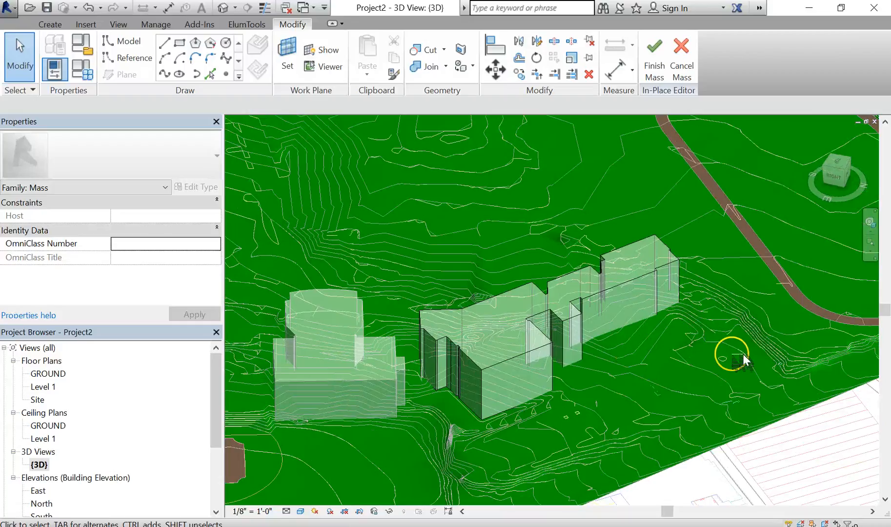
{"action": "scroll", "coordinate": [748, 414], "scroll_direction": "down", "scroll_amount": 1}
{"action": "middle_click_drag", "start_coordinate": [748, 414], "coordinate": [770, 374]}
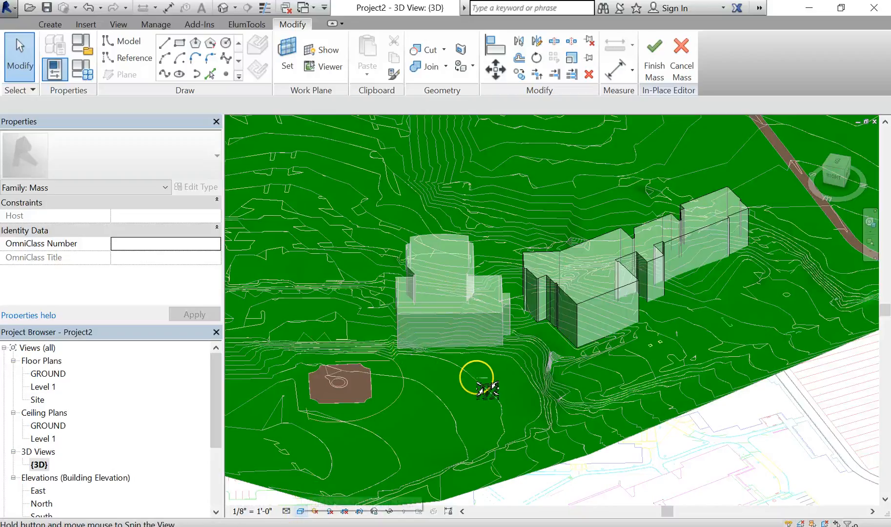
{"action": "middle_click_drag", "start_coordinate": [474, 384], "coordinate": [557, 339], "text": "shift"}
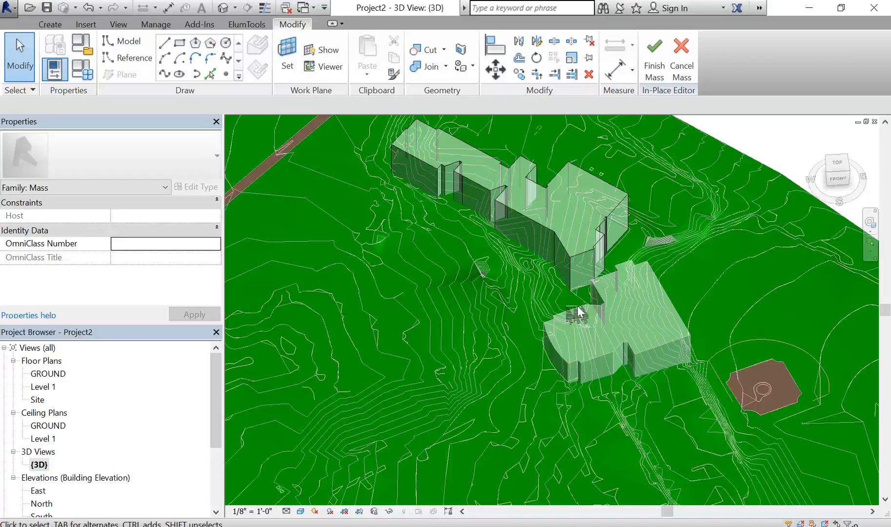
{"action": "left_click", "coordinate": [655, 61]}
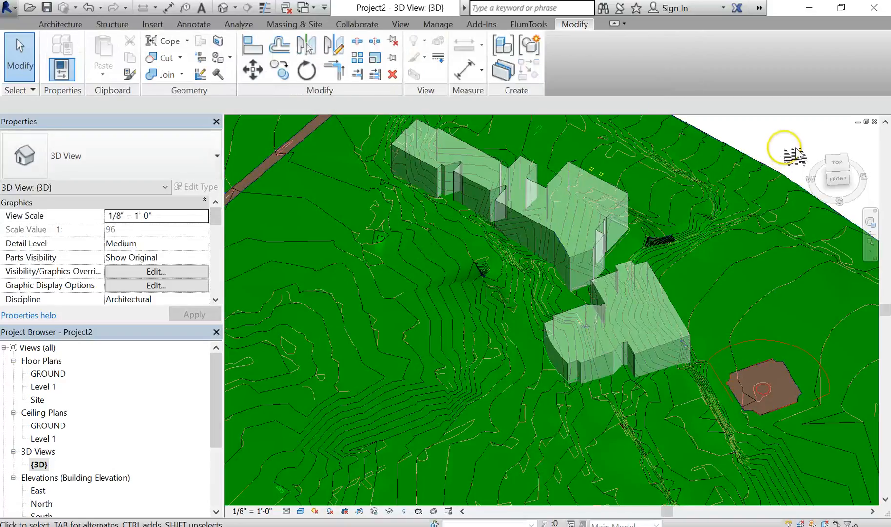
- Duplicate the default 3D view from the project browser
{"action": "scroll", "coordinate": [723, 244], "scroll_direction": "down", "scroll_amount": 3}
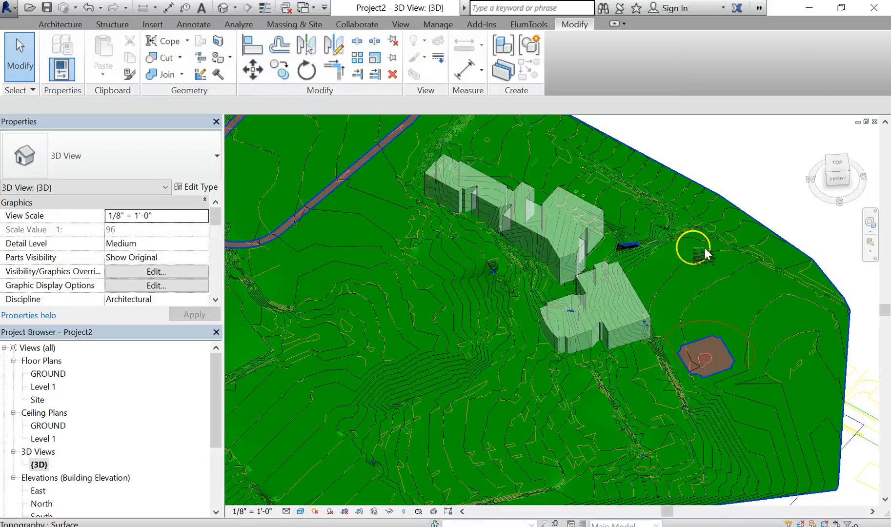
{"action": "middle_click_drag", "start_coordinate": [718, 250], "coordinate": [685, 275]}
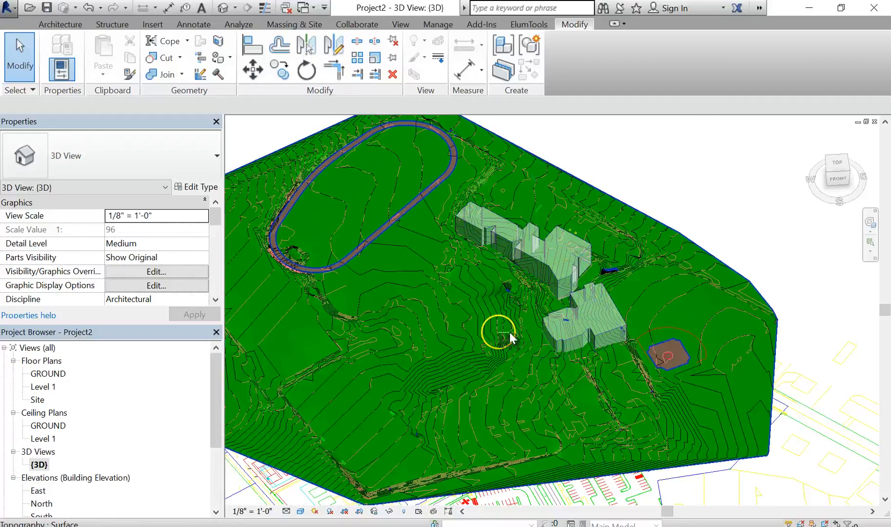
{"action": "middle_click_drag", "start_coordinate": [511, 336], "coordinate": [598, 284], "text": "shift"}
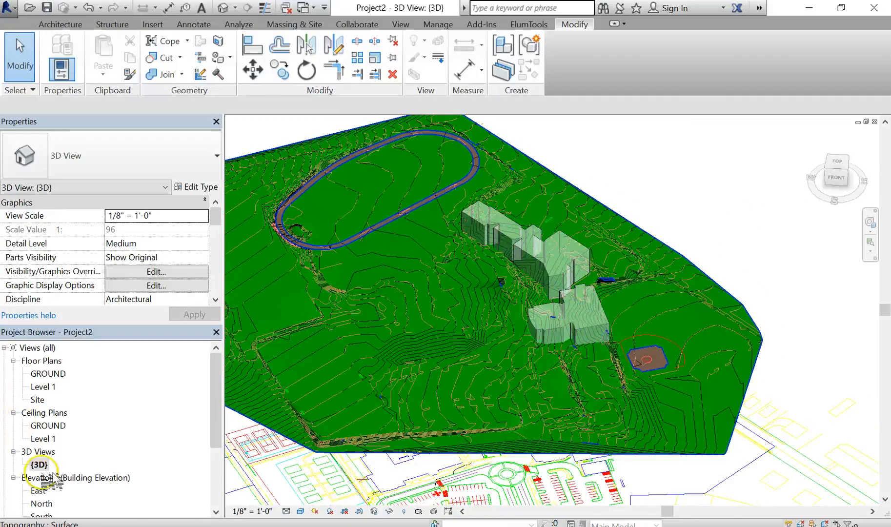
{"action": "left_click_drag", "start_coordinate": [221, 377], "coordinate": [222, 388]}
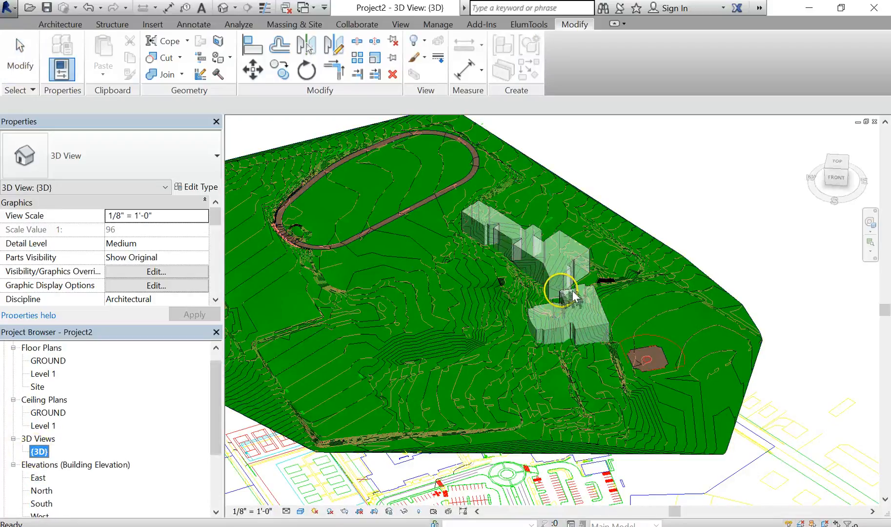
{"action": "right_click", "coordinate": [39, 452]}
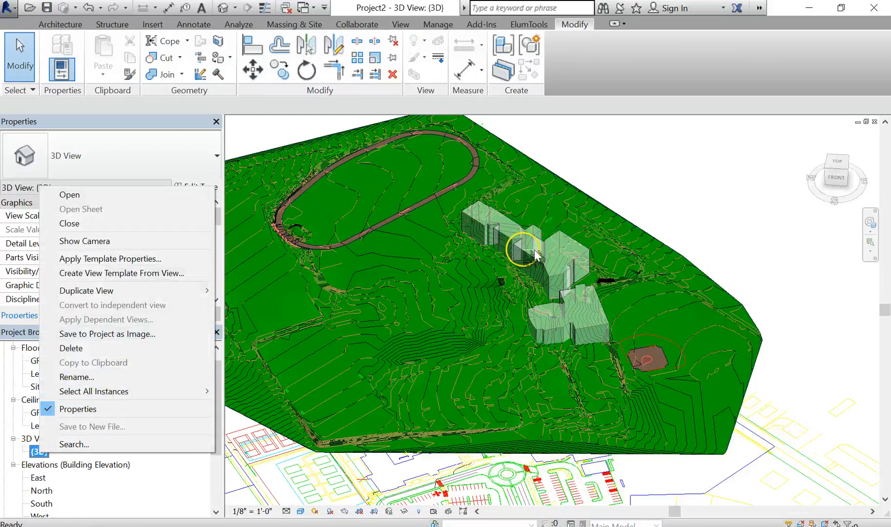
{"action": "right_click", "coordinate": [40, 453]}
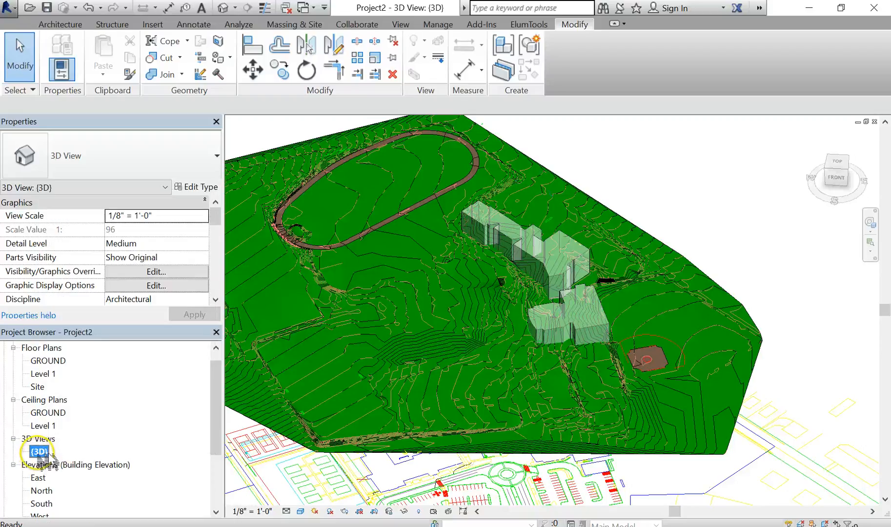
{"action": "right_click", "coordinate": [38, 451]}
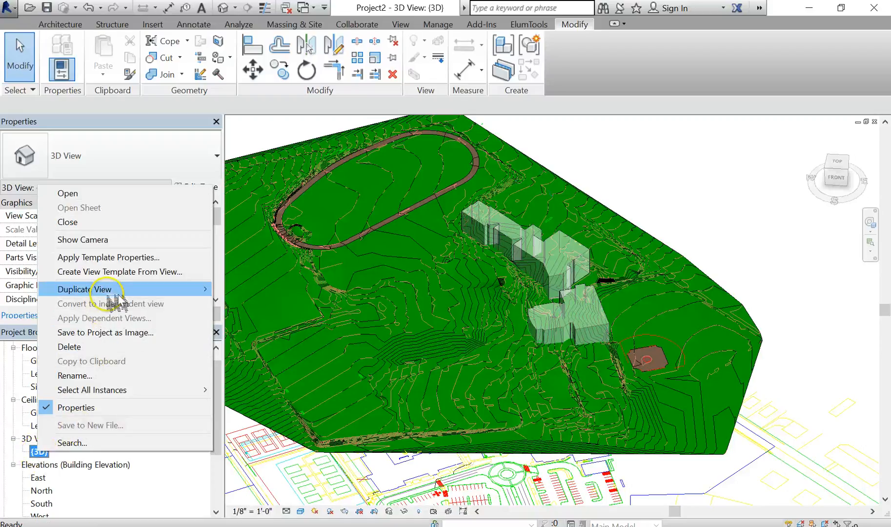
{"action": "mouse_move", "coordinate": [120, 293]}
{"action": "left_click", "coordinate": [276, 291]}
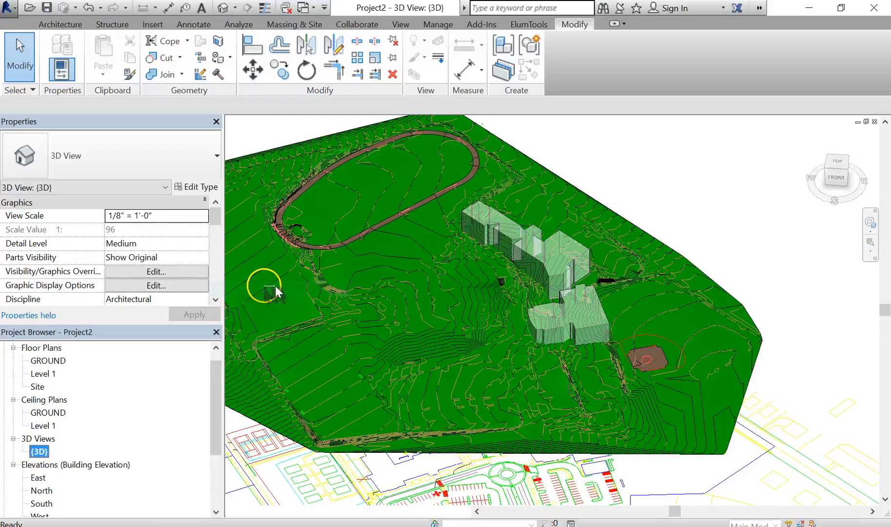
- Rename the duplicated 3D view as 3D AXON
{"action": "right_click", "coordinate": [63, 467]}
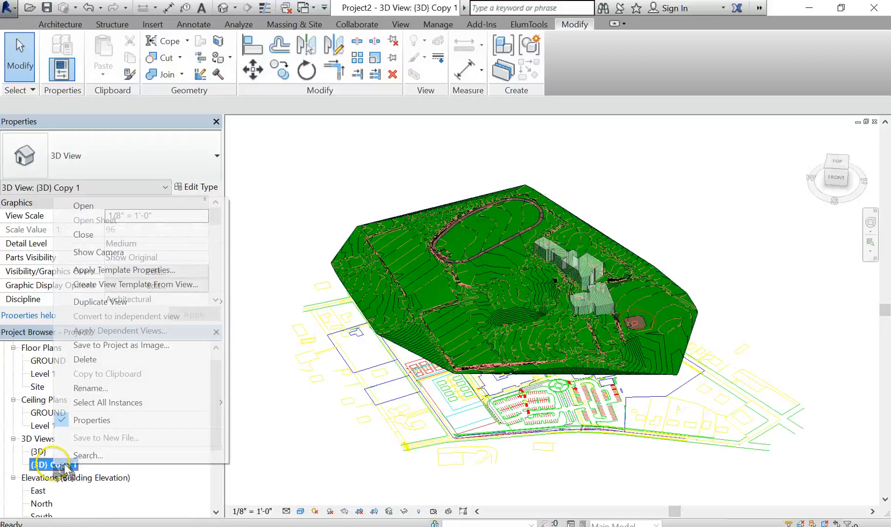
{"action": "left_click", "coordinate": [96, 389]}
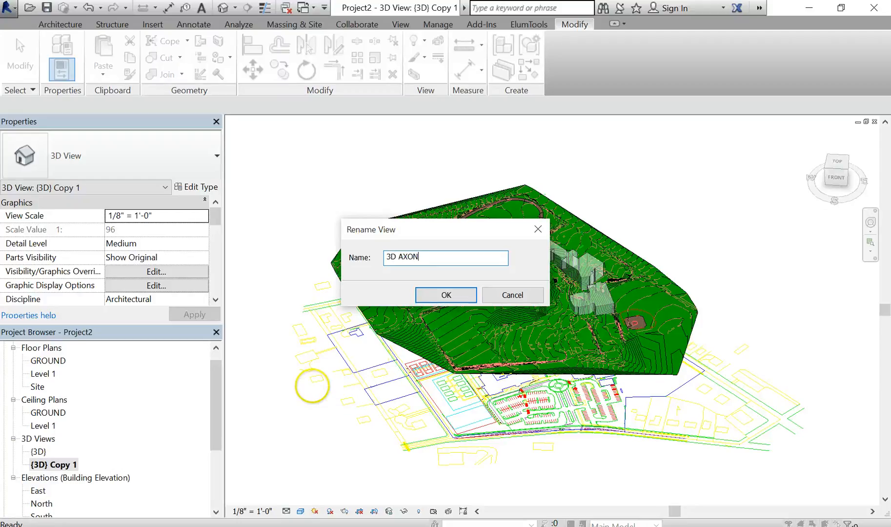
{"action": "key", "text": "Return"}
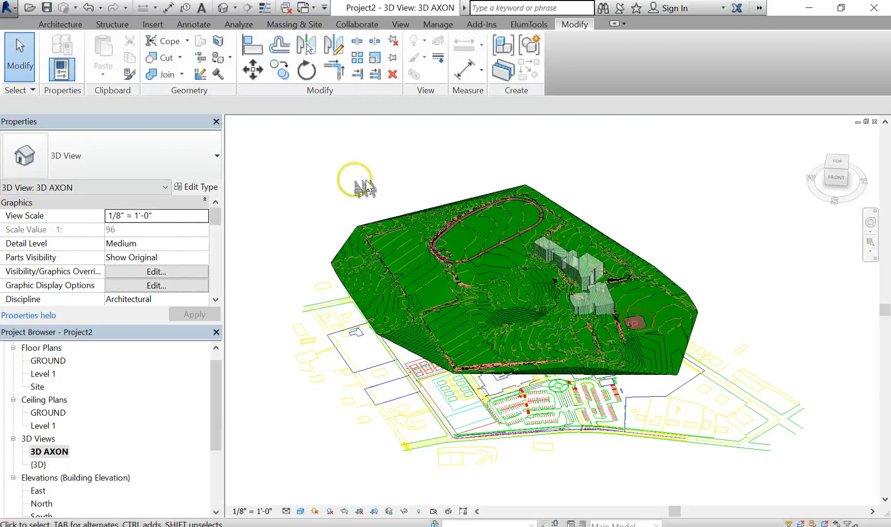
- Hide the imported THS-SIMPLE.dwg category in the 3D AXON view's visibility/graphics overrides
{"action": "left_click", "coordinate": [588, 422]}
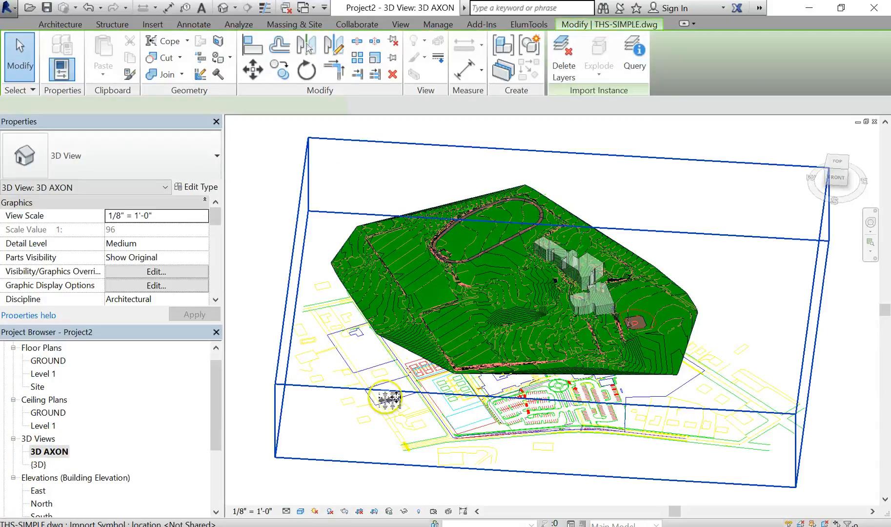
{"action": "left_click", "coordinate": [762, 276]}
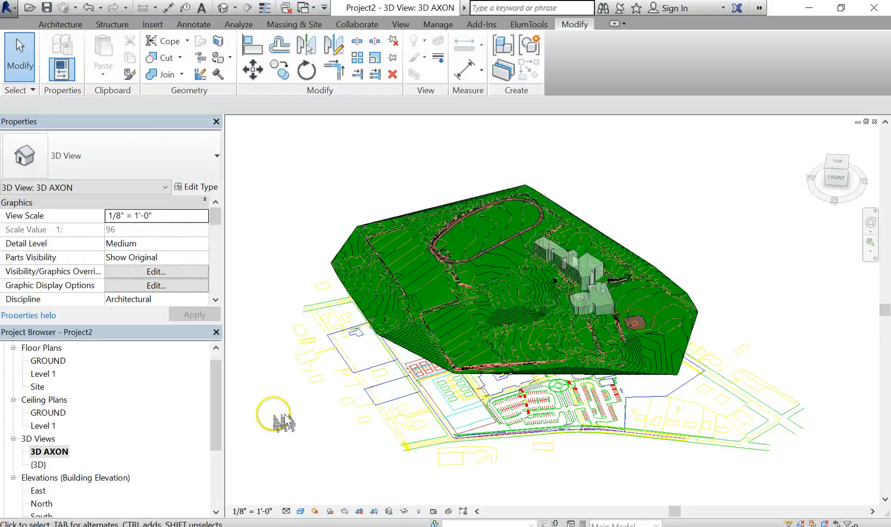
{"action": "left_click", "coordinate": [404, 26]}
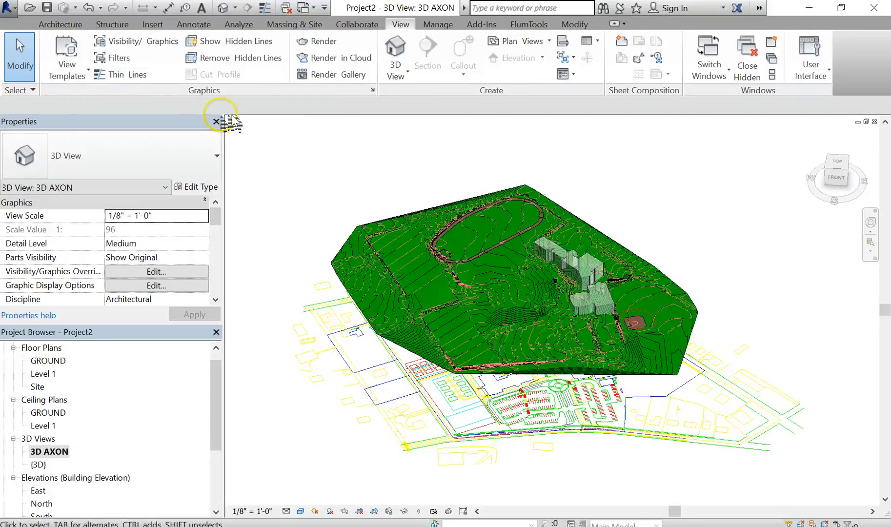
{"action": "left_click", "coordinate": [167, 44]}
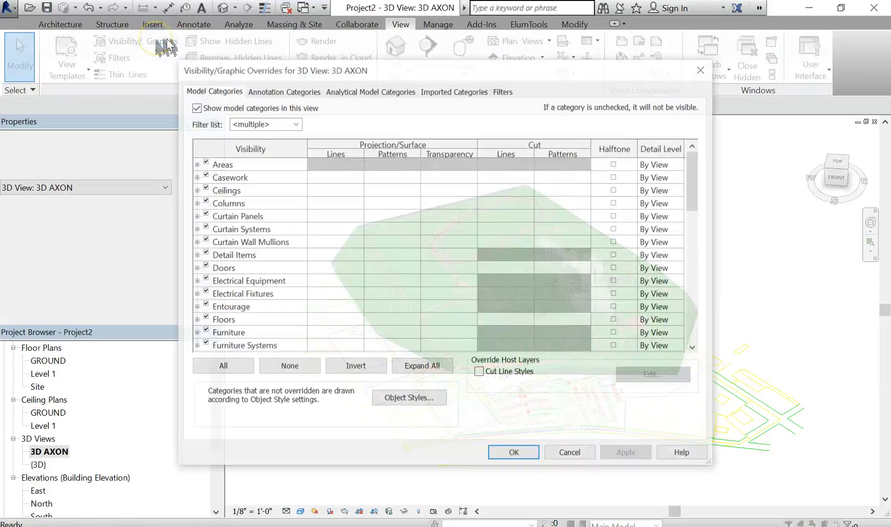
{"action": "left_click", "coordinate": [459, 91]}
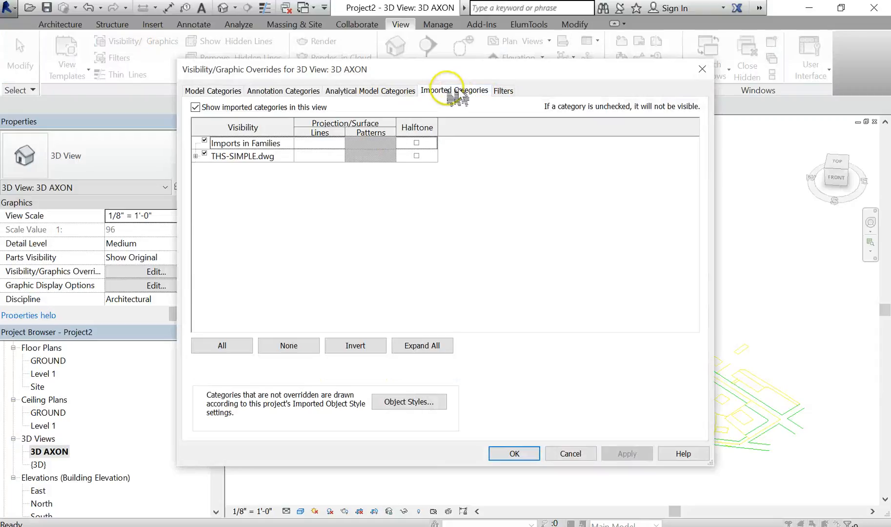
{"action": "left_click", "coordinate": [205, 154]}
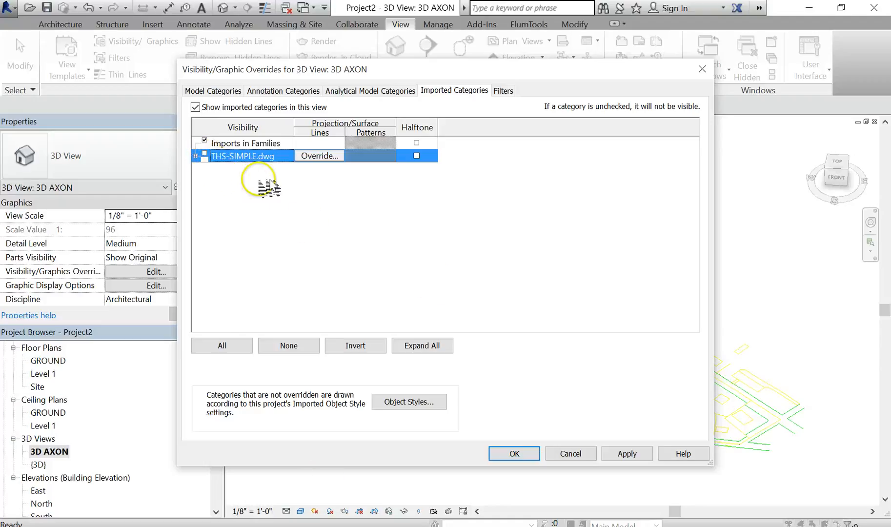
{"action": "left_click", "coordinate": [515, 454]}
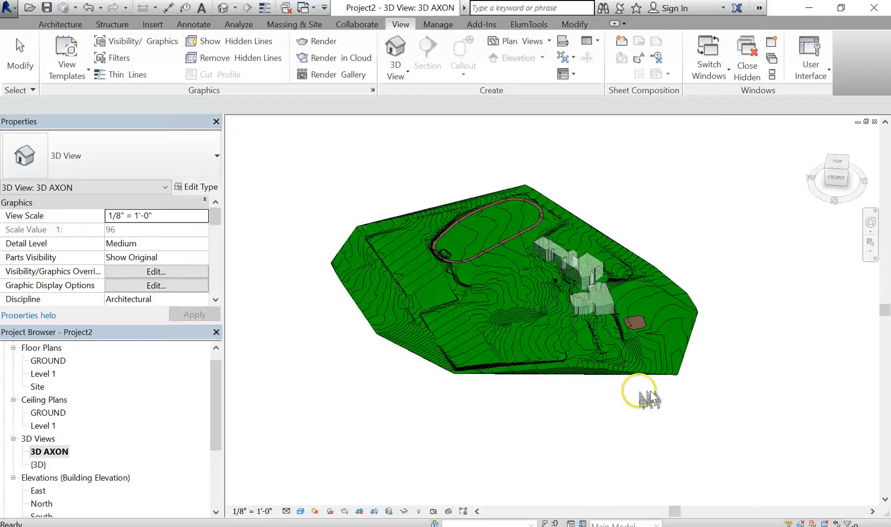
- Examine the building masses on the toposurface from several angles in the new view
{"action": "scroll", "coordinate": [604, 355], "scroll_direction": "up", "scroll_amount": 2}
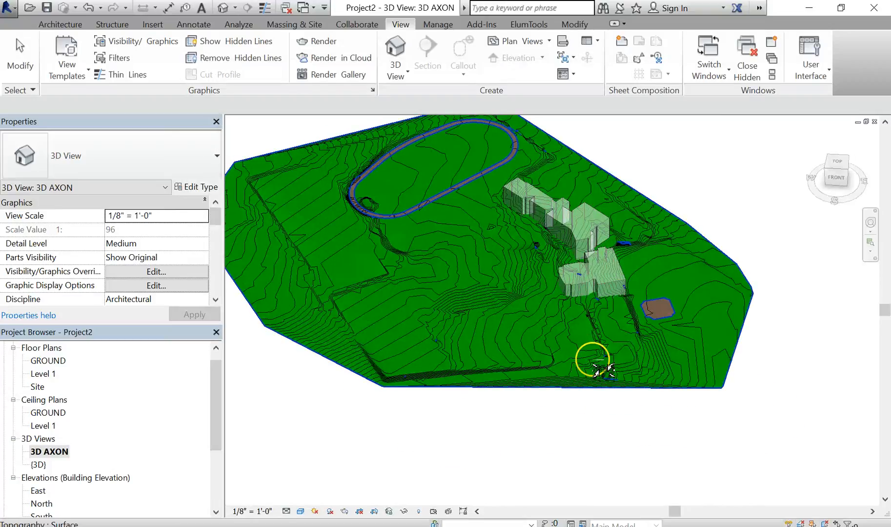
{"action": "middle_click_drag", "start_coordinate": [597, 370], "coordinate": [538, 341], "text": "shift"}
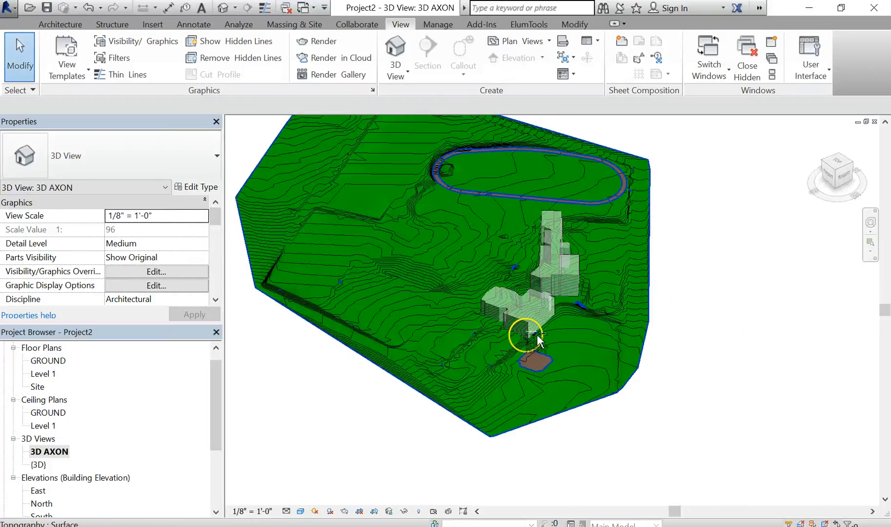
{"action": "scroll", "coordinate": [518, 258], "scroll_direction": "up", "scroll_amount": 3}
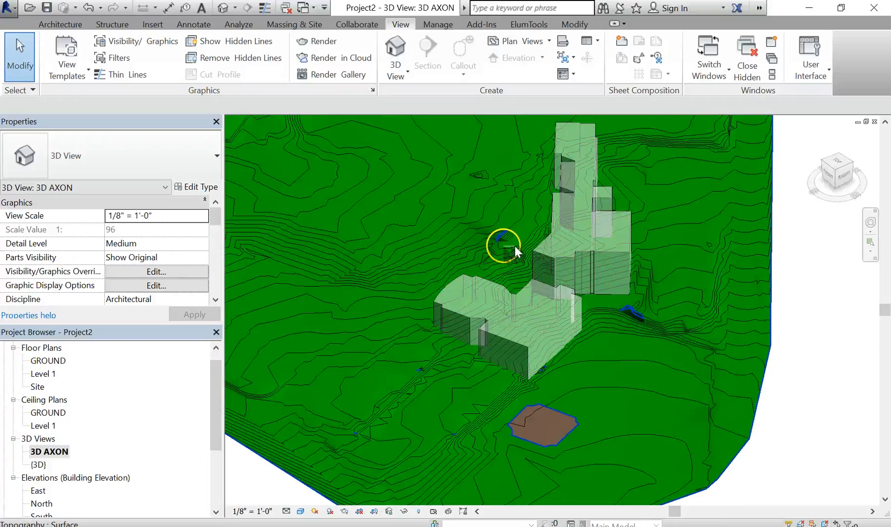
{"action": "scroll", "coordinate": [515, 249], "scroll_direction": "up", "scroll_amount": 3}
{"action": "middle_click_drag", "start_coordinate": [537, 279], "coordinate": [649, 305], "text": "shift"}
{"action": "scroll", "coordinate": [646, 307], "scroll_direction": "down", "scroll_amount": 6}
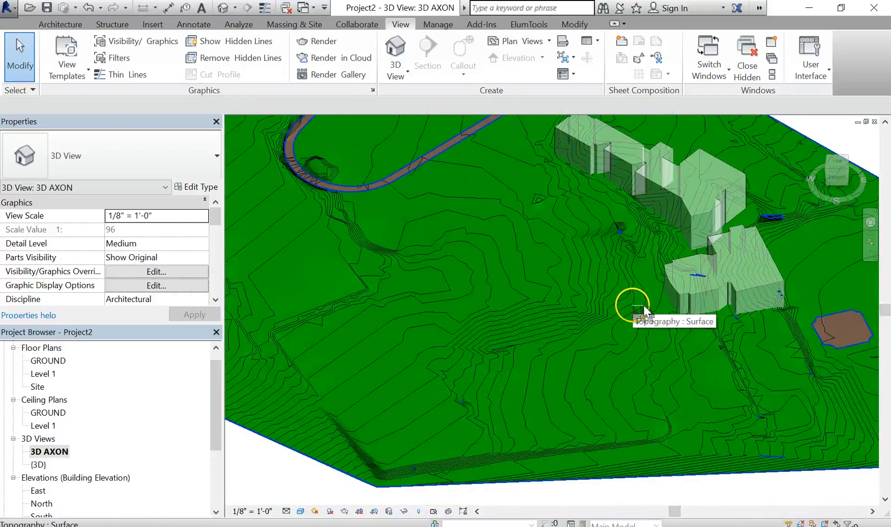
{"action": "middle_click_drag", "start_coordinate": [645, 307], "coordinate": [701, 326], "text": "shift"}
{"action": "left_click", "coordinate": [754, 181]}
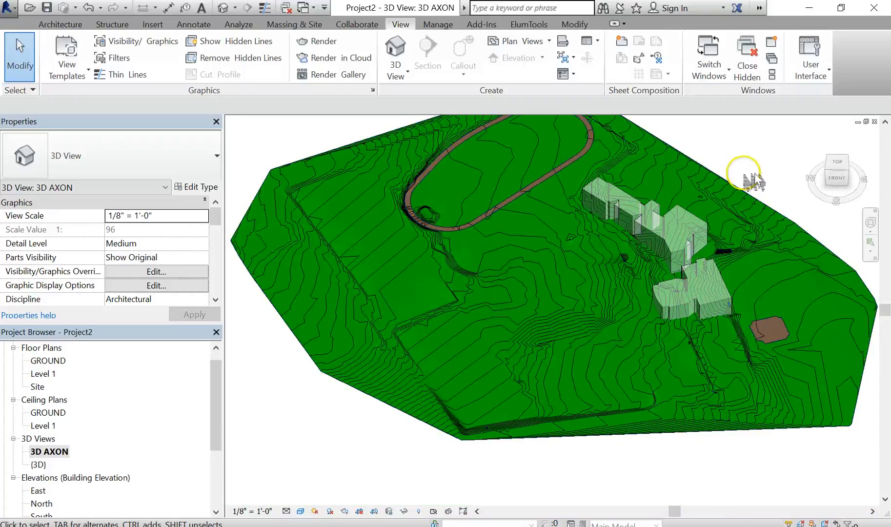
{"action": "middle_click_drag", "start_coordinate": [764, 201], "coordinate": [737, 205]}
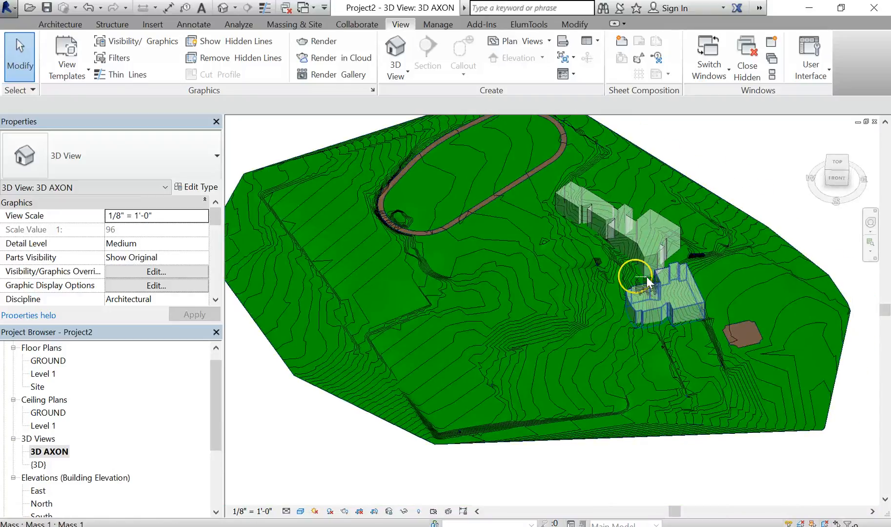
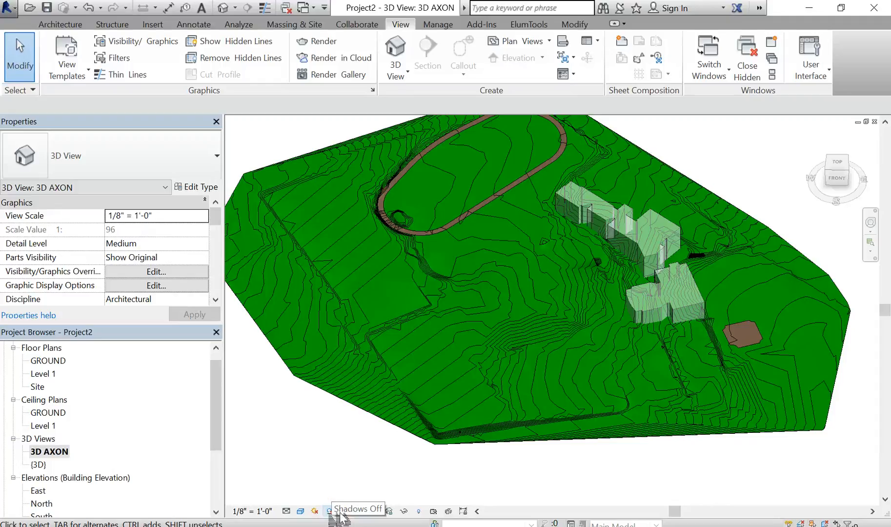
- Turn on shadows in the 3D AXON view
{"action": "left_click", "coordinate": [339, 514]}
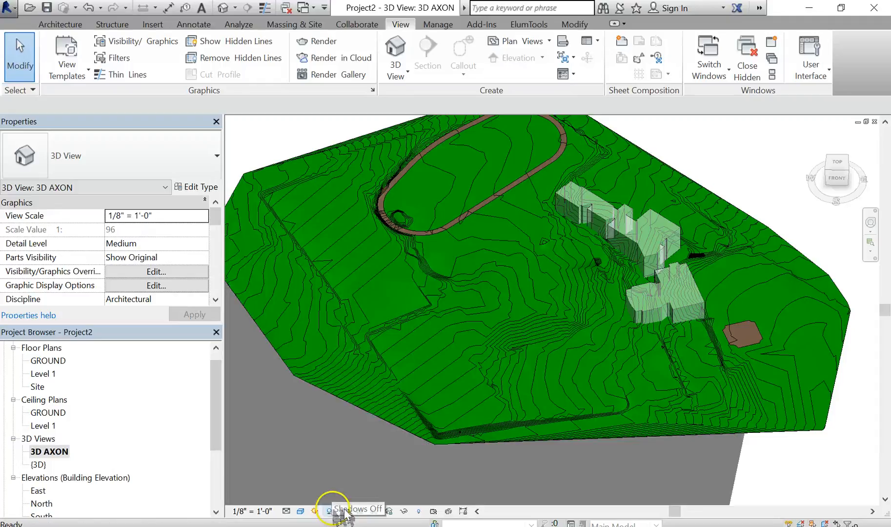
{"action": "scroll", "coordinate": [447, 444], "scroll_direction": "down", "scroll_amount": 2}
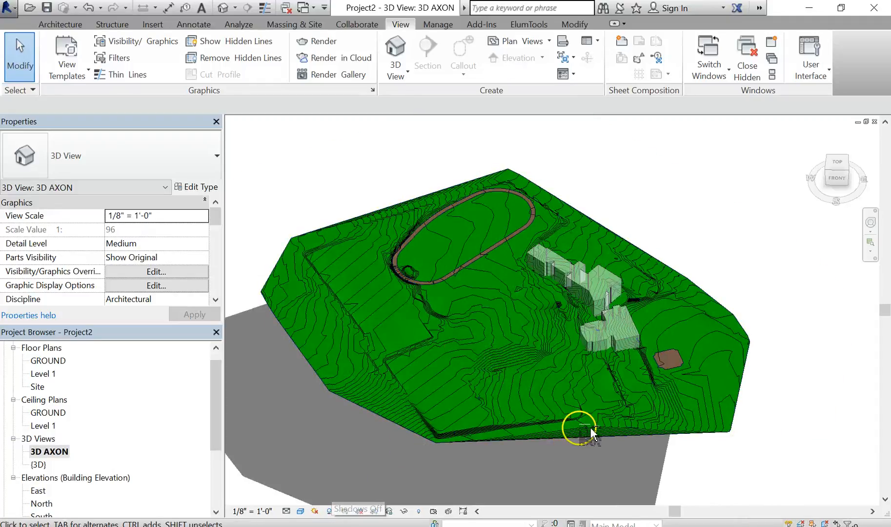
{"action": "middle_click_drag", "start_coordinate": [588, 434], "coordinate": [607, 451], "text": "shift"}
{"action": "scroll", "coordinate": [574, 337], "scroll_direction": "up", "scroll_amount": 5}
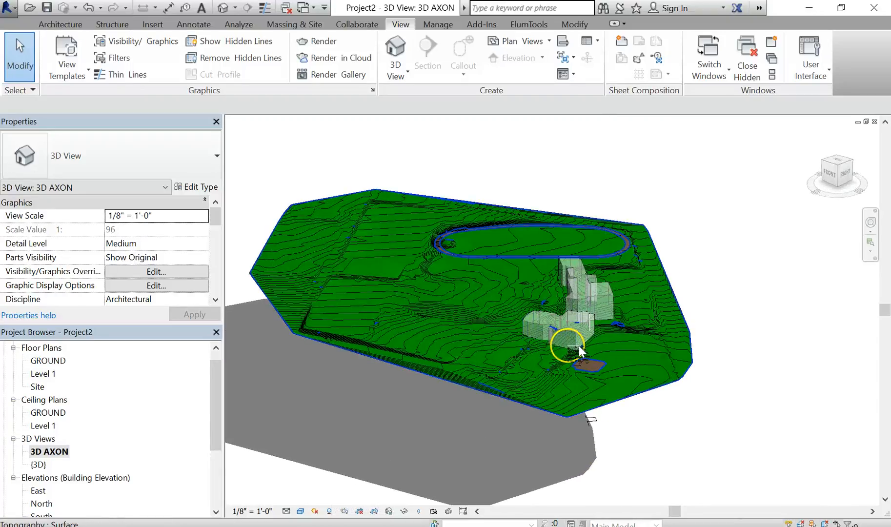
- Edit the upper building mass in place and select its solid form
{"action": "left_click", "coordinate": [588, 336]}
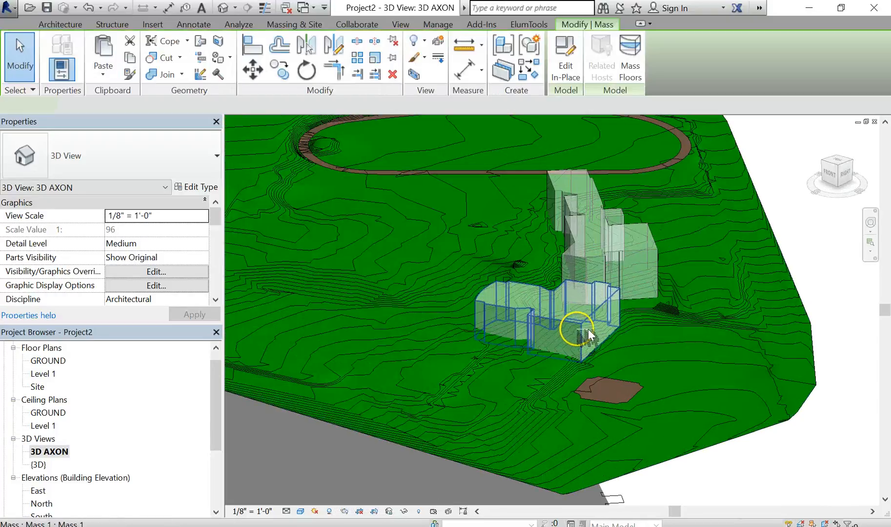
{"action": "left_click", "coordinate": [830, 251]}
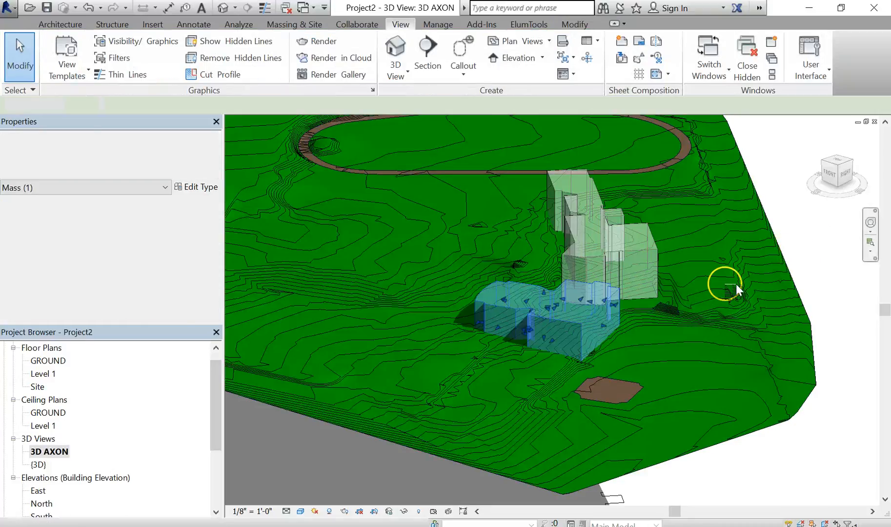
{"action": "left_click", "coordinate": [629, 262]}
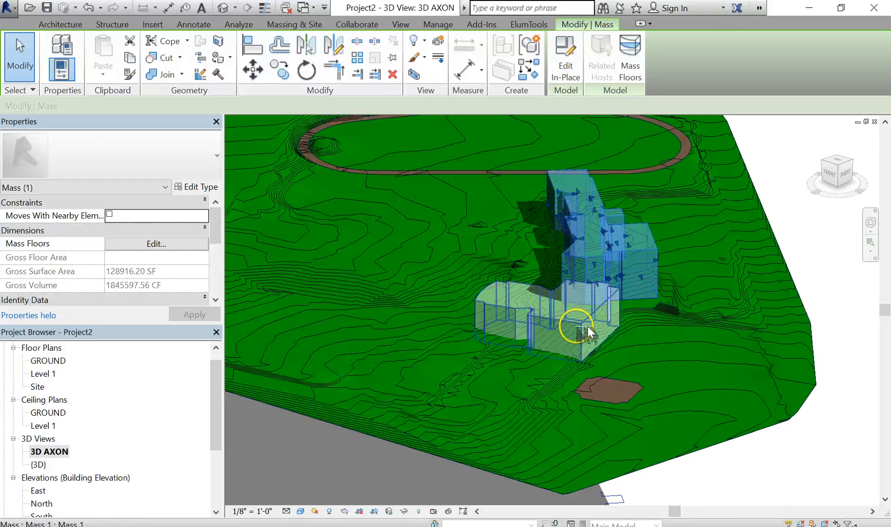
{"action": "left_click", "coordinate": [800, 239]}
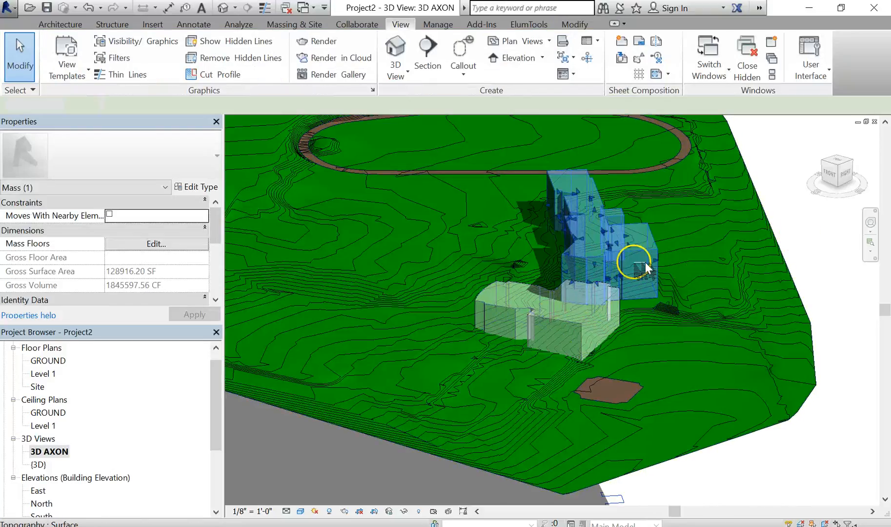
{"action": "left_click", "coordinate": [619, 256]}
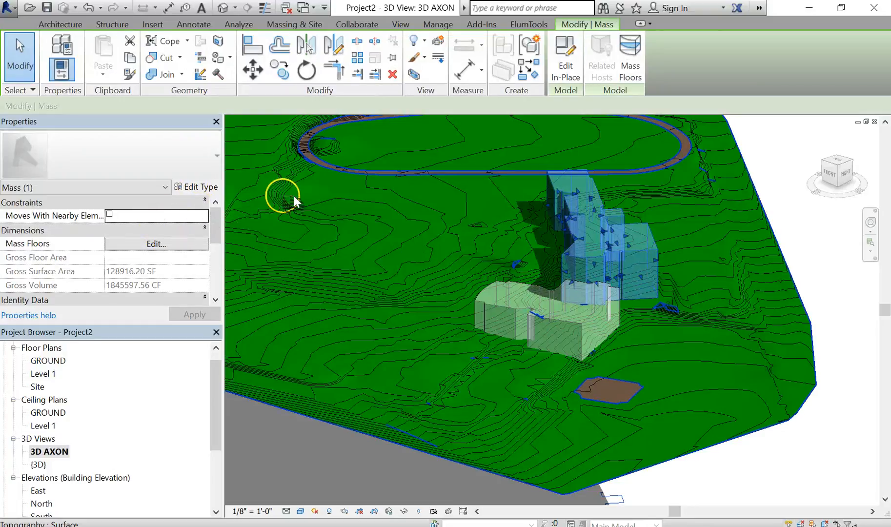
{"action": "left_click", "coordinate": [577, 59]}
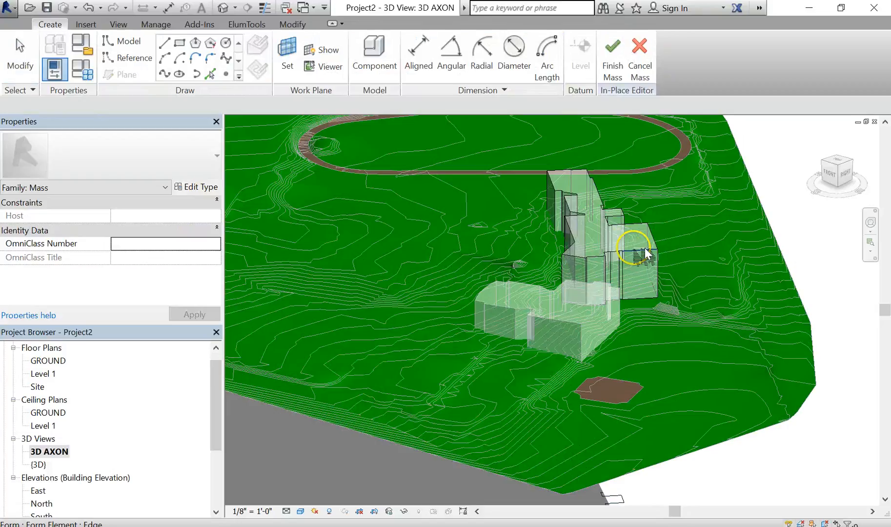
{"action": "key", "text": "Tab"}
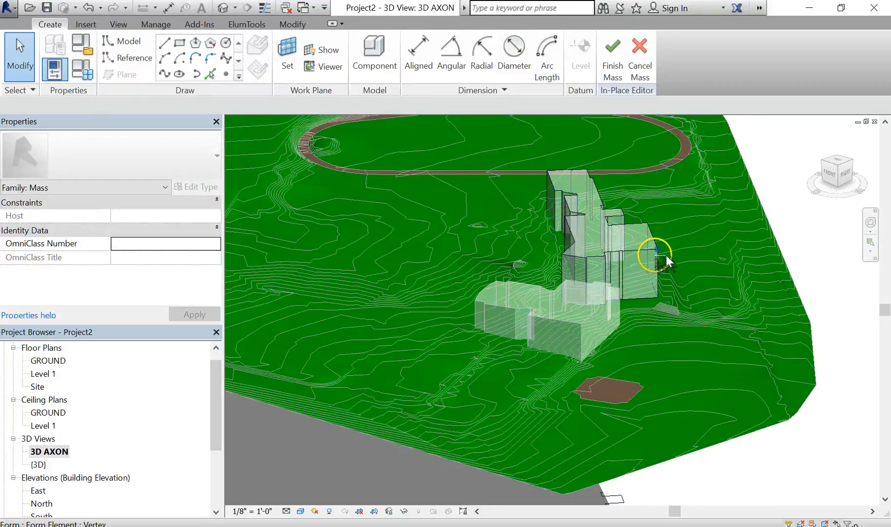
{"action": "key", "text": "Tab"}
{"action": "left_click", "coordinate": [666, 262]}
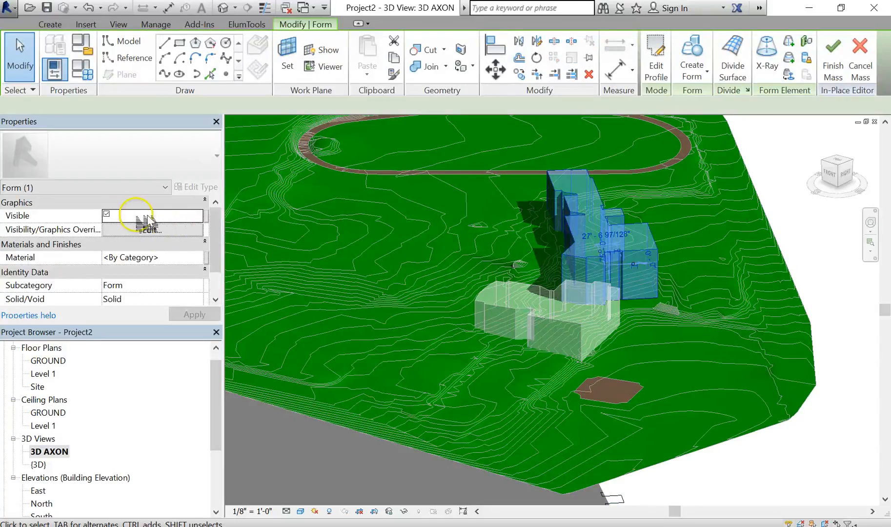
- Set the upper mass form's material to Default Wall and finish the mass
{"action": "left_click", "coordinate": [191, 256]}
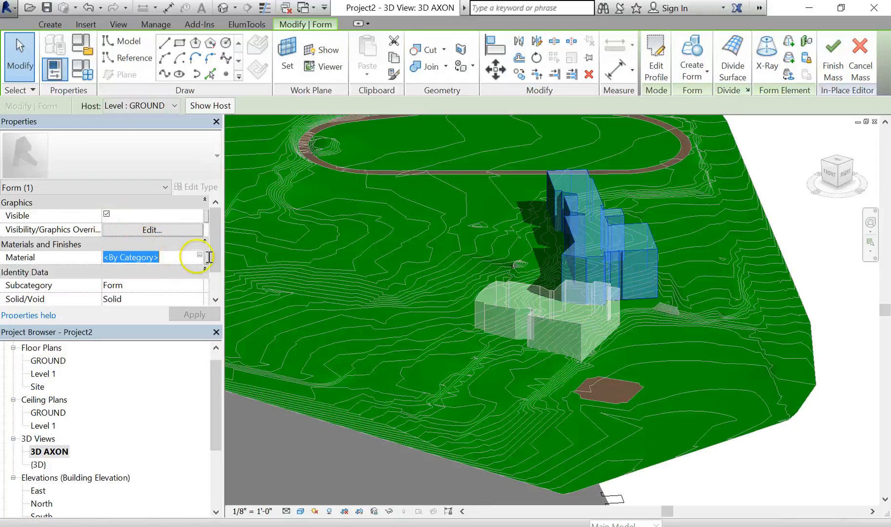
{"action": "left_click", "coordinate": [211, 257]}
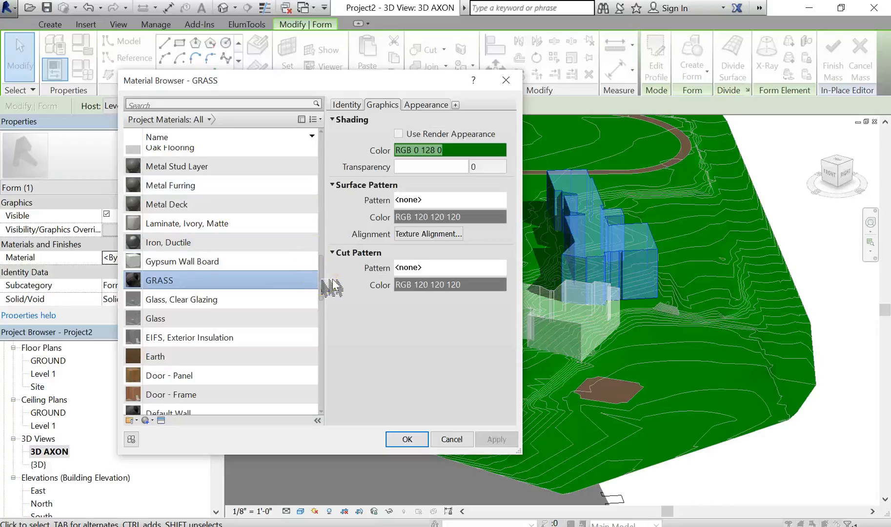
{"action": "mouse_move", "coordinate": [323, 283]}
{"action": "left_mouse_down"}
{"action": "mouse_move", "coordinate": [326, 311]}
{"action": "mouse_move", "coordinate": [342, 295]}
{"action": "mouse_move", "coordinate": [324, 295]}
{"action": "left_mouse_up"}
{"action": "left_click", "coordinate": [191, 346]}
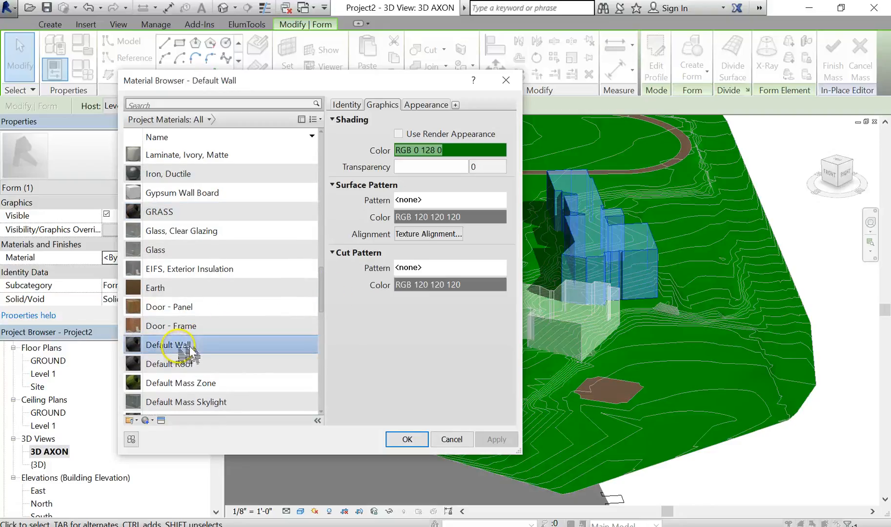
{"action": "left_click", "coordinate": [418, 441]}
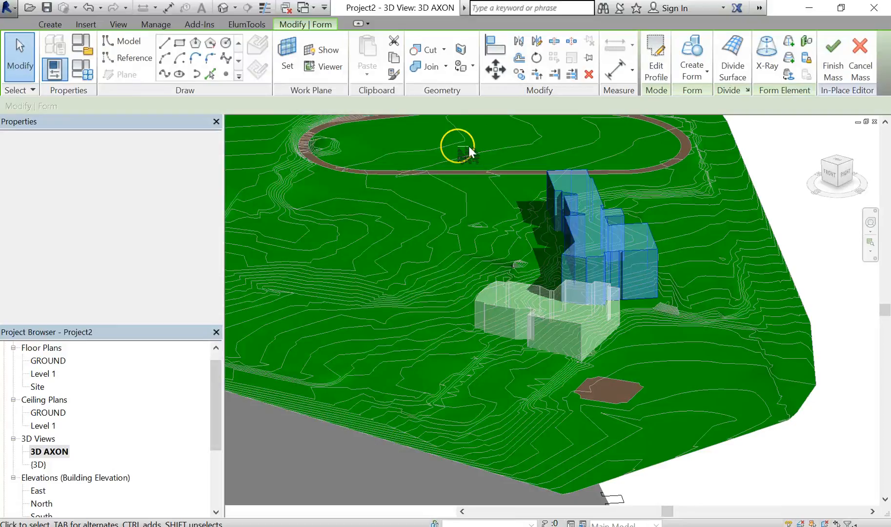
{"action": "left_click", "coordinate": [835, 56]}
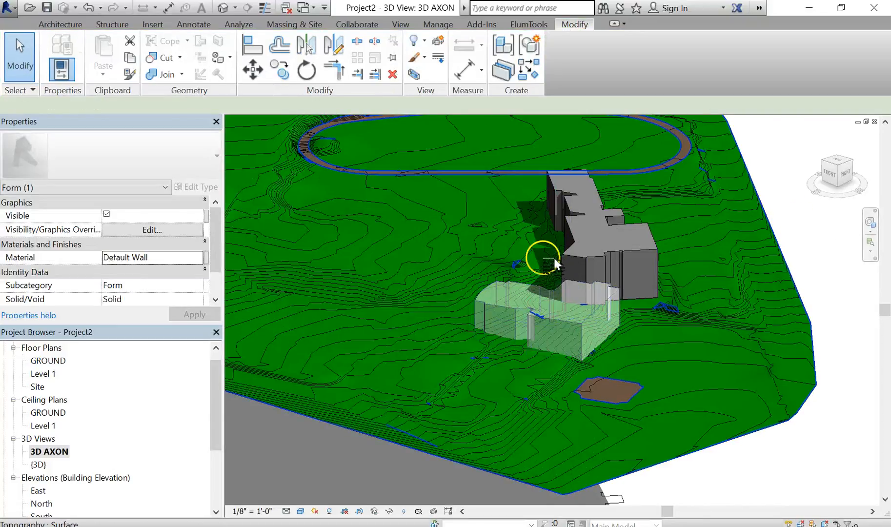
- Edit the lower building mass in place, set its form's material to Default Wall, and finish the mass
{"action": "left_click", "coordinate": [508, 312]}
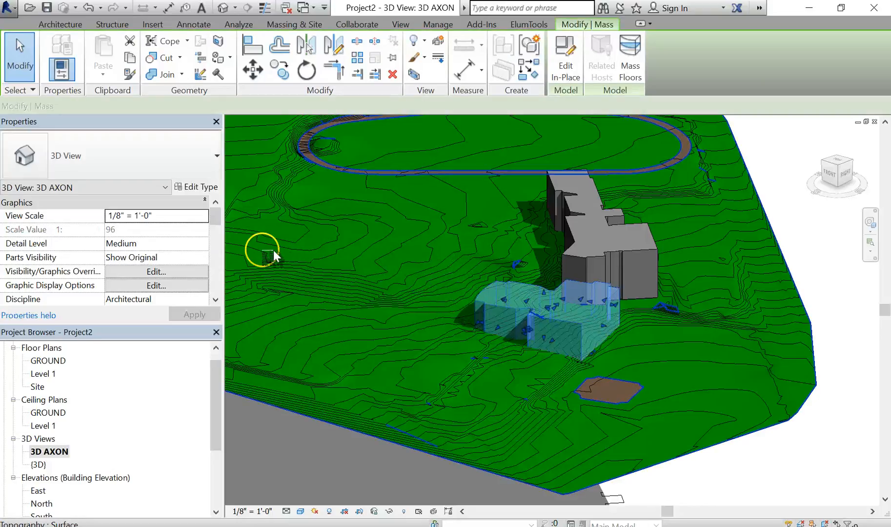
{"action": "left_click", "coordinate": [569, 73]}
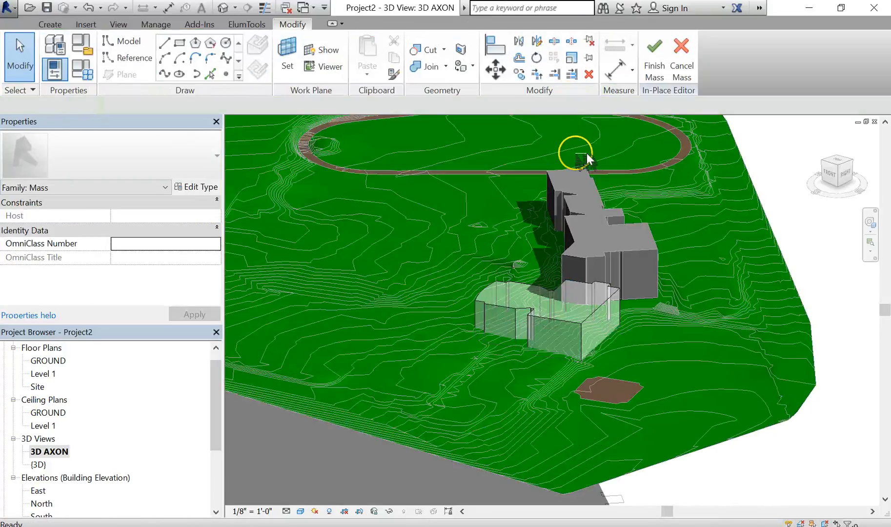
{"action": "key", "text": "Tab"}
{"action": "left_click", "coordinate": [593, 334]}
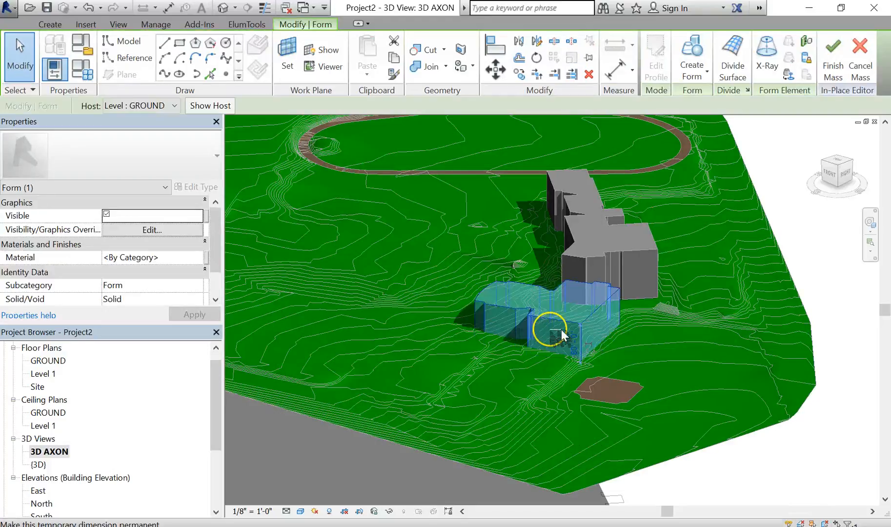
{"action": "left_click", "coordinate": [191, 257]}
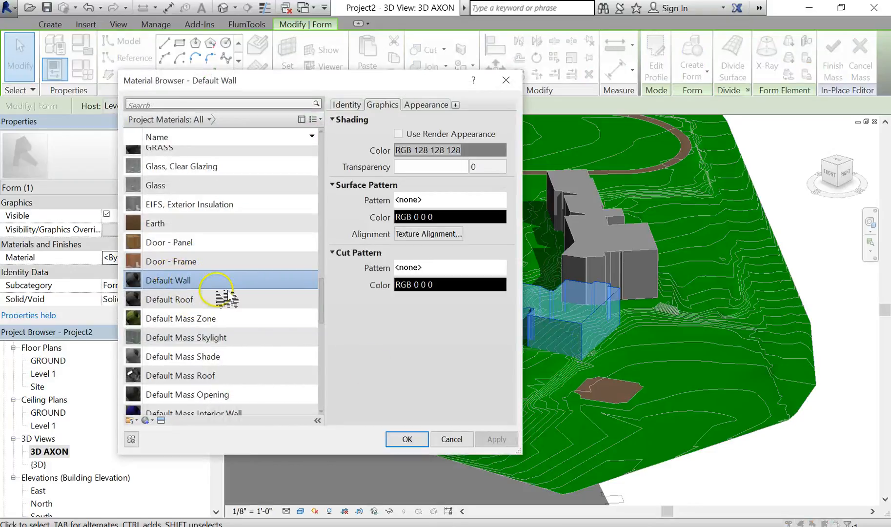
{"action": "left_click", "coordinate": [410, 440]}
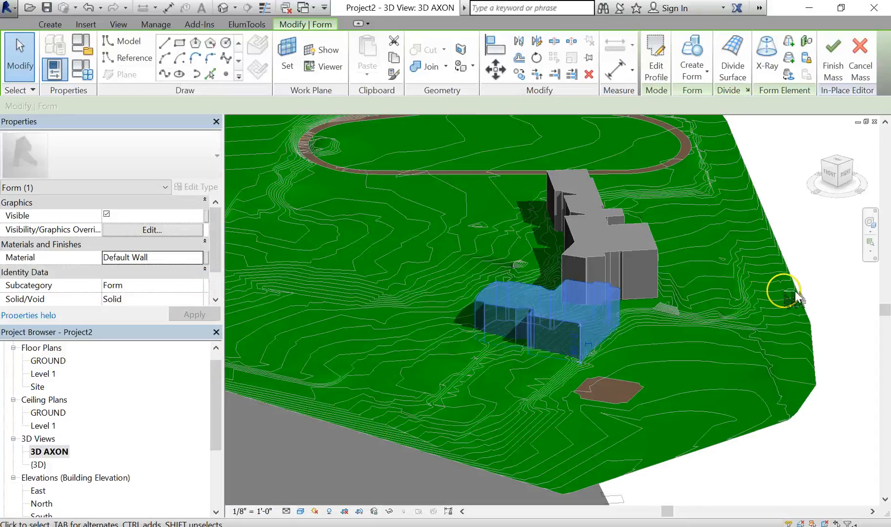
{"action": "left_click", "coordinate": [853, 278]}
{"action": "scroll", "coordinate": [774, 282], "scroll_direction": "down", "scroll_amount": 2}
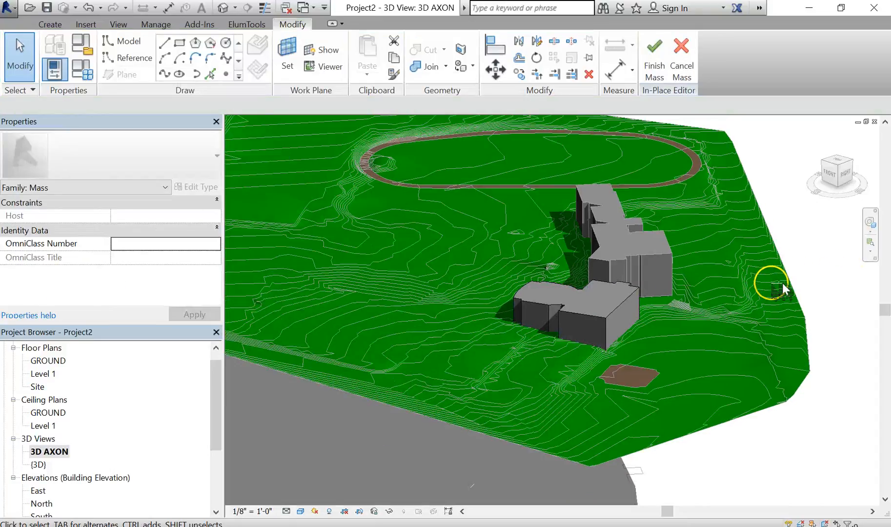
{"action": "middle_click_drag", "start_coordinate": [756, 299], "coordinate": [738, 314]}
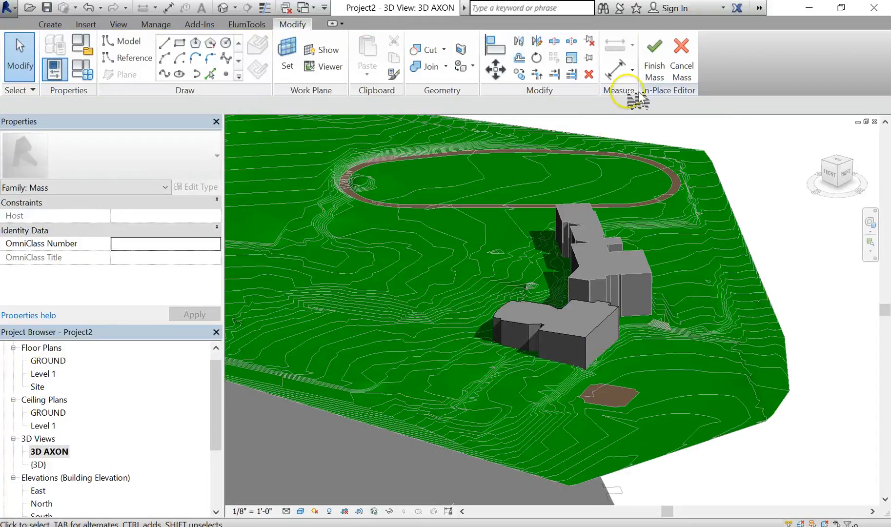
{"action": "left_click", "coordinate": [655, 55]}
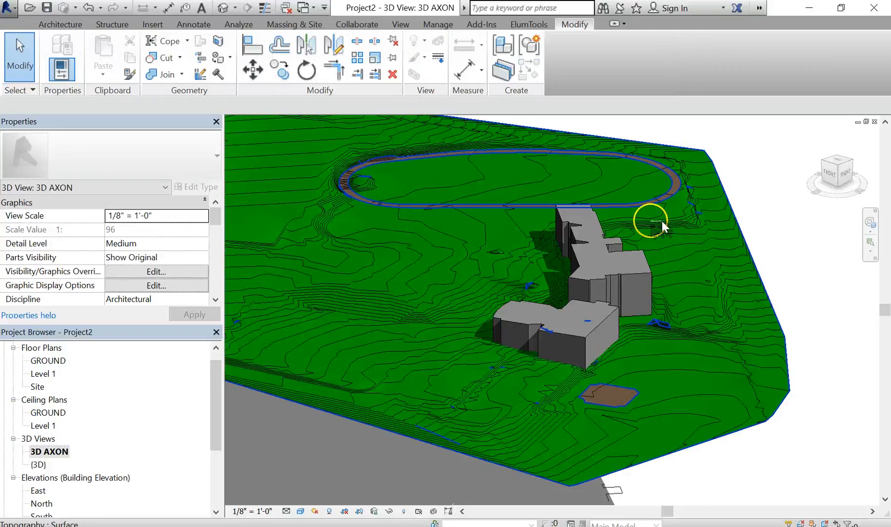
- Orbit and zoom around the site to inspect the shaded building masses
{"action": "middle_click_drag", "start_coordinate": [557, 368], "coordinate": [703, 416], "text": "shift"}
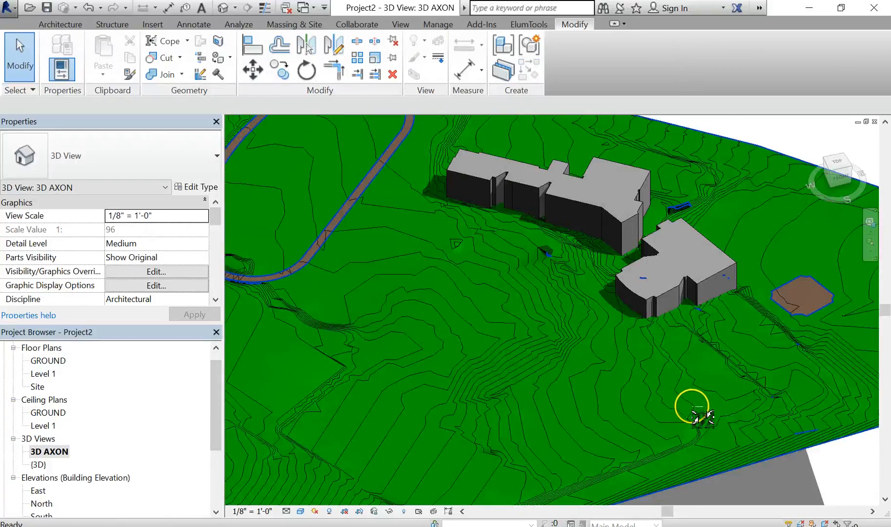
{"action": "scroll", "coordinate": [703, 377], "scroll_direction": "down", "scroll_amount": 3}
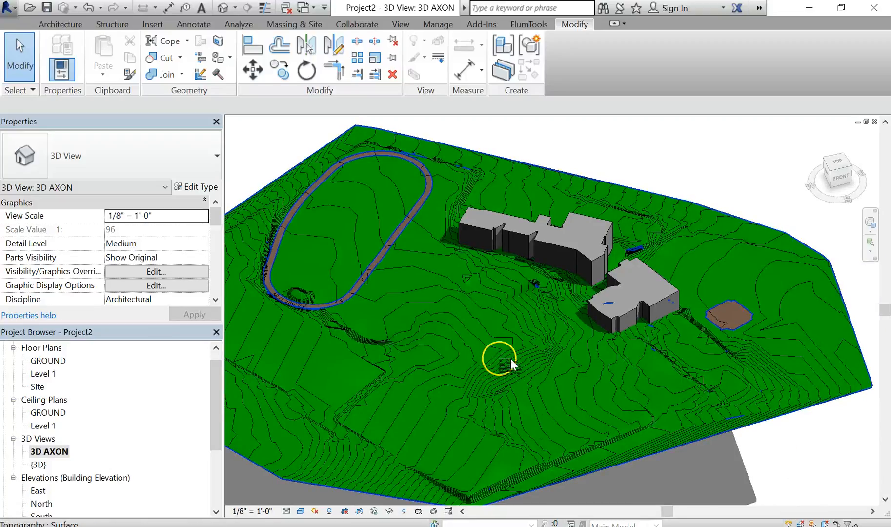
{"action": "scroll", "coordinate": [582, 290], "scroll_direction": "up", "scroll_amount": 3}
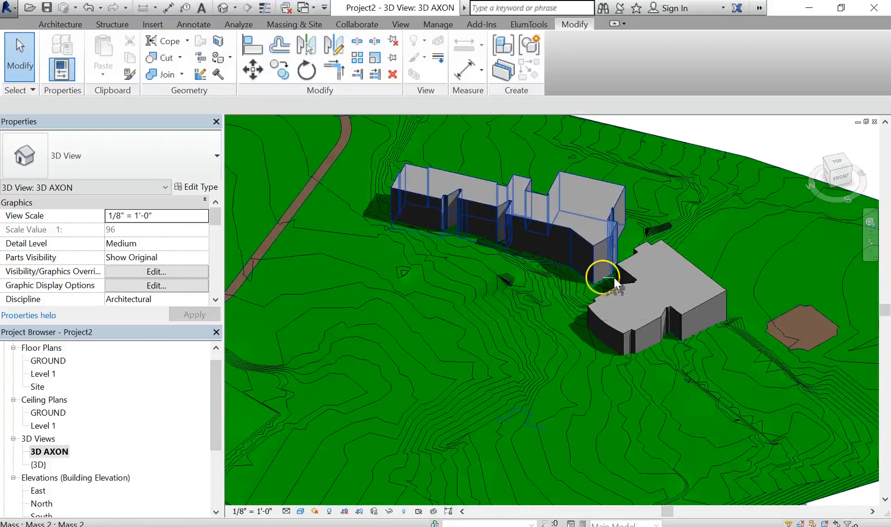
{"action": "middle_click_drag", "start_coordinate": [563, 288], "coordinate": [546, 313]}
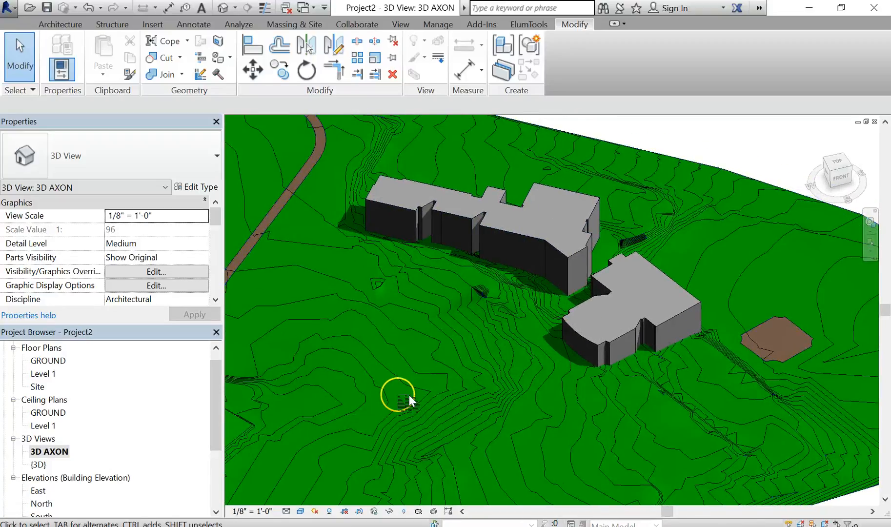
{"action": "scroll", "coordinate": [408, 396], "scroll_direction": "down", "scroll_amount": 1}
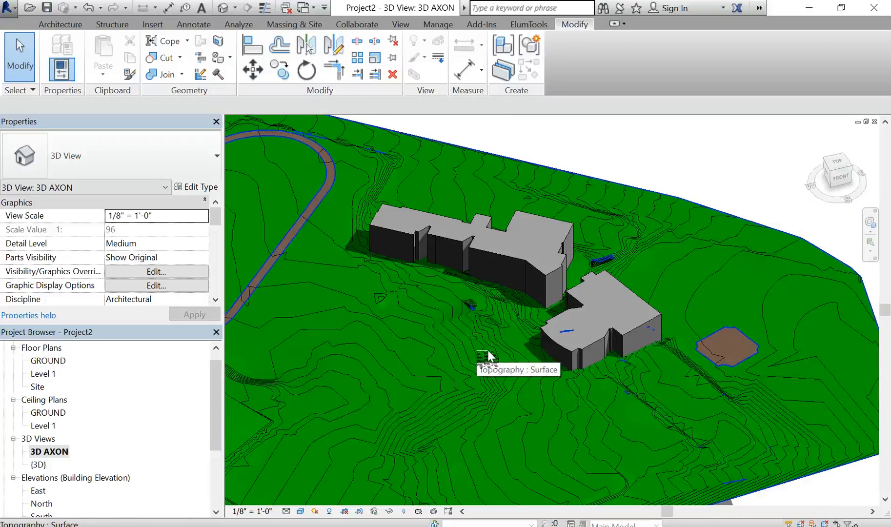
{"action": "middle_click_drag", "start_coordinate": [489, 357], "coordinate": [652, 287]}
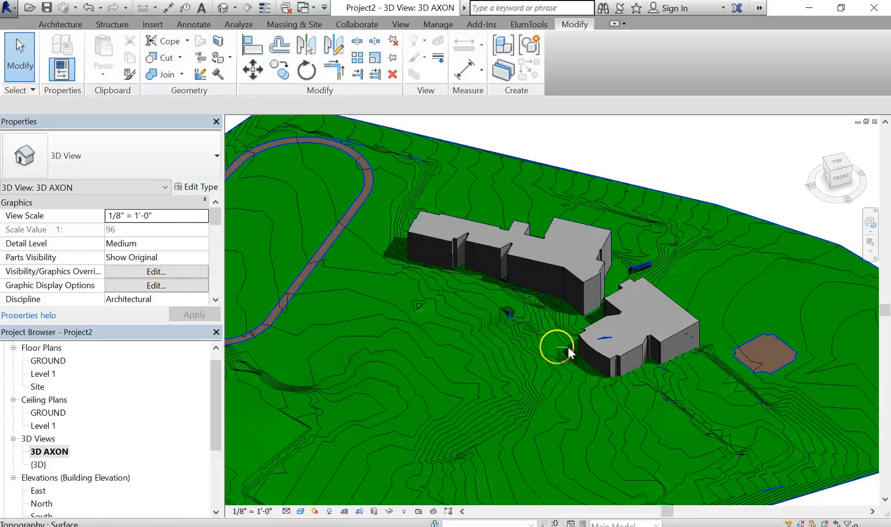
{"action": "scroll", "coordinate": [630, 405], "scroll_direction": "down", "scroll_amount": 2}
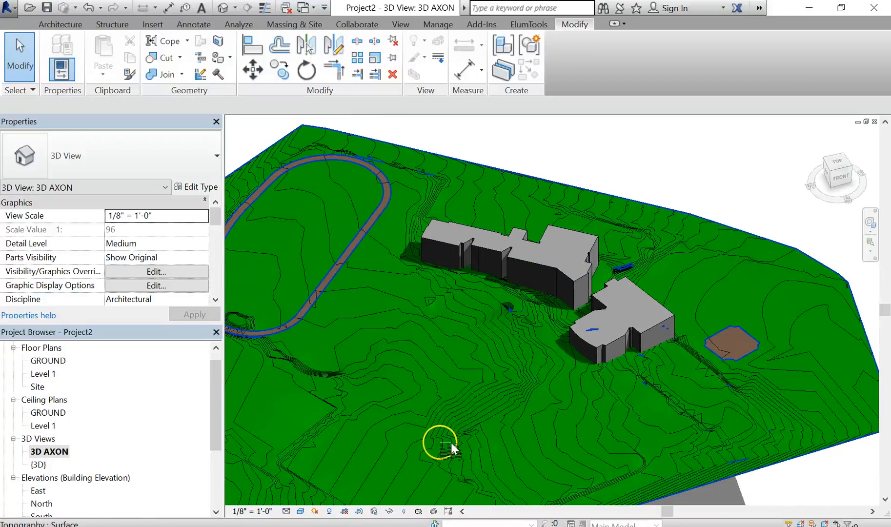
- Turn on the sun path for the view and save the project
{"action": "left_click", "coordinate": [317, 512]}
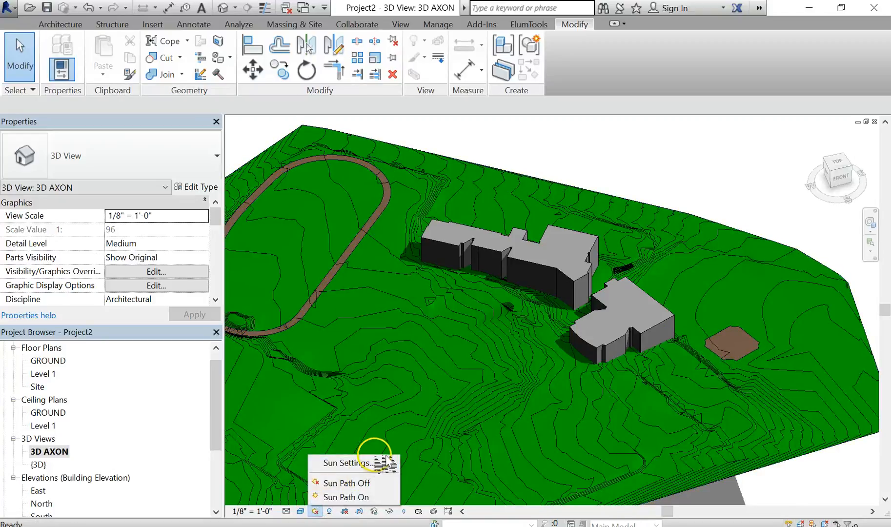
{"action": "left_click", "coordinate": [374, 497]}
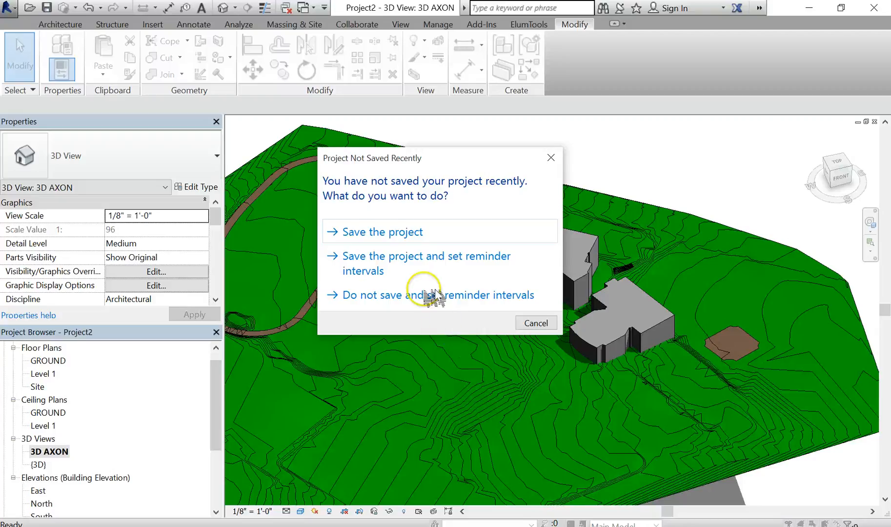
{"action": "left_click_drag", "start_coordinate": [480, 161], "coordinate": [580, 160]}
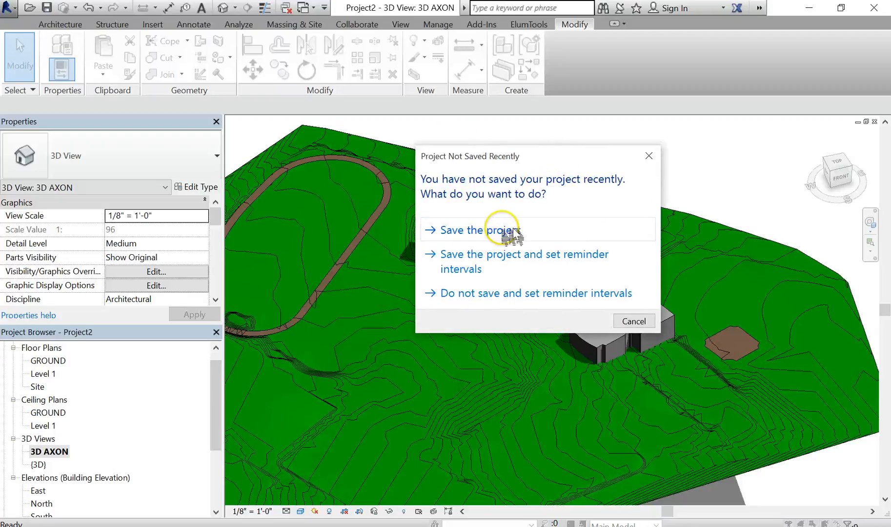
{"action": "left_click", "coordinate": [512, 234]}
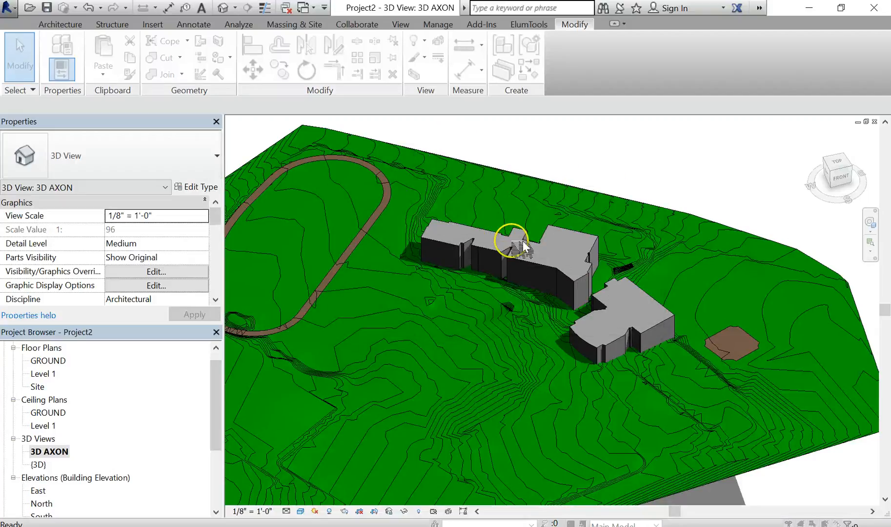
- Save the project as M_KARP01 and continue with the current sun settings
{"action": "left_click_drag", "start_coordinate": [635, 245], "coordinate": [537, 186]}
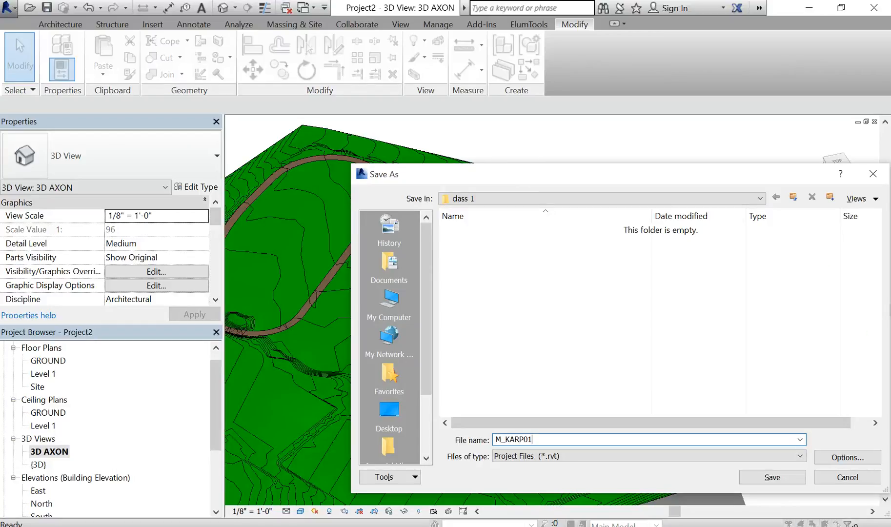
{"action": "key", "text": "Return"}
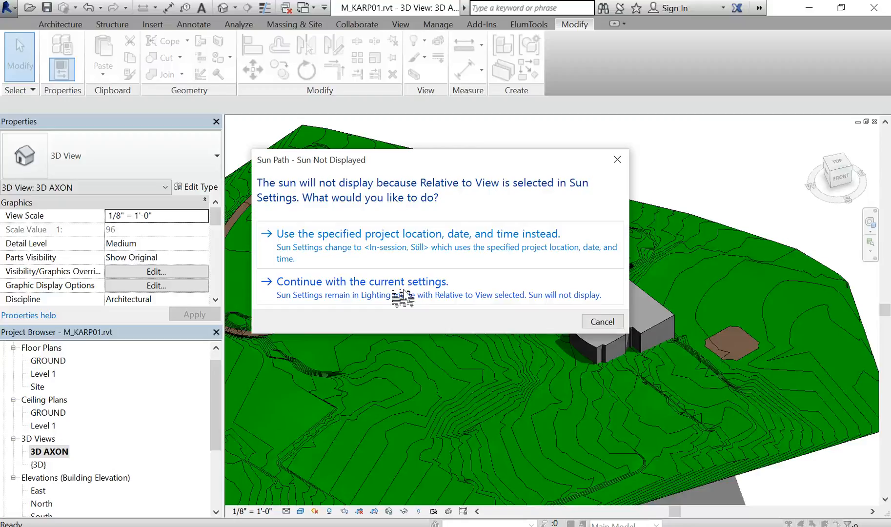
{"action": "left_click", "coordinate": [403, 293]}
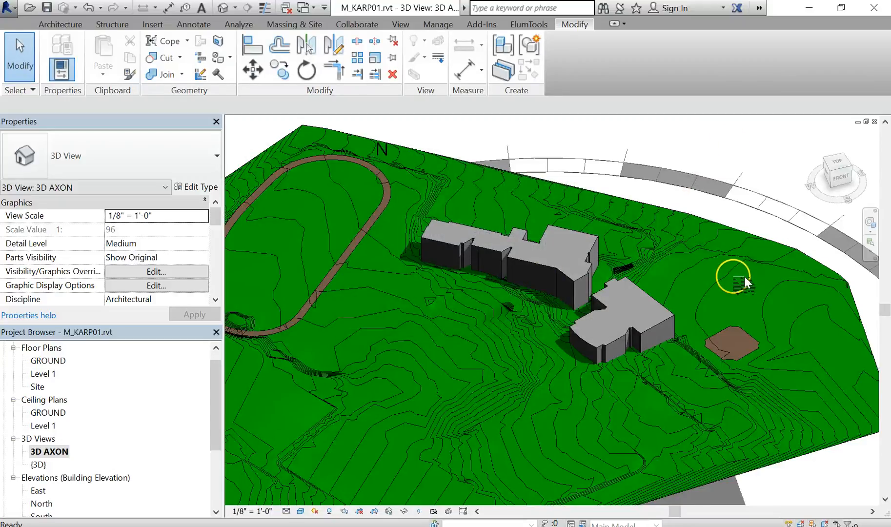
- Open the sun settings and choose a Single Day solar study using the Summer Solstice Solar Study preset
{"action": "scroll", "coordinate": [693, 244], "scroll_direction": "down", "scroll_amount": 3}
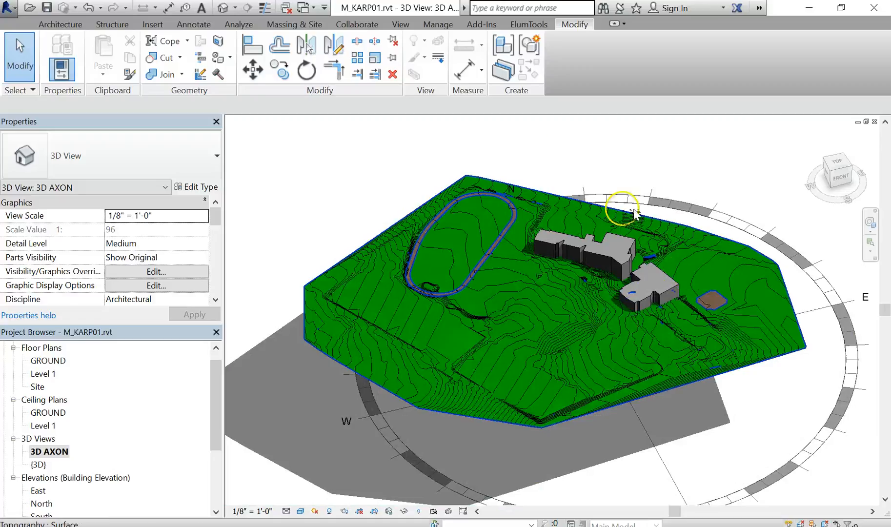
{"action": "scroll", "coordinate": [739, 417], "scroll_direction": "up", "scroll_amount": 5}
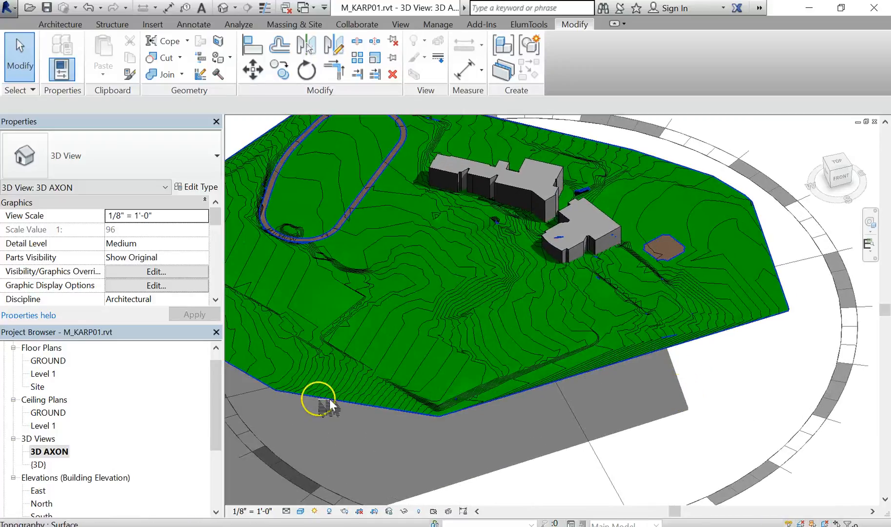
{"action": "left_click", "coordinate": [316, 511]}
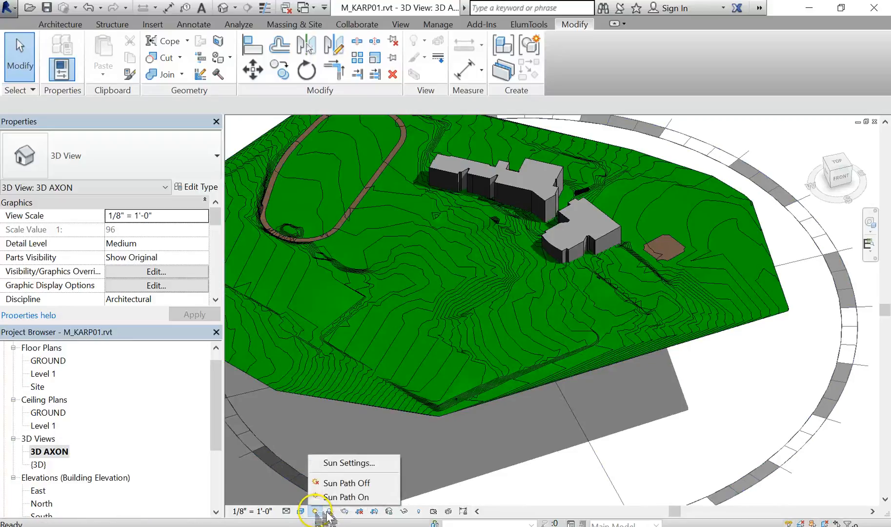
{"action": "left_click", "coordinate": [365, 470]}
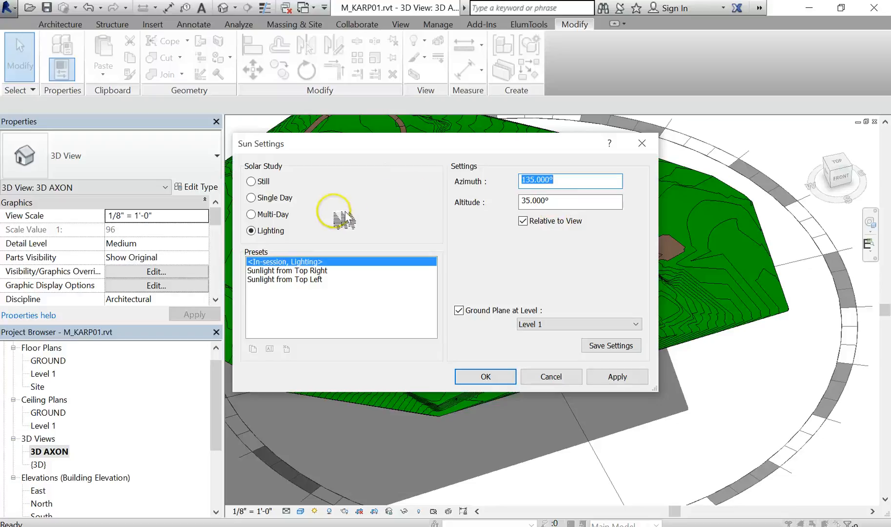
{"action": "left_click", "coordinate": [278, 198]}
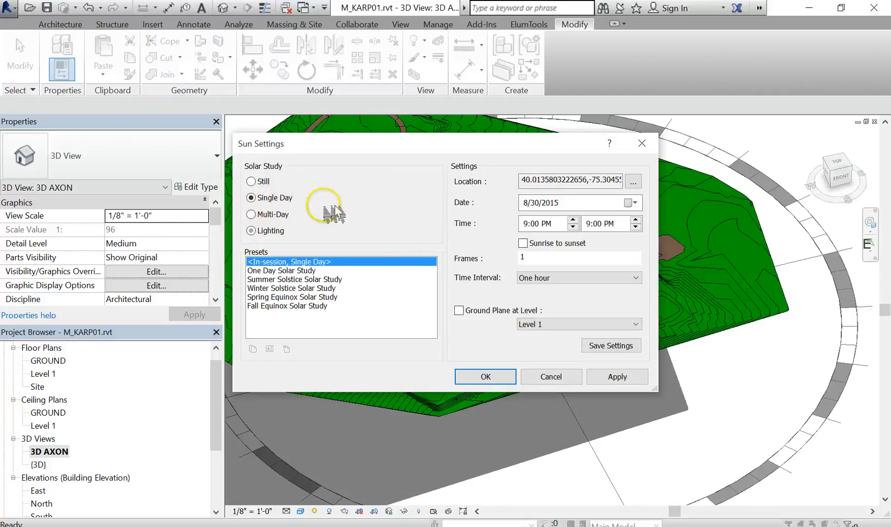
{"action": "left_click", "coordinate": [352, 280]}
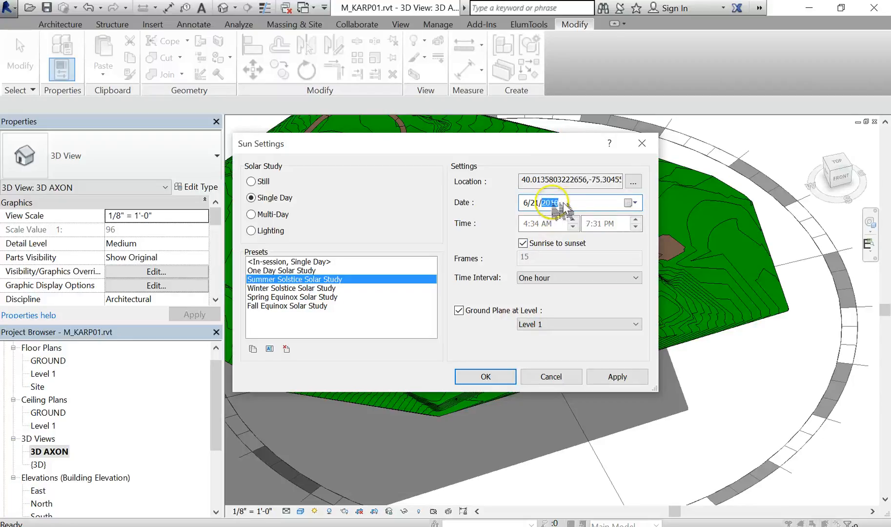
- Set the solar study's time interval to 15 minutes
{"action": "left_click", "coordinate": [633, 203]}
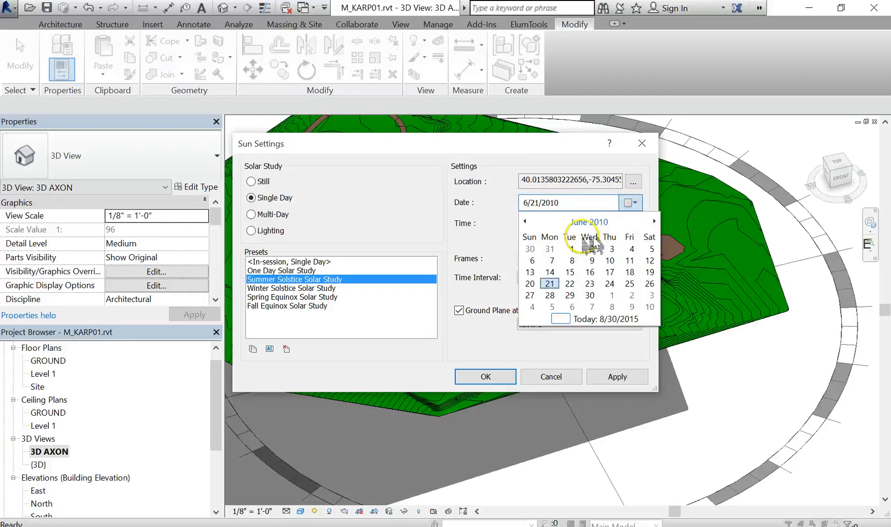
{"action": "left_click", "coordinate": [564, 206]}
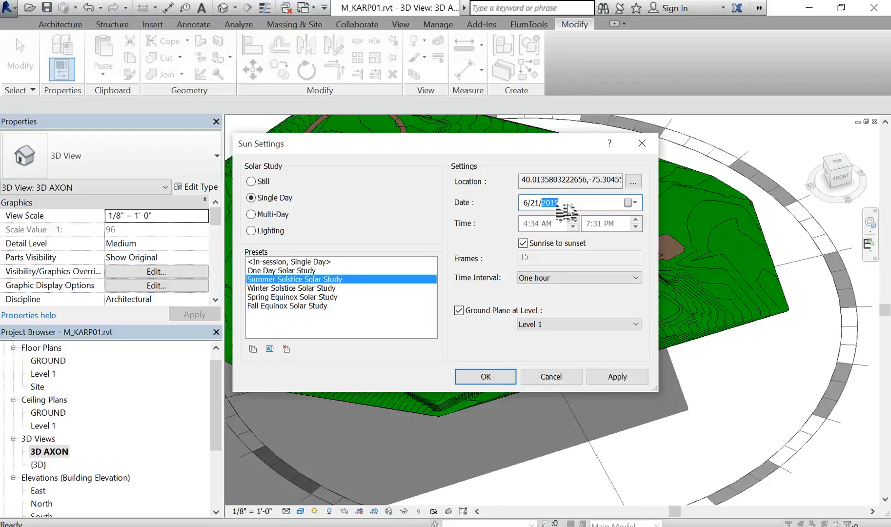
{"action": "left_click", "coordinate": [555, 220]}
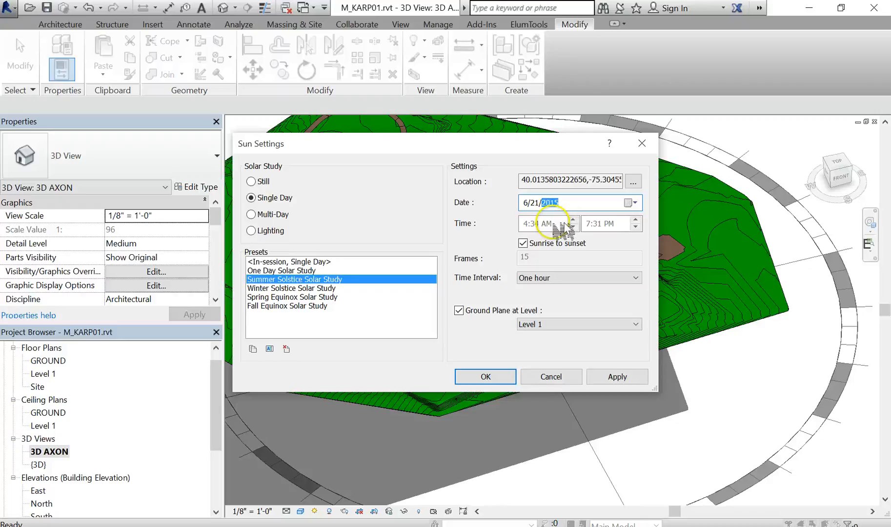
{"action": "left_click", "coordinate": [537, 203]}
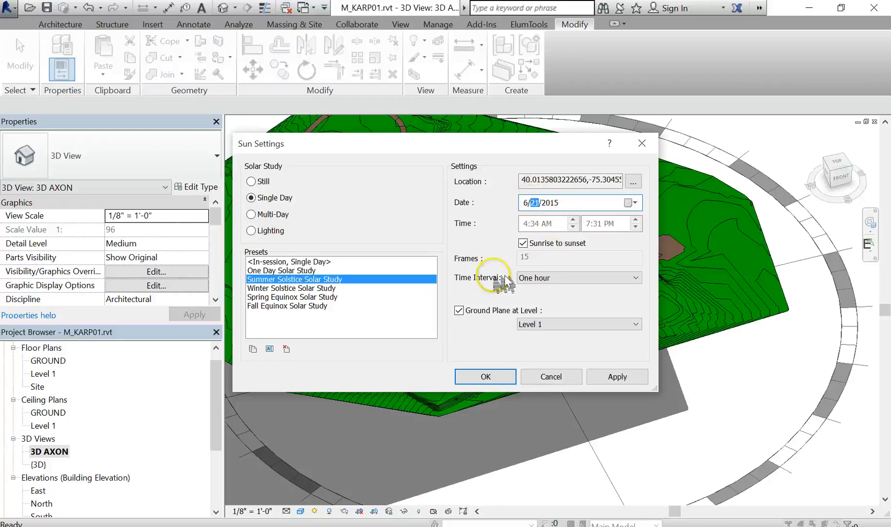
{"action": "left_click", "coordinate": [566, 283]}
{"action": "left_click", "coordinate": [570, 290]}
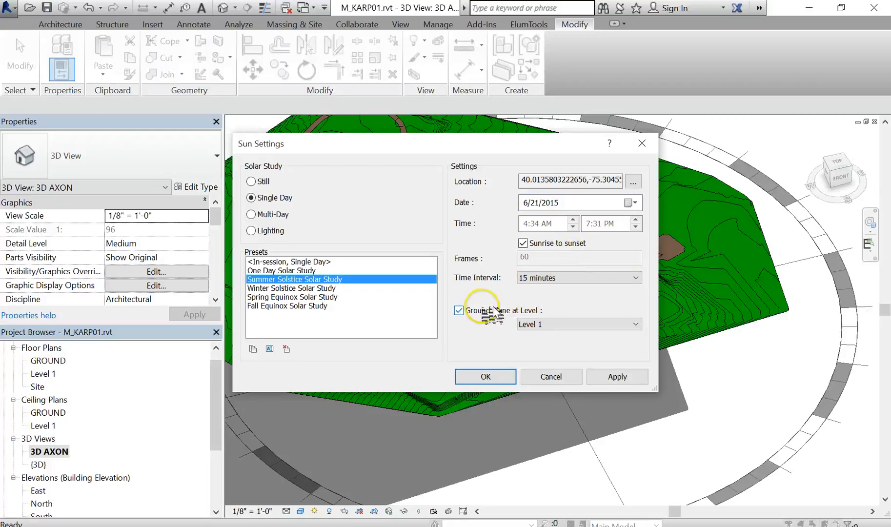
- Set the ground plane level to GROUND and confirm the sun settings
{"action": "left_click", "coordinate": [549, 325]}
{"action": "left_click", "coordinate": [557, 343]}
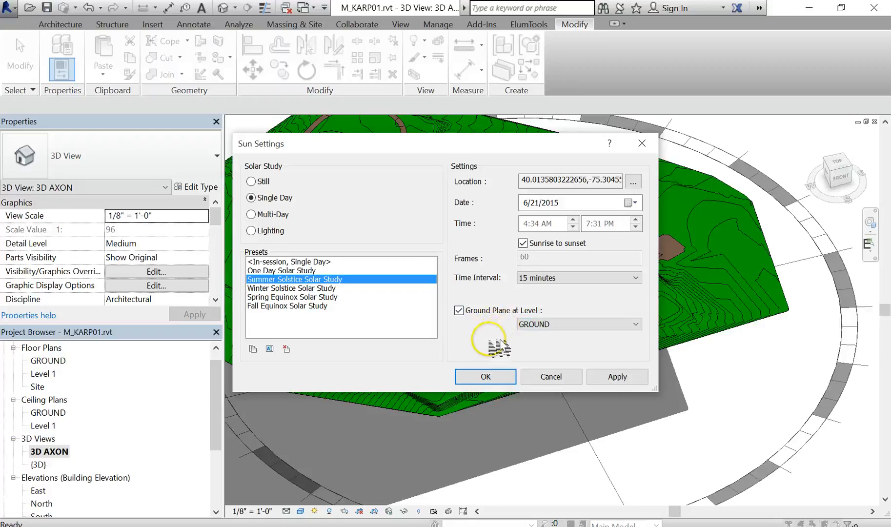
{"action": "left_click", "coordinate": [498, 379]}
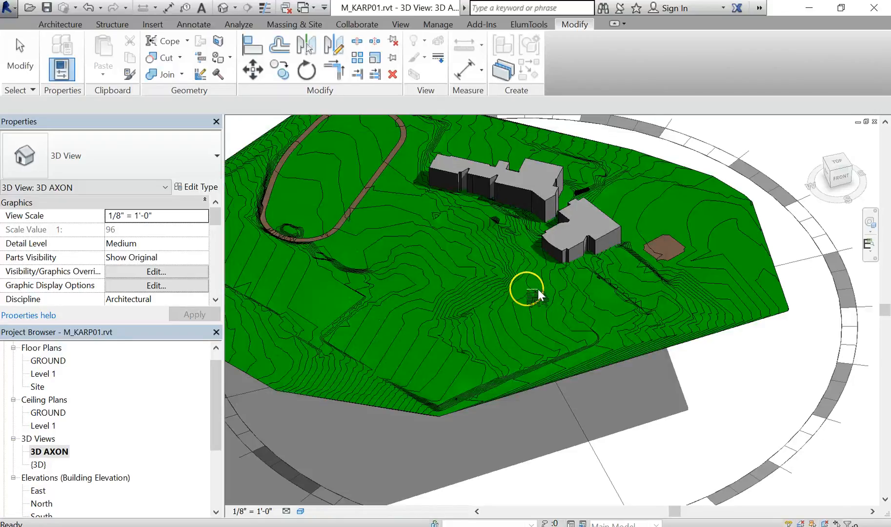
- Preview and play the solar study animation in the 3D view
{"action": "mouse_move", "coordinate": [552, 297]}
{"action": "middle_mouse_down", "text": "shift"}
{"action": "mouse_move", "coordinate": [588, 351]}
{"action": "mouse_move", "coordinate": [681, 409]}
{"action": "mouse_move", "coordinate": [651, 427]}
{"action": "mouse_move", "coordinate": [621, 414]}
{"action": "mouse_move", "coordinate": [666, 456]}
{"action": "mouse_move", "coordinate": [678, 450]}
{"action": "mouse_move", "coordinate": [668, 435]}
{"action": "middle_mouse_up", "text": "shift"}
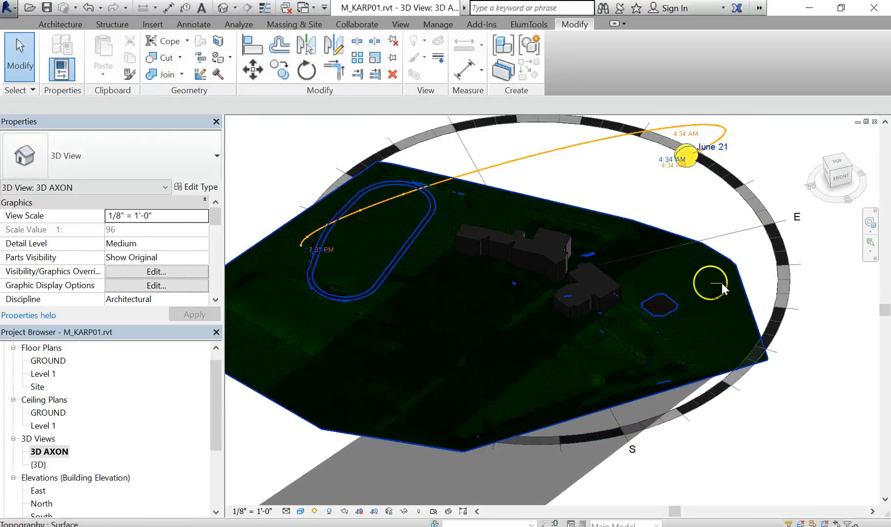
{"action": "mouse_move", "coordinate": [756, 420]}
{"action": "middle_mouse_down"}
{"action": "mouse_move", "coordinate": [772, 418]}
{"action": "mouse_move", "coordinate": [756, 438]}
{"action": "middle_mouse_up"}
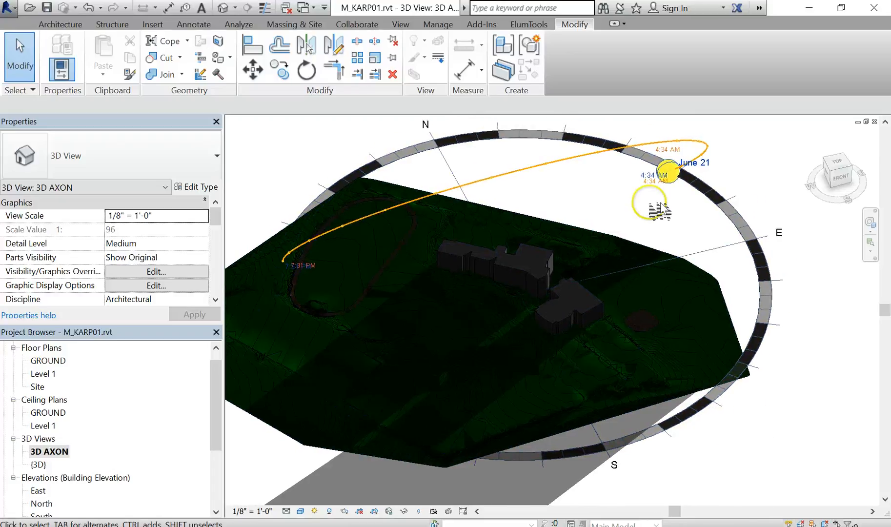
{"action": "left_click", "coordinate": [707, 142]}
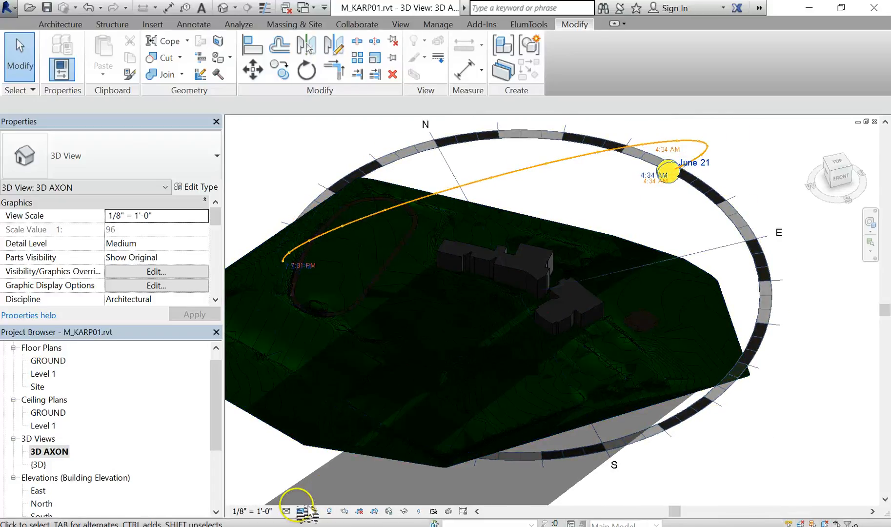
{"action": "left_click", "coordinate": [315, 511]}
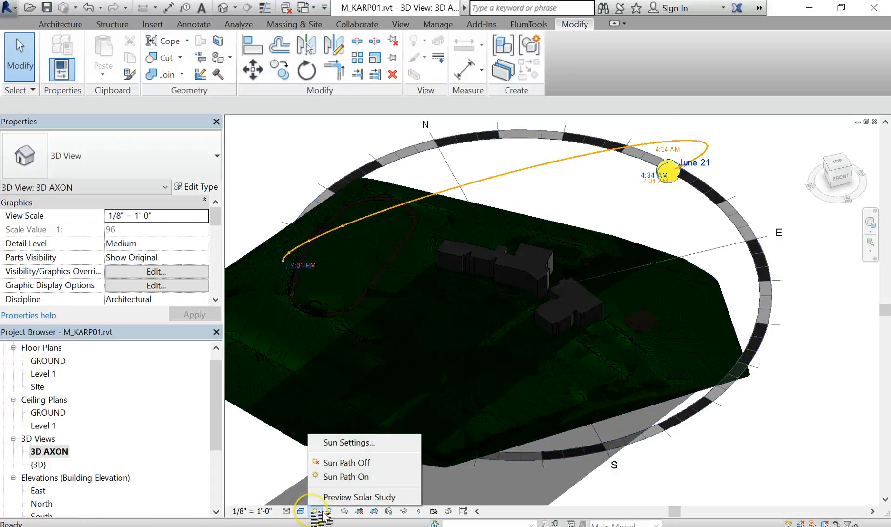
{"action": "left_click", "coordinate": [344, 497]}
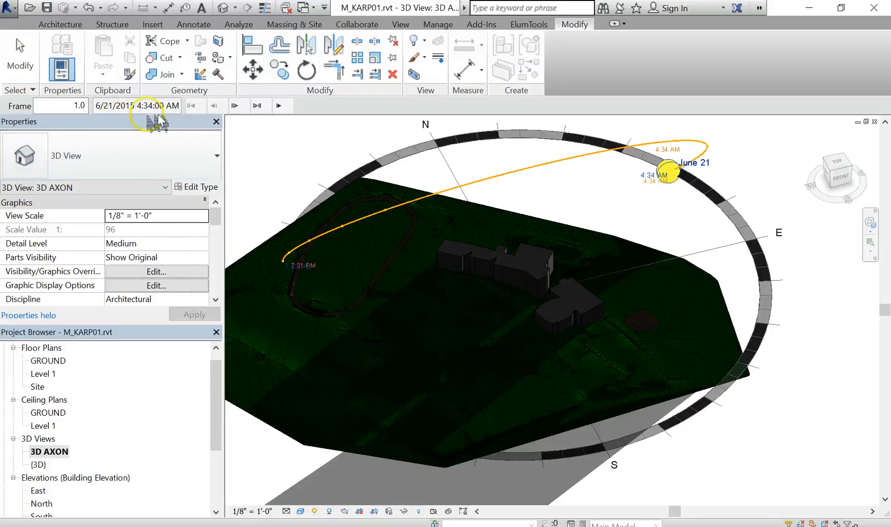
{"action": "left_click", "coordinate": [287, 107]}
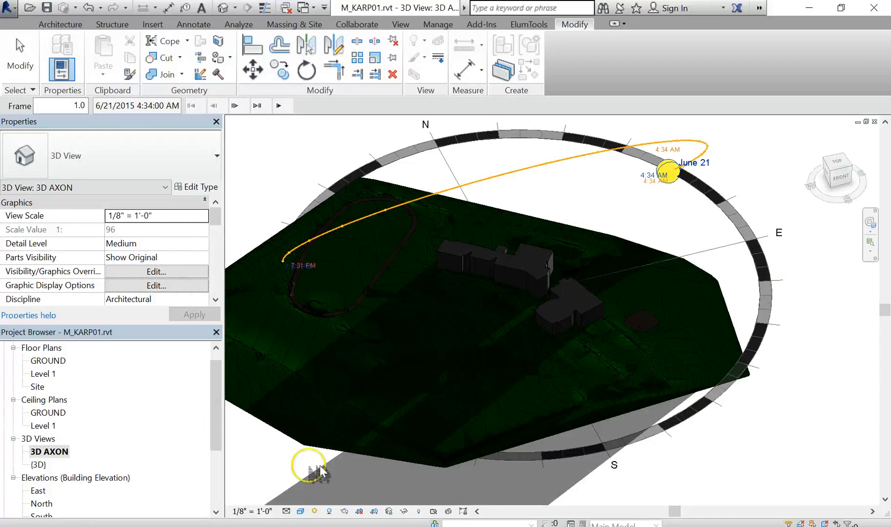
- Duplicate the 3D AXON view and rename the copy SUMMER SOLSTICE
{"action": "middle_click_drag", "start_coordinate": [784, 425], "coordinate": [783, 397]}
{"action": "scroll", "coordinate": [800, 423], "scroll_direction": "down", "scroll_amount": 1}
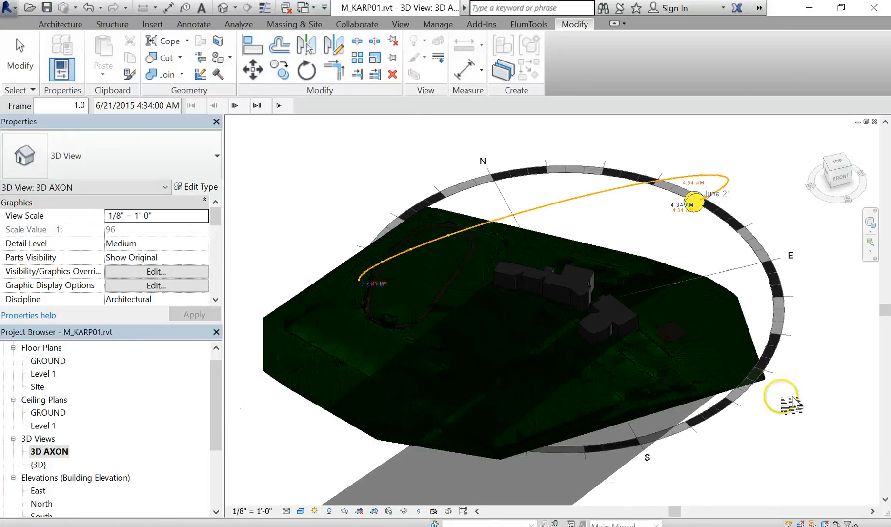
{"action": "right_click", "coordinate": [50, 450]}
{"action": "mouse_move", "coordinate": [195, 288]}
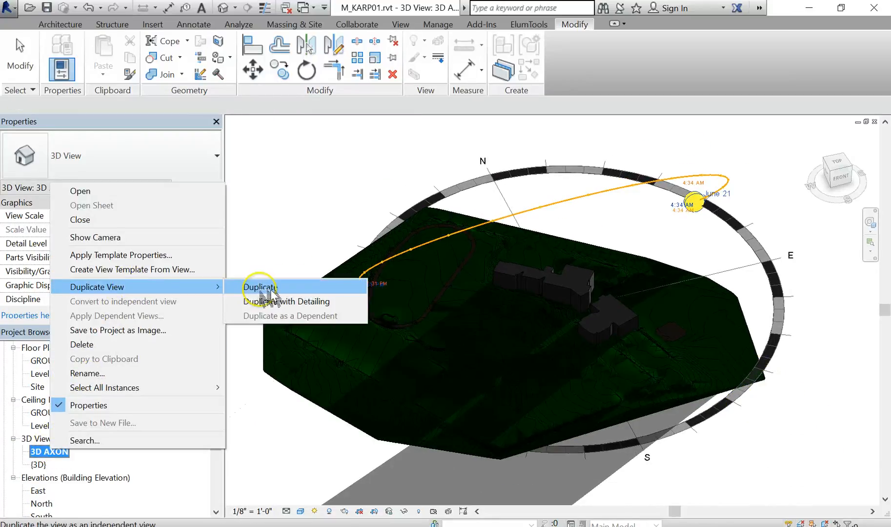
{"action": "right_click", "coordinate": [51, 455]}
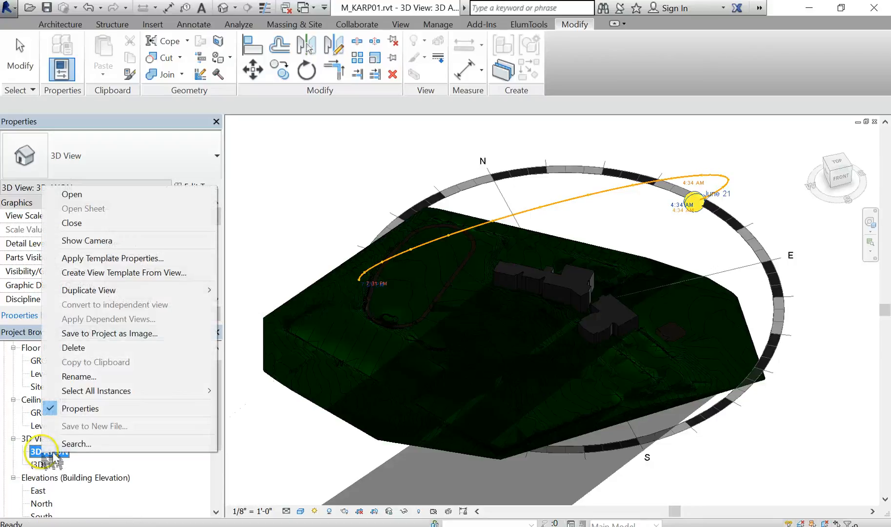
{"action": "mouse_move", "coordinate": [136, 290]}
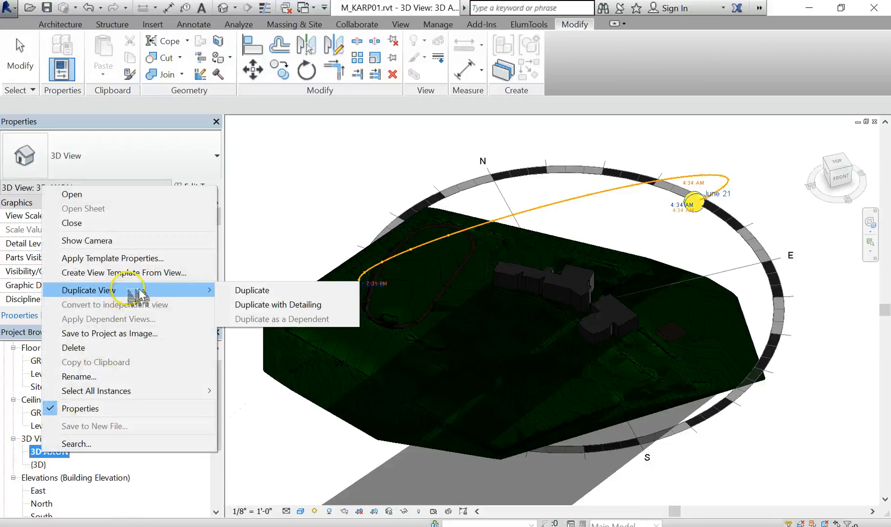
{"action": "left_click", "coordinate": [241, 293]}
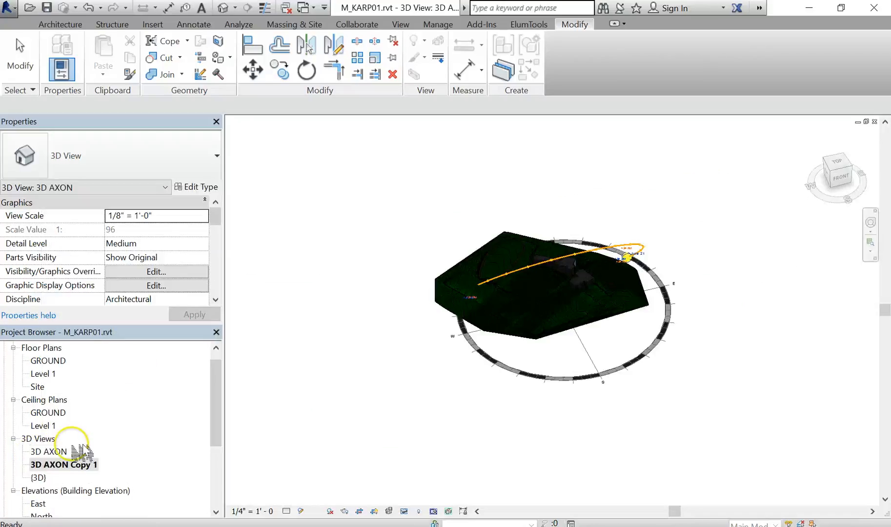
{"action": "right_click", "coordinate": [83, 468]}
{"action": "left_click", "coordinate": [135, 390]}
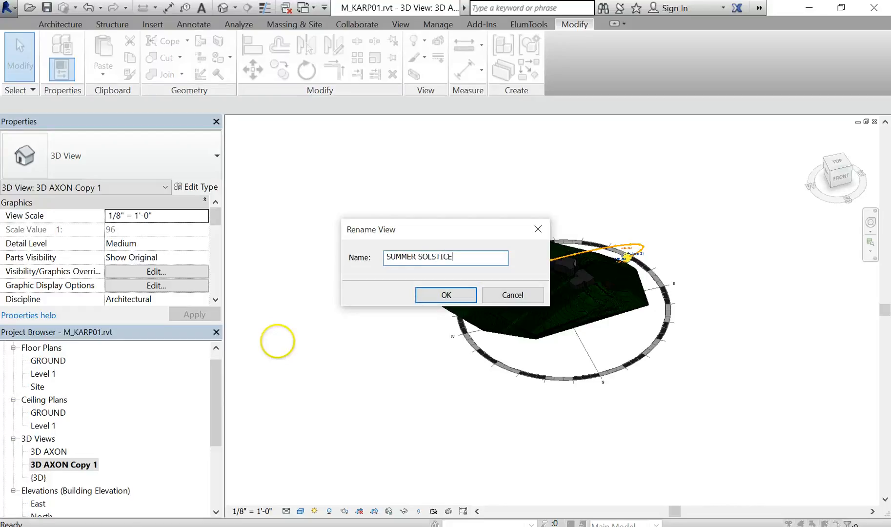
{"action": "left_click", "coordinate": [446, 296]}
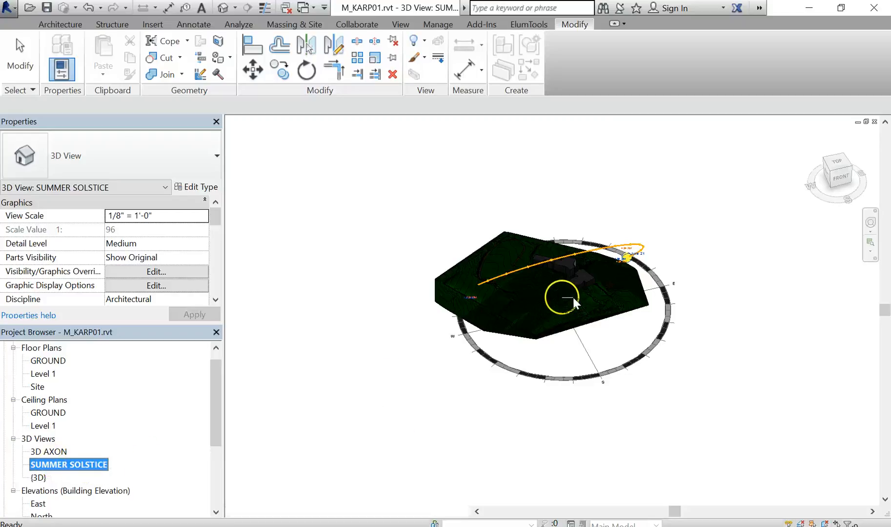
- Duplicate the SUMMER SOLSTICE 3D view and rename the copy WINTER SOLSTICE
{"action": "scroll", "coordinate": [591, 332], "scroll_direction": "up", "scroll_amount": 5}
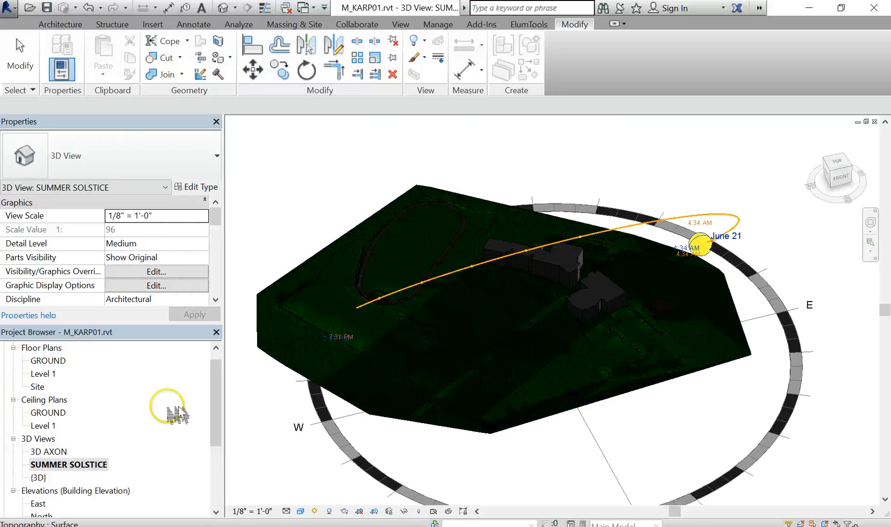
{"action": "scroll", "coordinate": [94, 453], "scroll_direction": "up", "scroll_amount": 1}
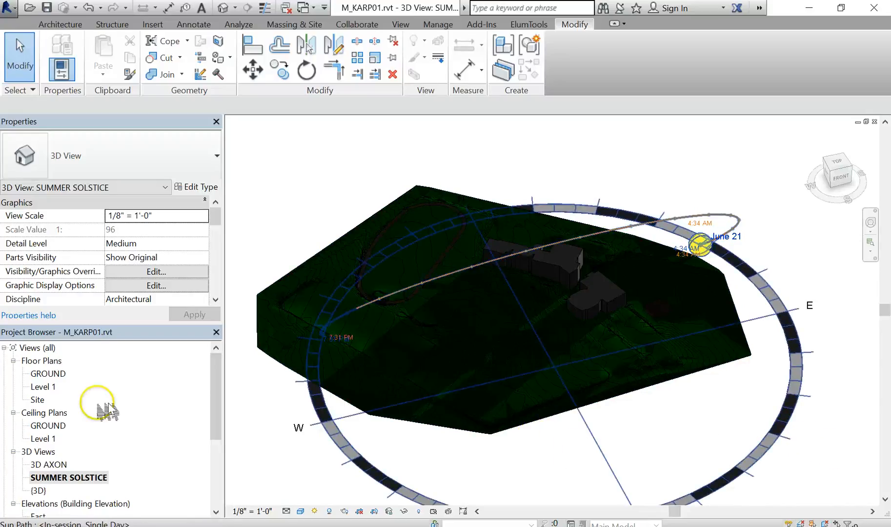
{"action": "right_click", "coordinate": [96, 479]}
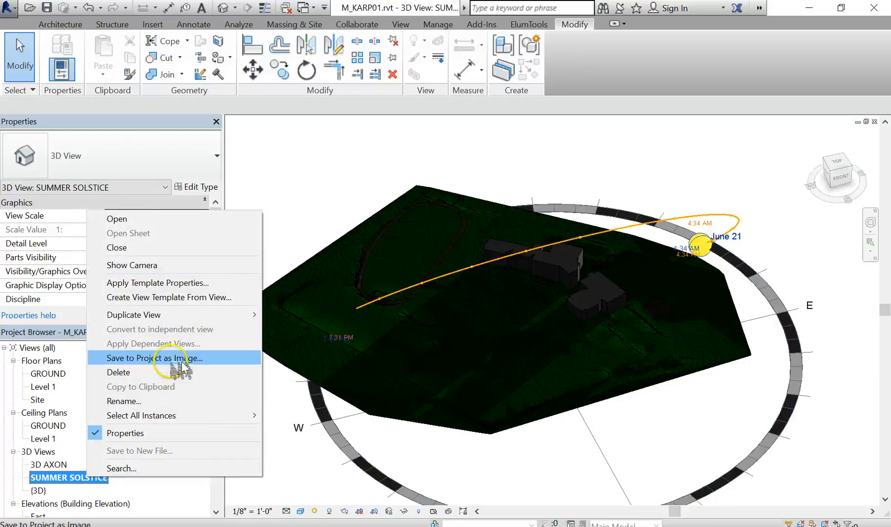
{"action": "mouse_move", "coordinate": [178, 321]}
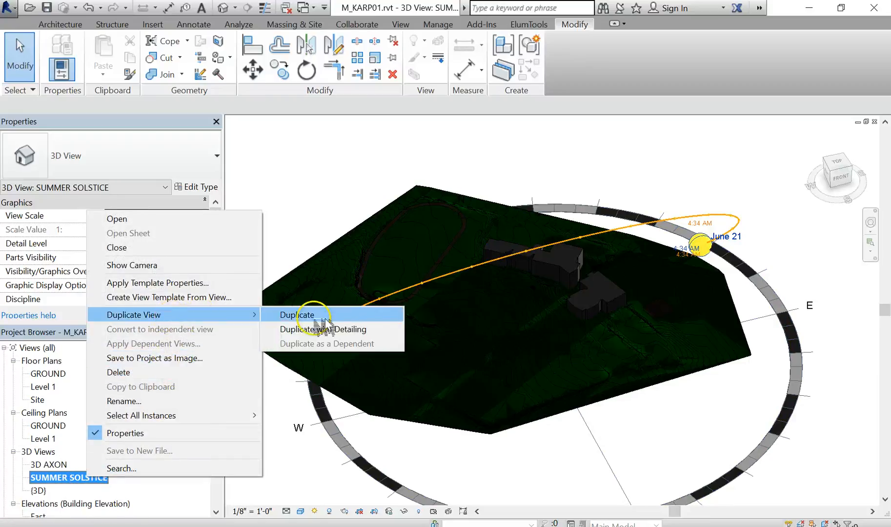
{"action": "left_click", "coordinate": [298, 314]}
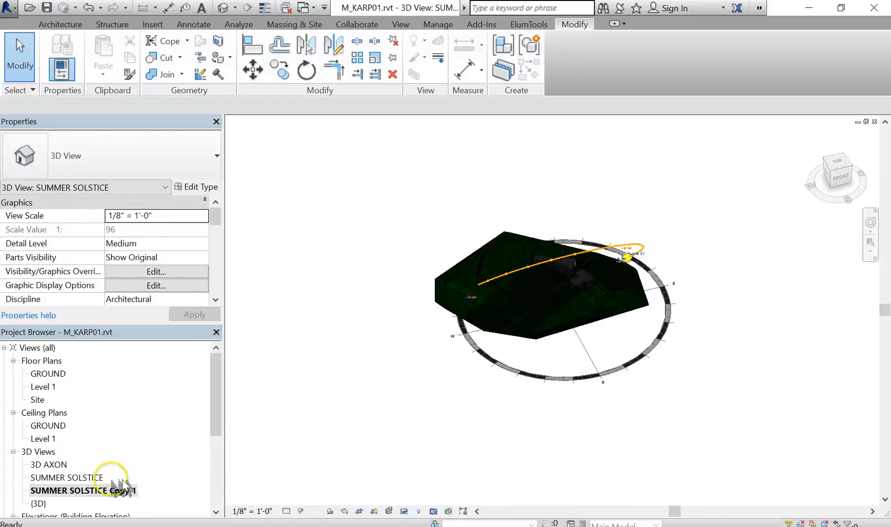
{"action": "right_click", "coordinate": [111, 491]}
{"action": "left_click", "coordinate": [170, 417]}
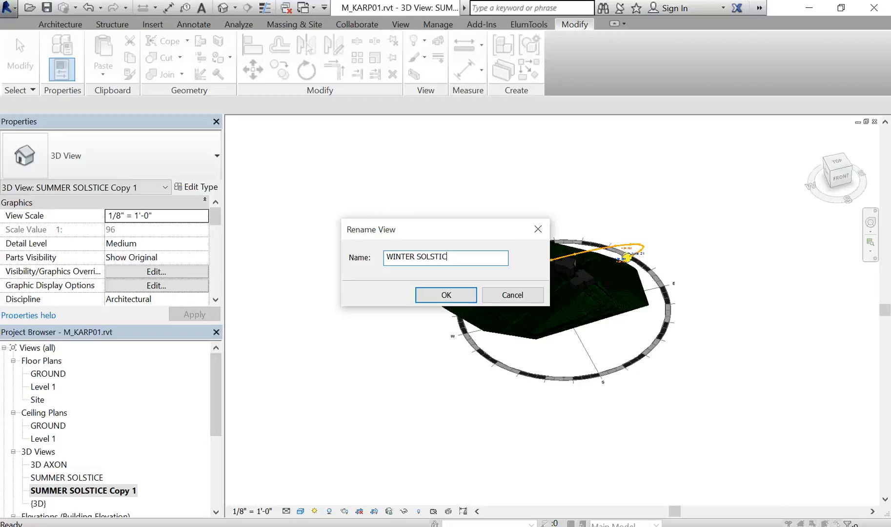
{"action": "key", "text": "Return"}
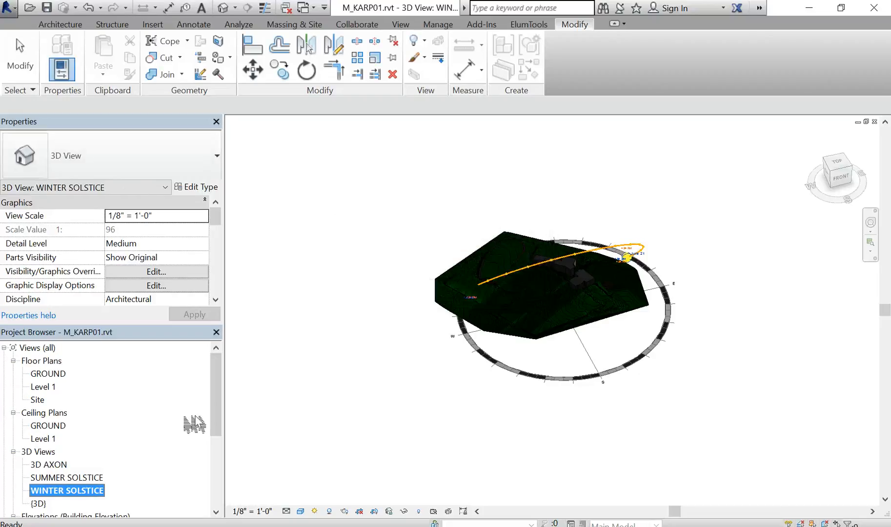
- Apply the Winter Solstice Solar Study preset to the view's sun settings with a 15-minute time interval
{"action": "scroll", "coordinate": [567, 360], "scroll_direction": "up", "scroll_amount": 3}
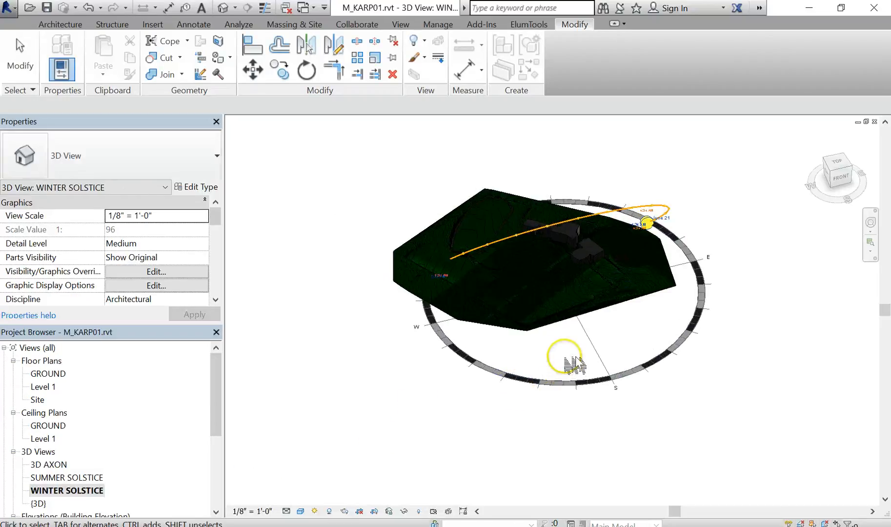
{"action": "middle_click_drag", "start_coordinate": [575, 363], "coordinate": [562, 432]}
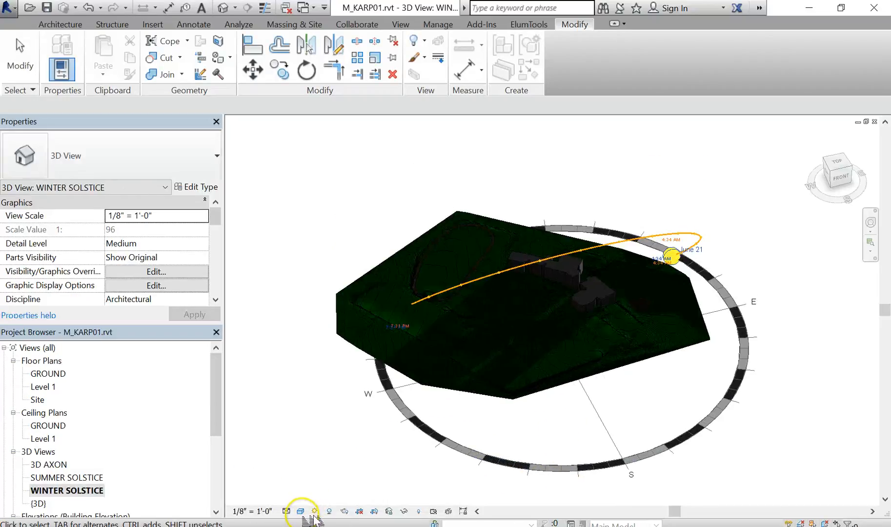
{"action": "left_click", "coordinate": [315, 511]}
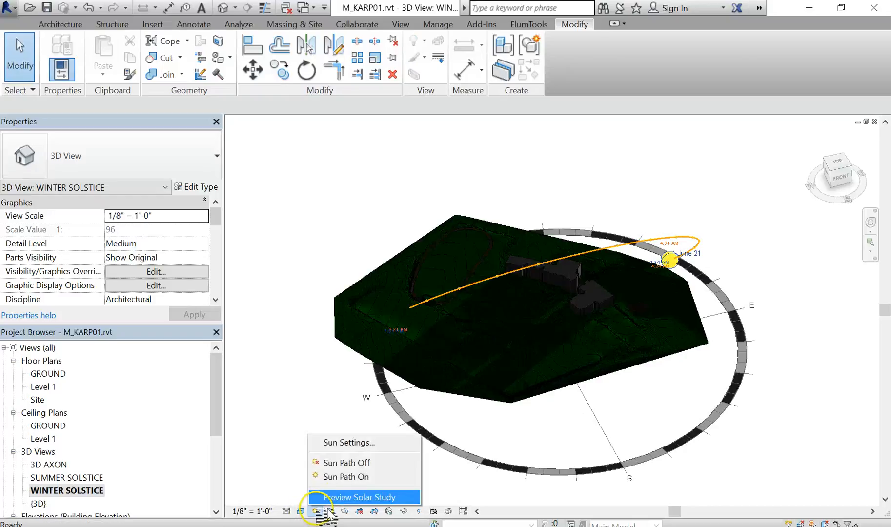
{"action": "left_click", "coordinate": [371, 442]}
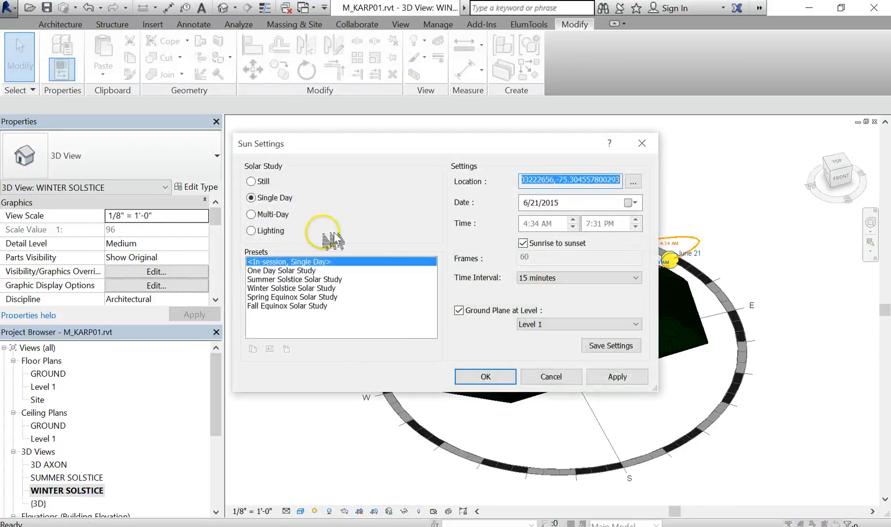
{"action": "left_click", "coordinate": [284, 289]}
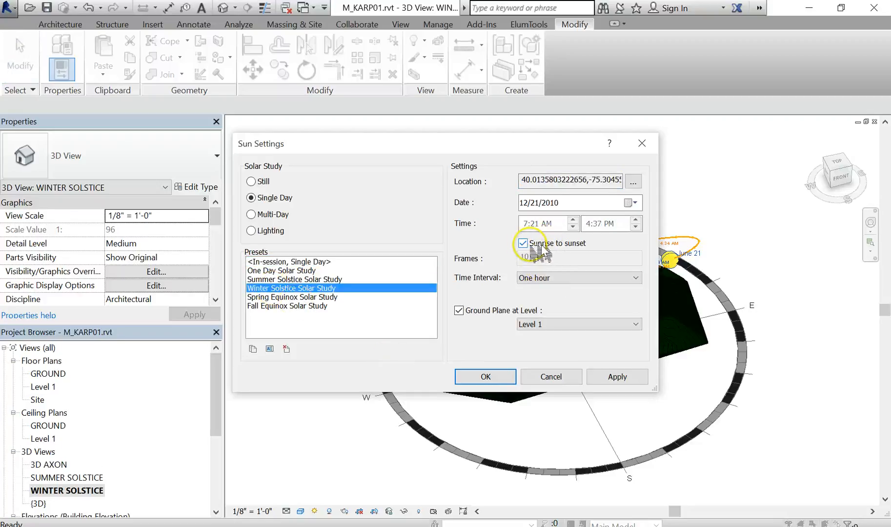
{"action": "left_click", "coordinate": [561, 279]}
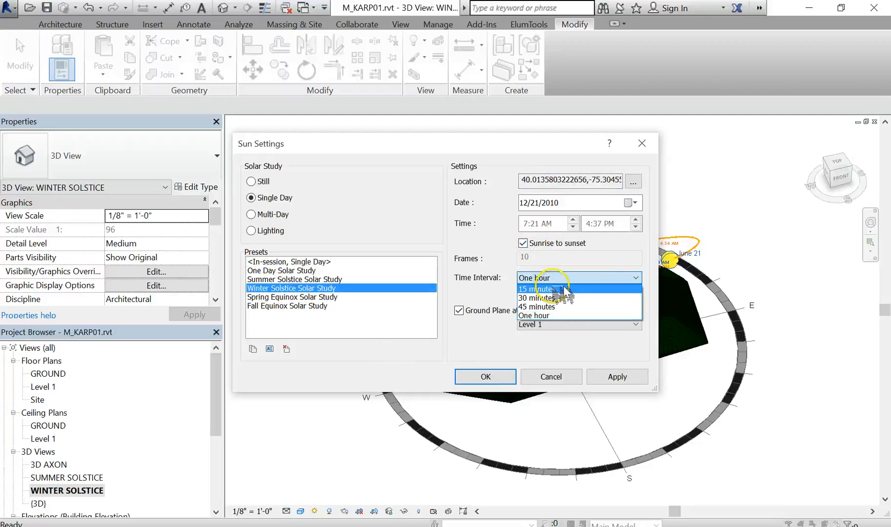
{"action": "left_click", "coordinate": [563, 290]}
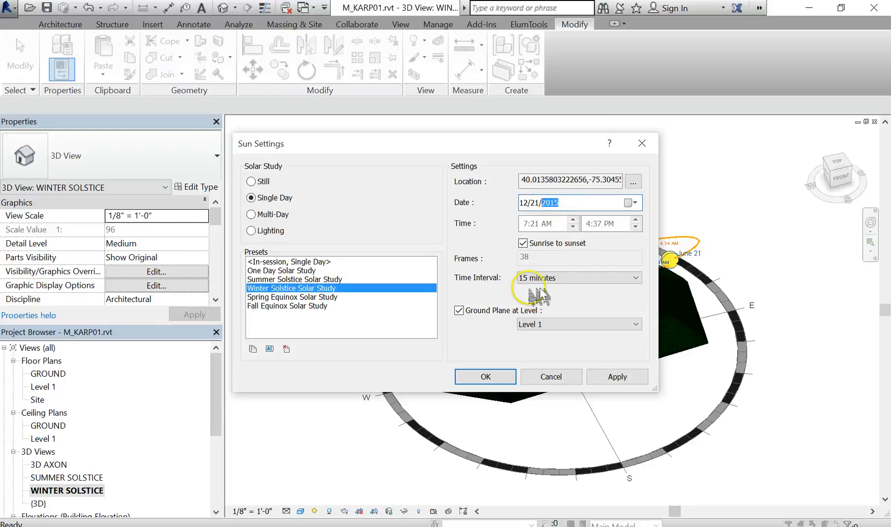
{"action": "left_click", "coordinate": [486, 377]}
- Preview and play the winter solstice solar study animation in the 3D view
{"action": "left_click", "coordinate": [328, 440]}
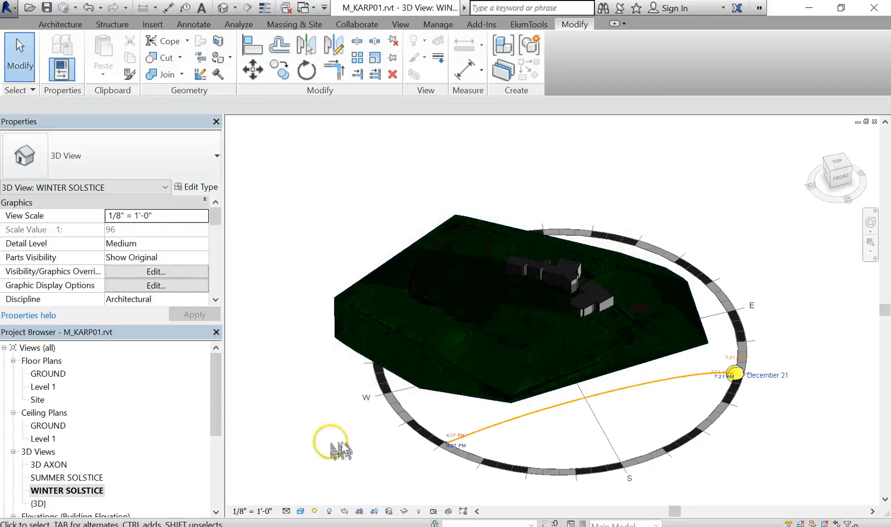
{"action": "left_click", "coordinate": [529, 413]}
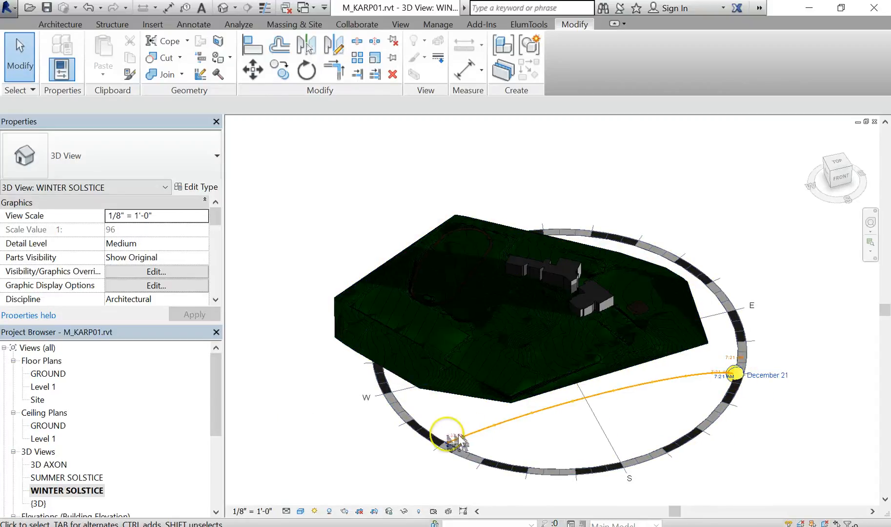
{"action": "scroll", "coordinate": [774, 406], "scroll_direction": "up", "scroll_amount": 5}
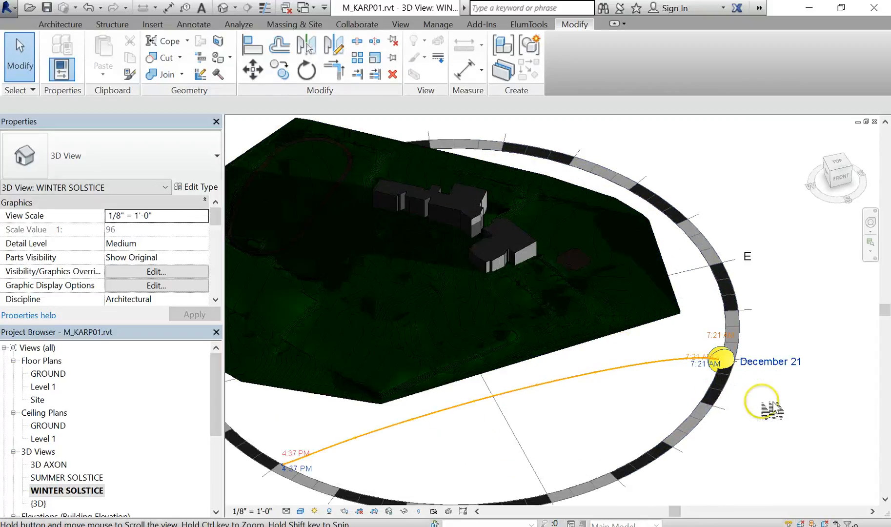
{"action": "scroll", "coordinate": [837, 393], "scroll_direction": "up", "scroll_amount": 1}
{"action": "middle_click_drag", "start_coordinate": [838, 397], "coordinate": [860, 429]}
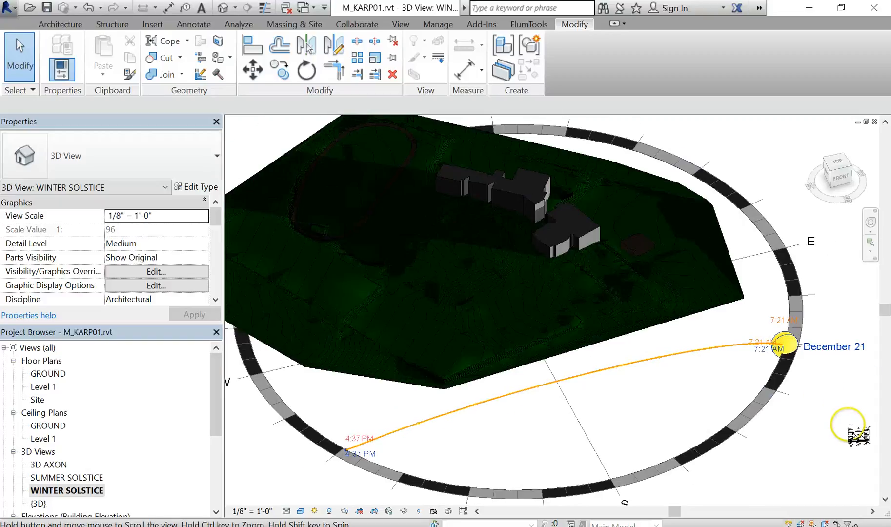
{"action": "left_click", "coordinate": [318, 512]}
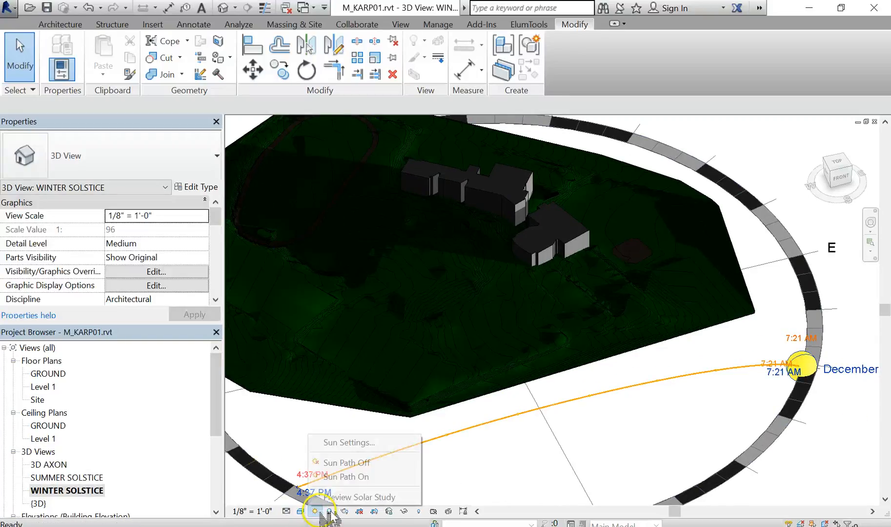
{"action": "left_click", "coordinate": [338, 499]}
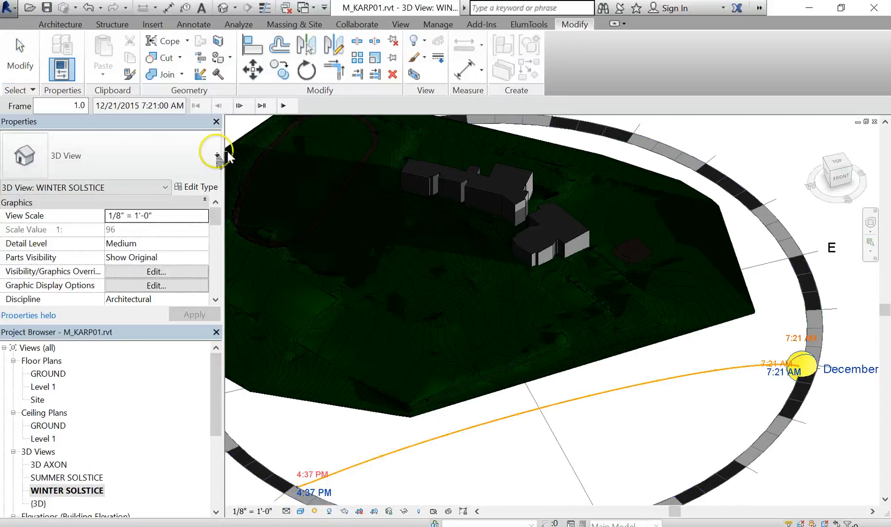
{"action": "left_click", "coordinate": [288, 106]}
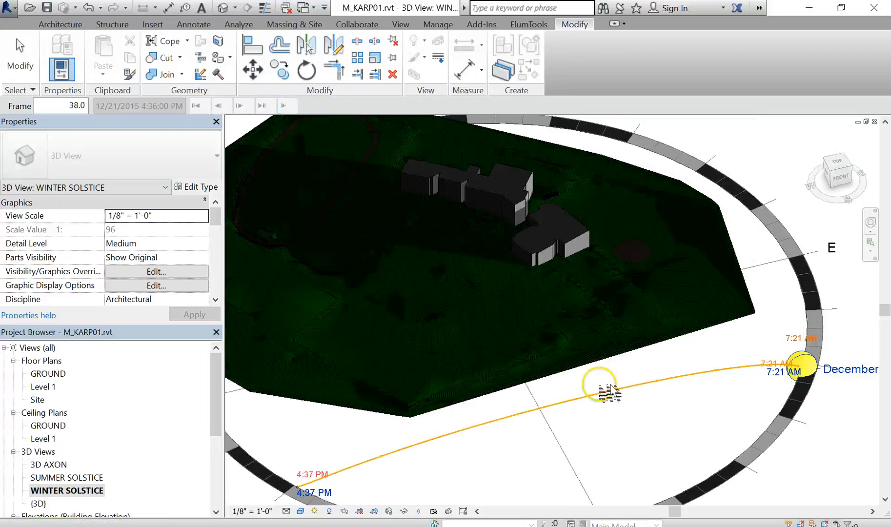
- Duplicate the WINTER SOLSTICE view and rename the copy SPRING EQ
{"action": "right_click", "coordinate": [67, 492]}
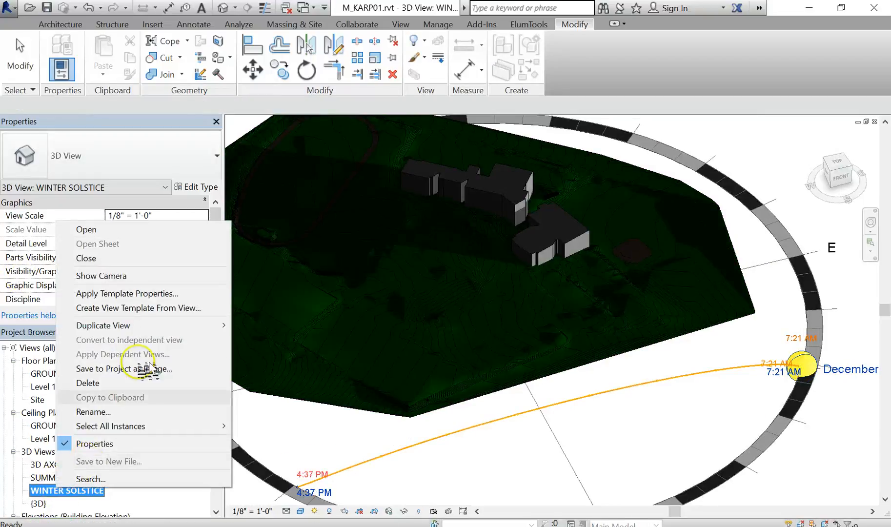
{"action": "mouse_move", "coordinate": [213, 327]}
{"action": "left_click", "coordinate": [267, 330]}
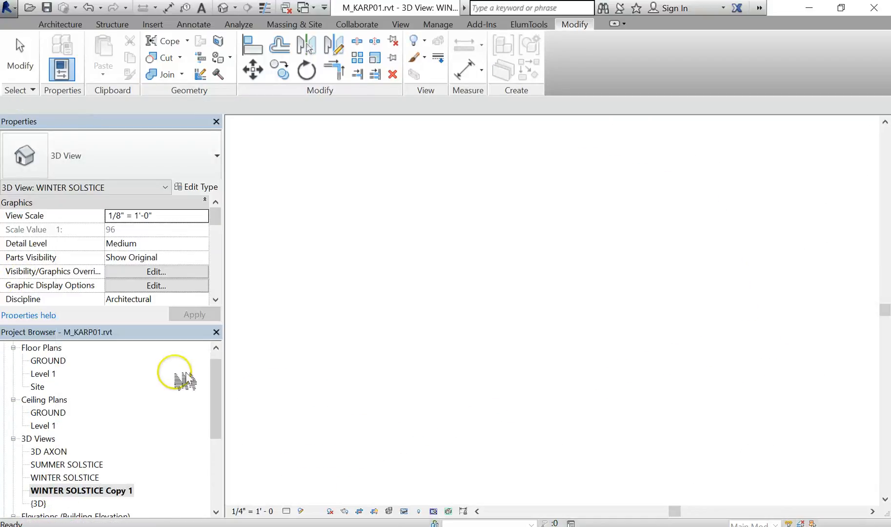
{"action": "right_click", "coordinate": [116, 490]}
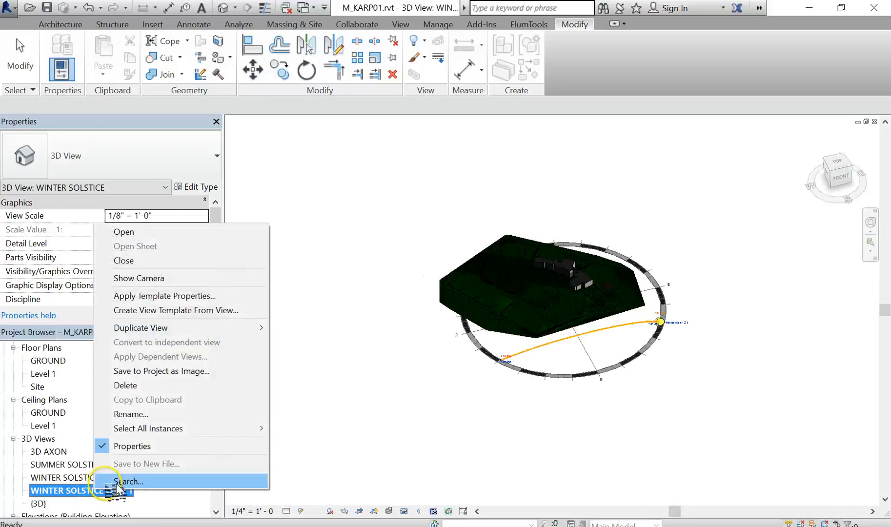
{"action": "left_click", "coordinate": [177, 418]}
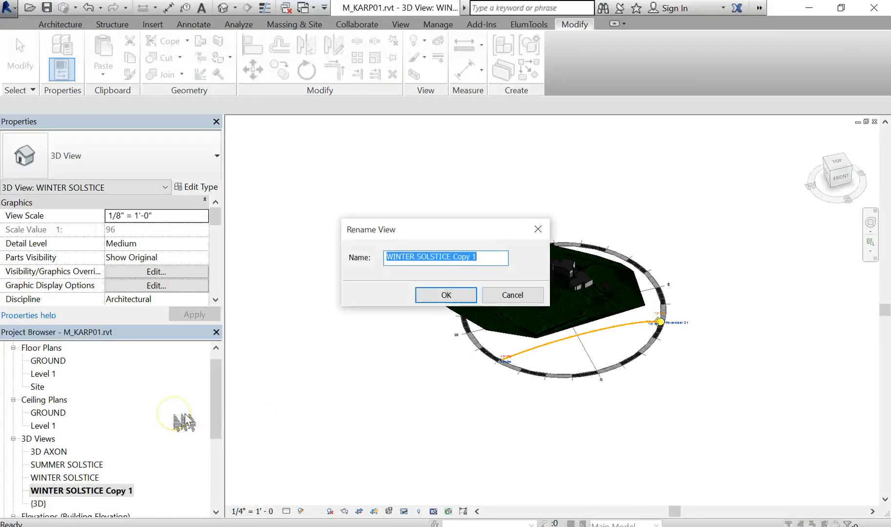
{"action": "type", "text": "SPRING EQ"}
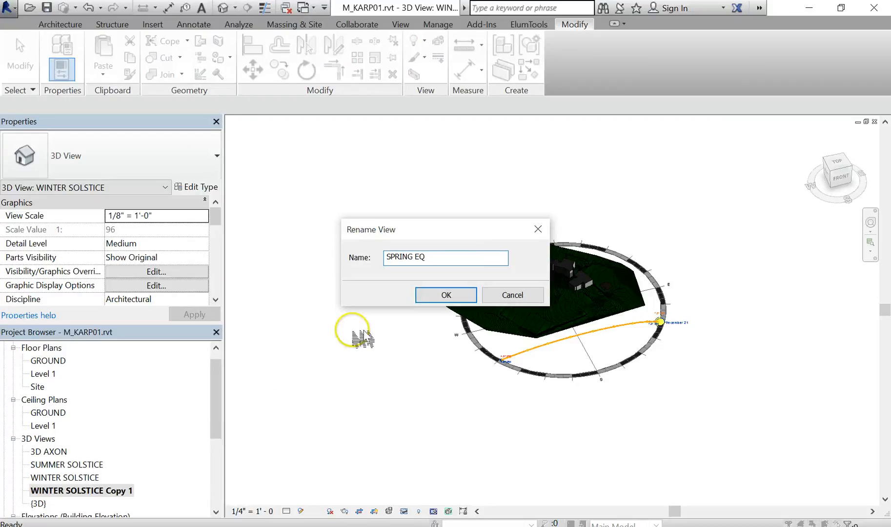
{"action": "left_click", "coordinate": [446, 296]}
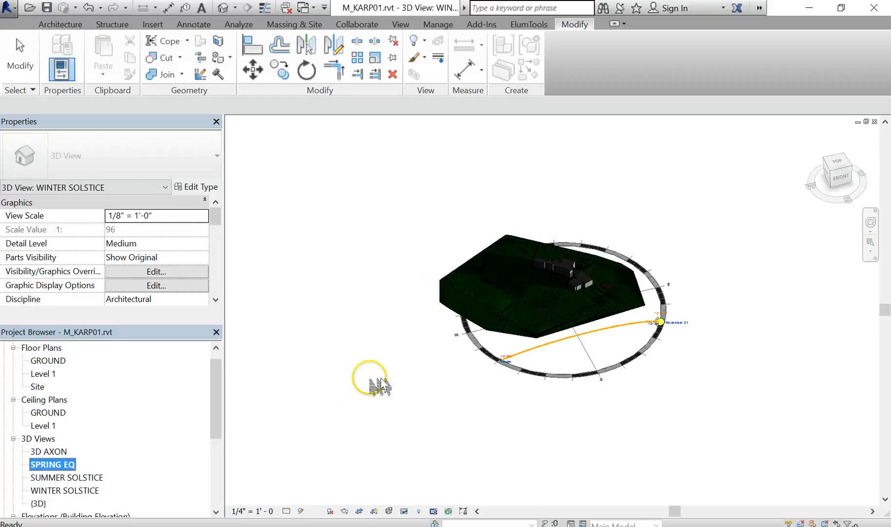
- Apply the Spring Equinox Solar Study preset, running sunrise to sunset at a 15-minute time interval
{"action": "left_click", "coordinate": [512, 434]}
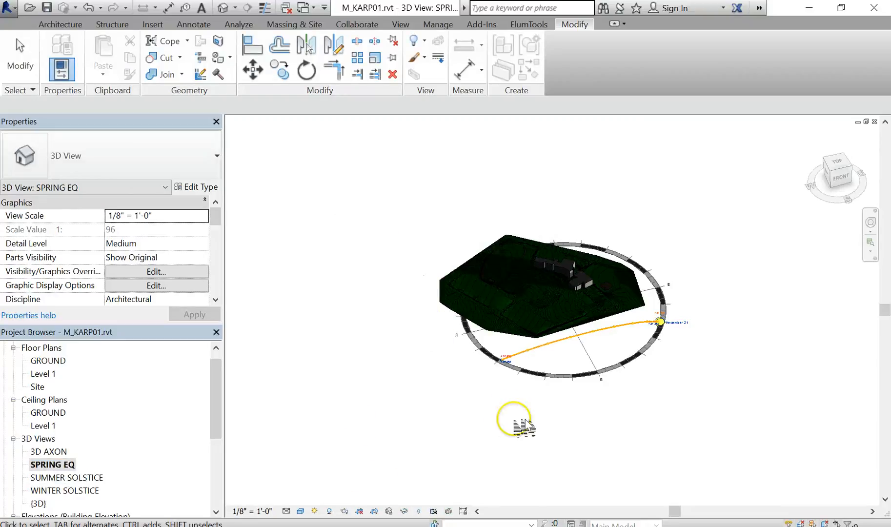
{"action": "left_click", "coordinate": [315, 511]}
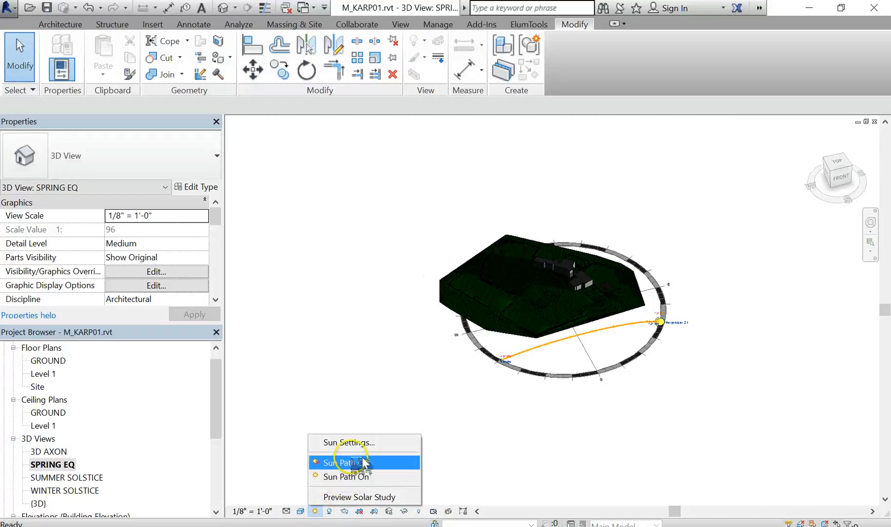
{"action": "left_click", "coordinate": [356, 442]}
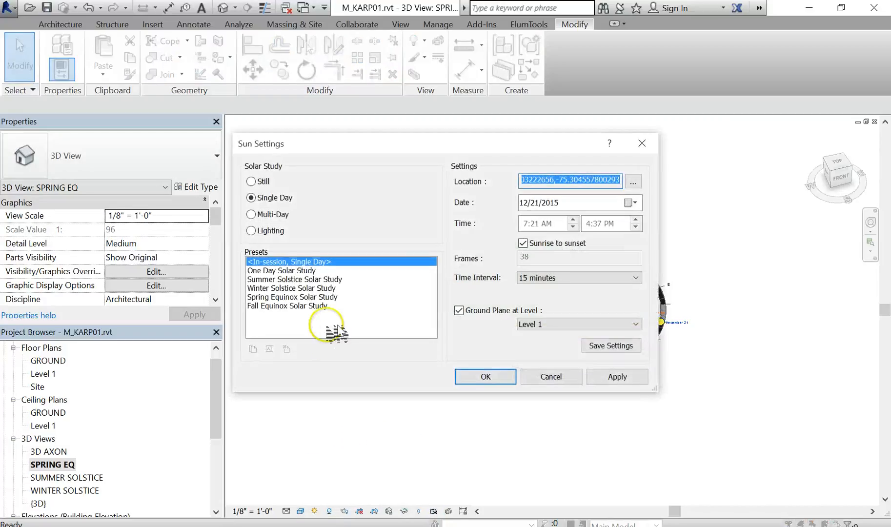
{"action": "left_click", "coordinate": [291, 297]}
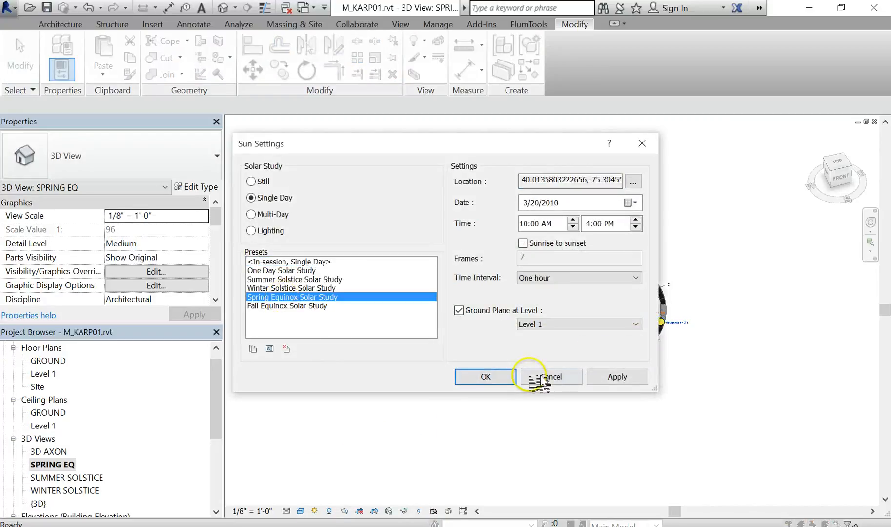
{"action": "left_click", "coordinate": [549, 244]}
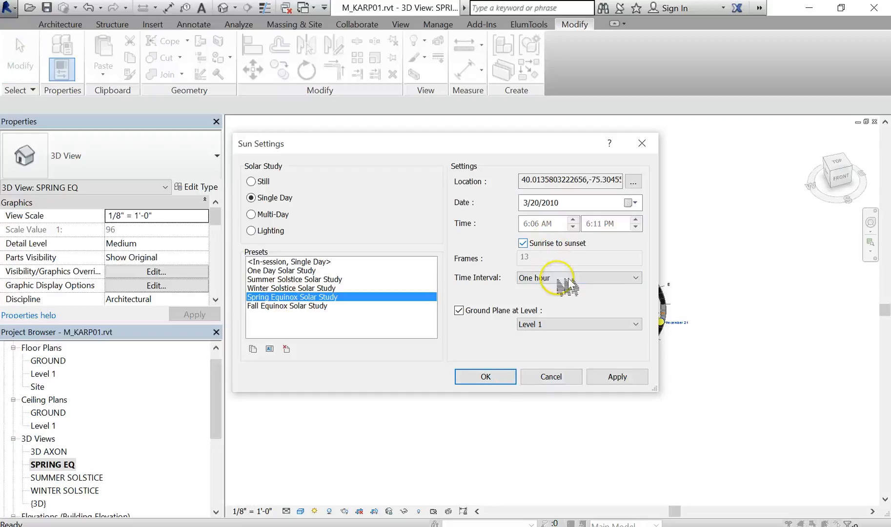
{"action": "left_click", "coordinate": [561, 278]}
{"action": "left_click", "coordinate": [566, 288]}
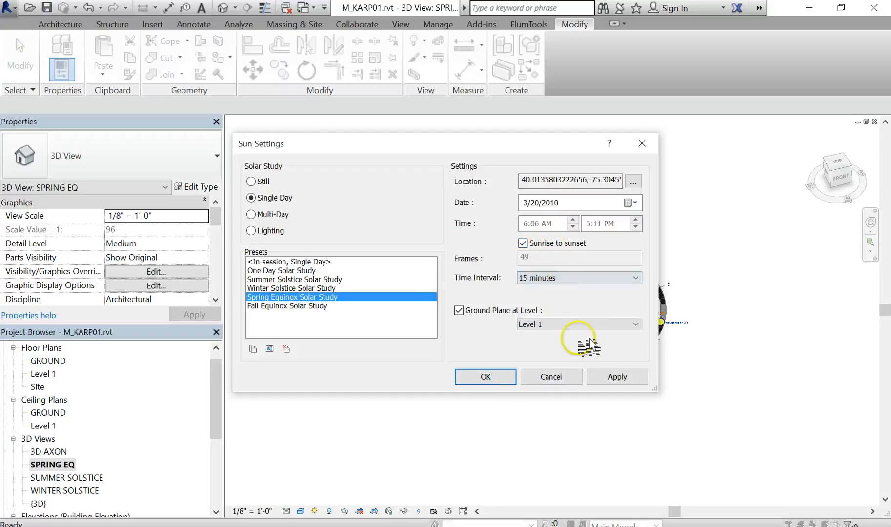
- Set the ground plane level to GROUND and confirm the sun settings
{"action": "left_click", "coordinate": [542, 324]}
{"action": "left_click", "coordinate": [565, 342]}
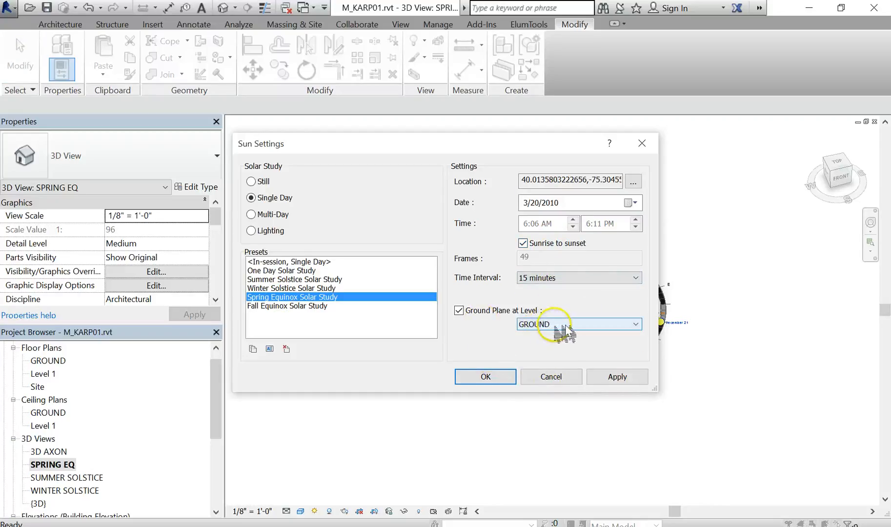
{"action": "left_click", "coordinate": [501, 377]}
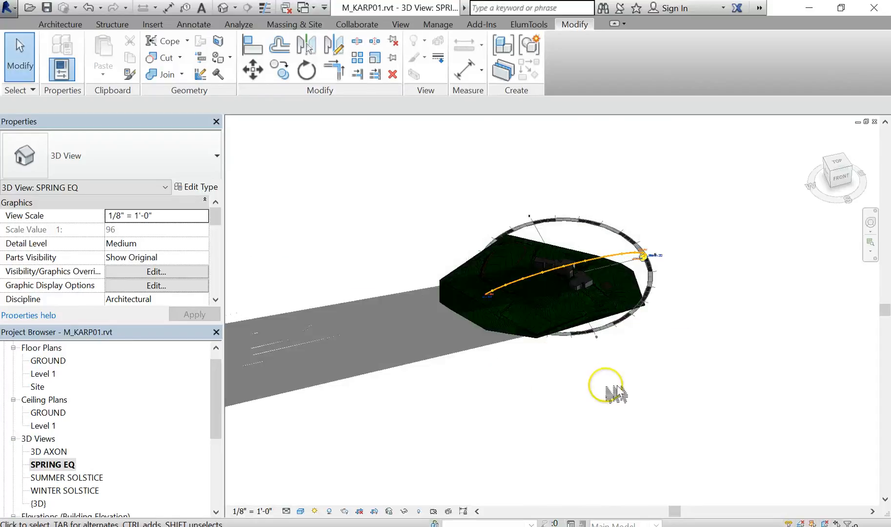
- Preview and play the spring equinox solar study animation in the SPRING EQ view
{"action": "scroll", "coordinate": [610, 349], "scroll_direction": "up", "scroll_amount": 4}
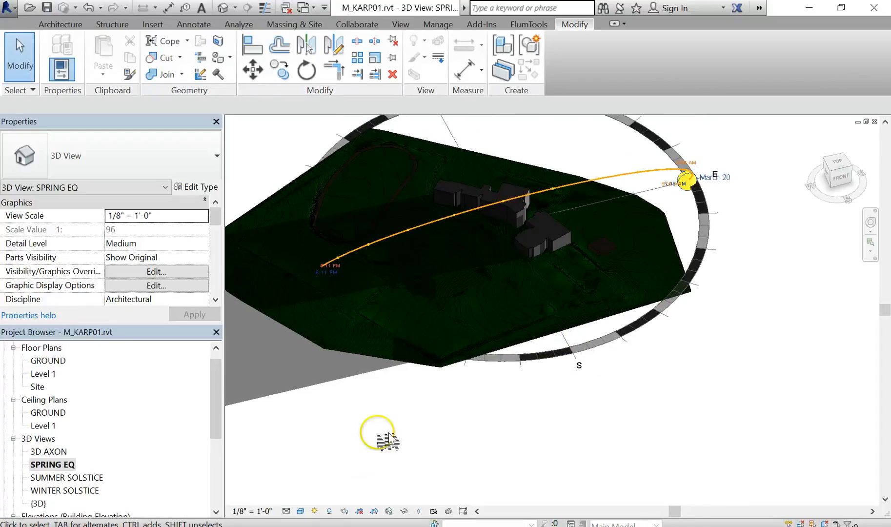
{"action": "left_click", "coordinate": [315, 511]}
{"action": "left_click", "coordinate": [345, 498]}
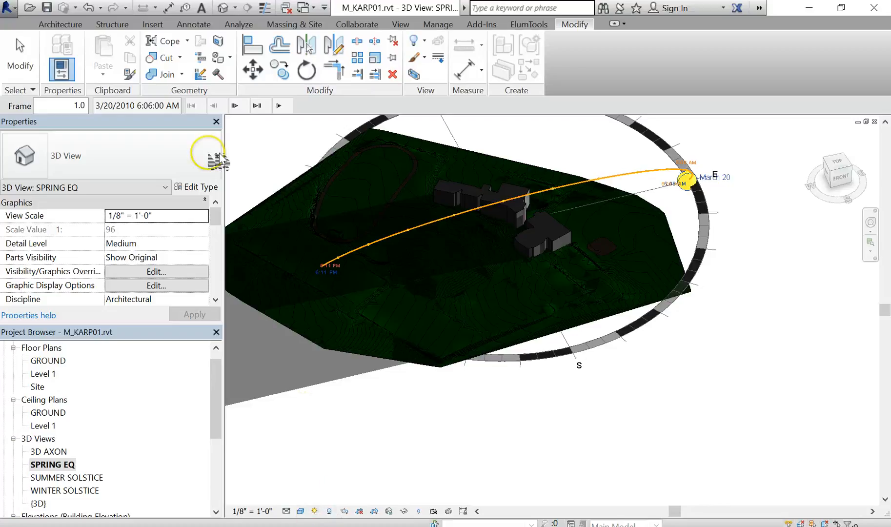
{"action": "left_click", "coordinate": [281, 106]}
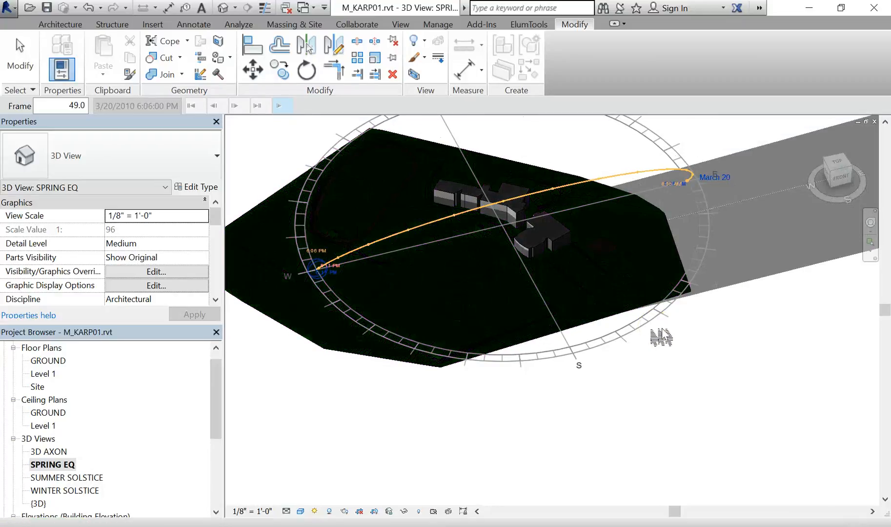
- Open the WINTER SOLSTICE view and set its sun settings to sunrise to sunset with the ground plane at level GROUND
{"action": "left_click", "coordinate": [64, 491]}
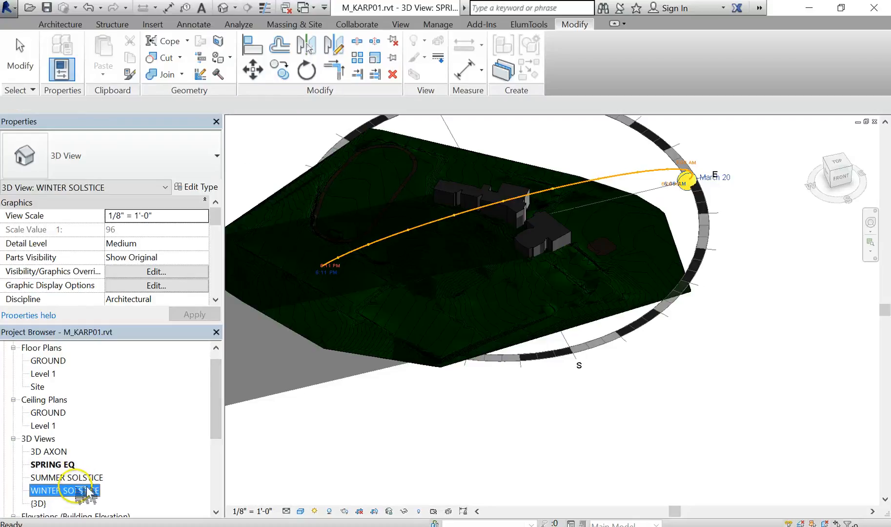
{"action": "double_click", "coordinate": [88, 491]}
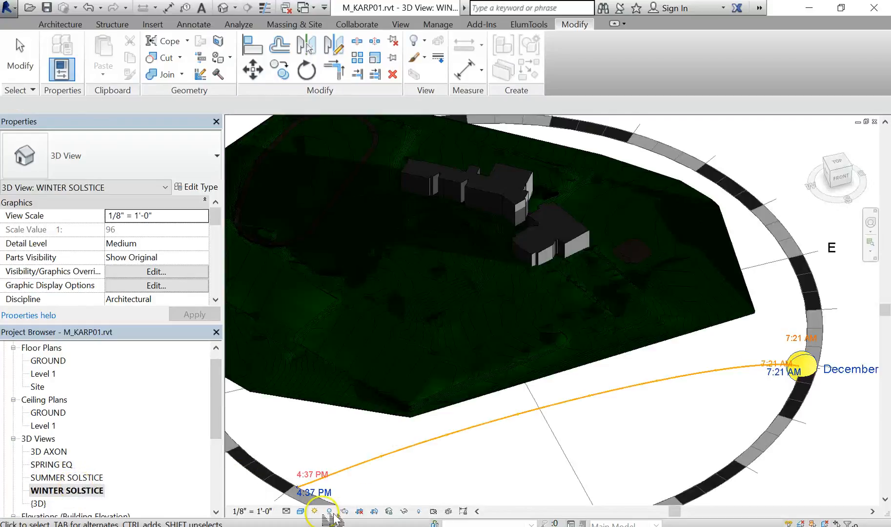
{"action": "left_click", "coordinate": [316, 512]}
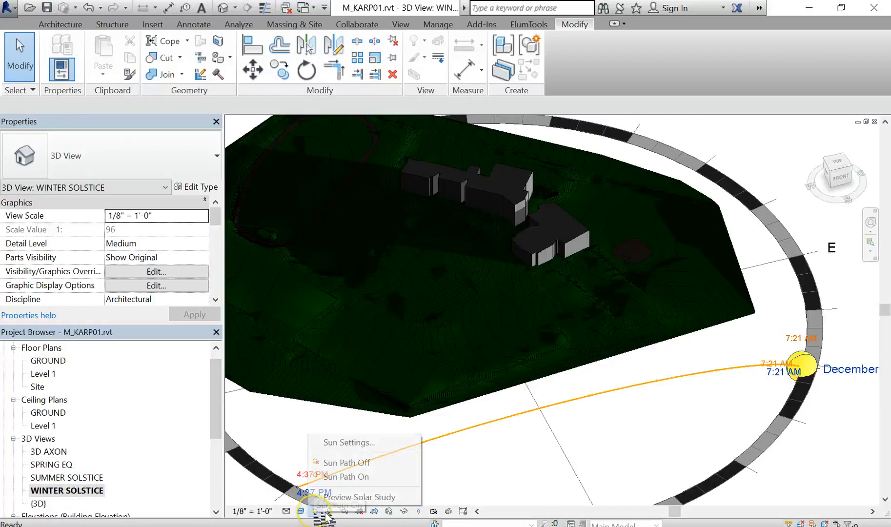
{"action": "left_click", "coordinate": [372, 443]}
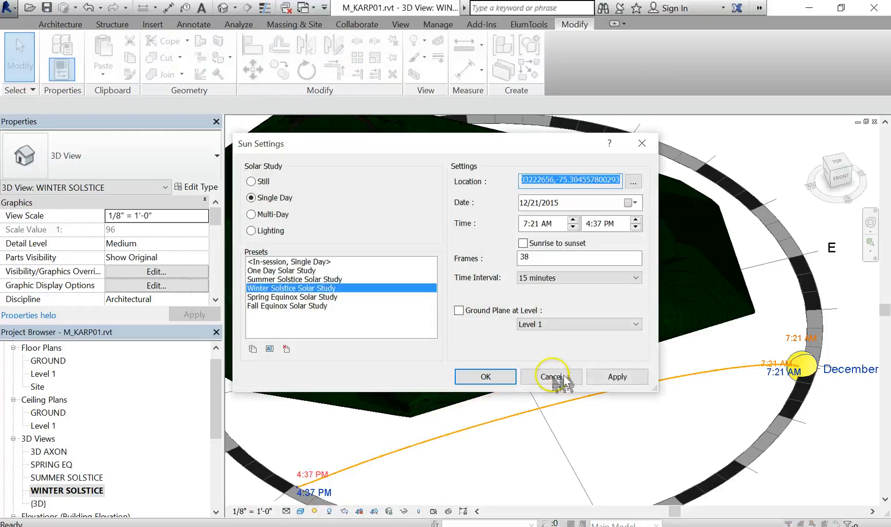
{"action": "left_click", "coordinate": [573, 326]}
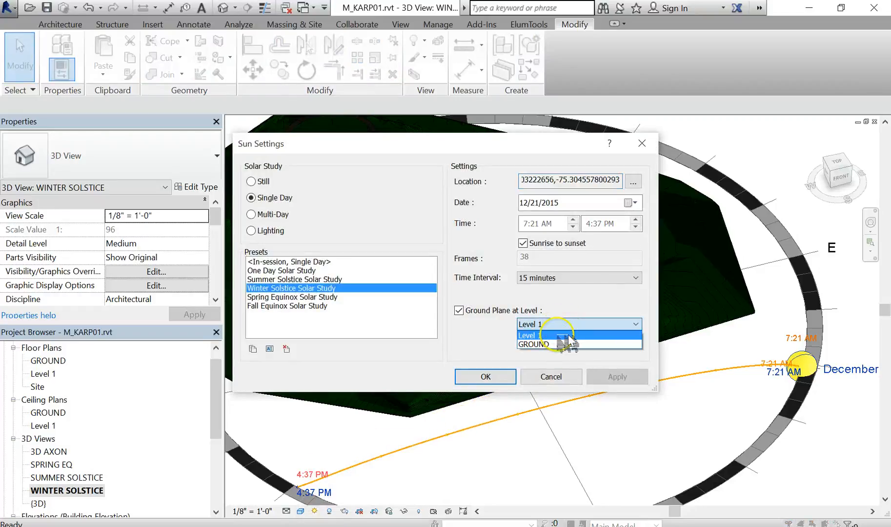
{"action": "left_click", "coordinate": [568, 342]}
{"action": "left_click", "coordinate": [488, 379]}
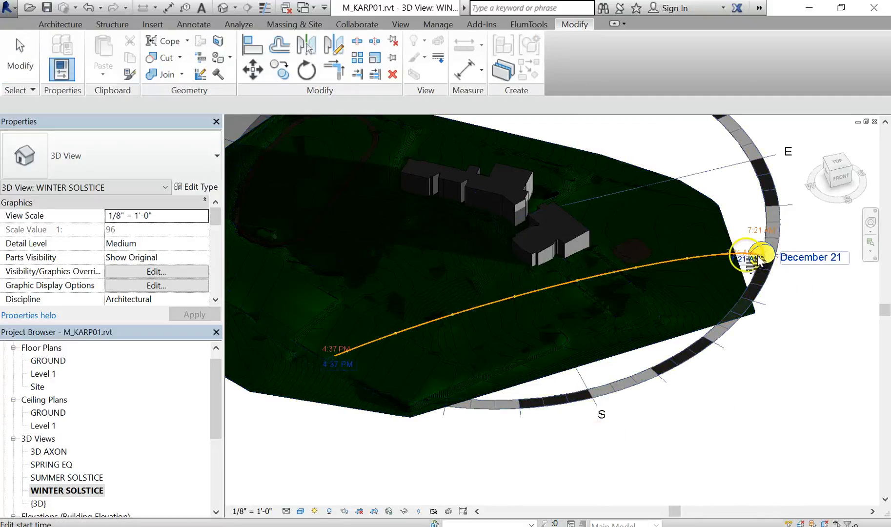
- Zoom and pan around the winter solstice view to inspect the site, building masses and sun path
{"action": "scroll", "coordinate": [753, 411], "scroll_direction": "down", "scroll_amount": 3}
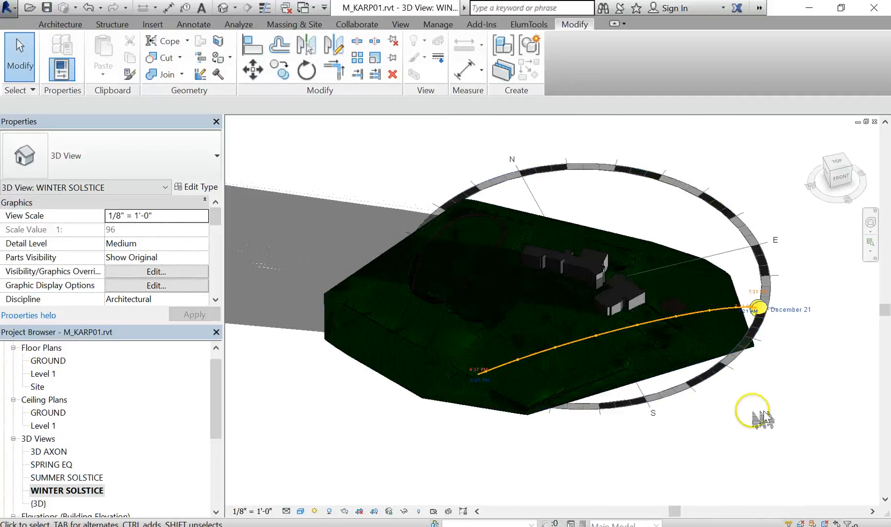
{"action": "mouse_move", "coordinate": [753, 411]}
{"action": "middle_mouse_down"}
{"action": "mouse_move", "coordinate": [741, 404]}
{"action": "mouse_move", "coordinate": [750, 411]}
{"action": "middle_mouse_up"}
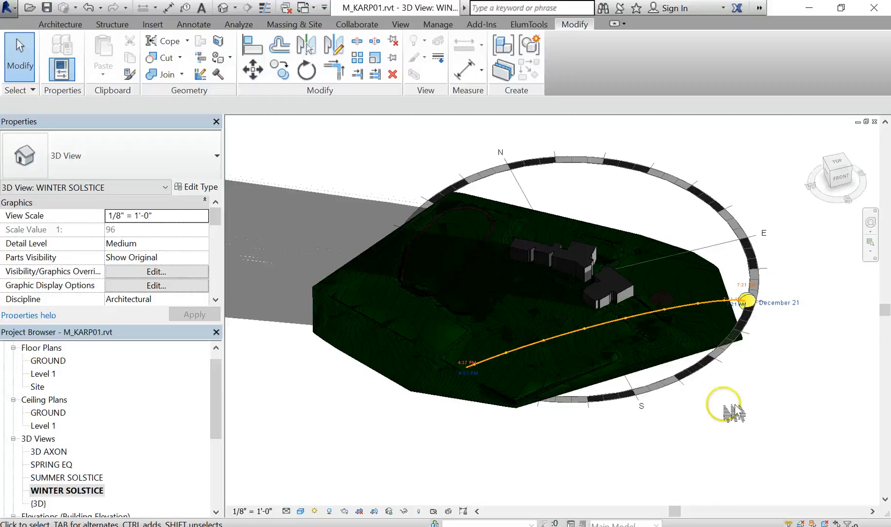
{"action": "middle_click_drag", "start_coordinate": [735, 412], "coordinate": [746, 431]}
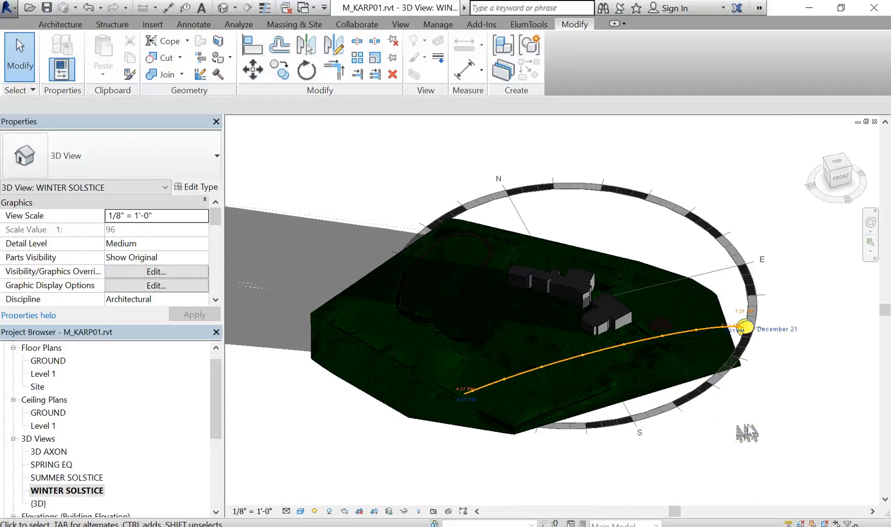
{"action": "left_click", "coordinate": [559, 277]}
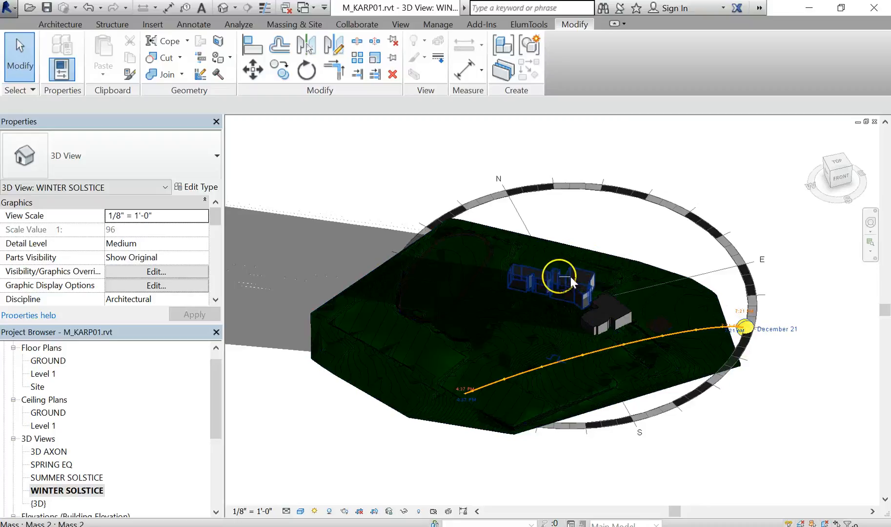
{"action": "left_click", "coordinate": [733, 432]}
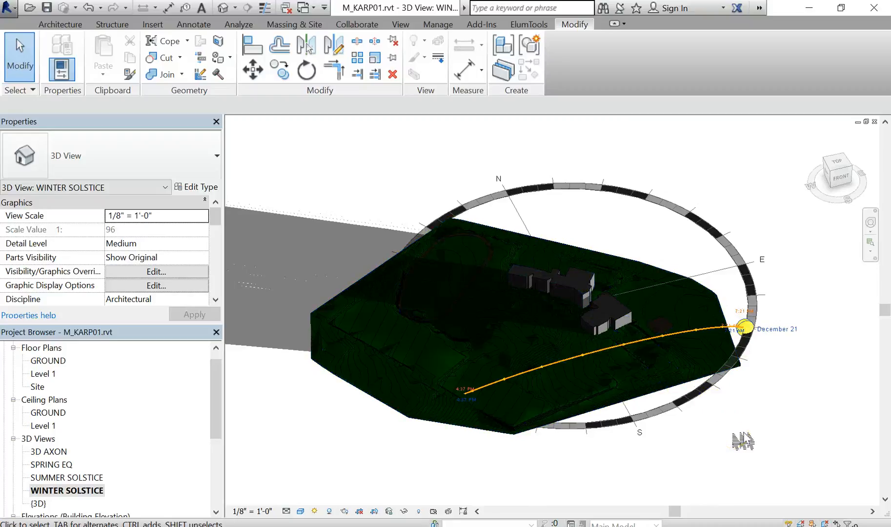
{"action": "scroll", "coordinate": [733, 432], "scroll_direction": "down", "scroll_amount": 1}
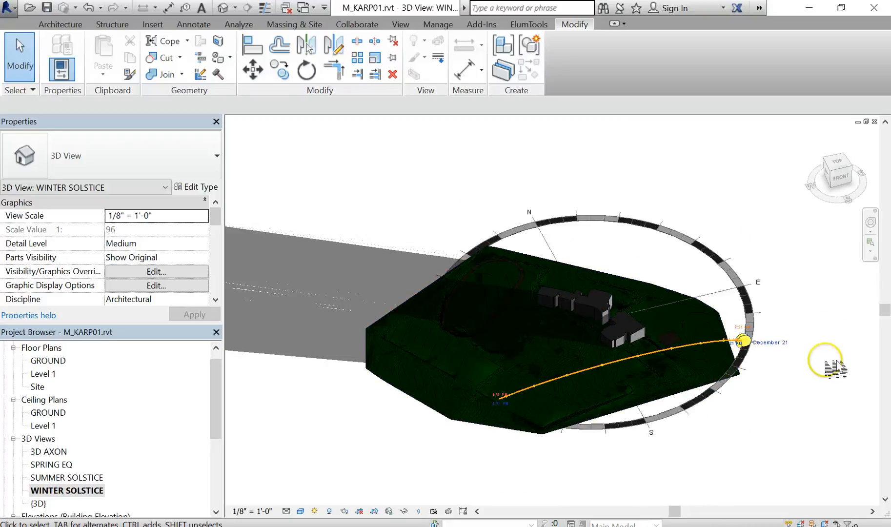
{"action": "middle_click_drag", "start_coordinate": [825, 361], "coordinate": [811, 368]}
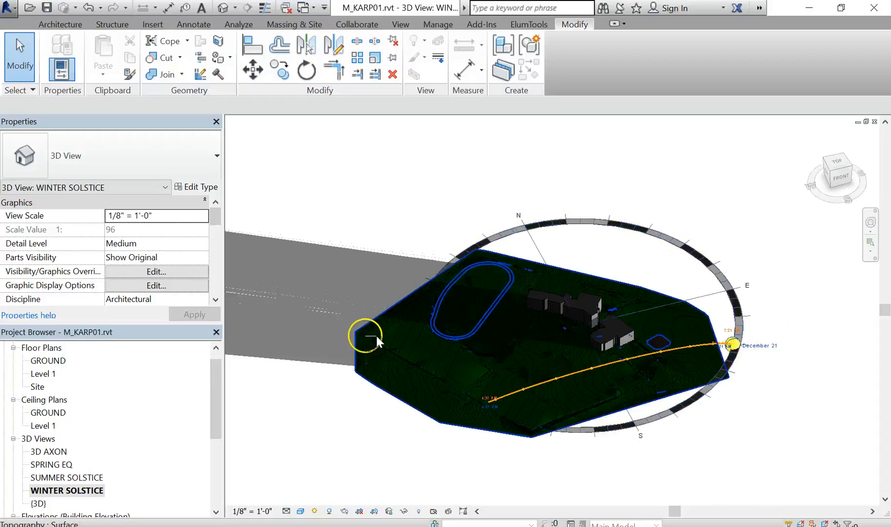
{"action": "scroll", "coordinate": [601, 422], "scroll_direction": "up", "scroll_amount": 4}
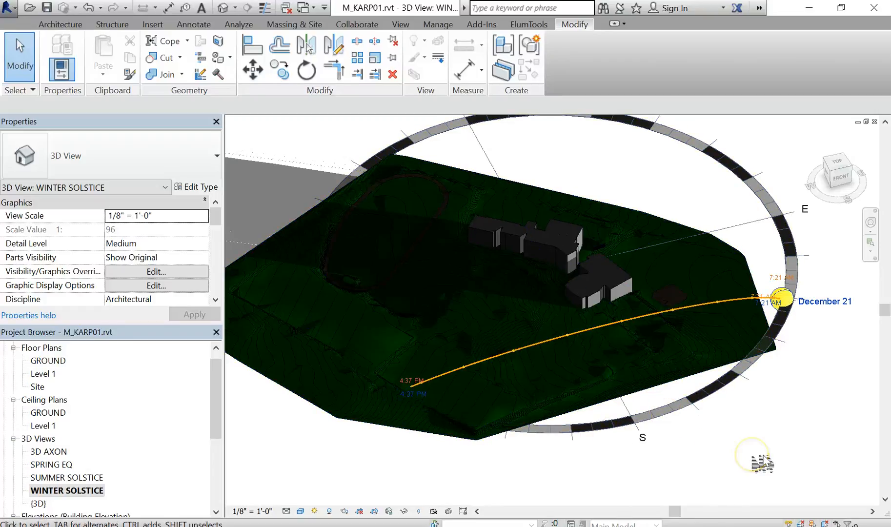
{"action": "scroll", "coordinate": [763, 464], "scroll_direction": "down", "scroll_amount": 2}
{"action": "middle_click_drag", "start_coordinate": [762, 461], "coordinate": [741, 453]}
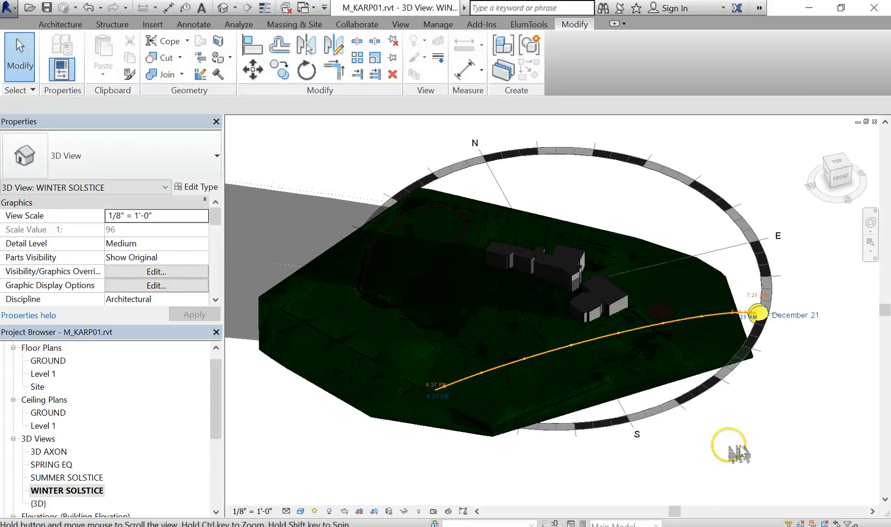